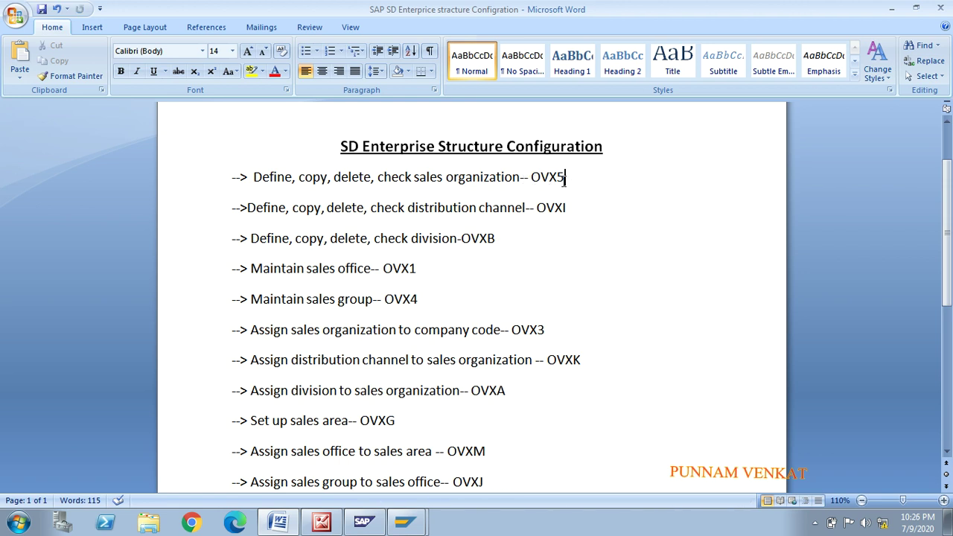
Switch to the SAP GUI window and leave the displayed IMG for the SAP Easy Access screen with the command /N.
key(alt+Tab)
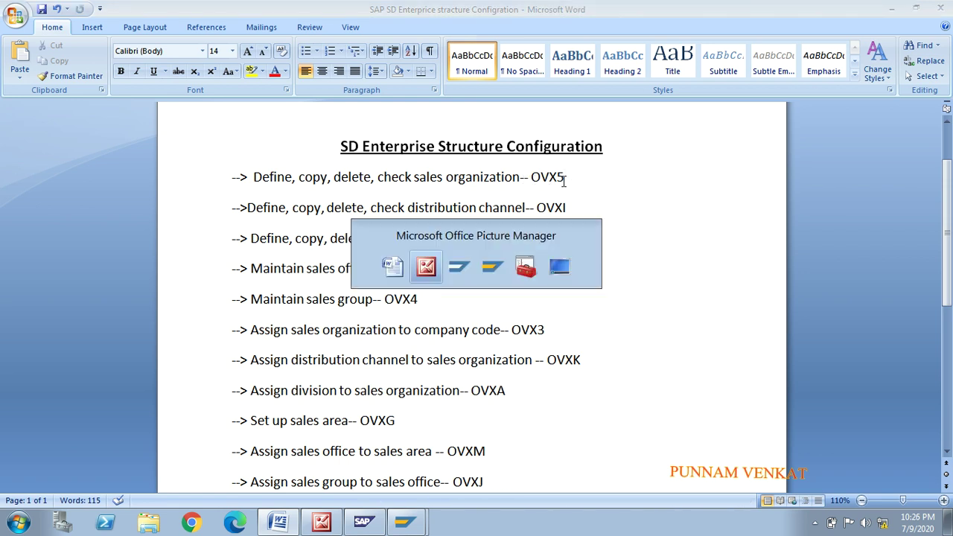
key(alt+Tab)
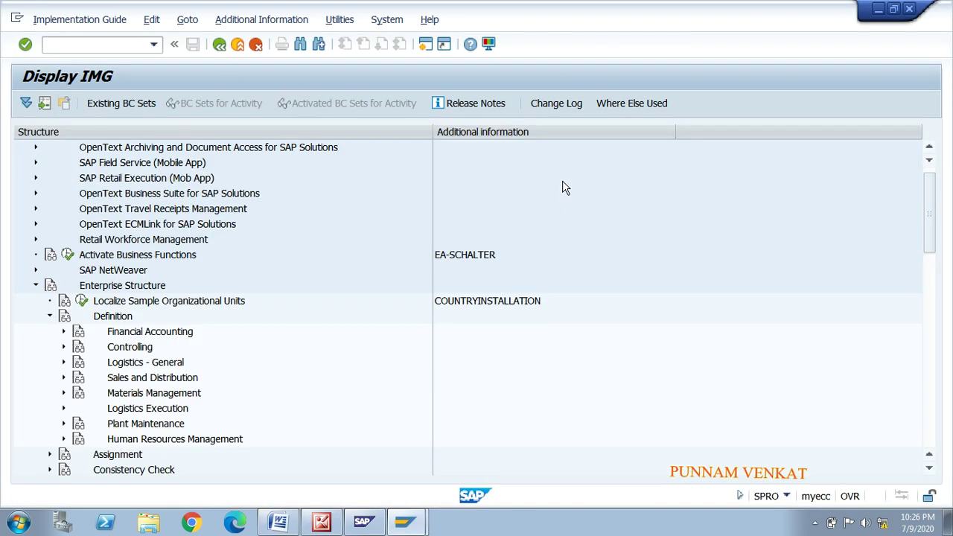
click(131, 47)
text(/N)
key(Return)
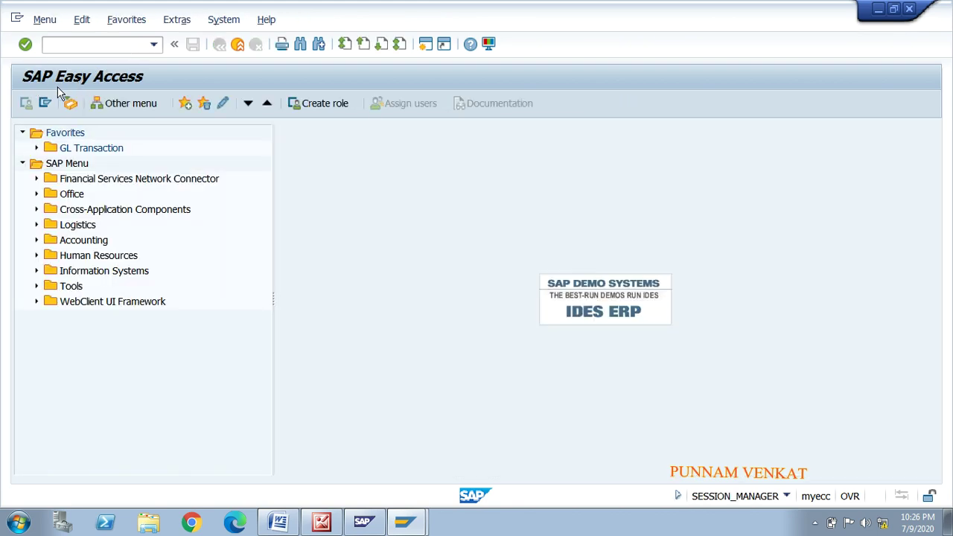
Run transaction SPRO and display the SAP Reference IMG.
click(111, 48)
text(SPRO)
key(Return)
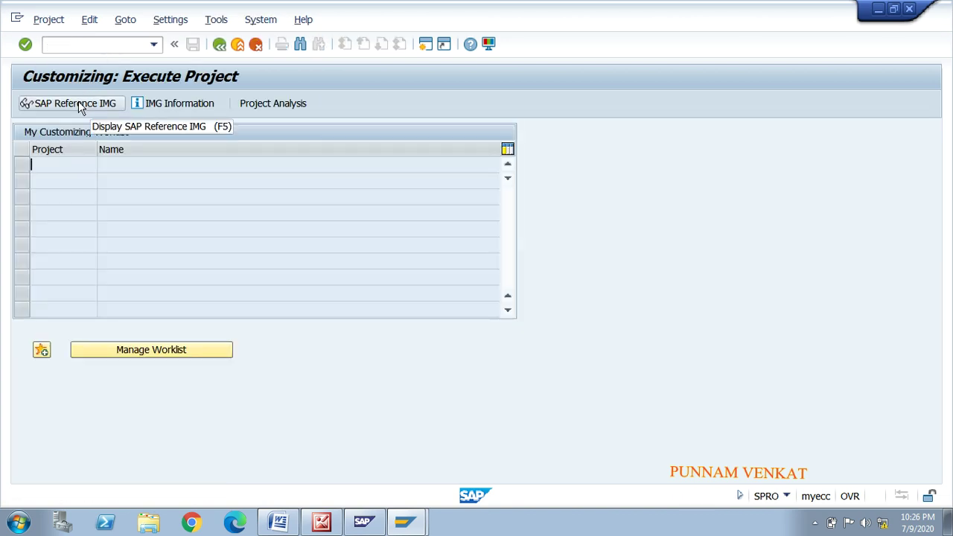
click(82, 106)
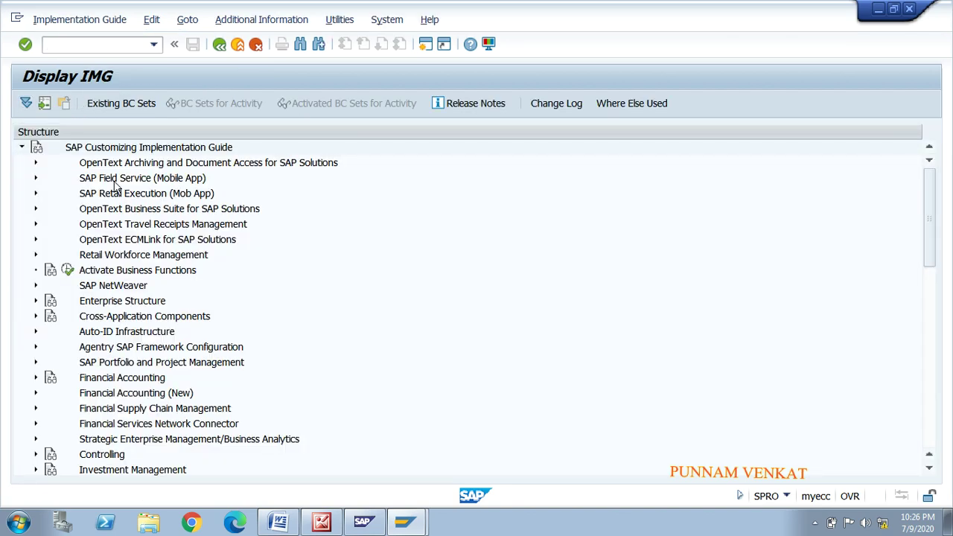
Examine the top-level nodes of the SAP Customizing Implementation Guide down to Sales and Distribution.
click(134, 212)
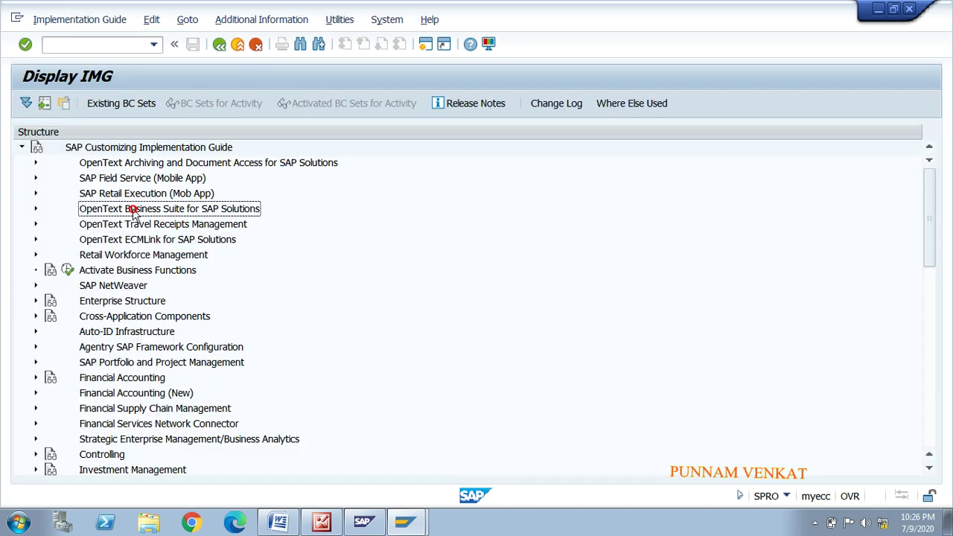
key(Down)
key(Down)
key(Down)
key(Down)
key(Down)
key(Down)
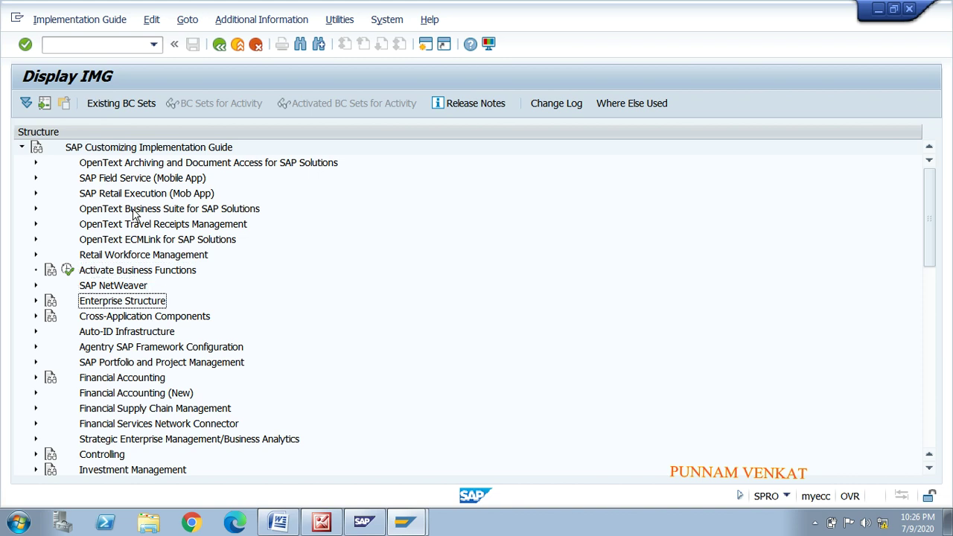
key(Down)
key(Down)
key(Down)
key(Down)
key(Down)
key(Down)
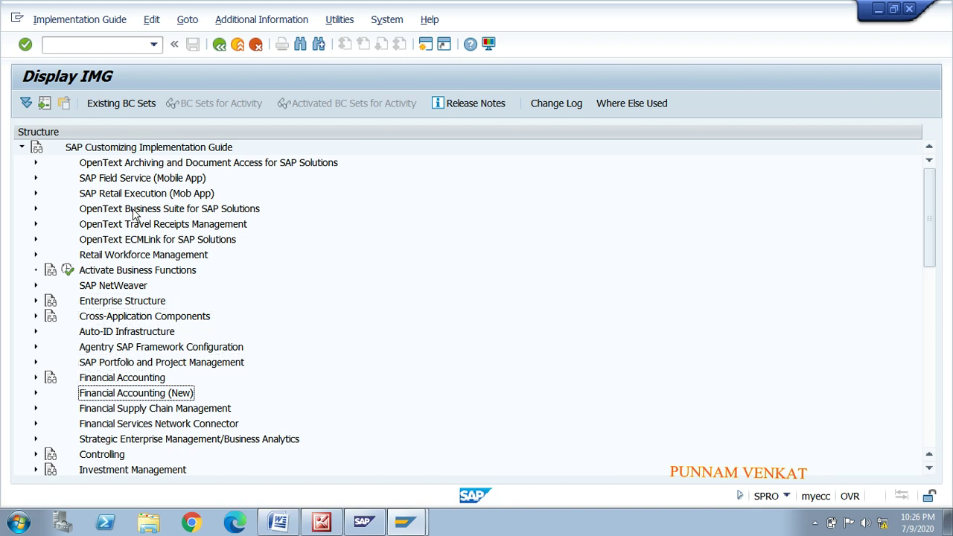
key(Down)
key(Down)
key(Down)
key(Down)
key(Down)
key(Down)
key(Down)
key(Down)
key(Down)
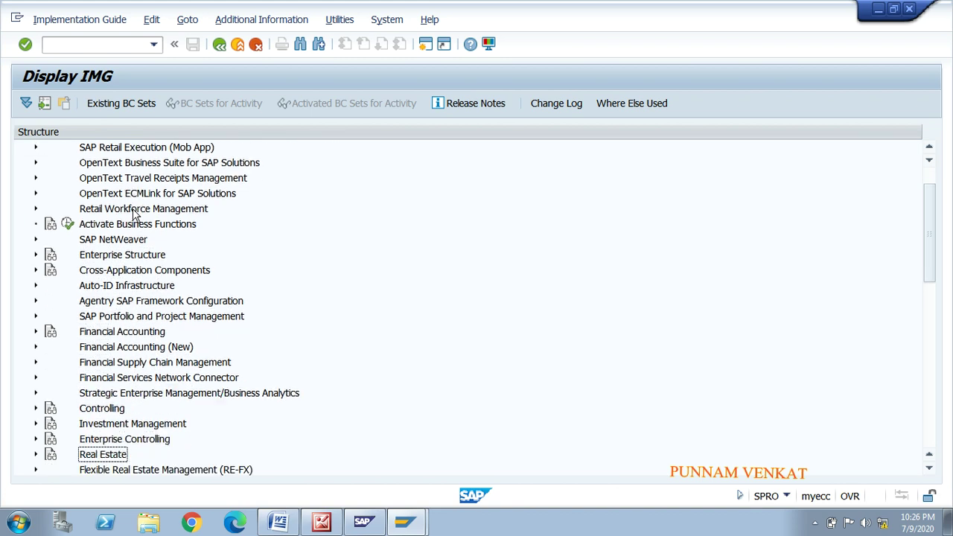
key(Down)
key(Down)
key(Down)
key(Down)
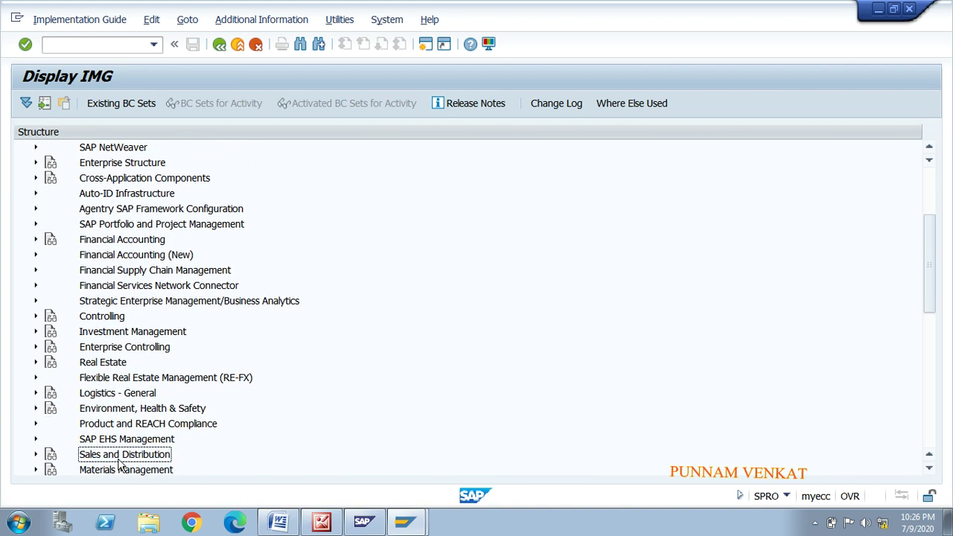
Expand the Enterprise Structure node and its Definition subnode in the implementation guide.
key(Up)
key(Up)
key(Up)
key(Up)
key(Page_Up)
key(Page_Up)
key(Page_Up)
key(Down)
key(Down)
key(Down)
key(Down)
key(Down)
key(Down)
key(Down)
key(Down)
key(Down)
key(Down)
key(Down)
key(Down)
key(Down)
key(Up)
key(Up)
key(Up)
key(Up)
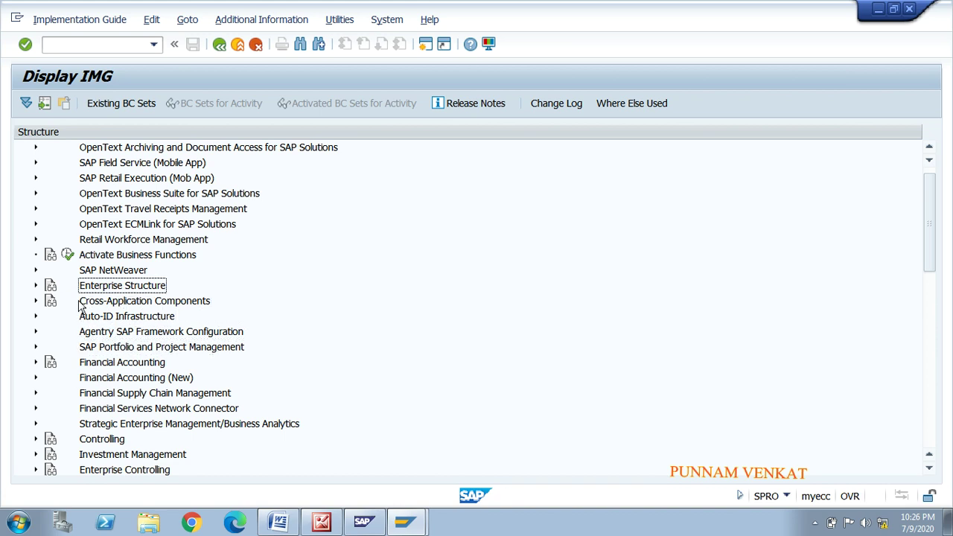
click(36, 286)
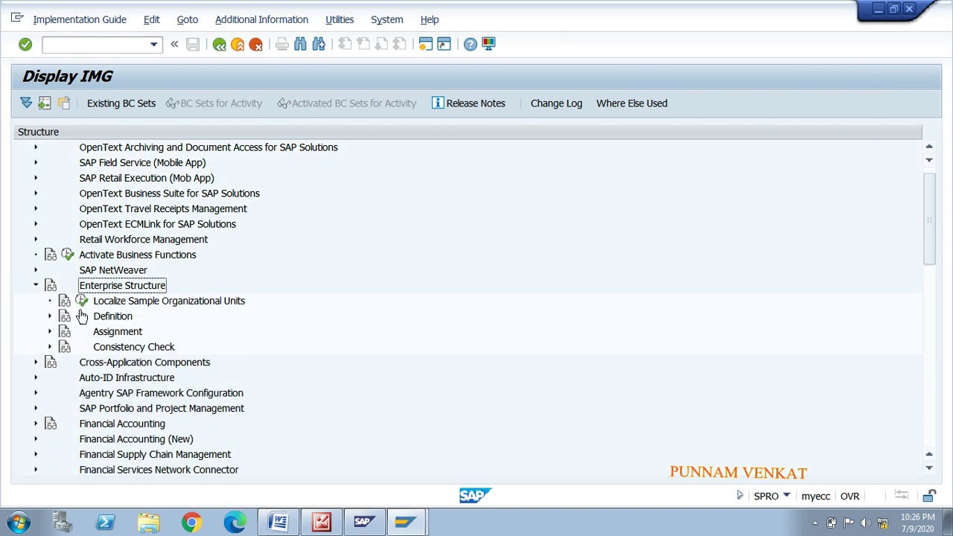
key(Down)
key(Down)
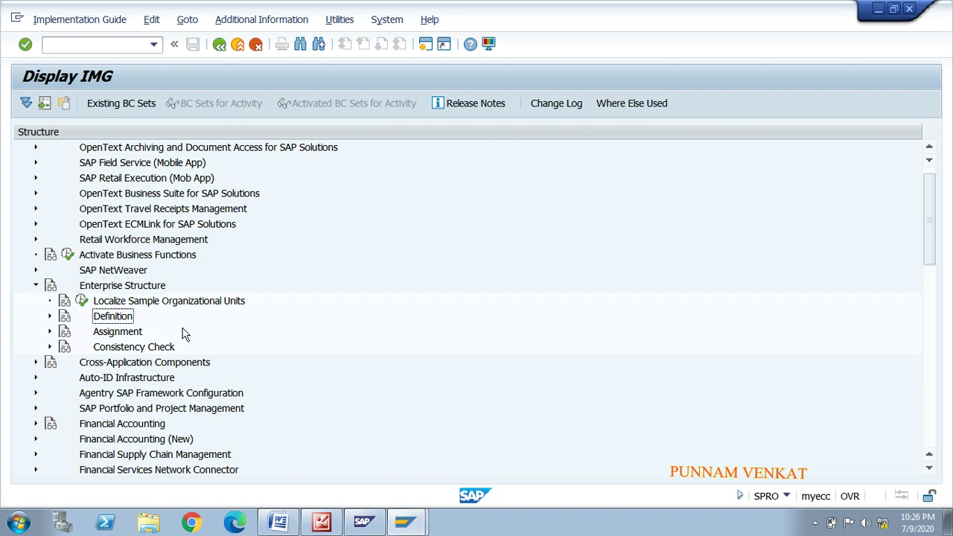
key(Right)
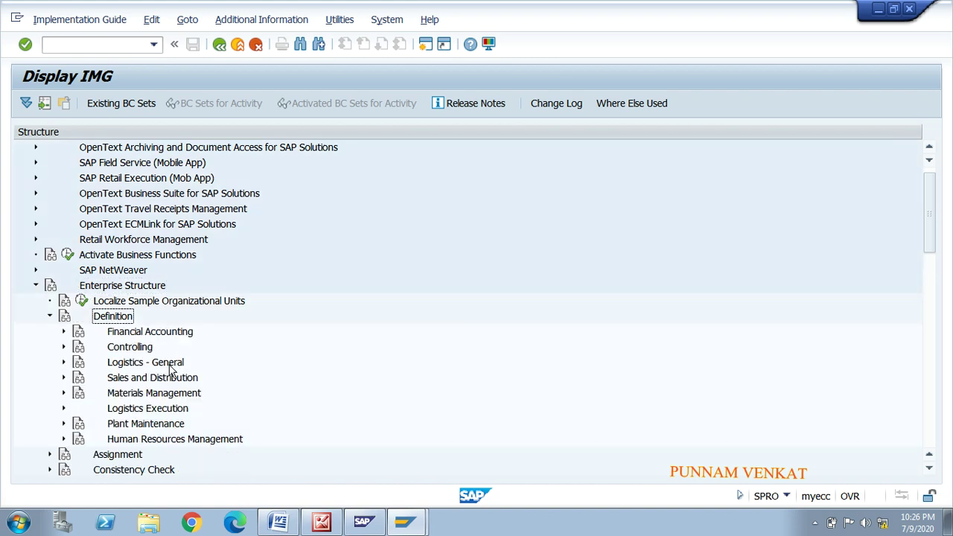
Examine the application areas listed under Definition, from Financial Accounting to Human Resources Management.
click(134, 384)
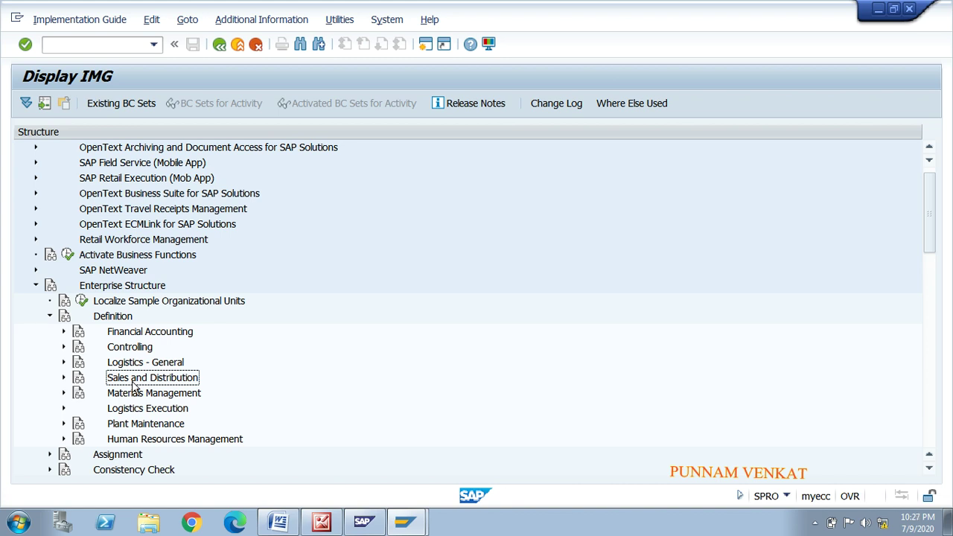
click(137, 335)
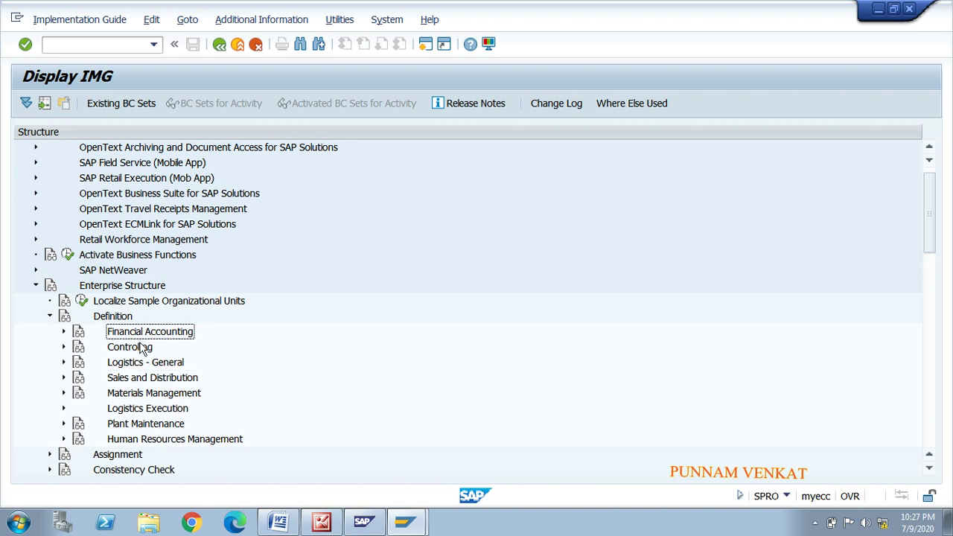
click(128, 381)
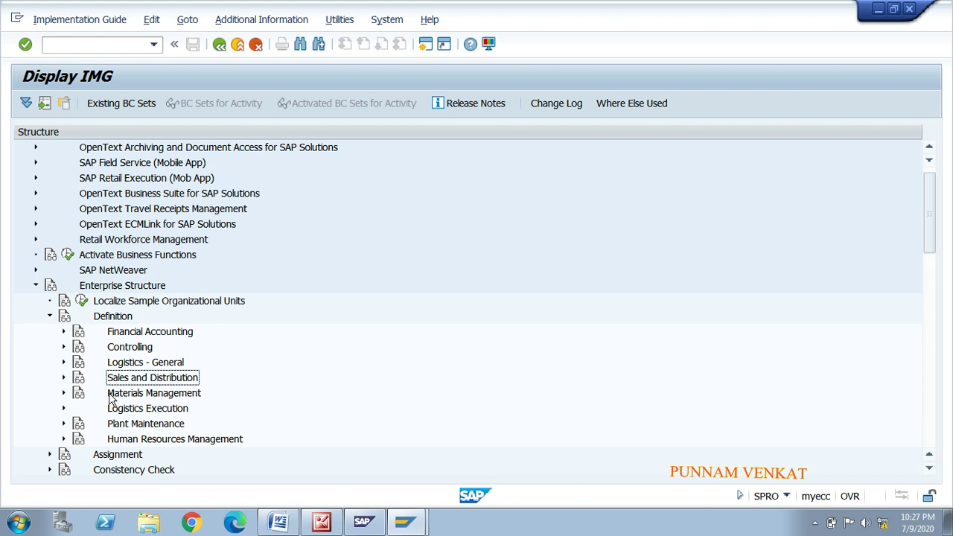
click(123, 351)
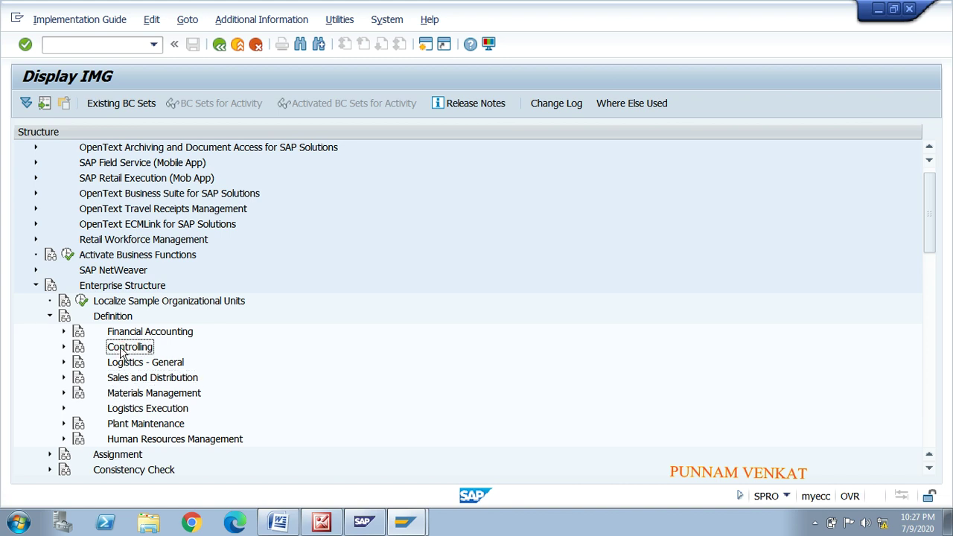
click(134, 396)
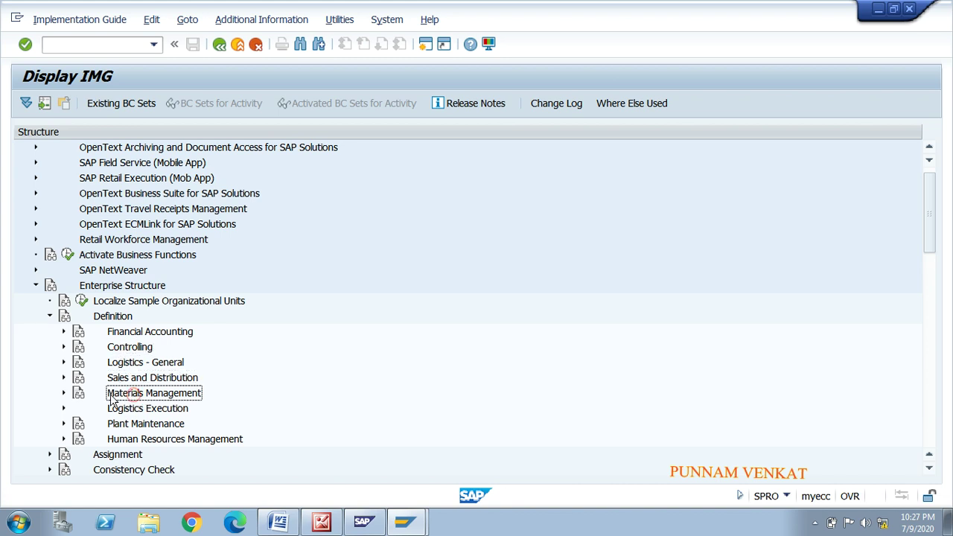
click(139, 411)
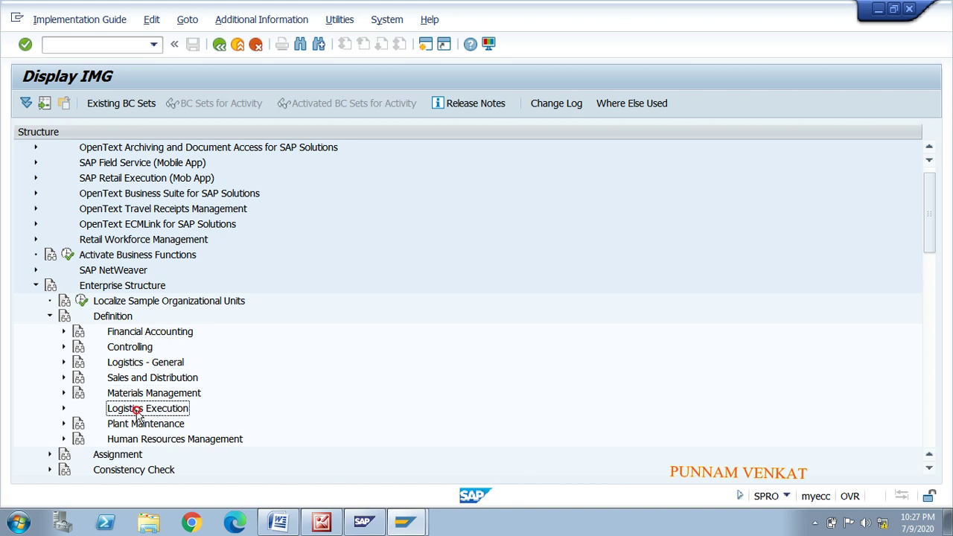
click(148, 428)
click(140, 439)
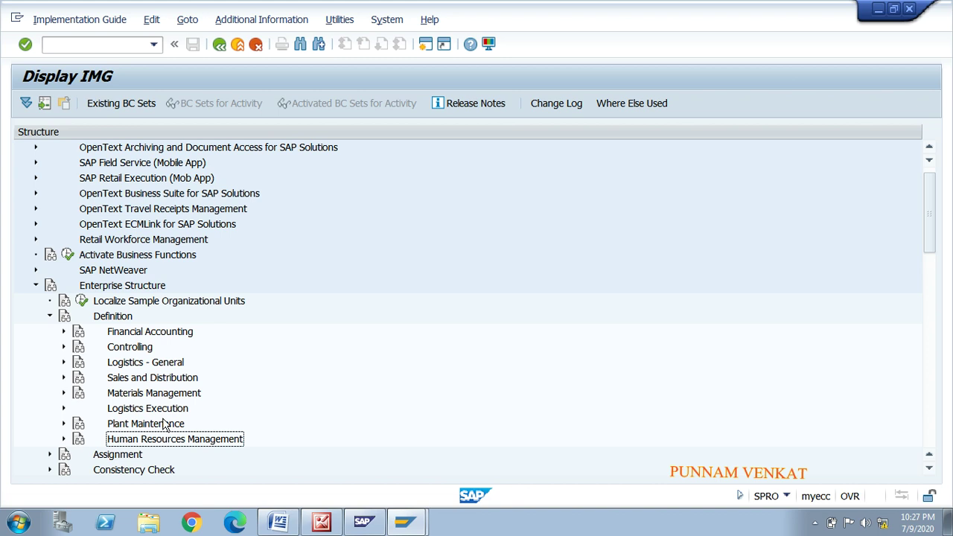
Expand the Sales and Distribution node under Enterprise Structure's Definition.
key(Up)
key(Up)
key(Up)
key(Up)
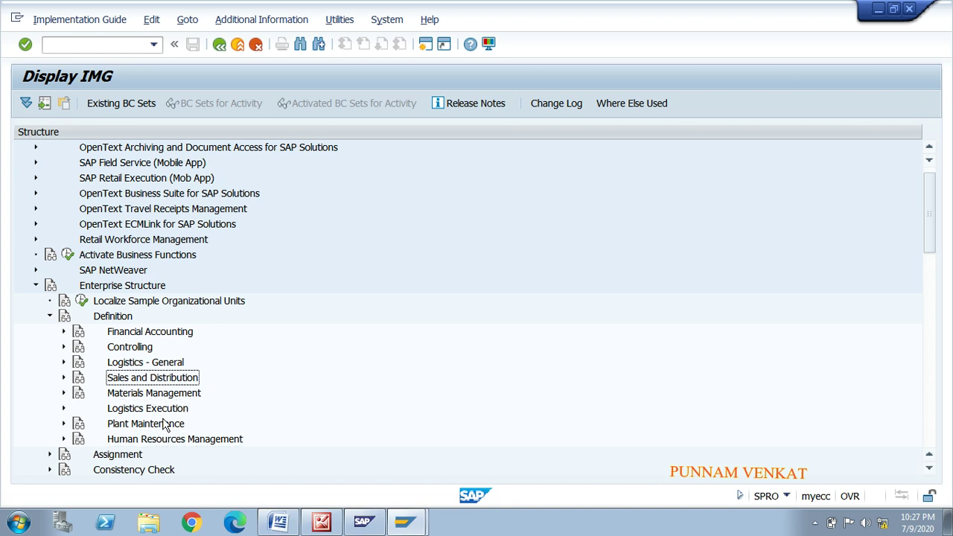
double_click(138, 383)
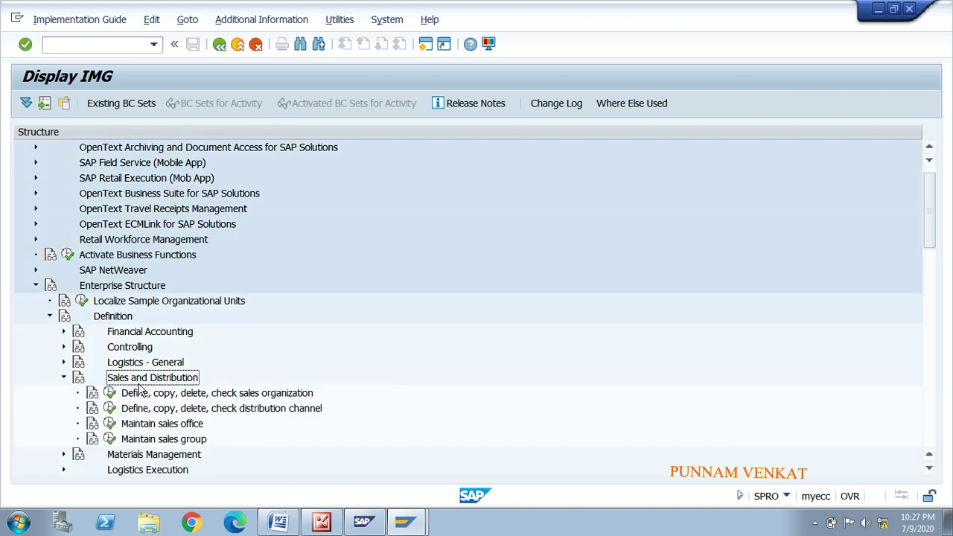
Display the IMG Activity keys as additional information and widen that column so the full keys fit.
click(138, 387)
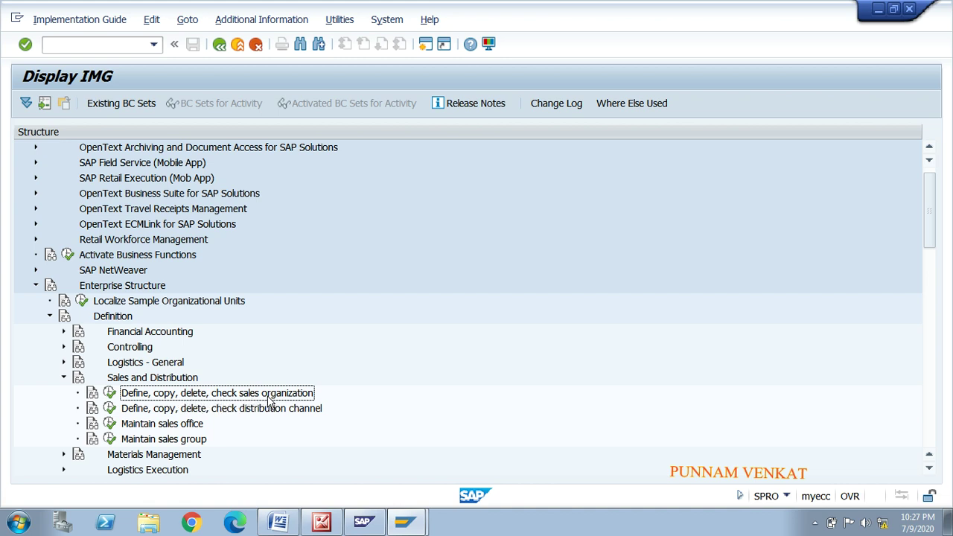
click(250, 22)
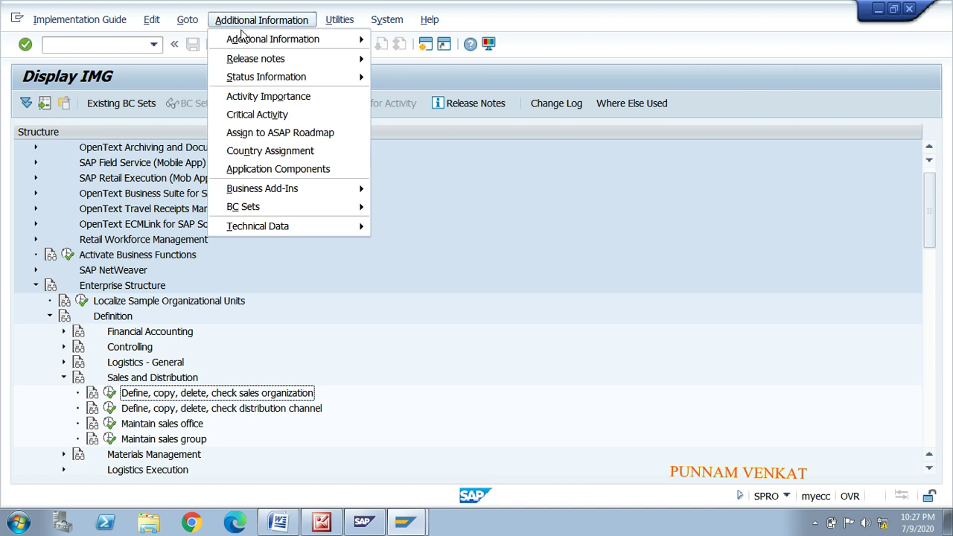
mouse_move(242, 37)
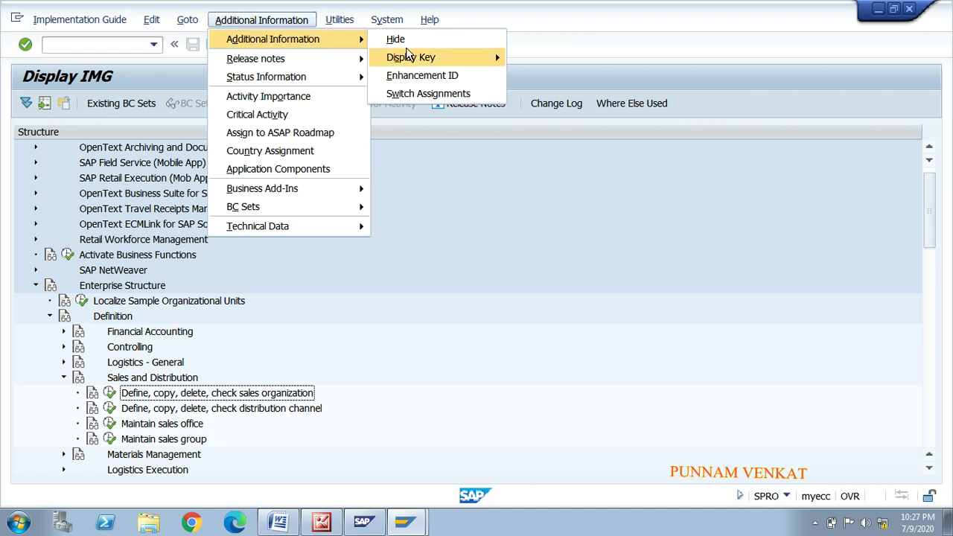
mouse_move(408, 53)
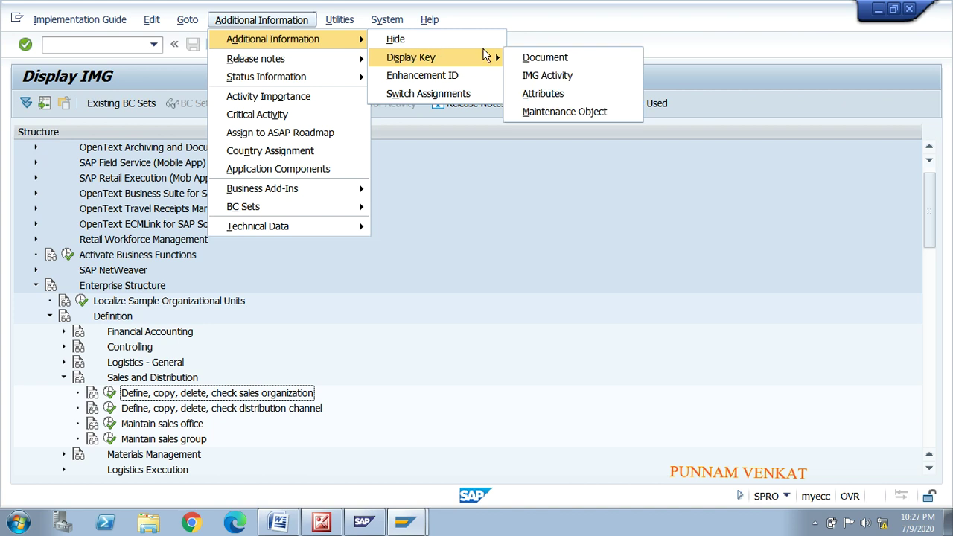
click(549, 75)
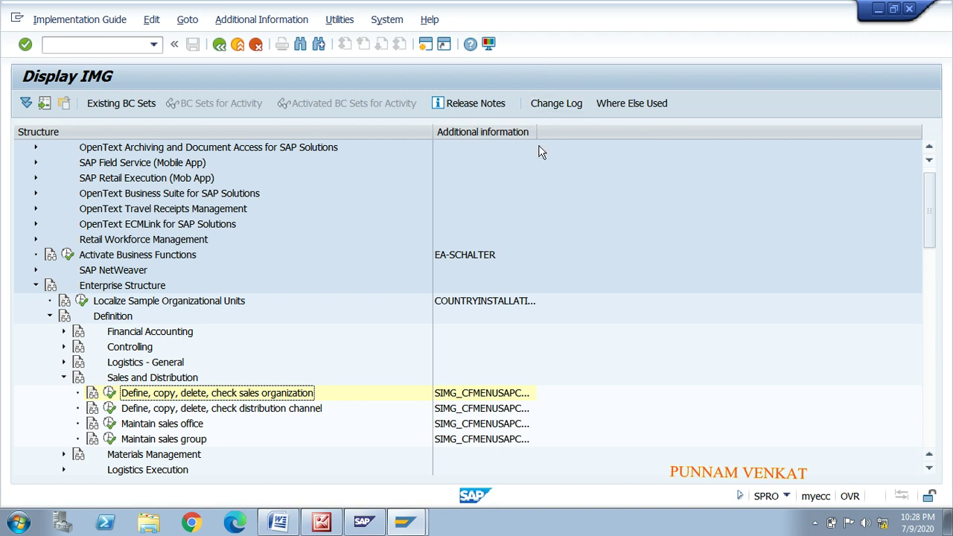
drag(537, 134, 632, 134)
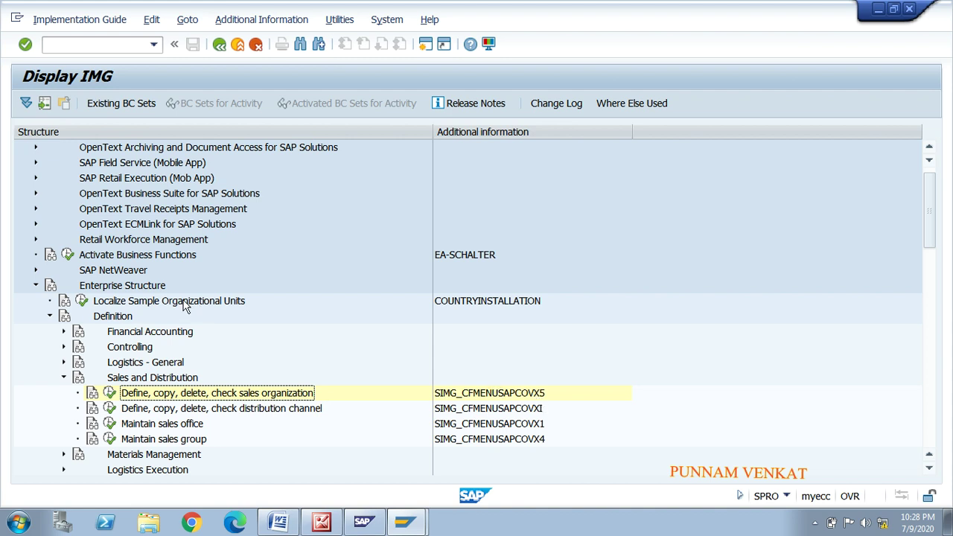
click(118, 286)
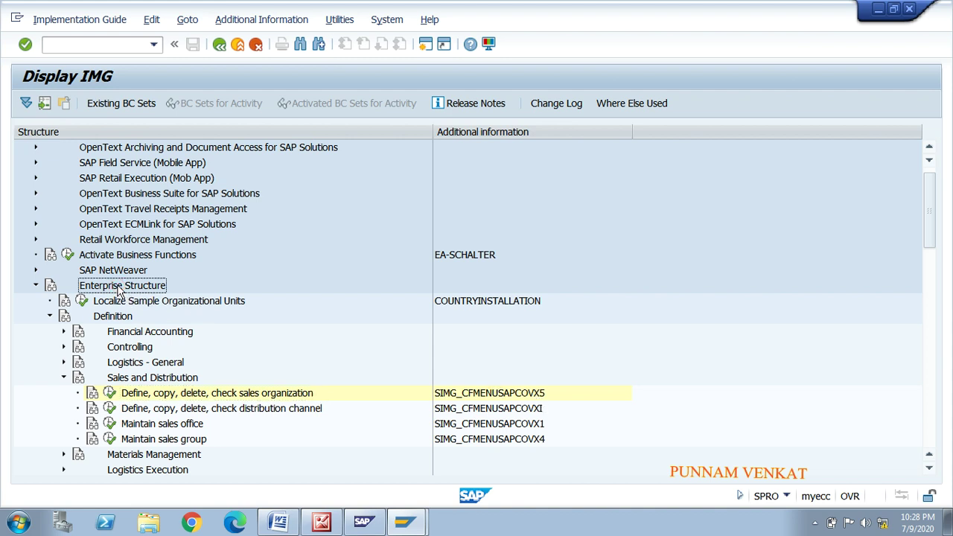
click(113, 316)
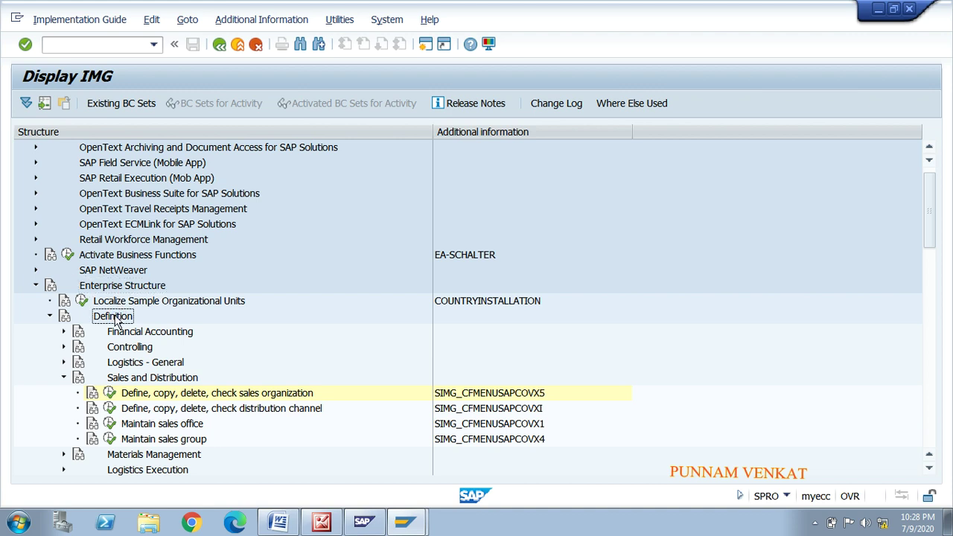
click(143, 380)
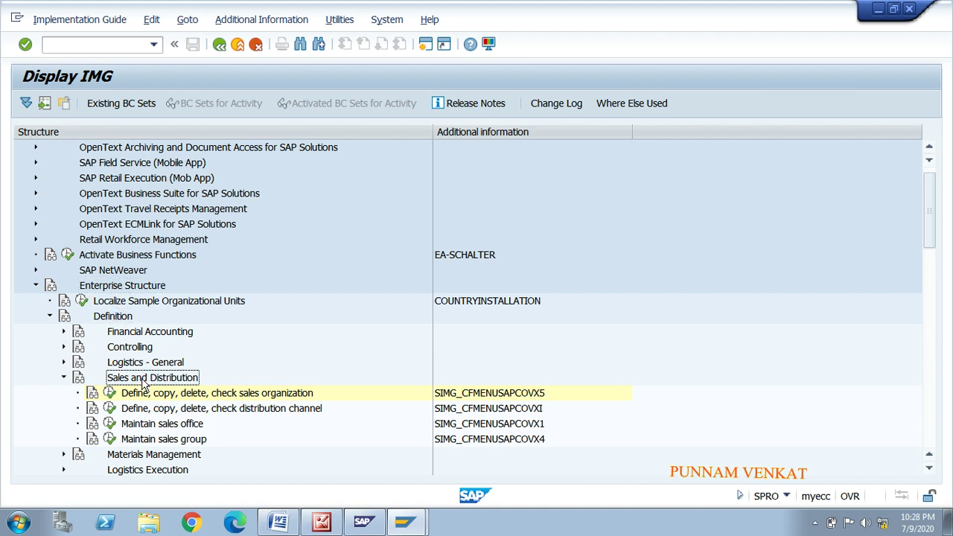
Execute "Define, copy, delete, check sales organization" and choose the Define Sales Organization activity.
click(148, 395)
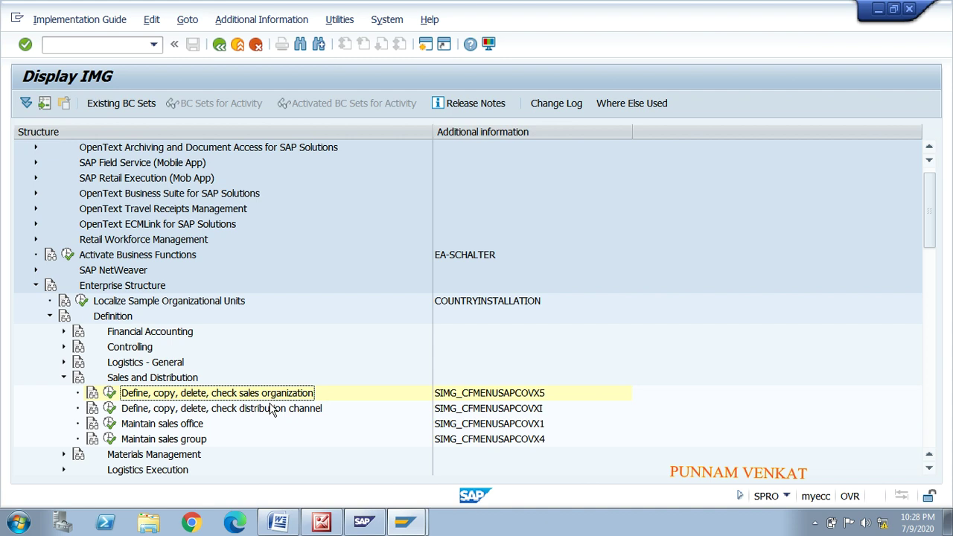
click(108, 393)
click(109, 393)
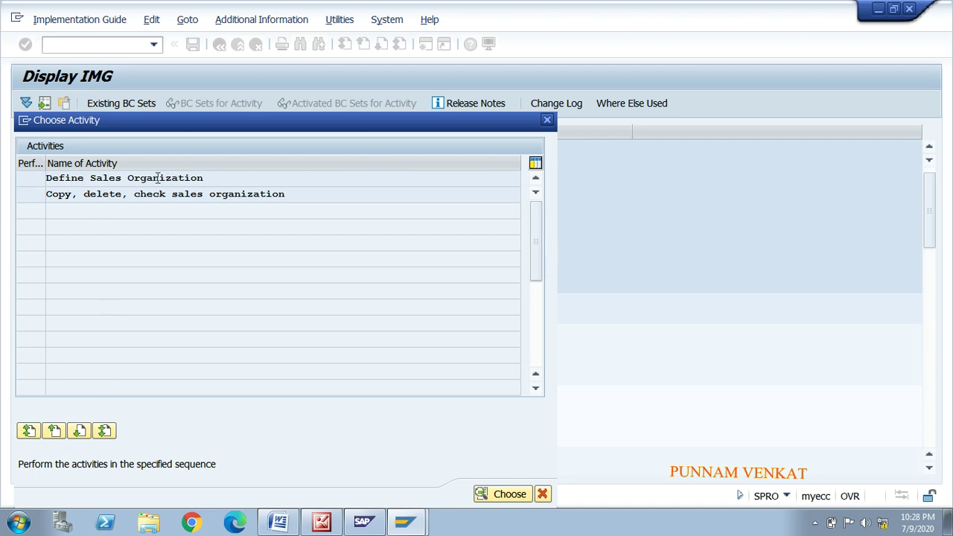
click(51, 194)
click(110, 179)
double_click(146, 179)
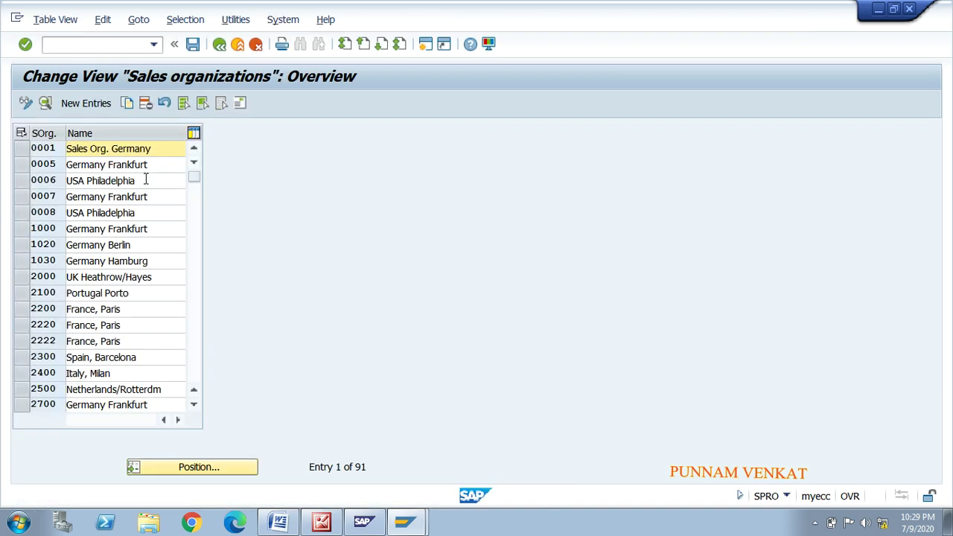
Create a new entry in the sales organizations view with the sales organization code MROR.
click(86, 104)
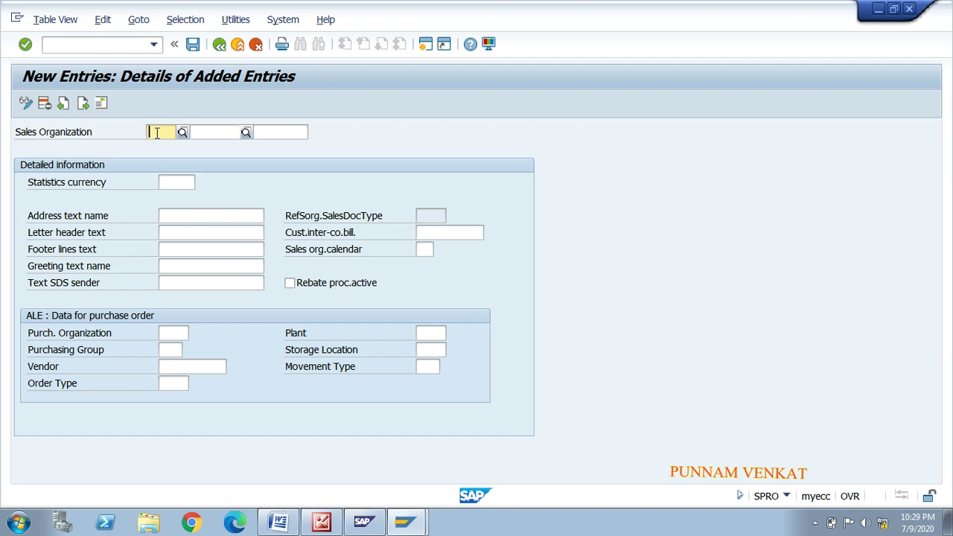
text(MR)
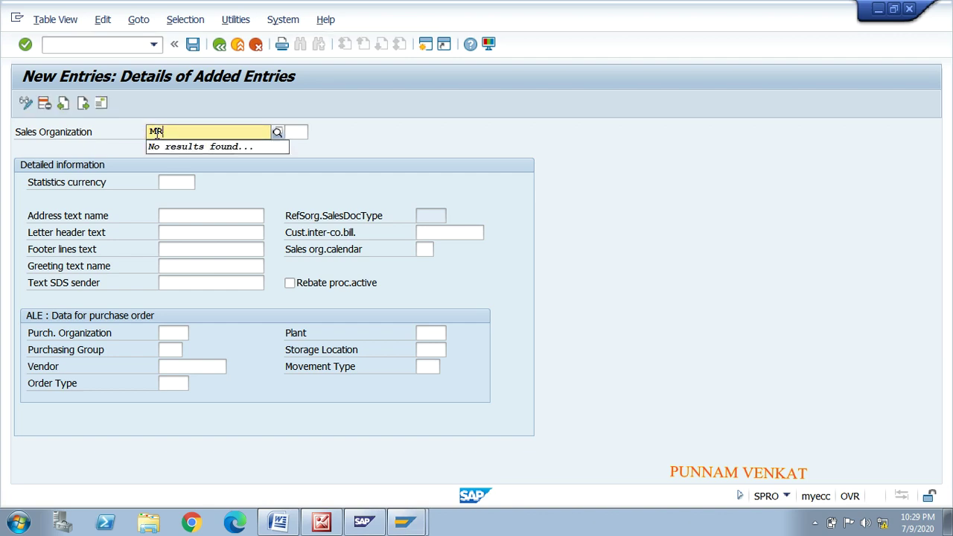
text(OS)
key(BackSpace)
text(R)
key(BackSpace)
key(BackSpace)
key(BackSpace)
key(BackSpace)
click(164, 136)
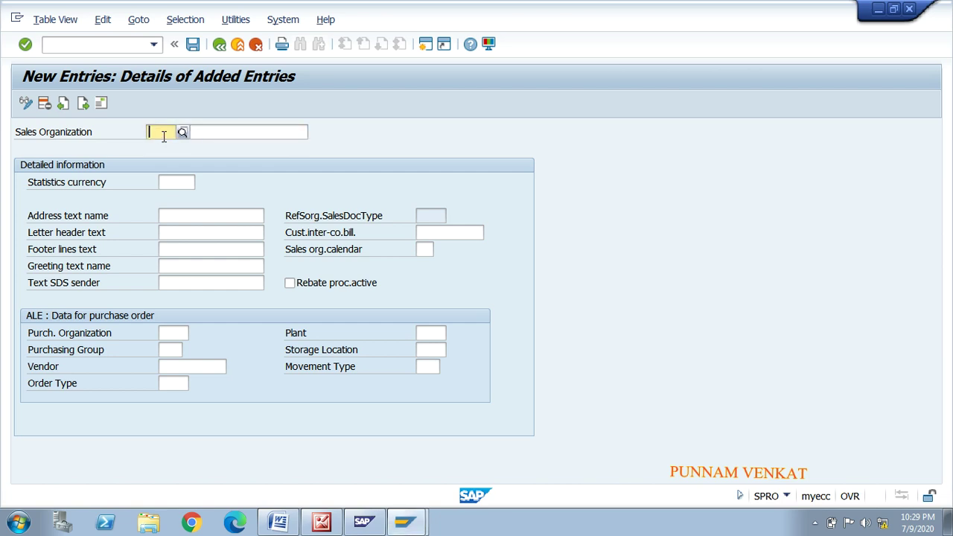
text(MROR)
key(Return)
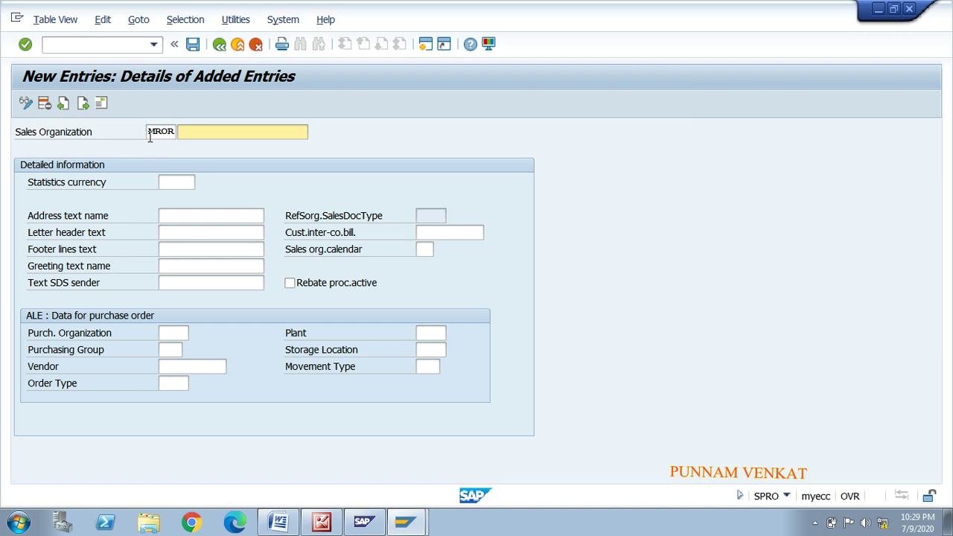
Give sales organization MROR the description "MR Sales Organizatin" and set its statistics currency to INR, Indian Rupee.
click(157, 133)
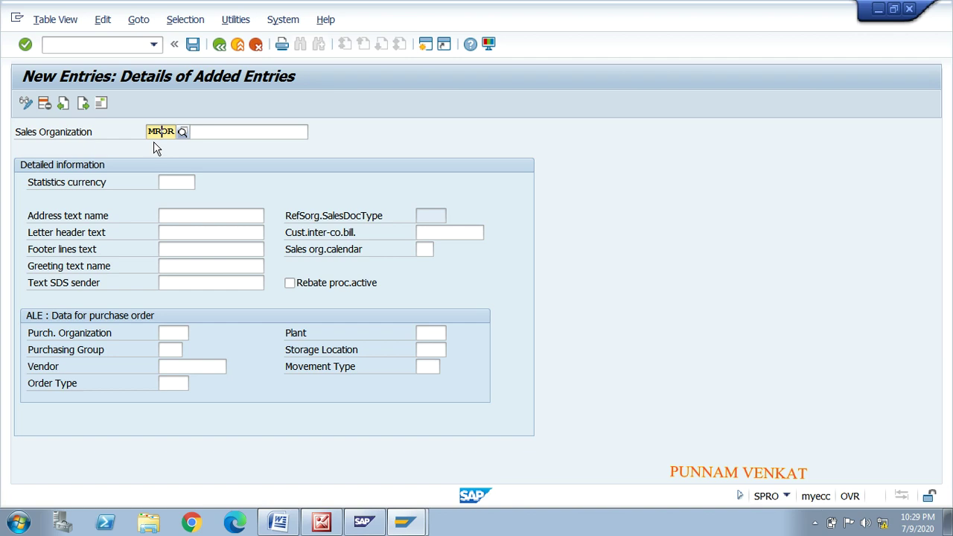
key(Tab)
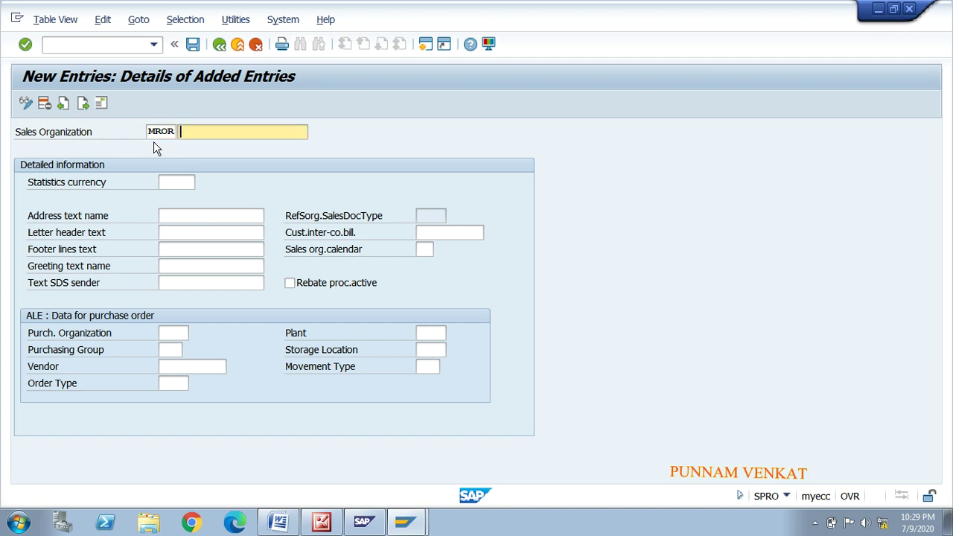
text(MR Sales Organizatio)
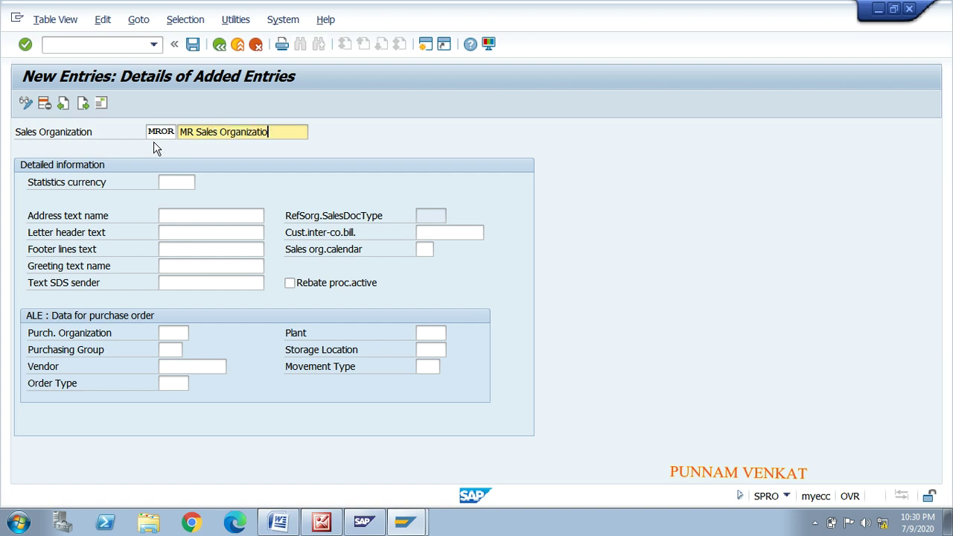
key(BackSpace)
text(n)
click(172, 182)
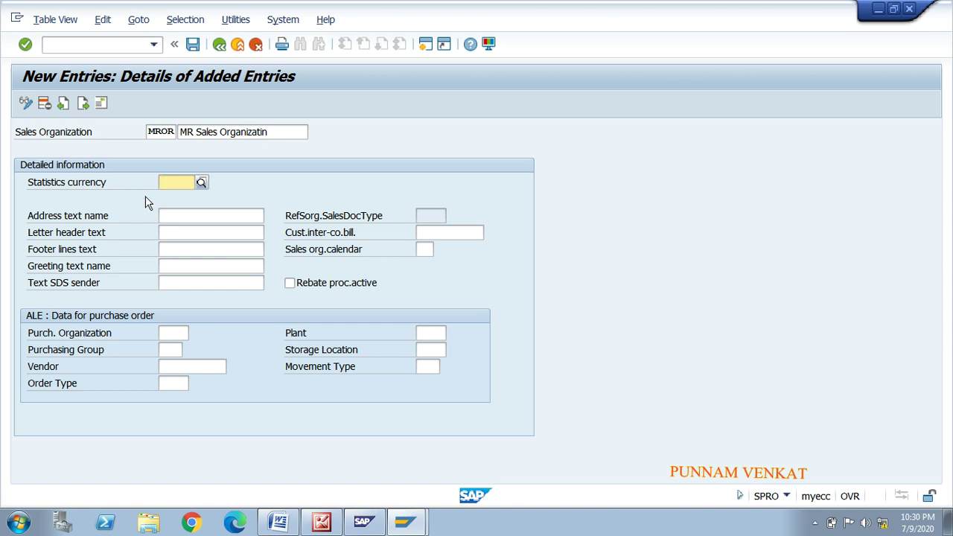
text(INR)
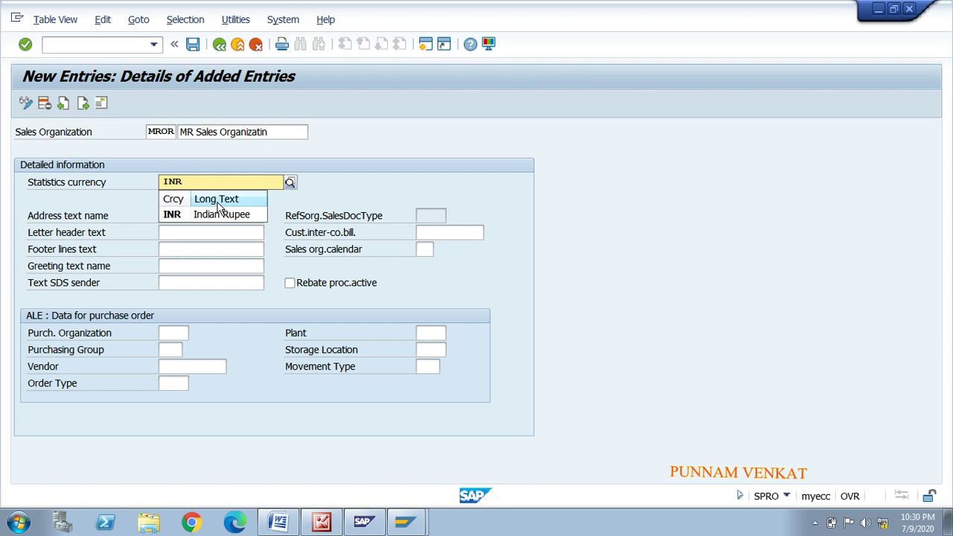
click(217, 213)
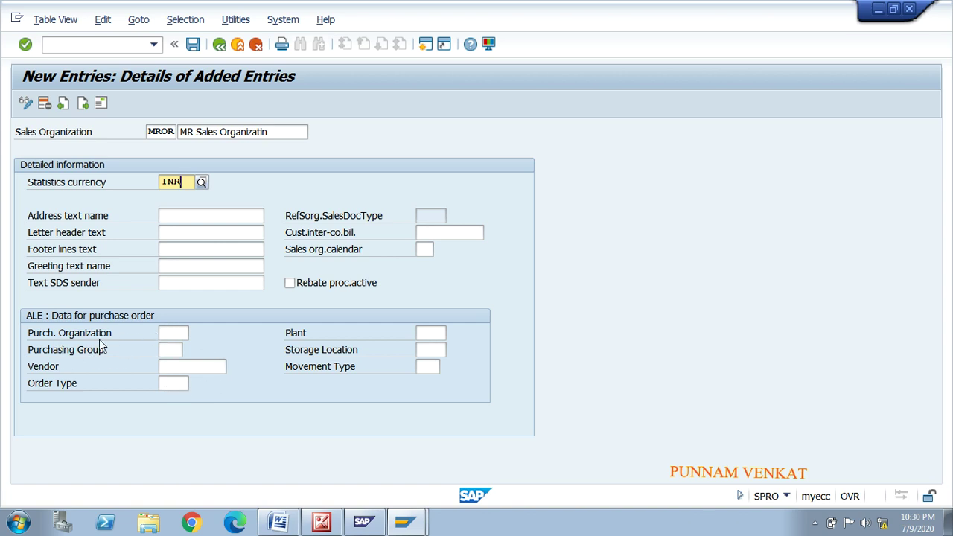
Review the ALE purchase order fields and the entry's code, description and statistics currency.
click(175, 334)
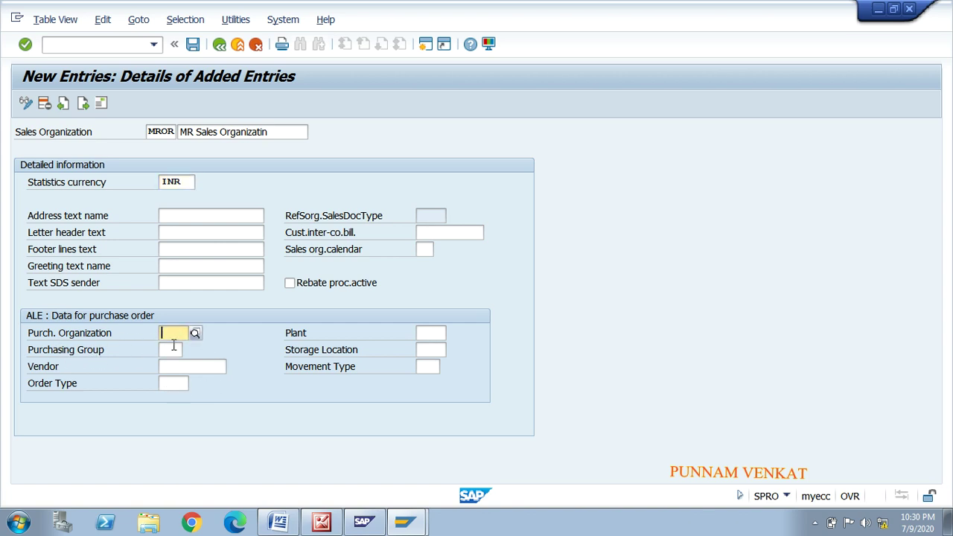
click(175, 349)
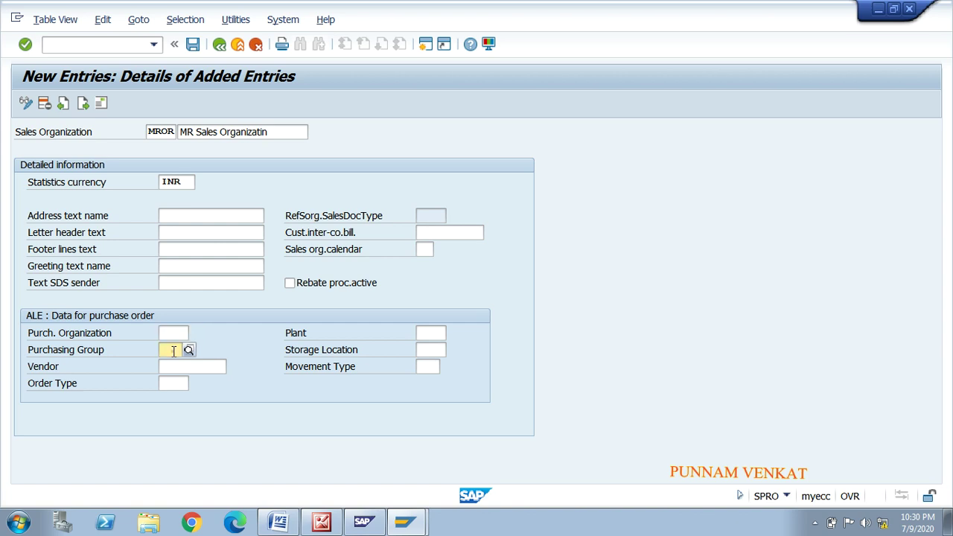
click(436, 330)
click(431, 349)
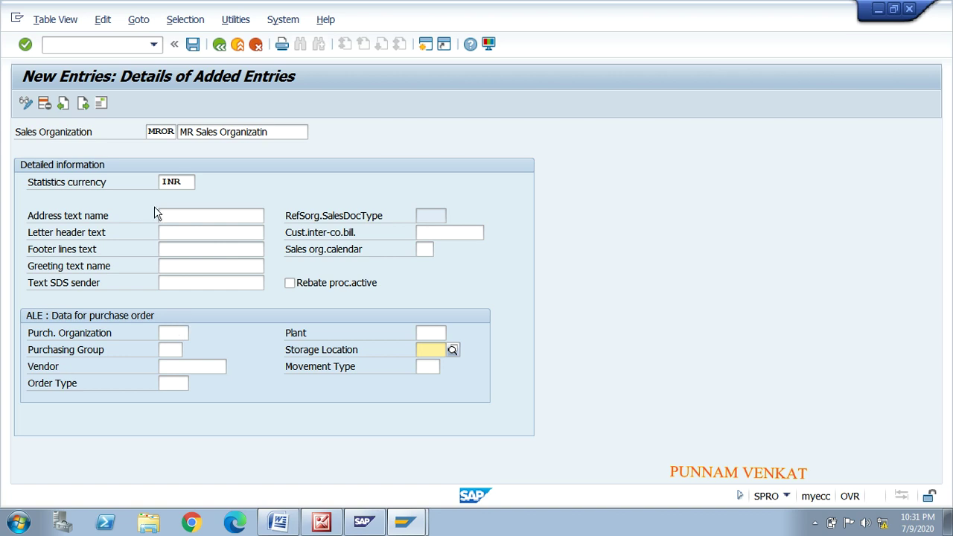
click(167, 131)
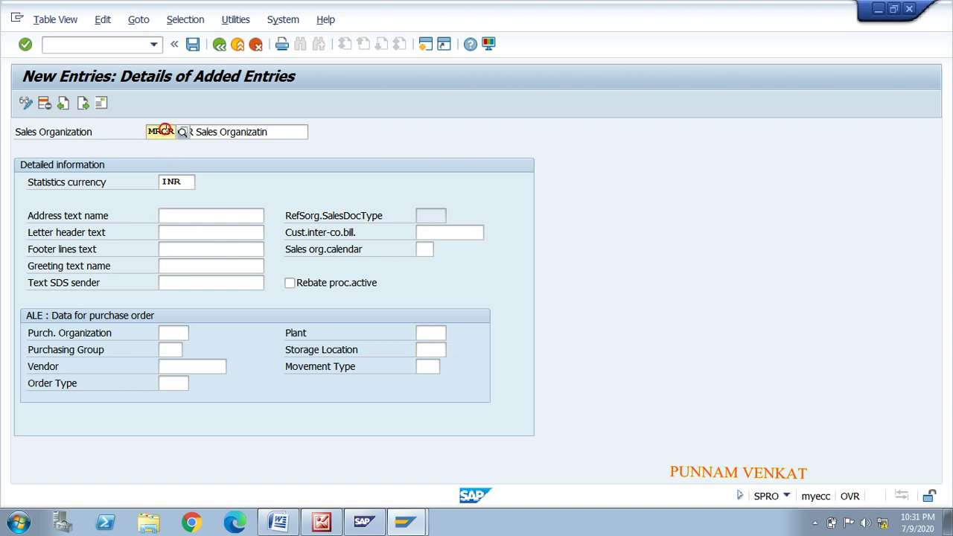
click(220, 132)
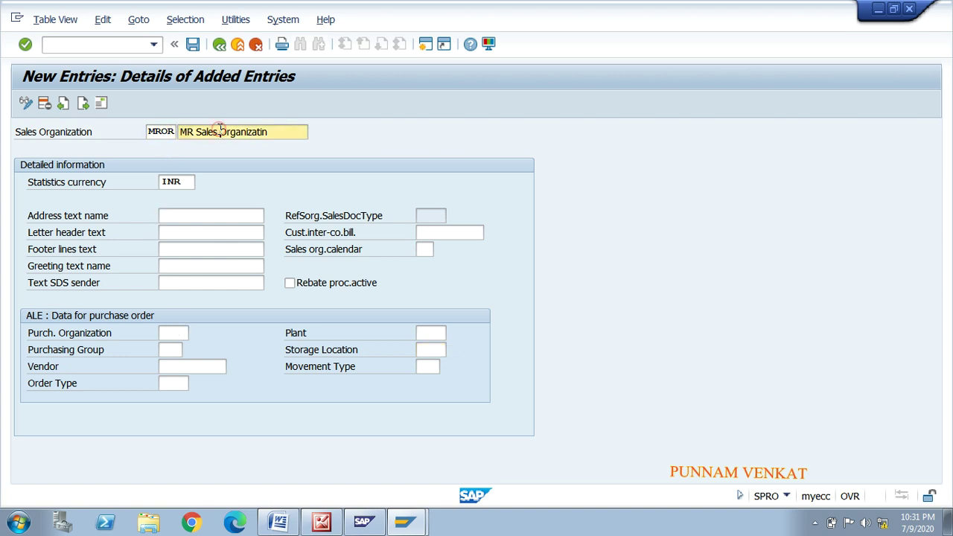
click(186, 182)
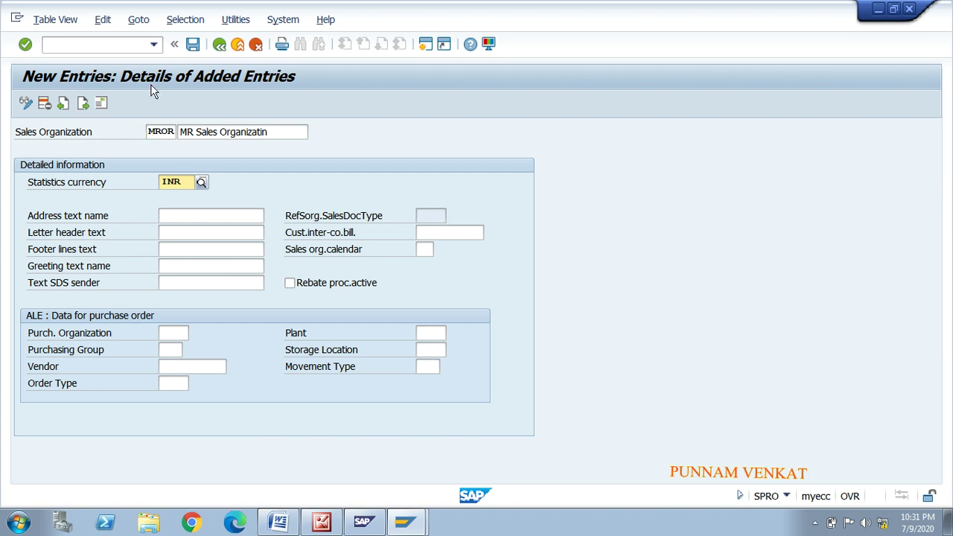
Save the new sales organization entry, acknowledging the statistics currency warning to reach its address form.
click(192, 46)
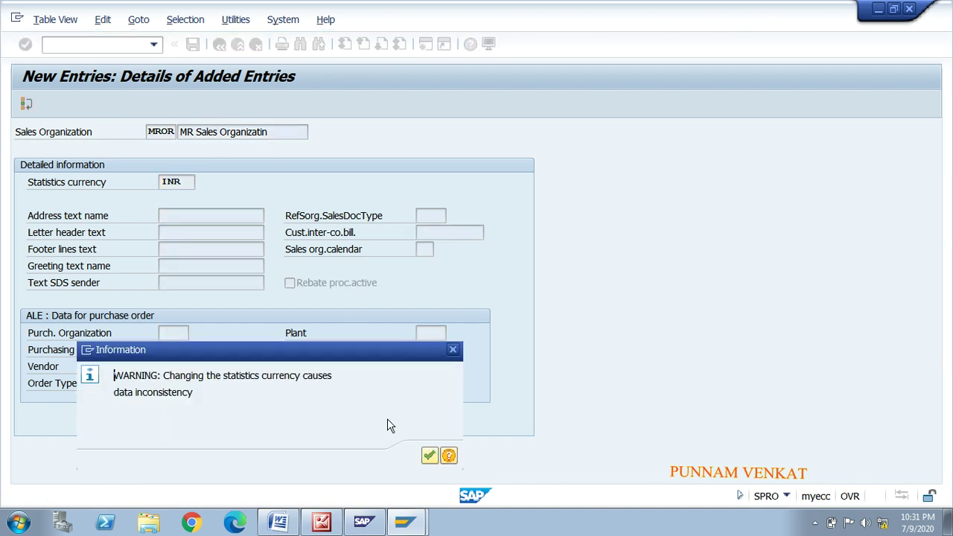
click(430, 456)
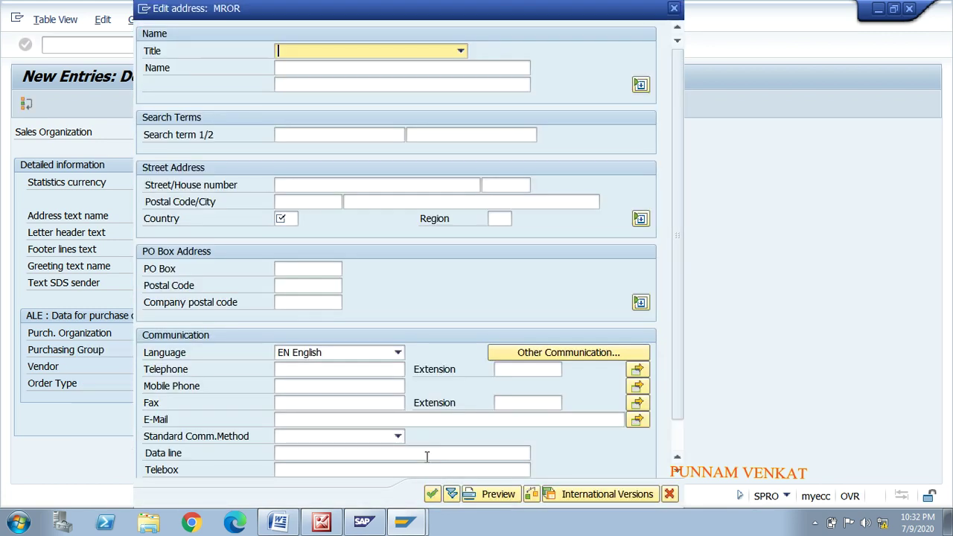
drag(260, 8, 367, 12)
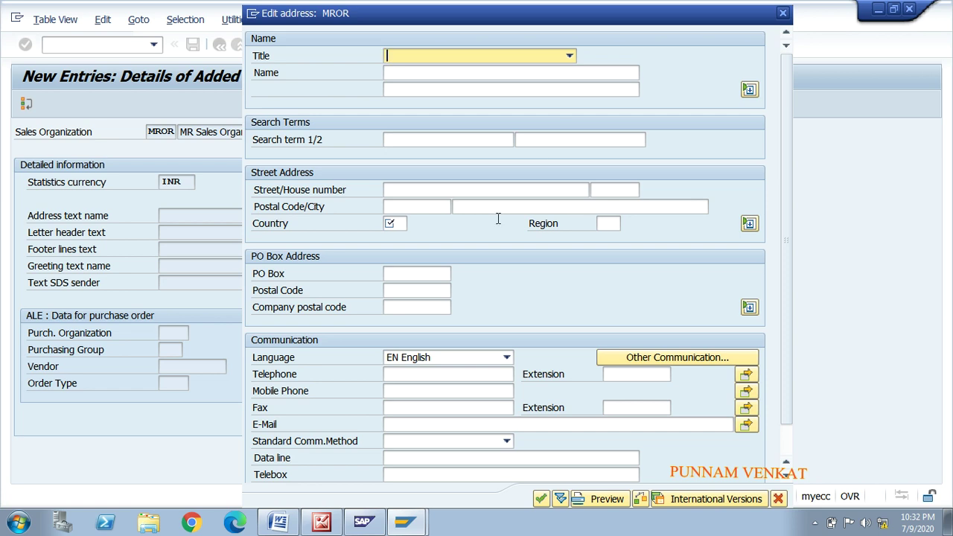
Enter the name MR Sales Organization and the search term MROR in the address form.
click(488, 75)
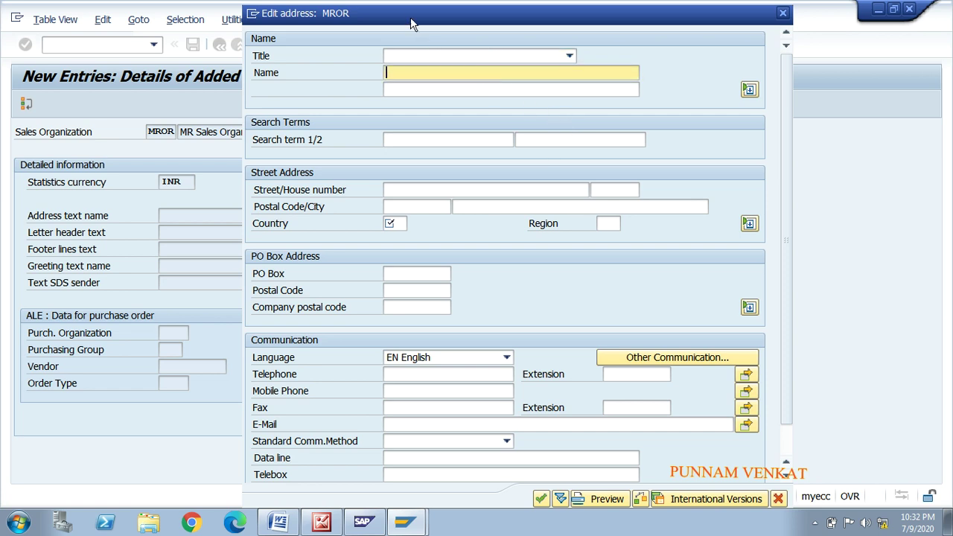
drag(411, 14, 467, 20)
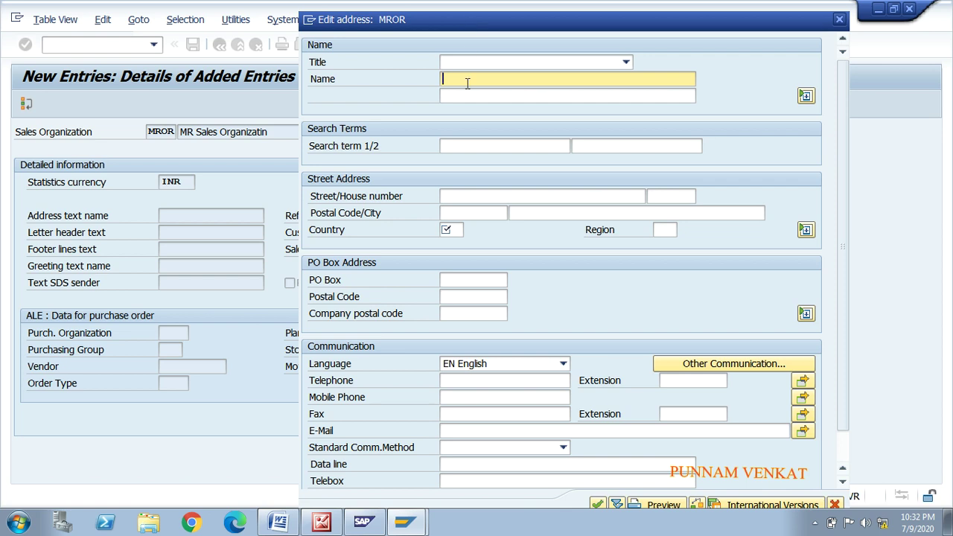
text(MR Sales Organization)
click(501, 91)
key(Tab)
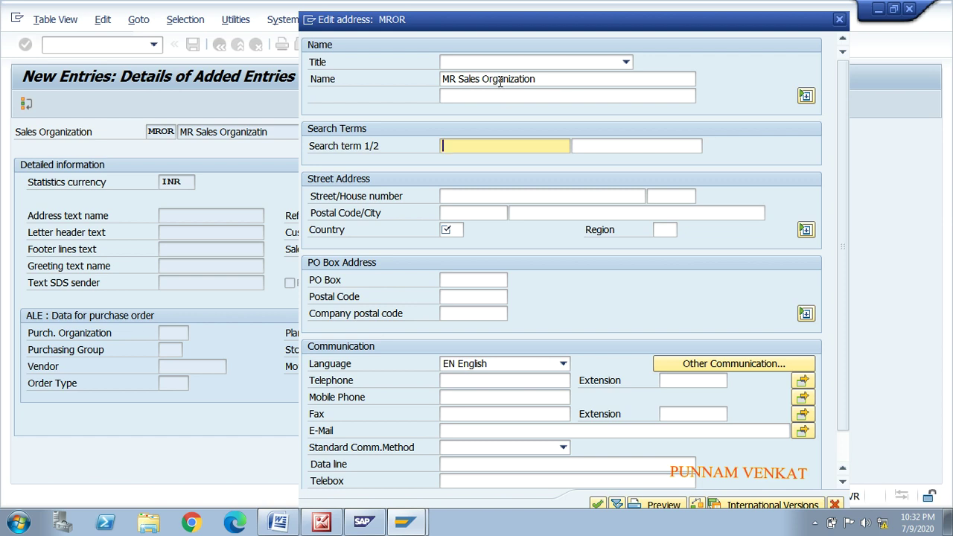
text(MROR)
key(Tab)
key(Tab)
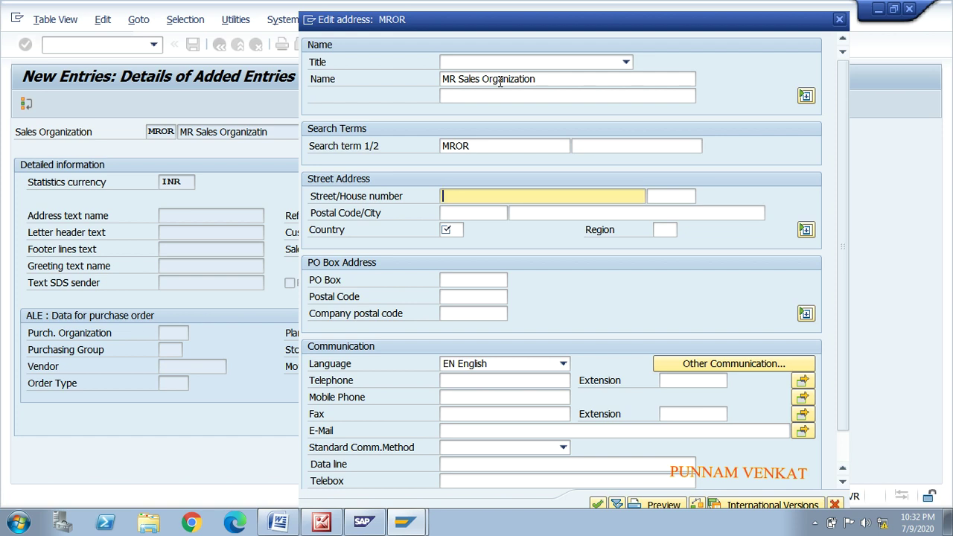
Fill in the sales organization's street, house number, postal code and city.
text(ameerpet)
key(Tab)
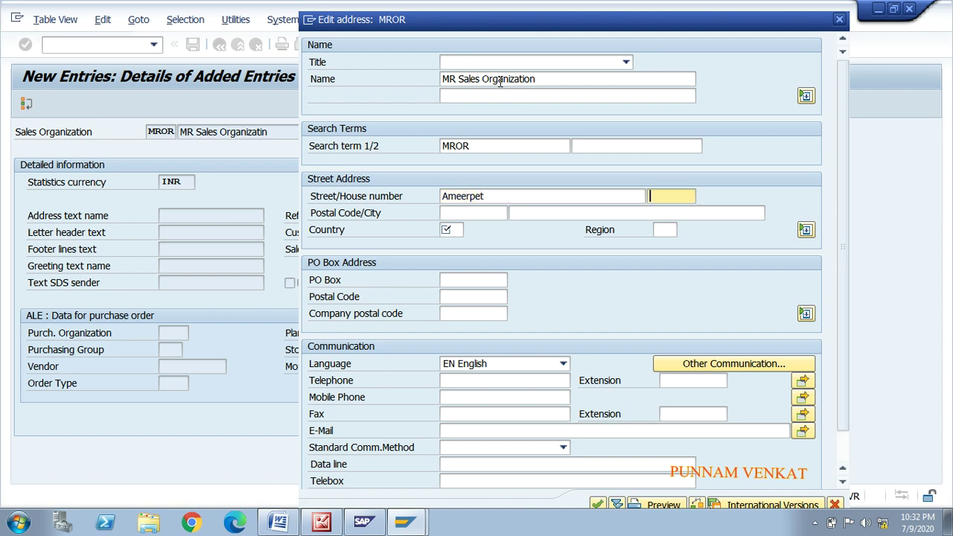
text(8877)
key(Tab)
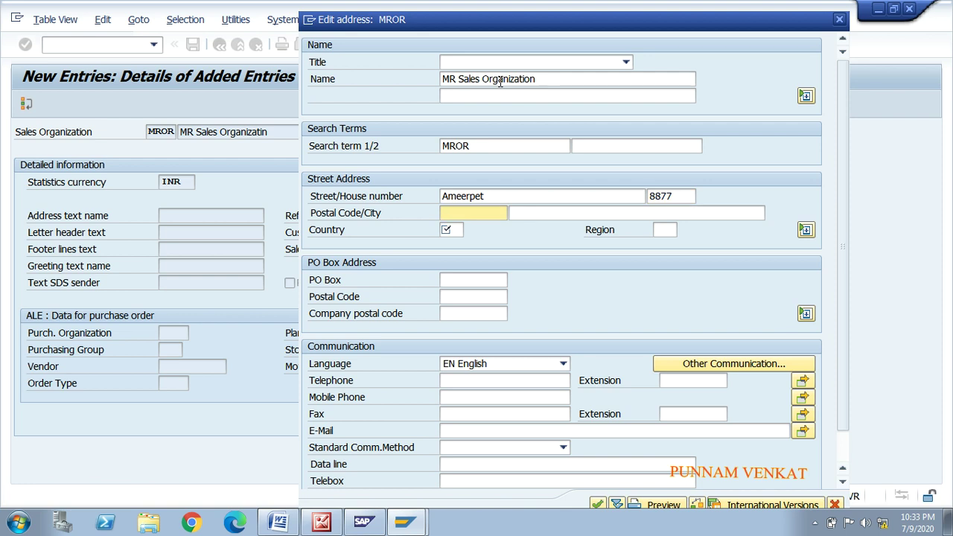
text(5000)
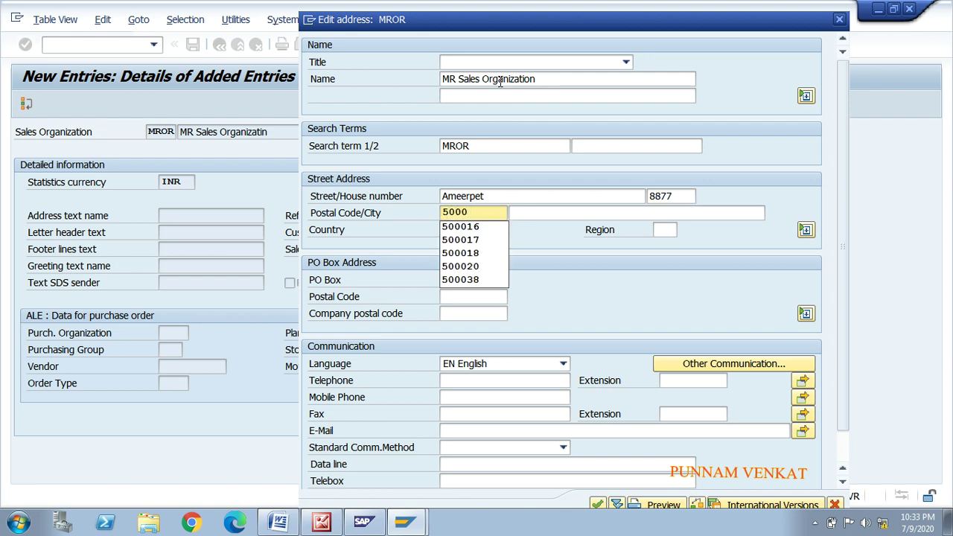
key(Down)
key(Tab)
text(Hyd)
key(Down)
key(Tab)
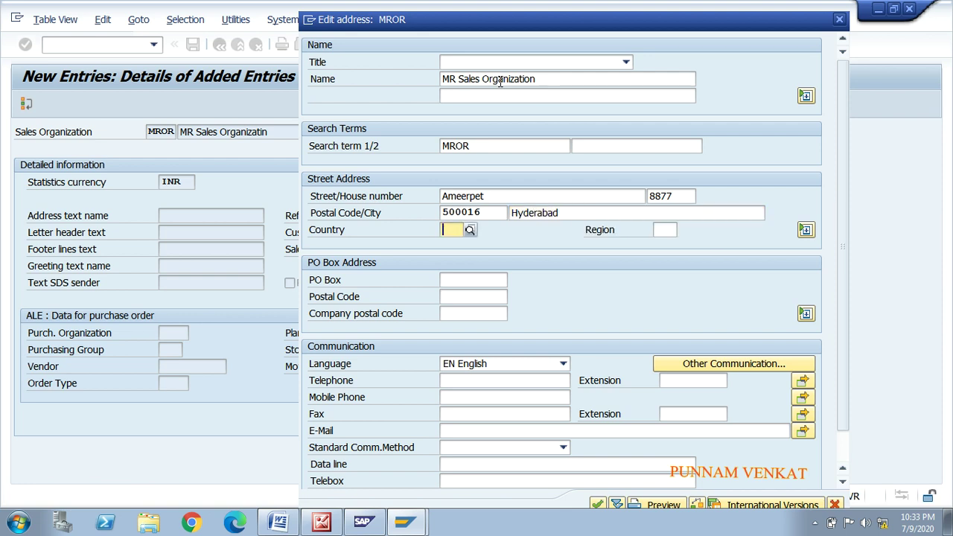
Set the address's country to IN and choose region 01, Andra Pradesh.
text(in)
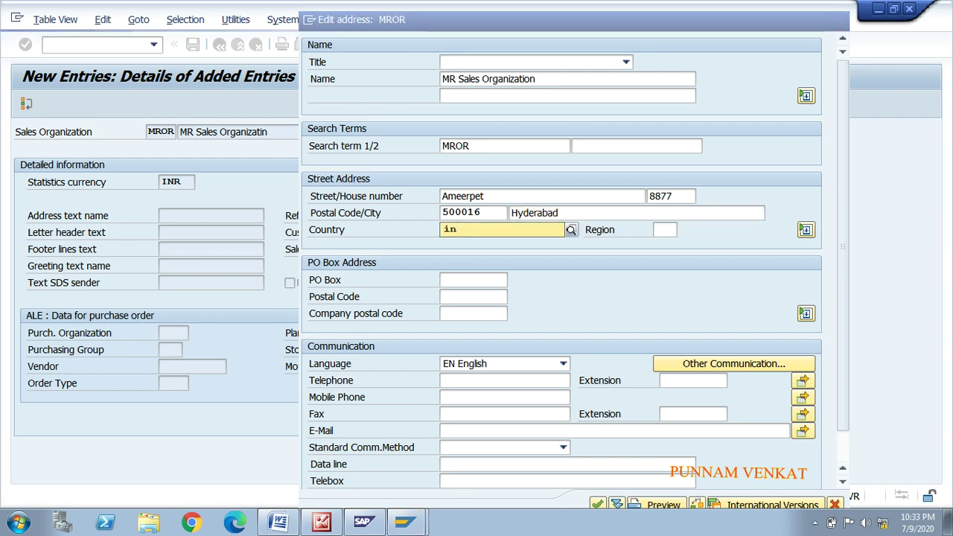
click(493, 263)
key(Tab)
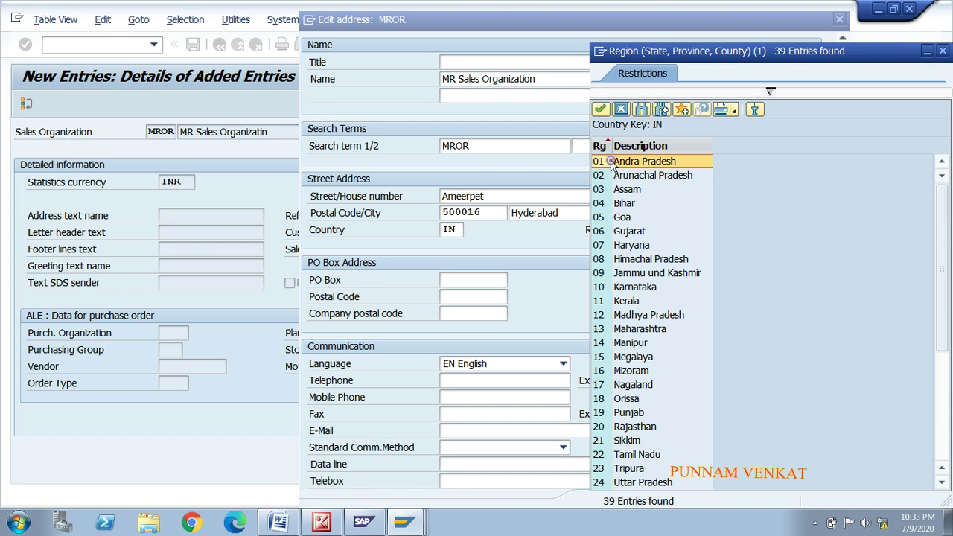
double_click(603, 161)
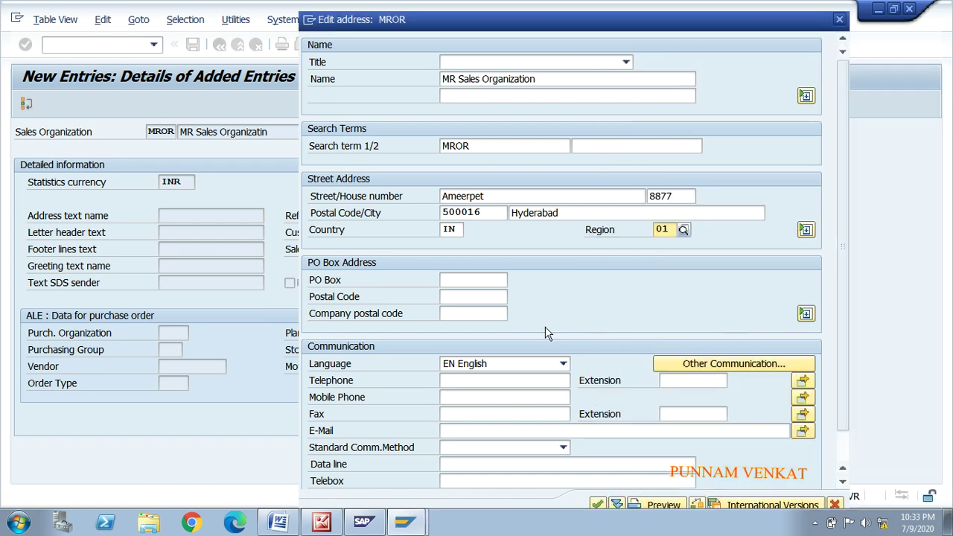
Fill in the PO box number and the postal code of the PO Box Address.
click(458, 280)
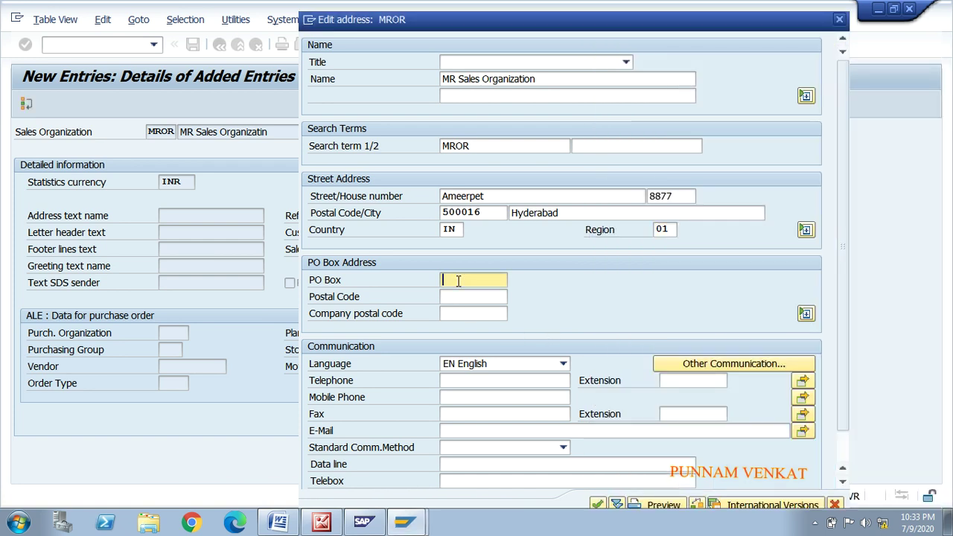
text(5000)
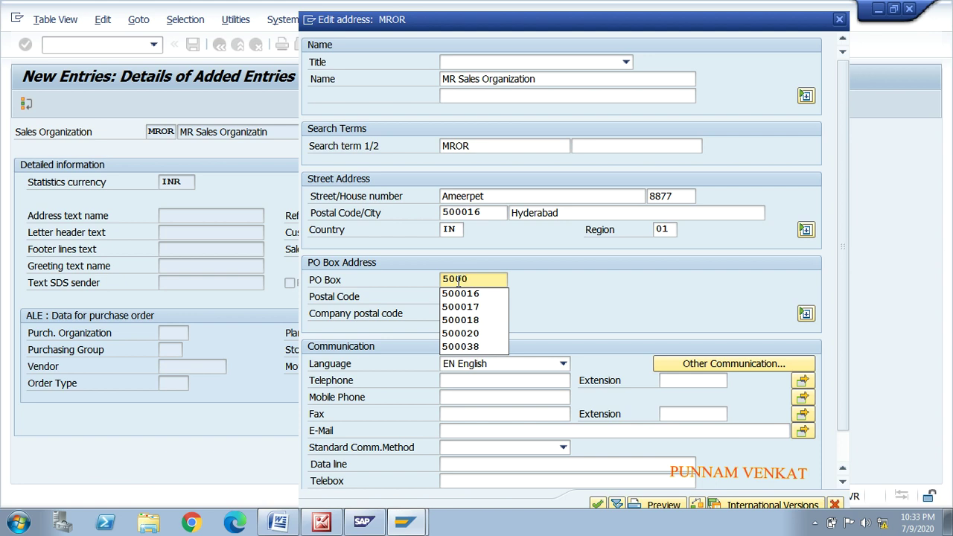
text(16)
key(Tab)
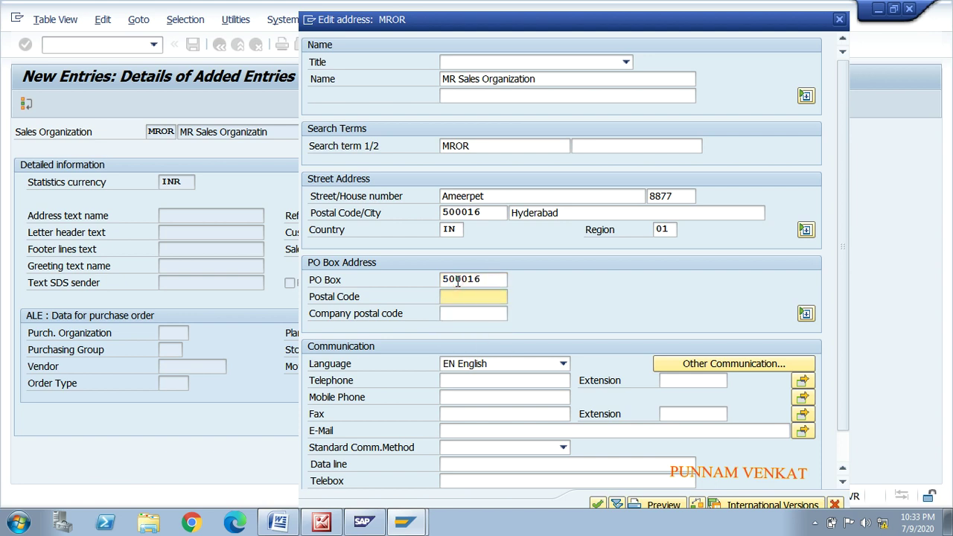
text(500016)
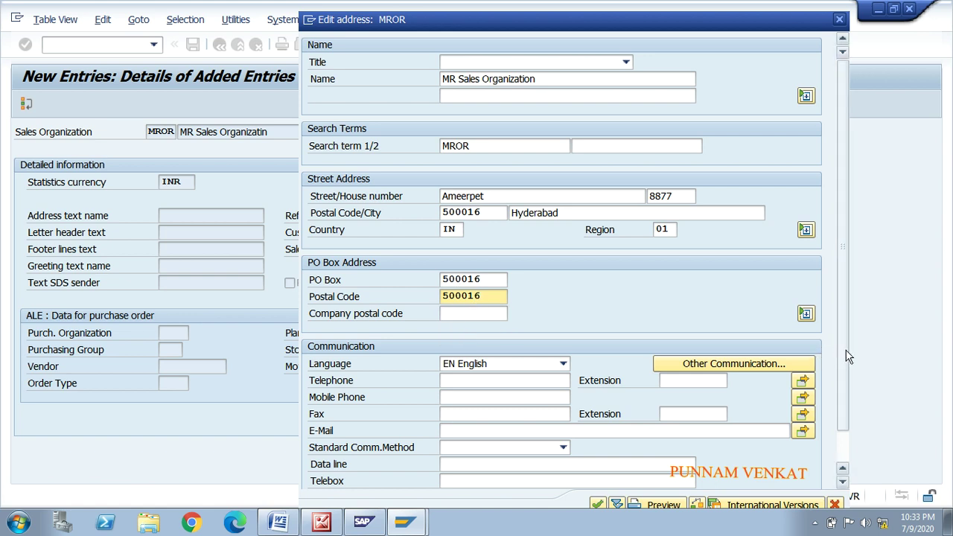
scroll(847, 378, down, 2)
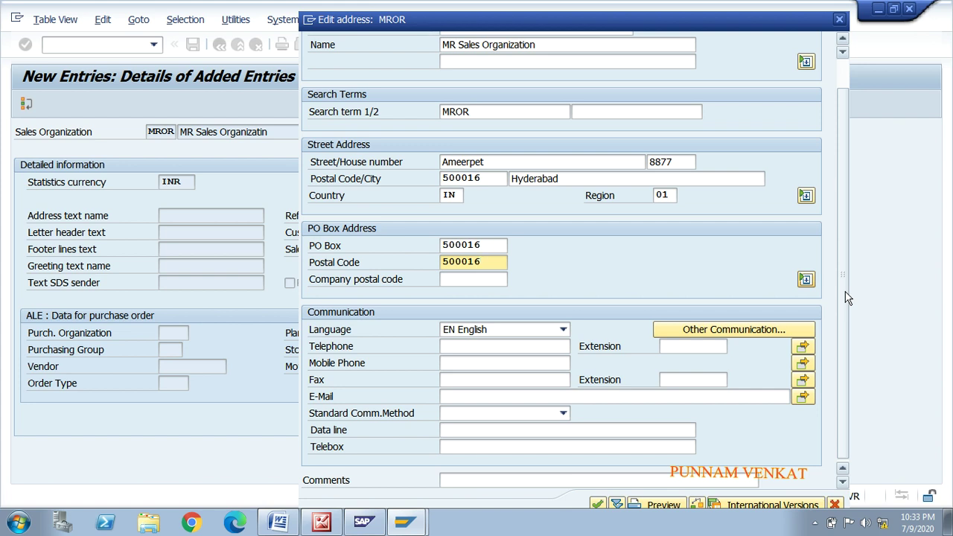
Confirm the sales organization's address, save the entry to customizing request Y01K900057, and return to the overview list.
click(598, 504)
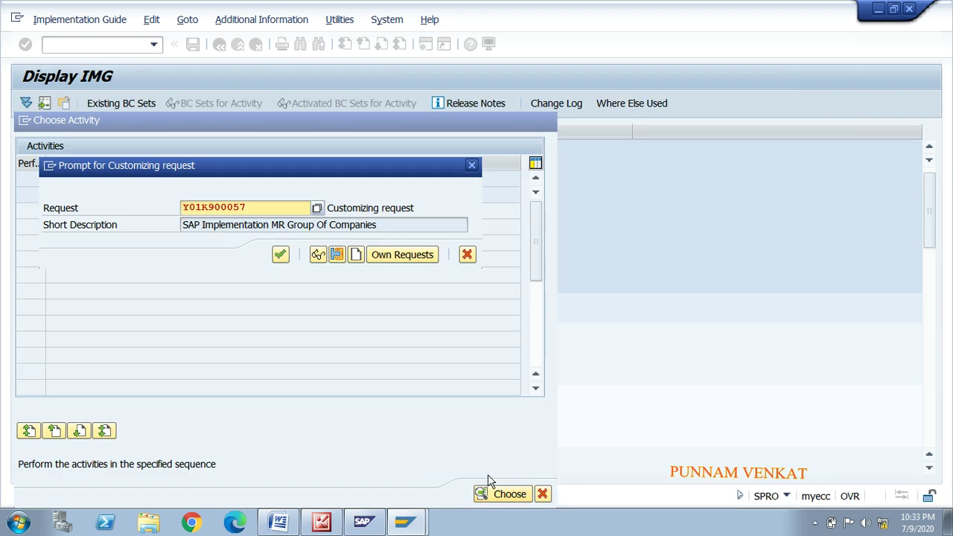
click(280, 254)
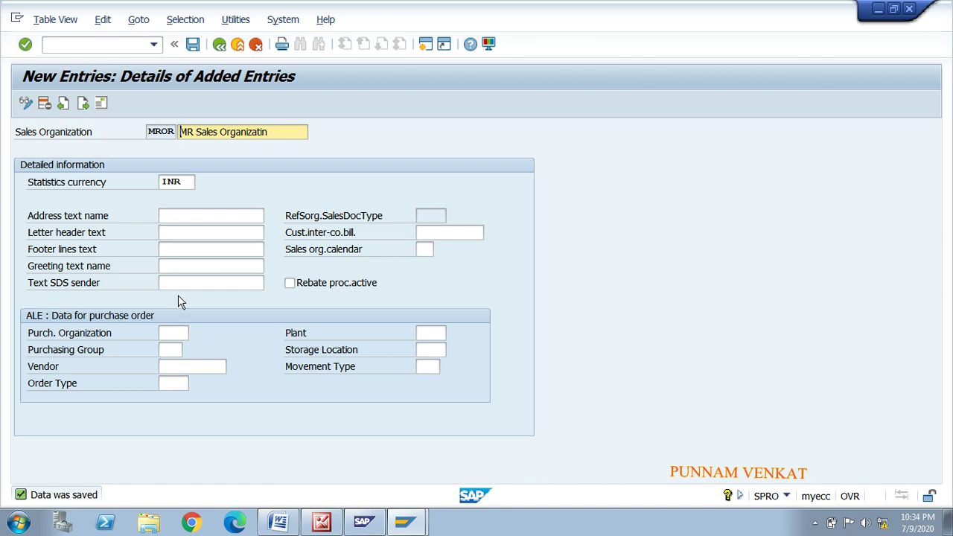
click(219, 46)
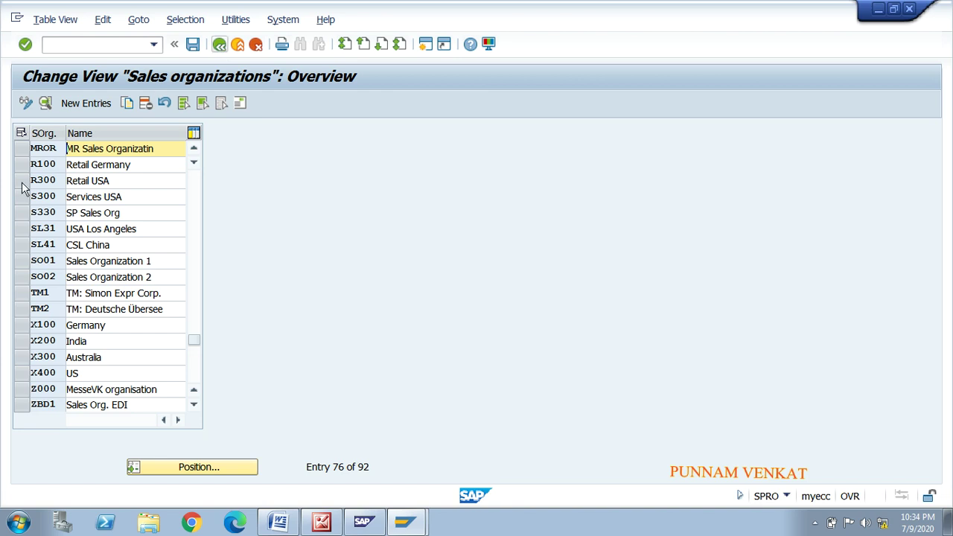
Check the MROR entry in the sales organizations overview and go back to the IMG structure.
click(24, 148)
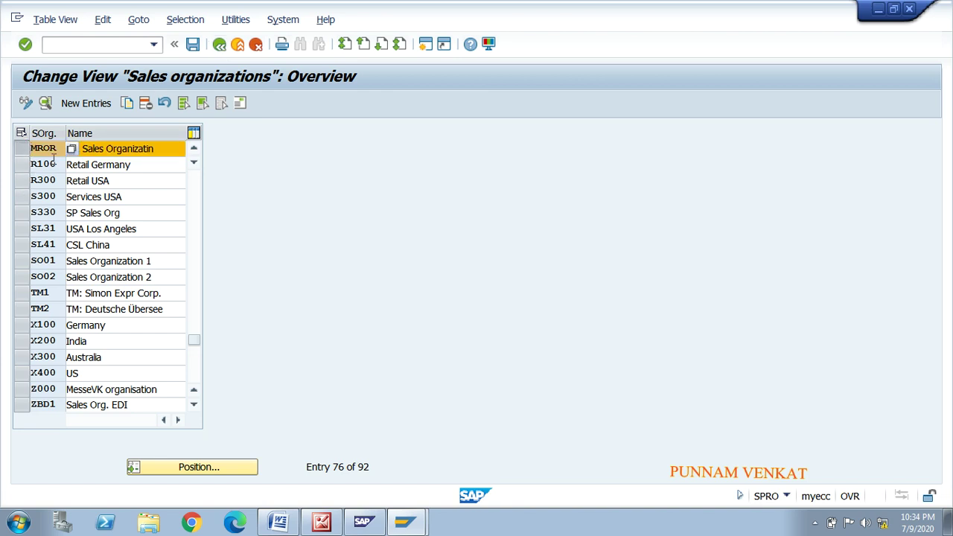
click(50, 149)
click(98, 152)
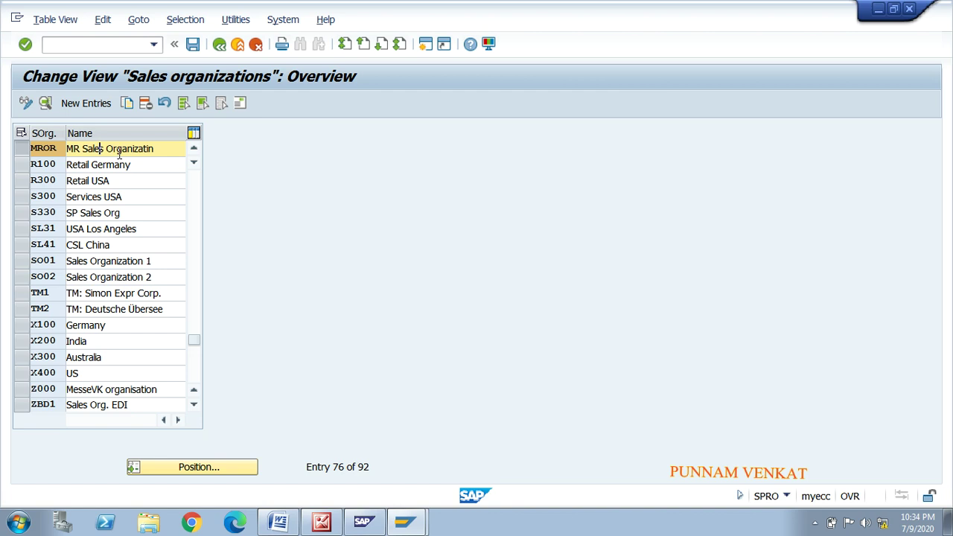
click(220, 45)
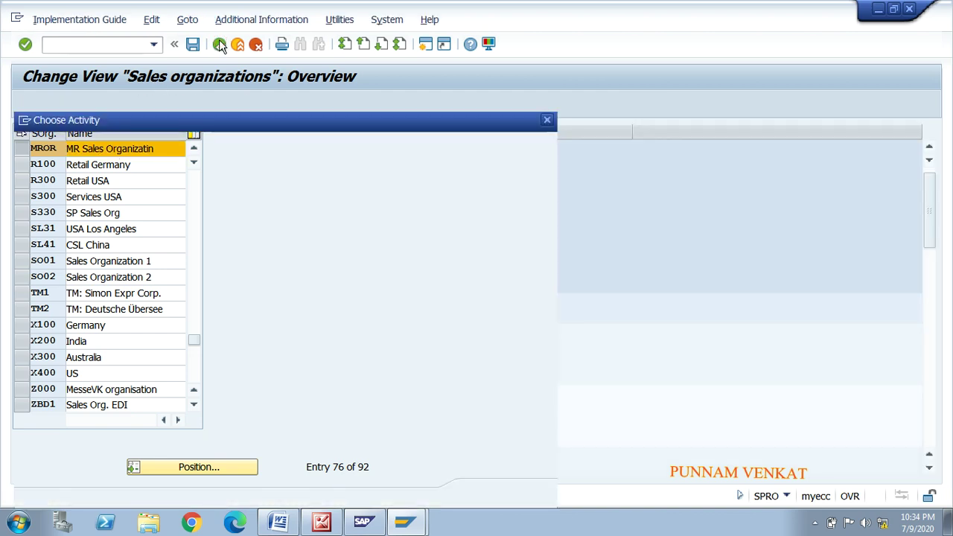
click(545, 121)
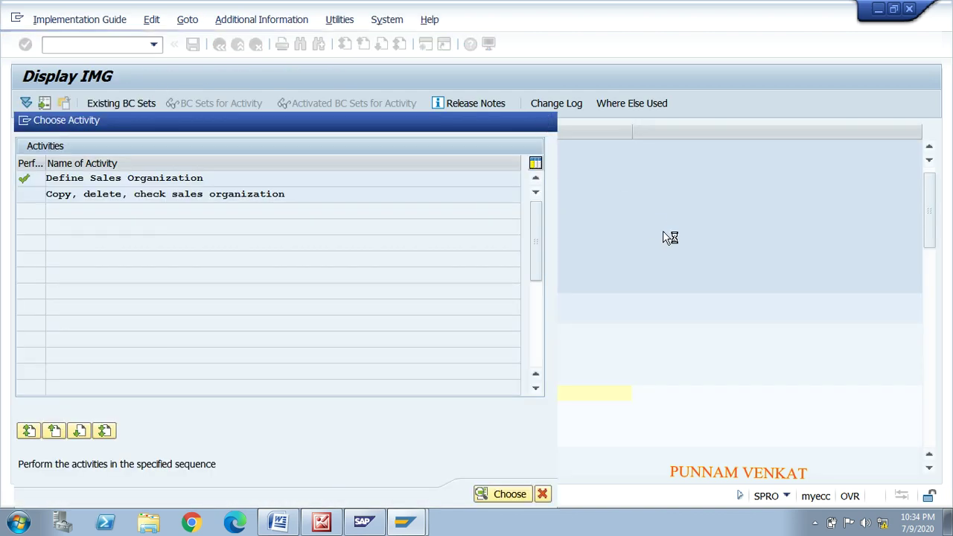
Leave the IMG with /n to get back to the SAP Easy Access screen.
key(alt+Tab)
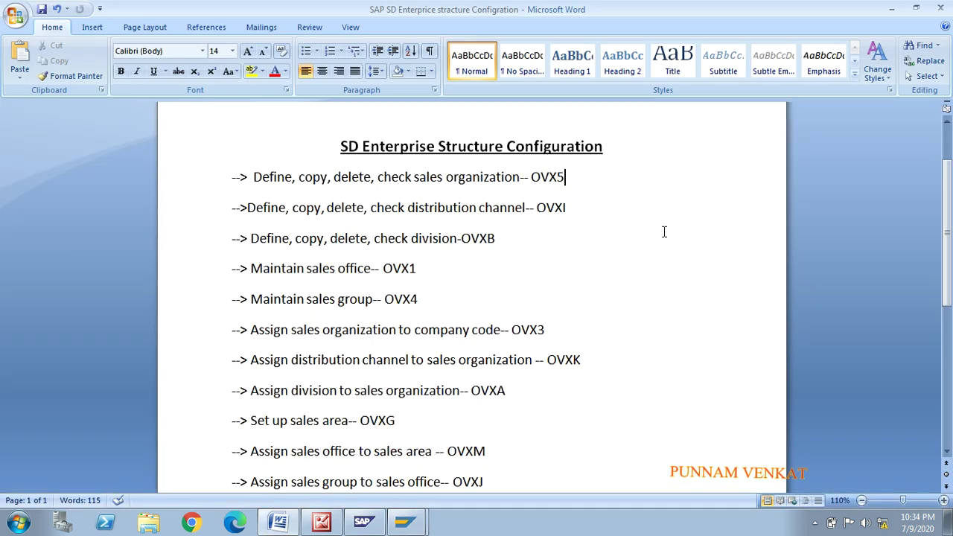
key(alt+Tab)
click(115, 41)
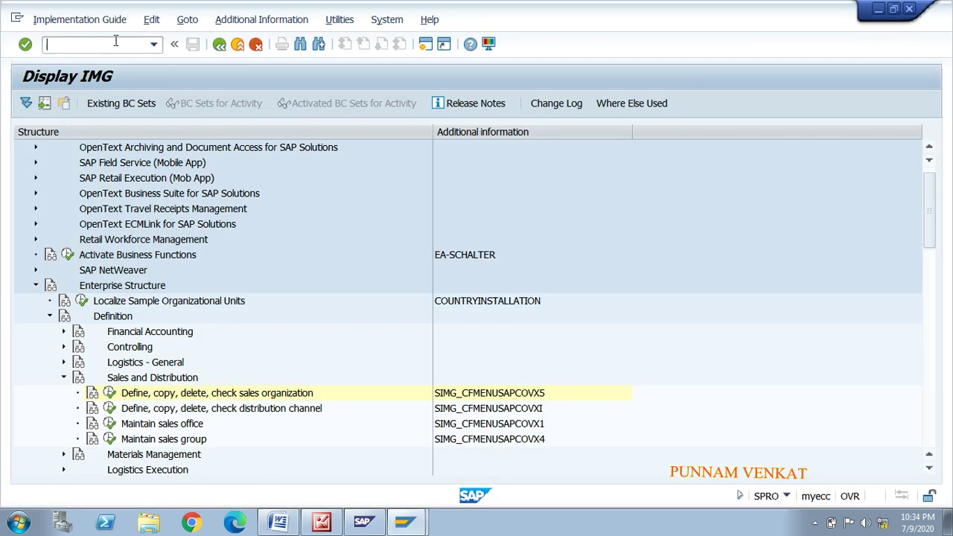
text(/n)
key(Return)
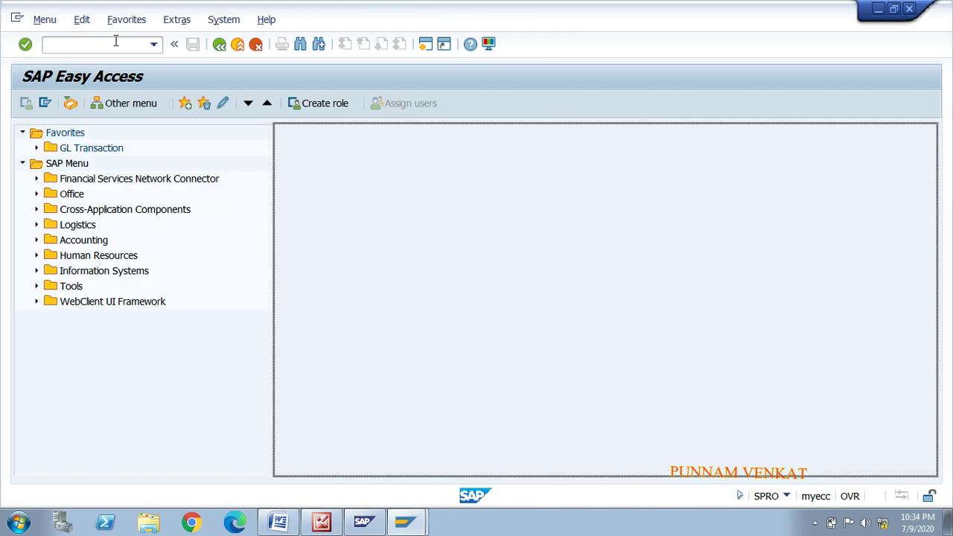
Review the distribution channel item in the Word outline and its place in the Picture Manager sales organization diagram.
key(alt+Tab)
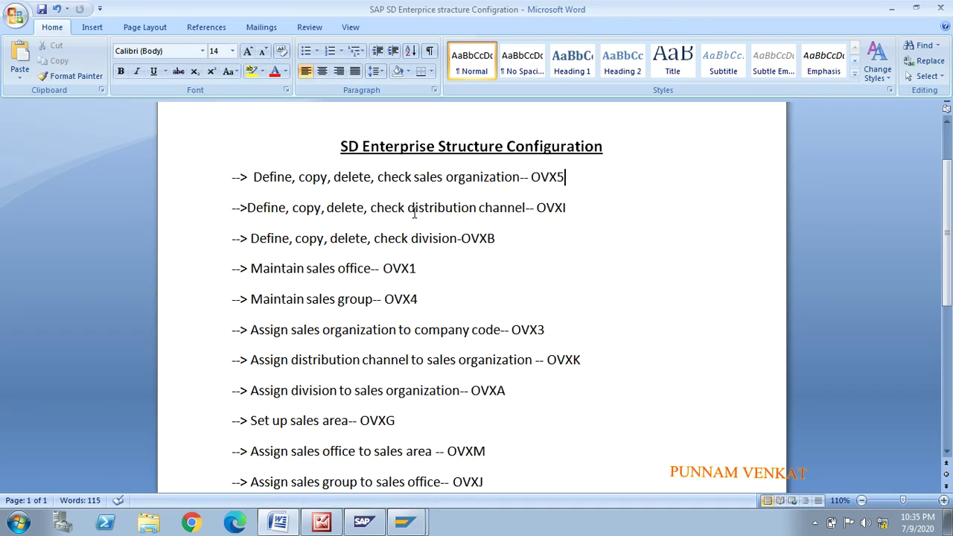
drag(407, 211, 514, 213)
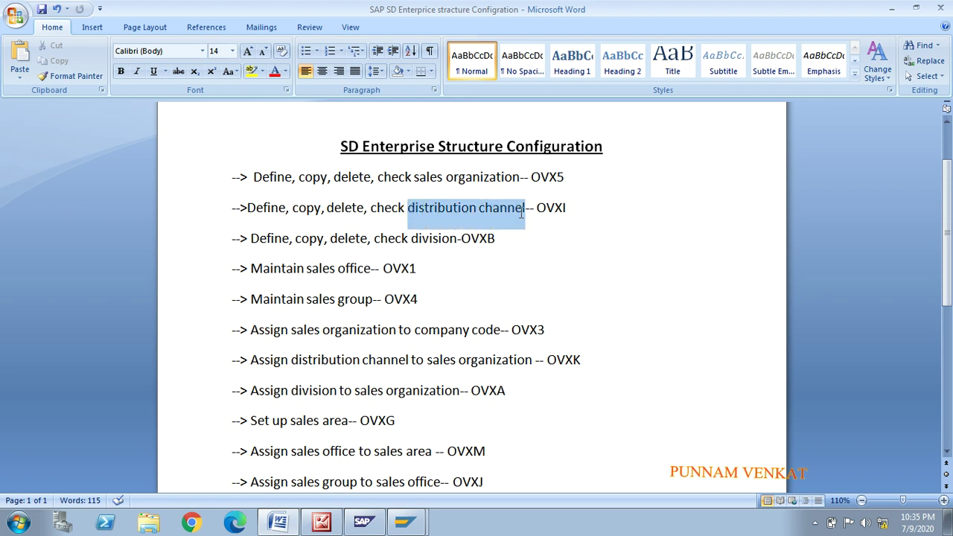
key(alt+Tab)
key(alt+Tab)
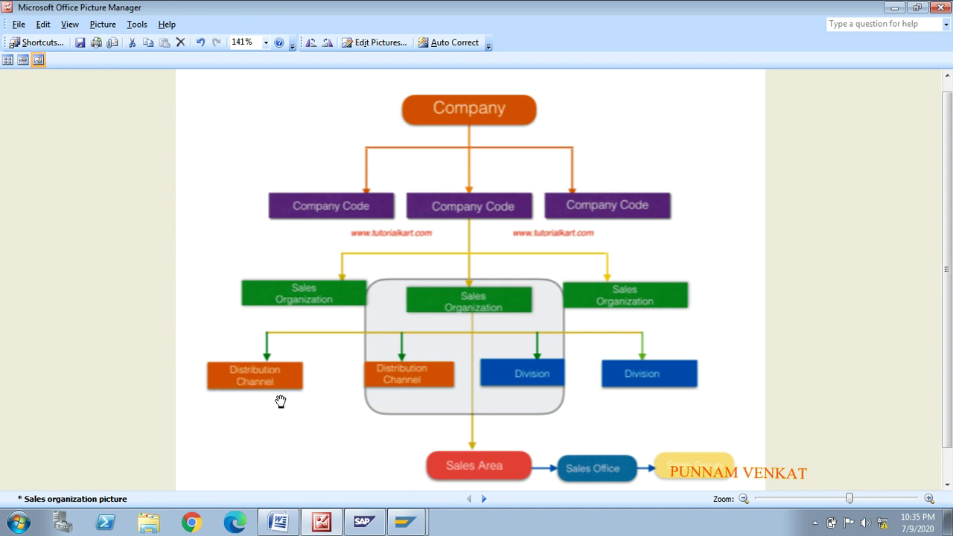
key(alt+Tab)
key(alt+Tab)
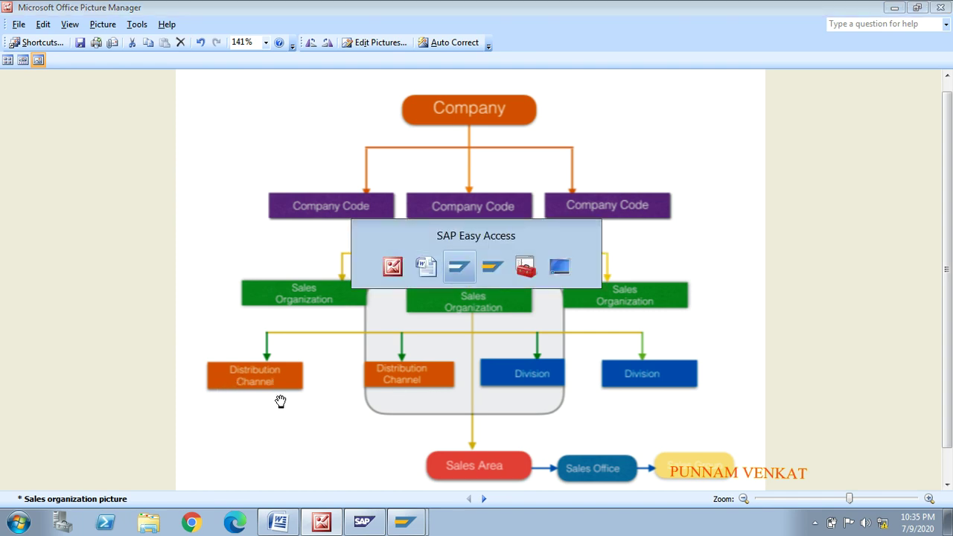
key(alt+Tab)
key(alt+Tab)
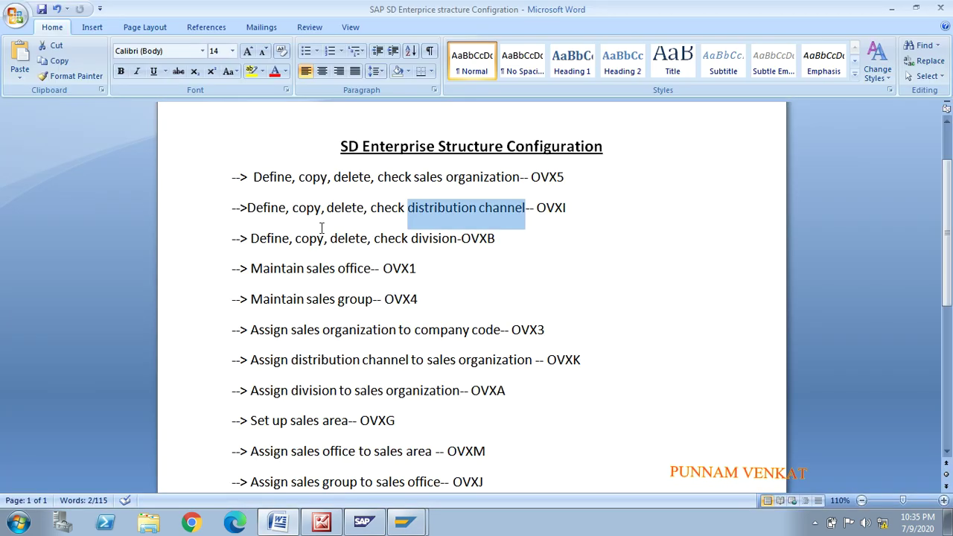
Highlight the distribution channel line with code OVXI in the Word outline and switch back to SAP Easy Access.
click(321, 207)
click(269, 209)
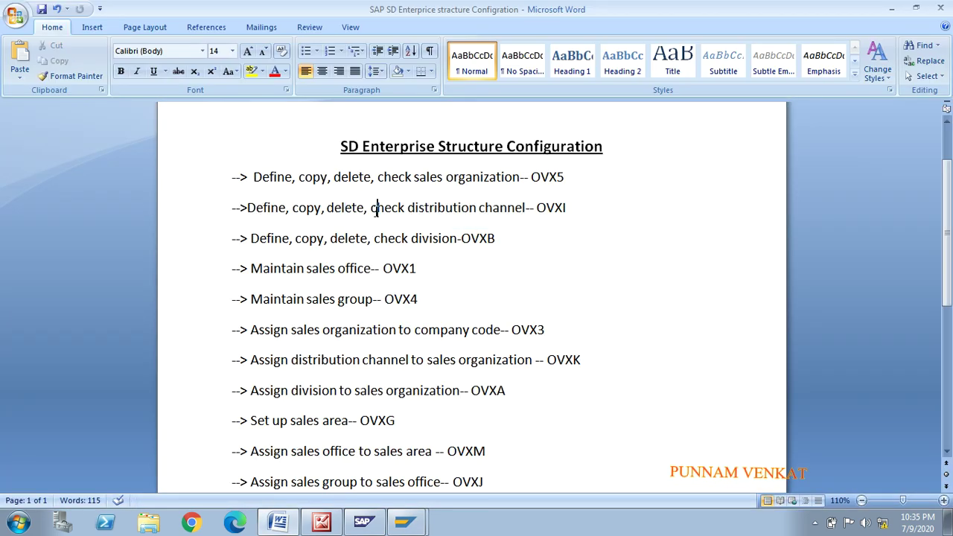
drag(591, 207, 266, 211)
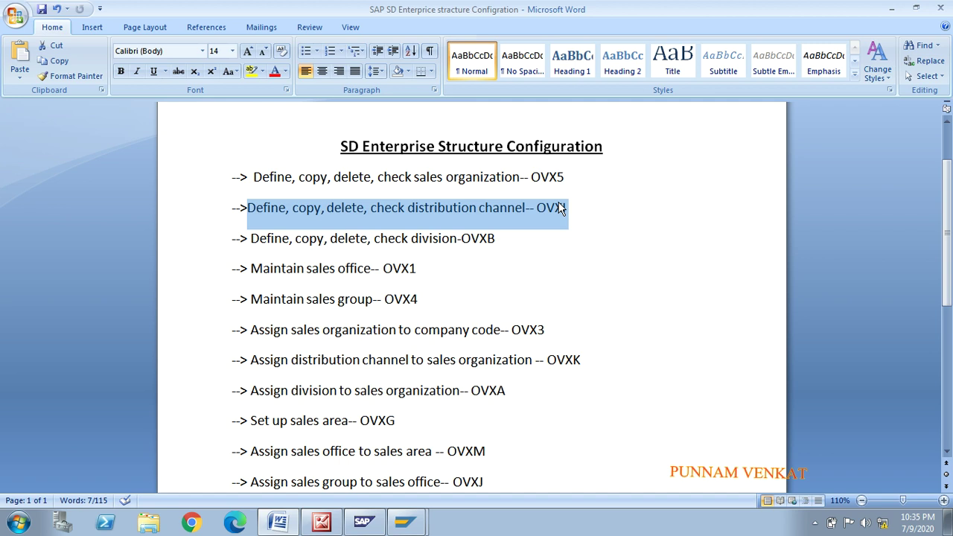
key(alt+Tab)
key(alt+Tab)
key(alt+Tab)
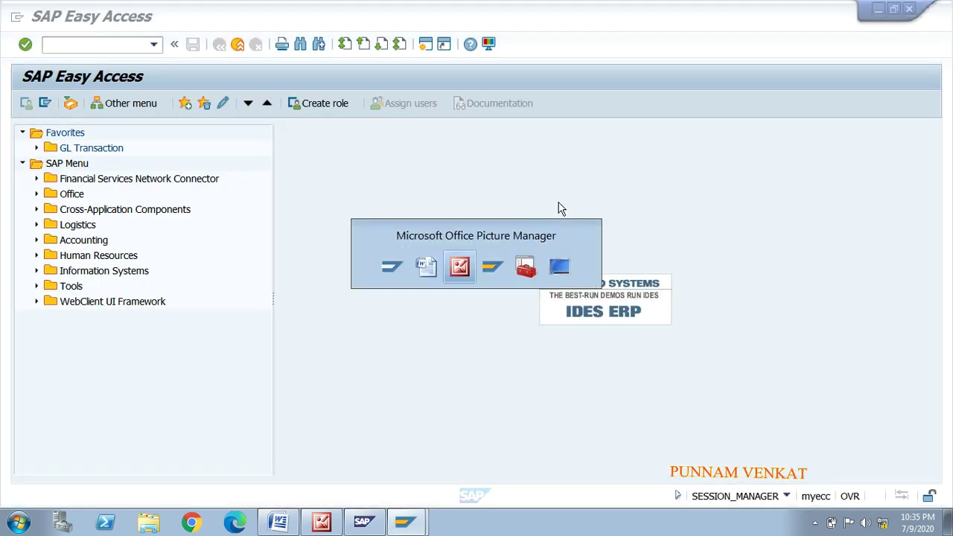
key(alt+Tab)
key(alt+Tab)
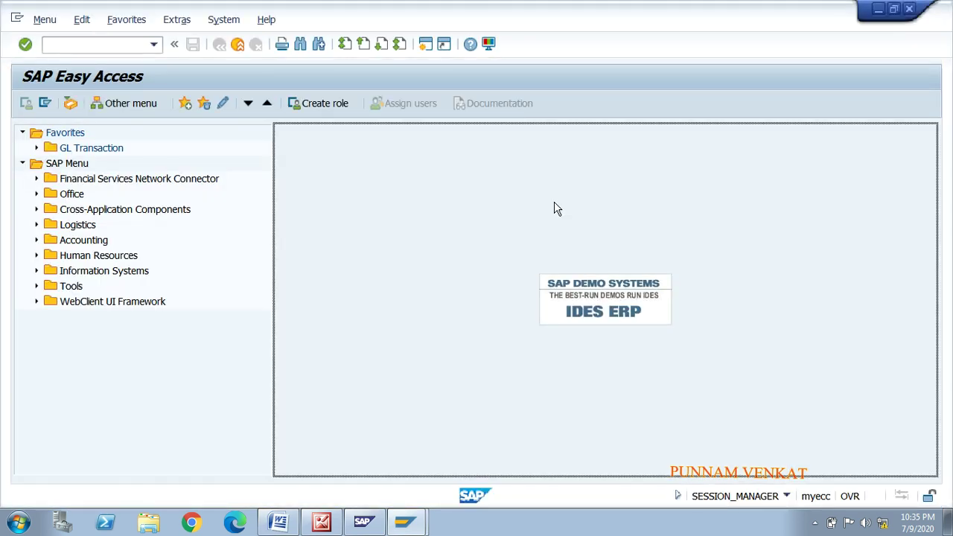
Run transaction spro and open the SAP Customizing Implementation Guide.
click(99, 49)
text(spro)
key(Return)
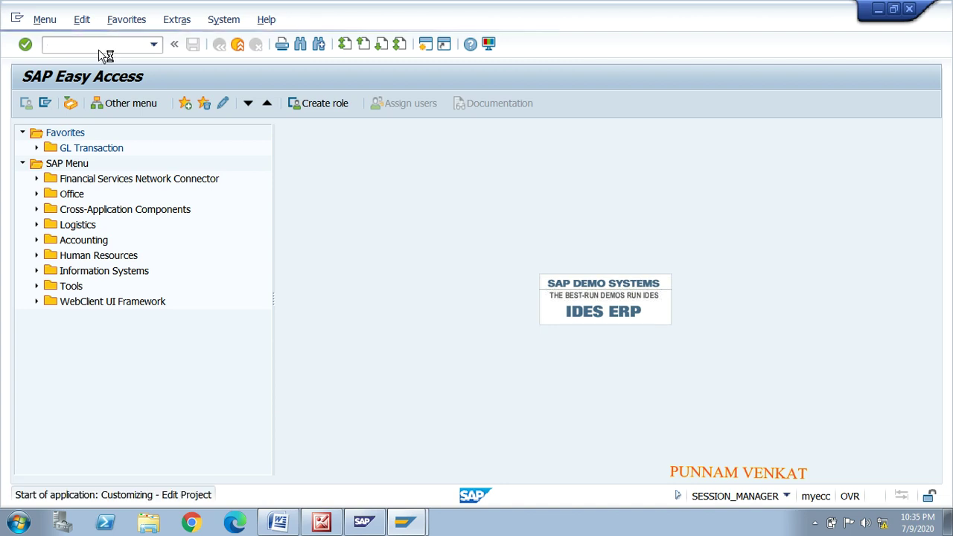
click(73, 106)
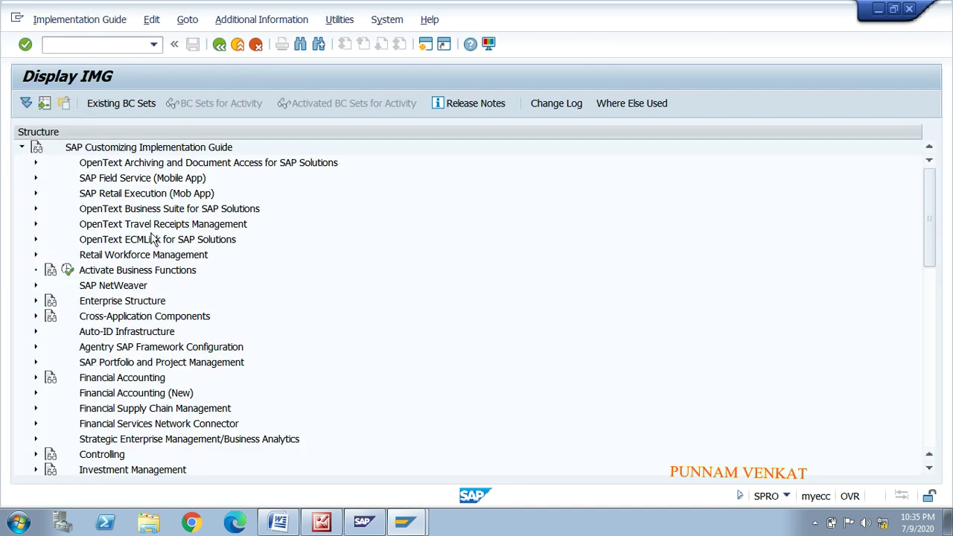
Expand the Enterprise Structure node in the implementation guide.
key(Down)
key(Down)
key(Down)
key(Down)
key(Down)
key(Up)
key(Up)
key(Up)
key(Down)
key(Right)
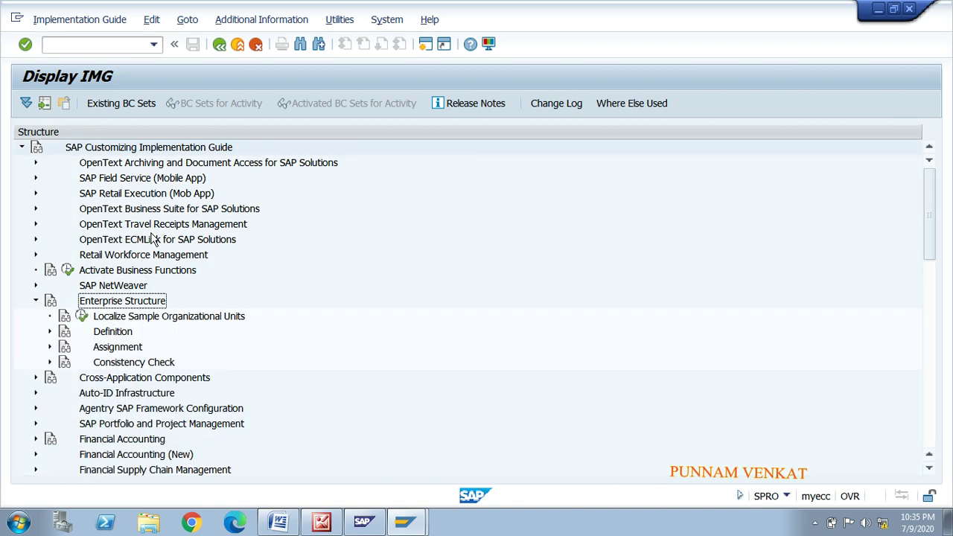
Expand Definition and its Sales and Distribution node, and select the activity for defining distribution channels.
key(Down)
key(Right)
key(Down)
key(Down)
key(Down)
key(Down)
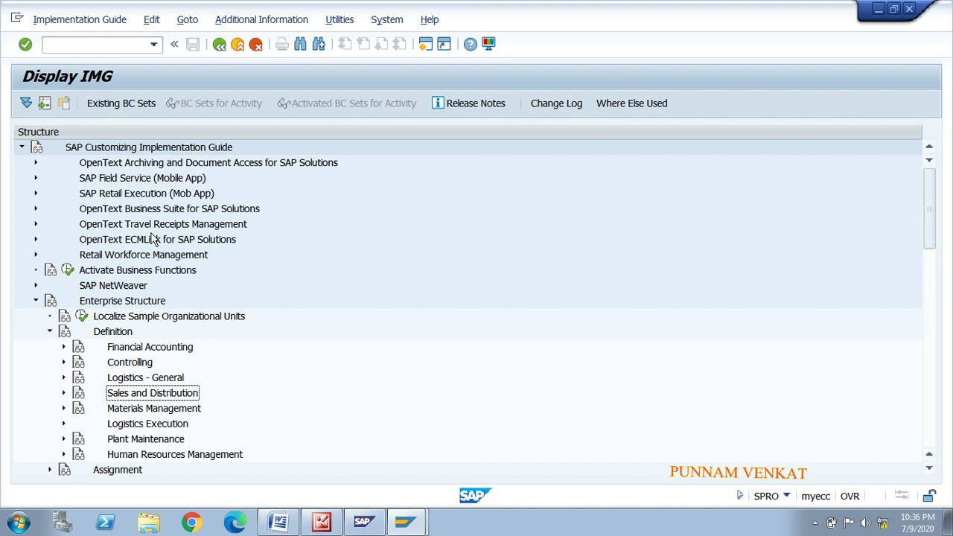
key(Right)
key(Down)
key(Down)
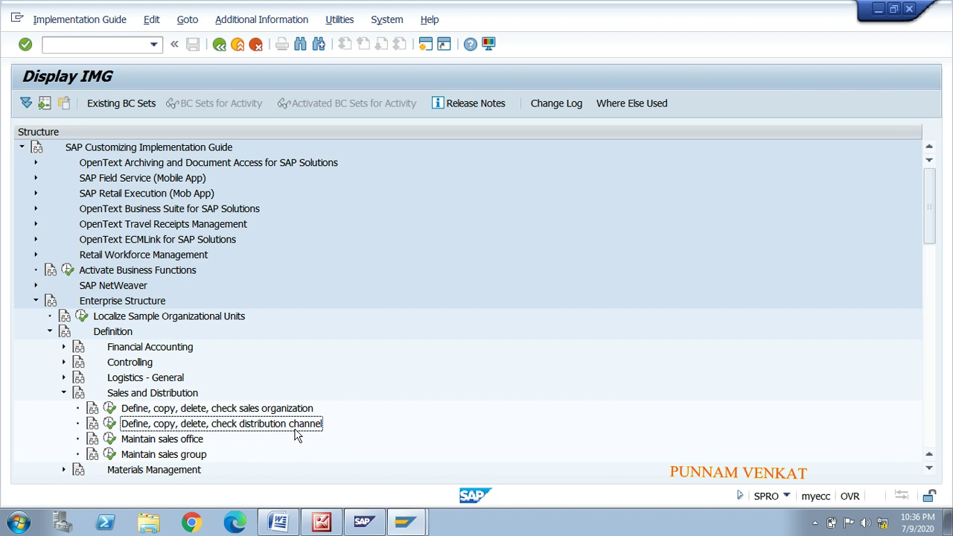
Display the IMG Activity keys as additional information and widen their column to show the full keys.
click(247, 20)
mouse_move(248, 41)
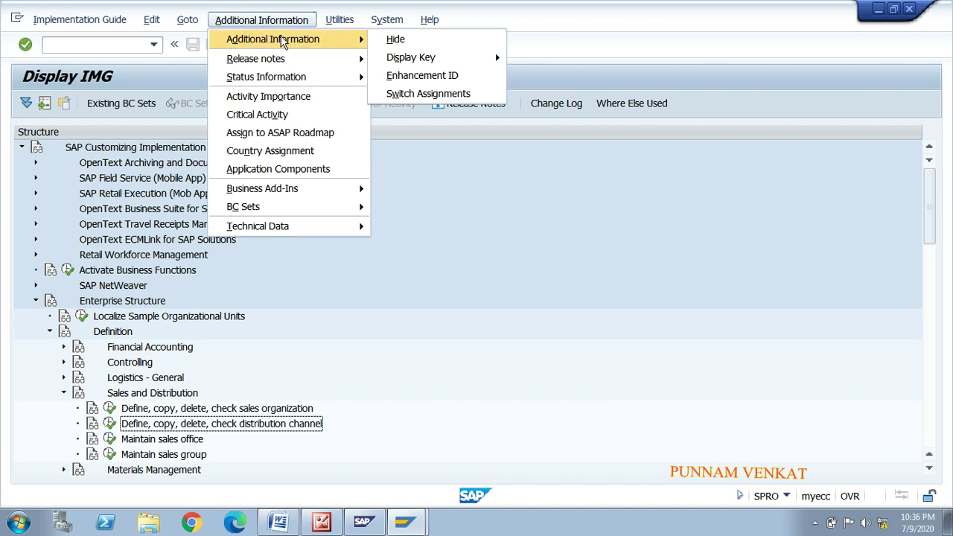
mouse_move(397, 55)
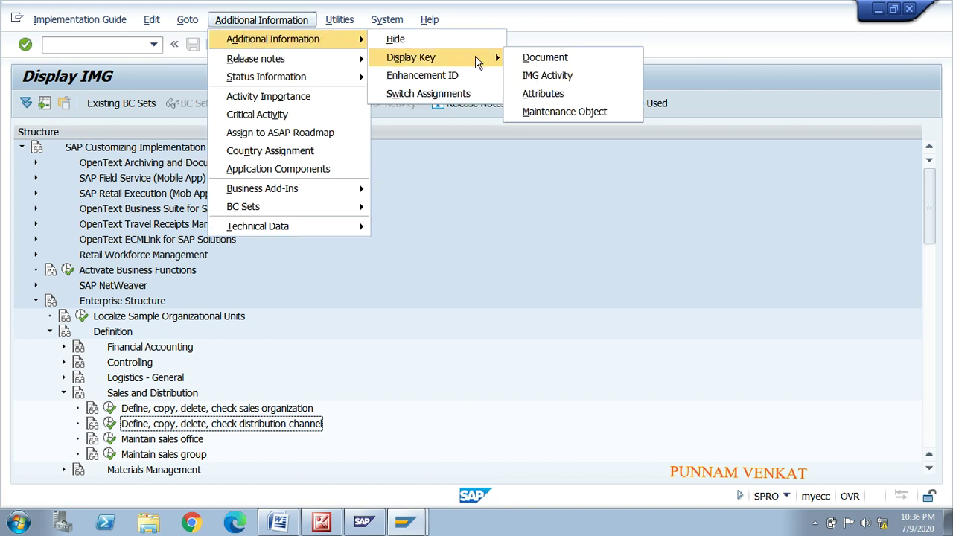
click(537, 76)
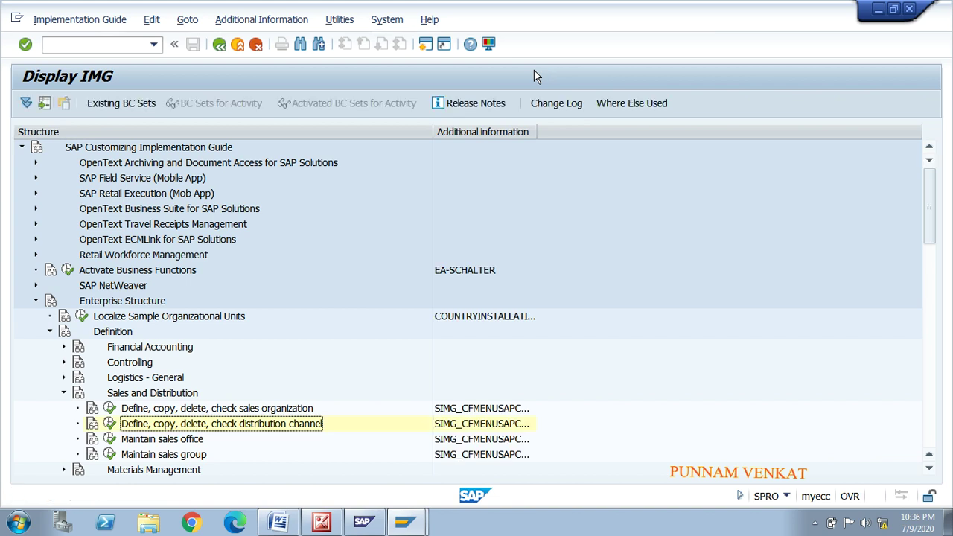
drag(537, 127, 604, 129)
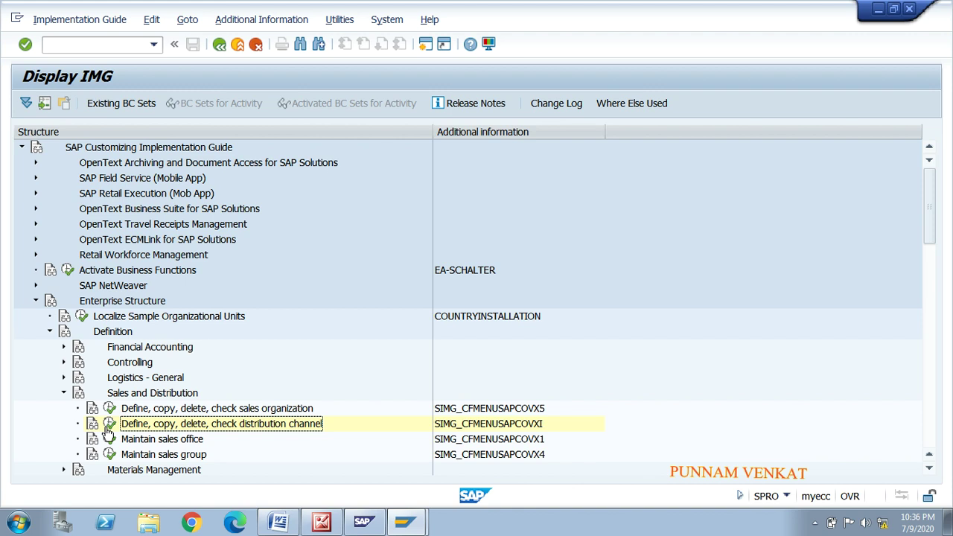
Go through the sales organization, distribution channel, sales office and sales group activities under Sales and Distribution.
click(263, 411)
click(276, 423)
click(145, 439)
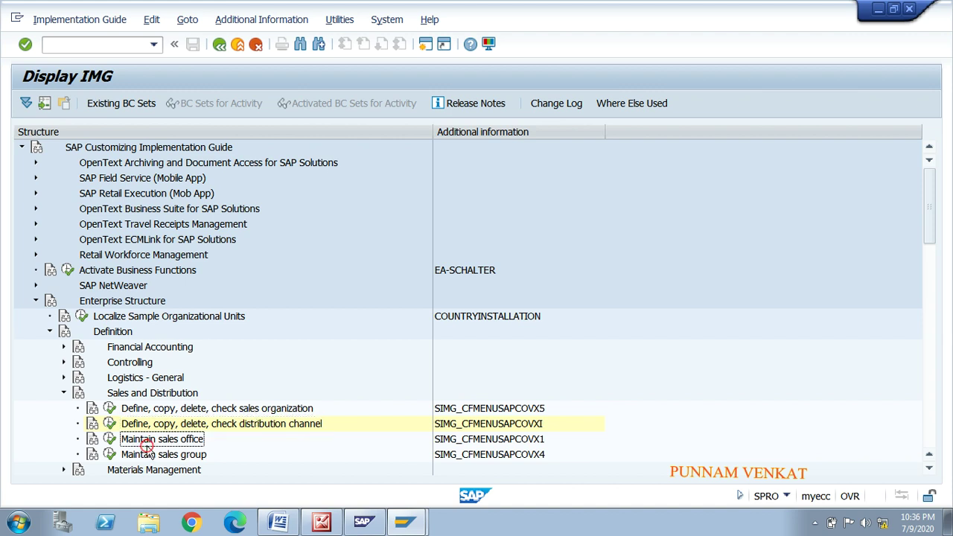
click(149, 455)
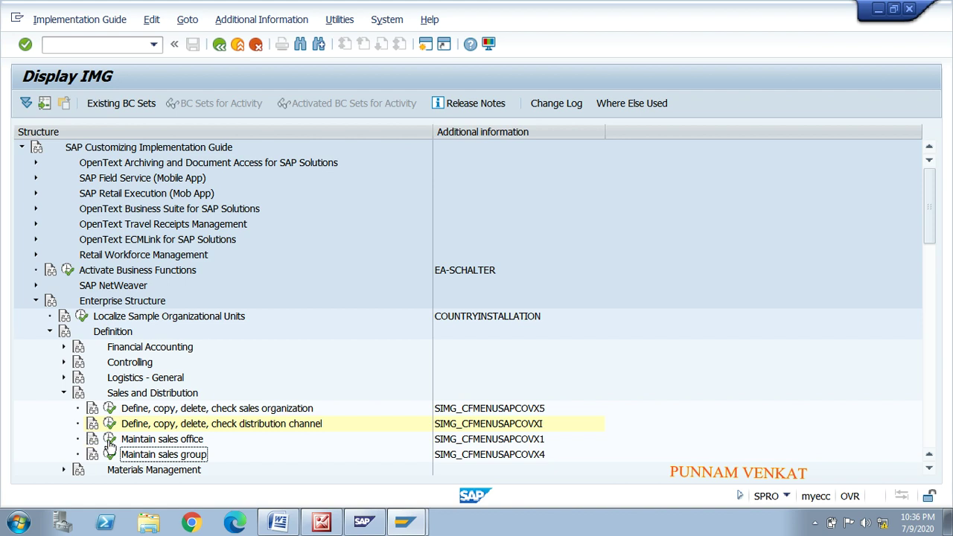
click(147, 440)
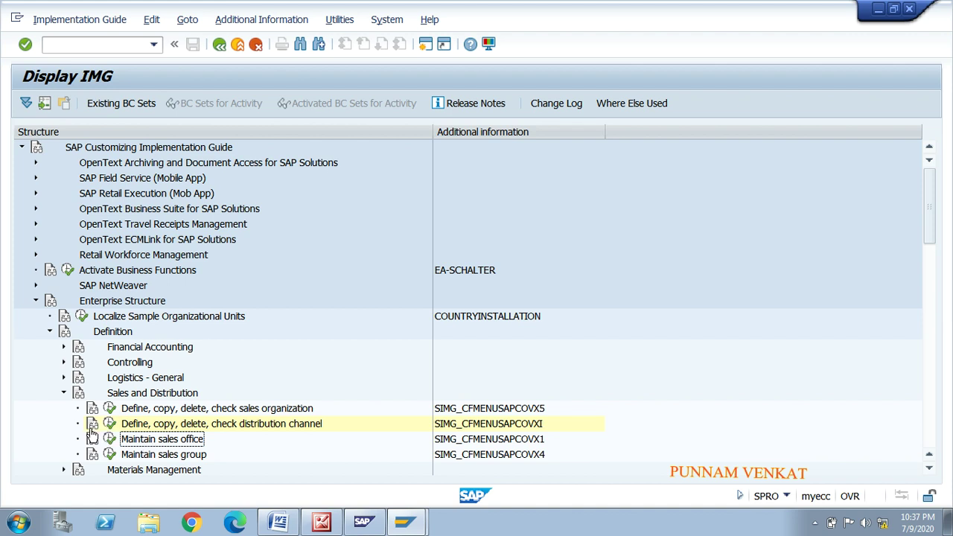
click(142, 426)
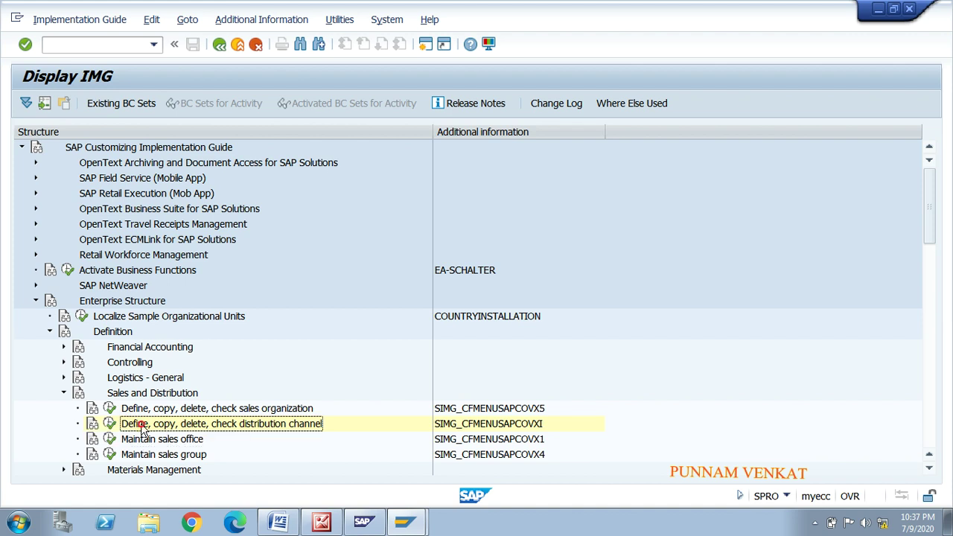
Read the documentation of the Define, copy, delete, check distribution channel activity and close it.
click(94, 425)
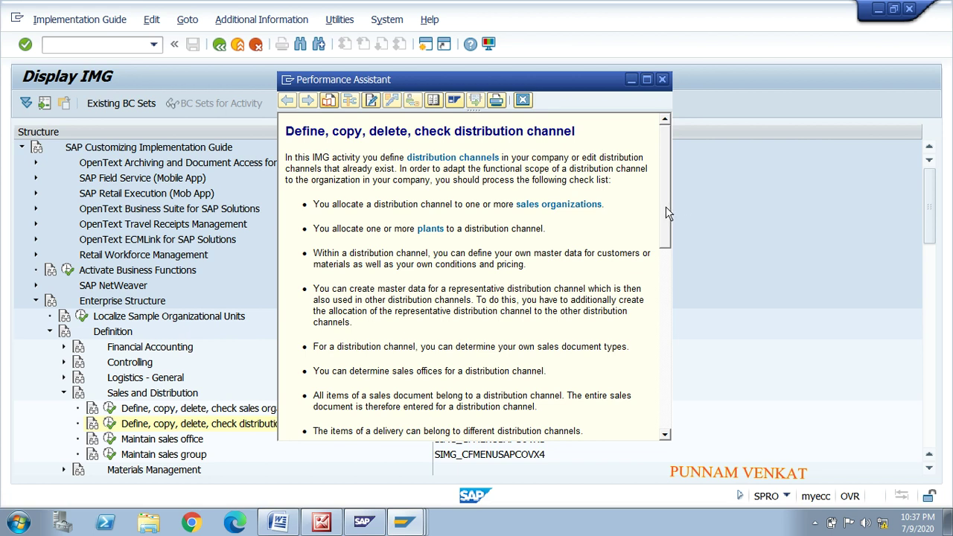
mouse_move(665, 208)
mouse_down()
mouse_move(662, 319)
mouse_move(675, 376)
mouse_move(668, 212)
mouse_up()
drag(287, 159, 356, 320)
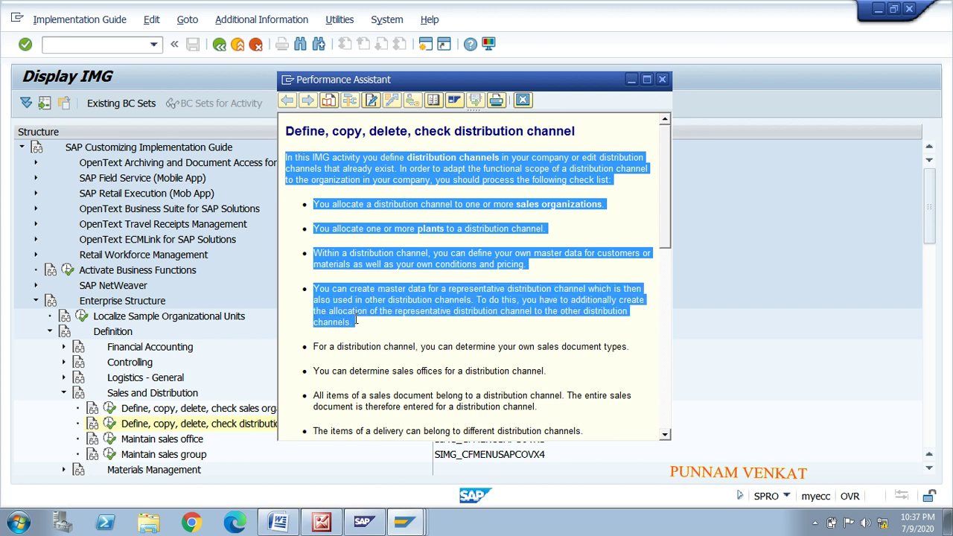
click(663, 82)
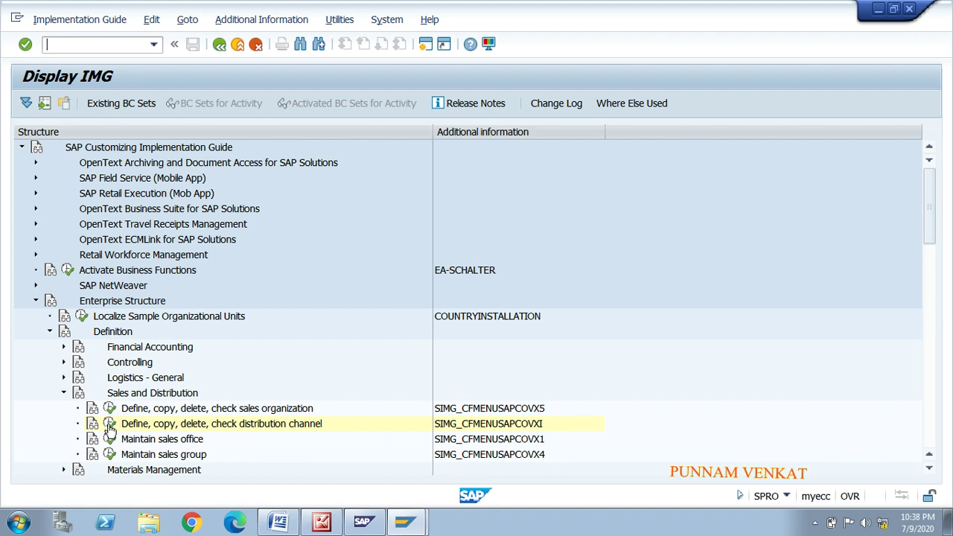
Execute the distribution channel activity and open Define distribution channel from its list of activities.
click(109, 425)
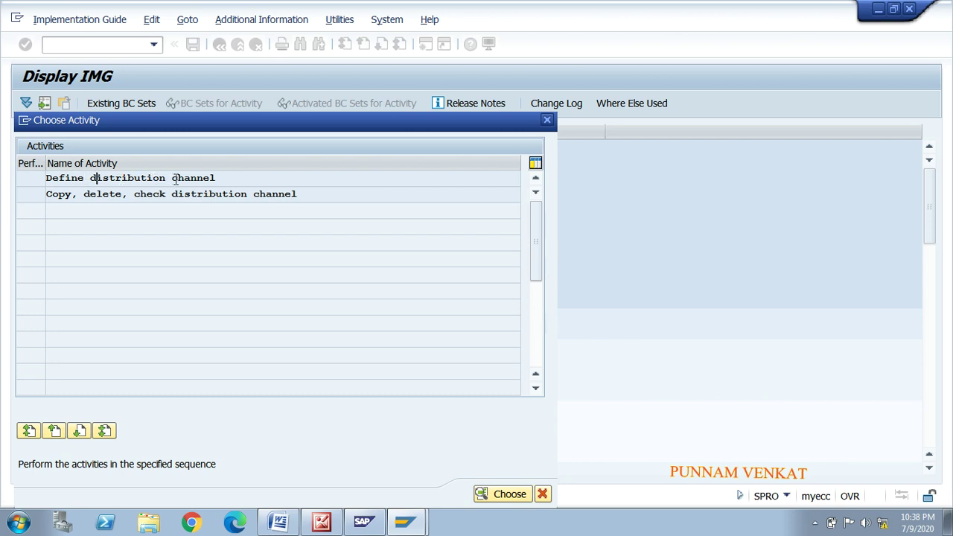
double_click(135, 179)
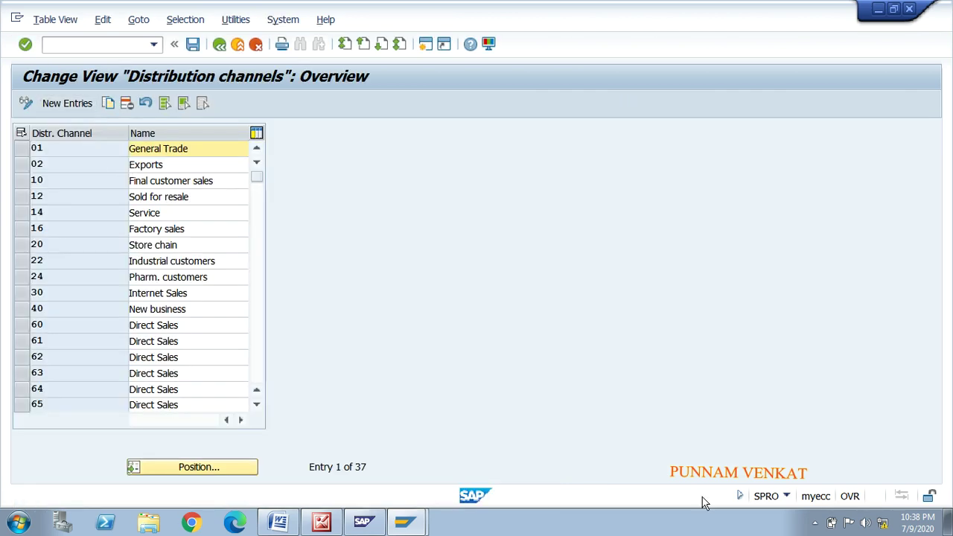
click(815, 524)
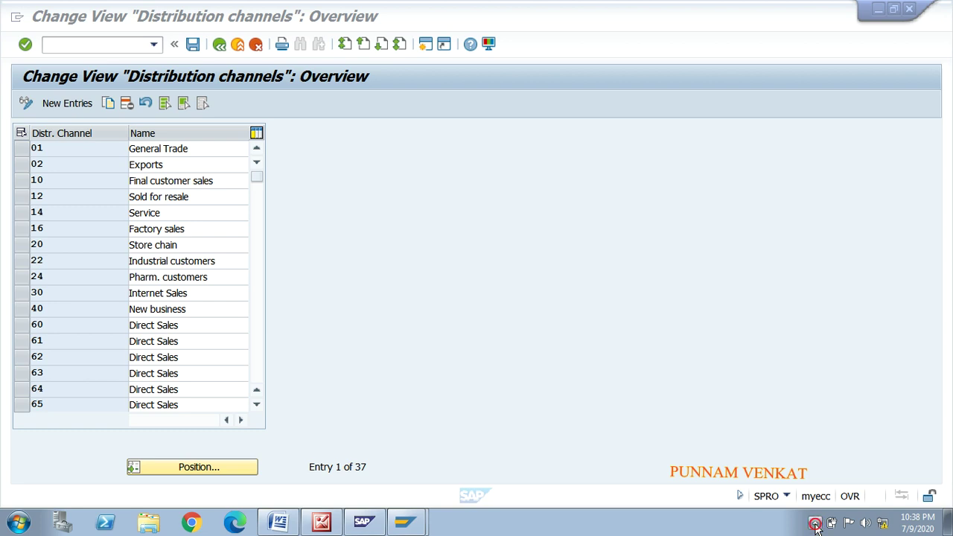
click(815, 523)
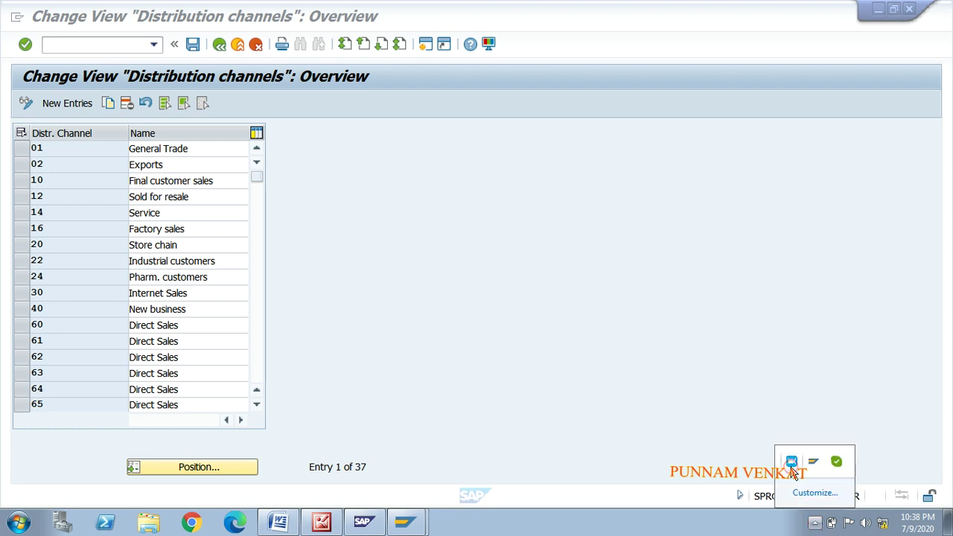
click(792, 465)
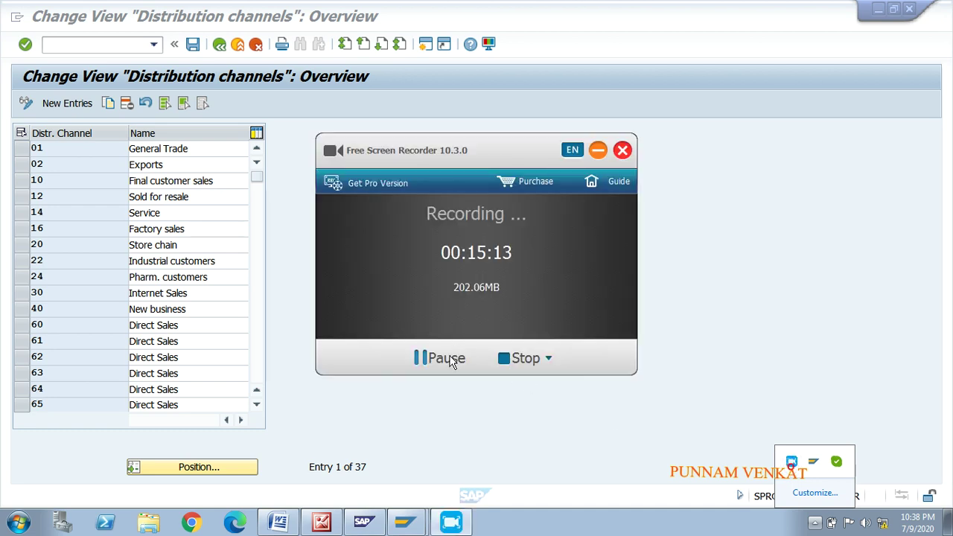
scroll(436, 363, down, 1)
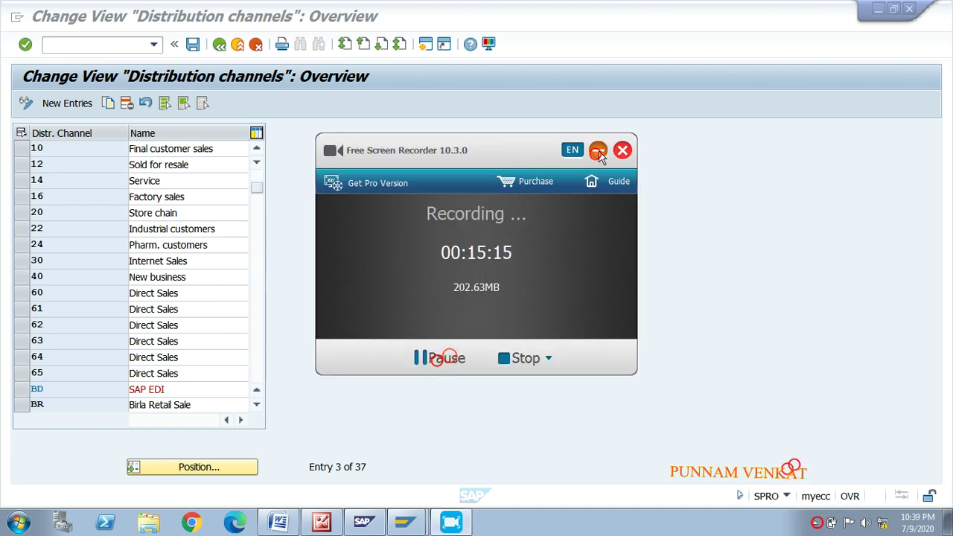
click(597, 153)
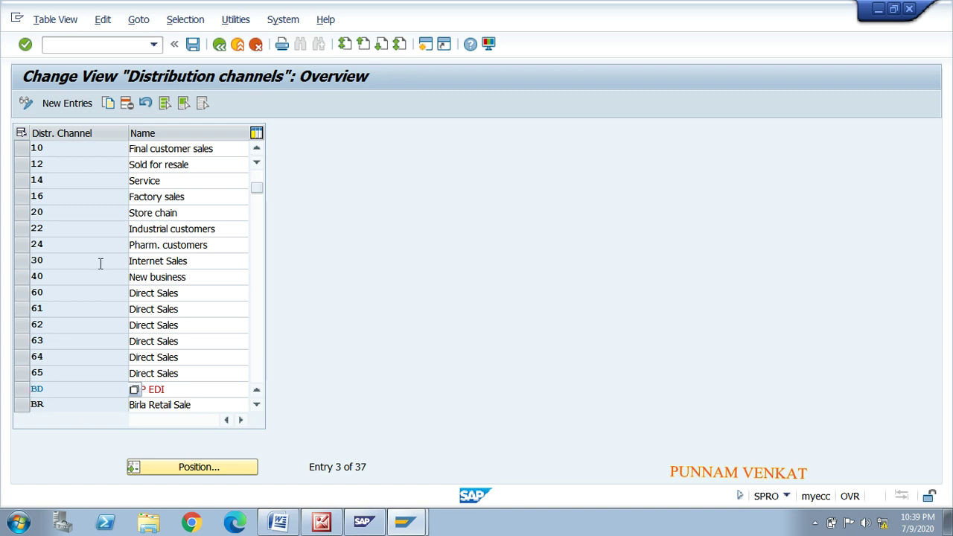
Start new entries for distribution channels and add channel MO with the name MR Whole sales.
click(77, 107)
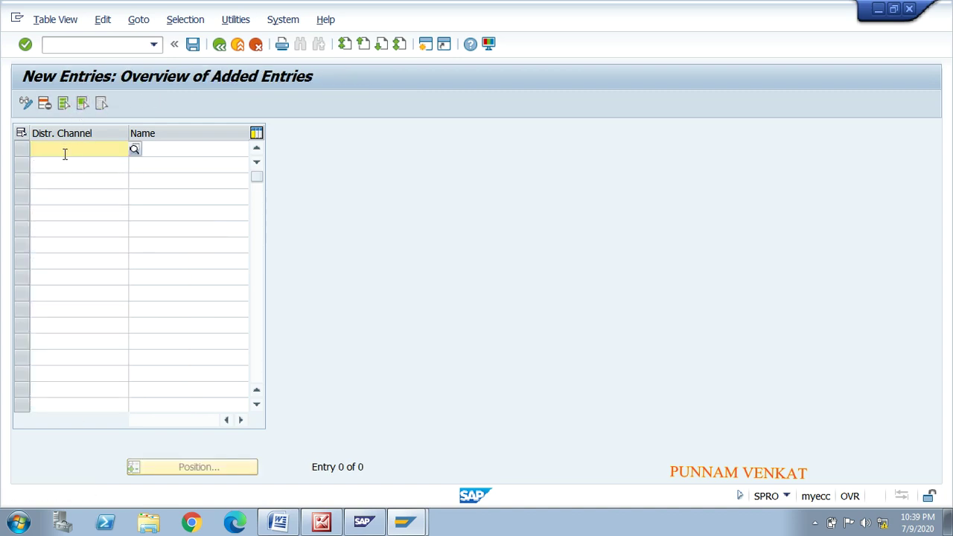
click(161, 147)
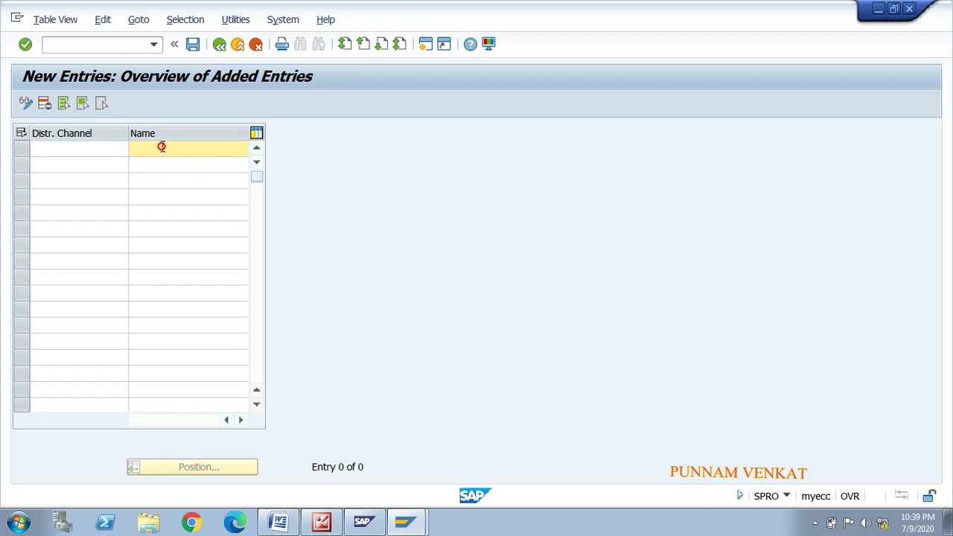
click(91, 147)
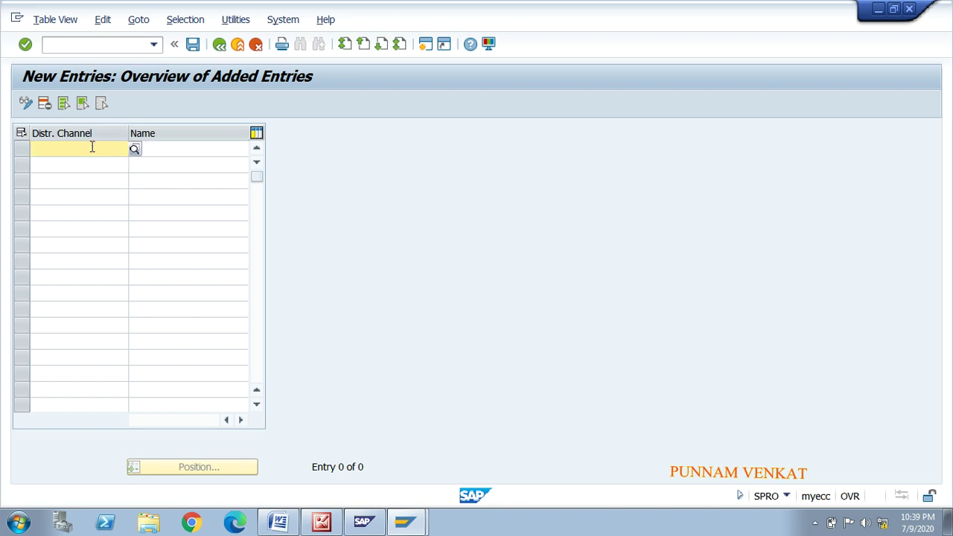
text(MO)
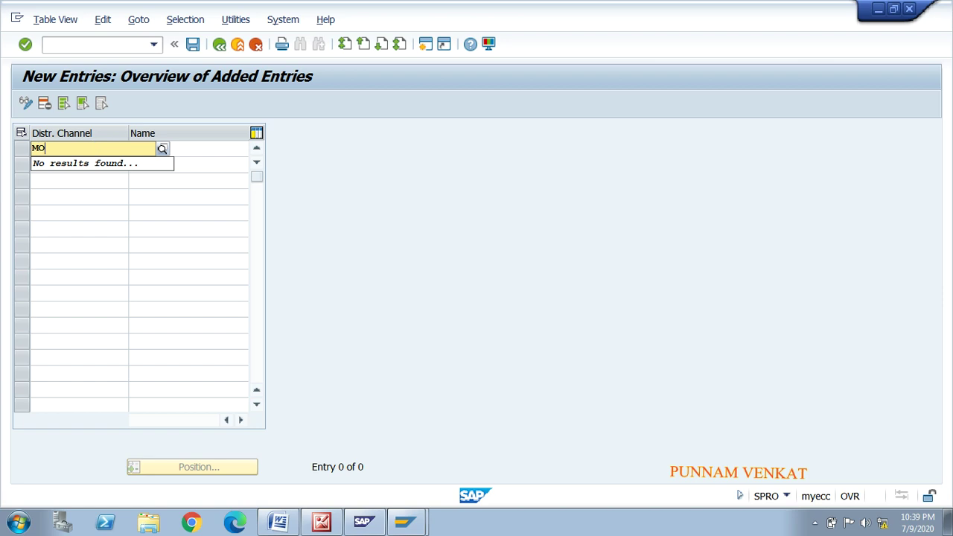
key(Tab)
text(MR WHO)
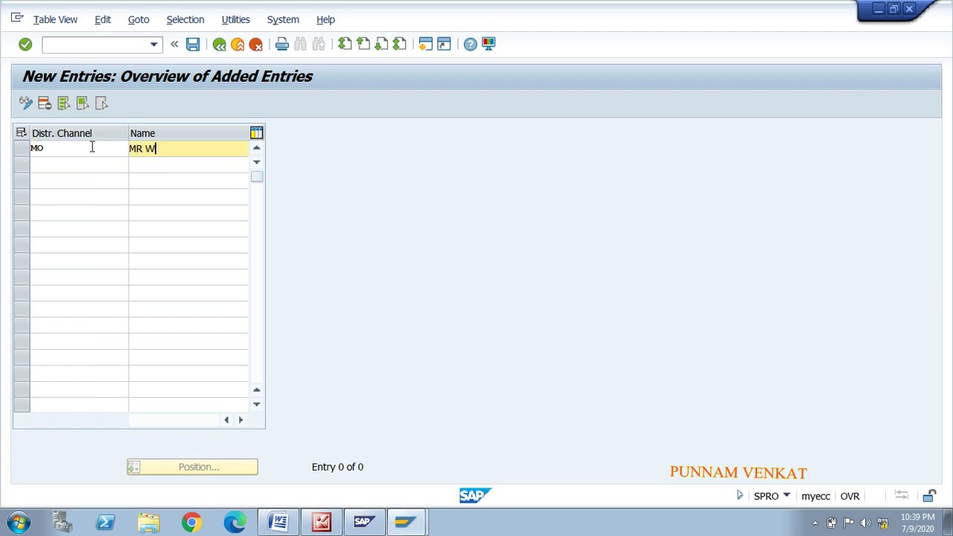
text(sales)
key(Tab)
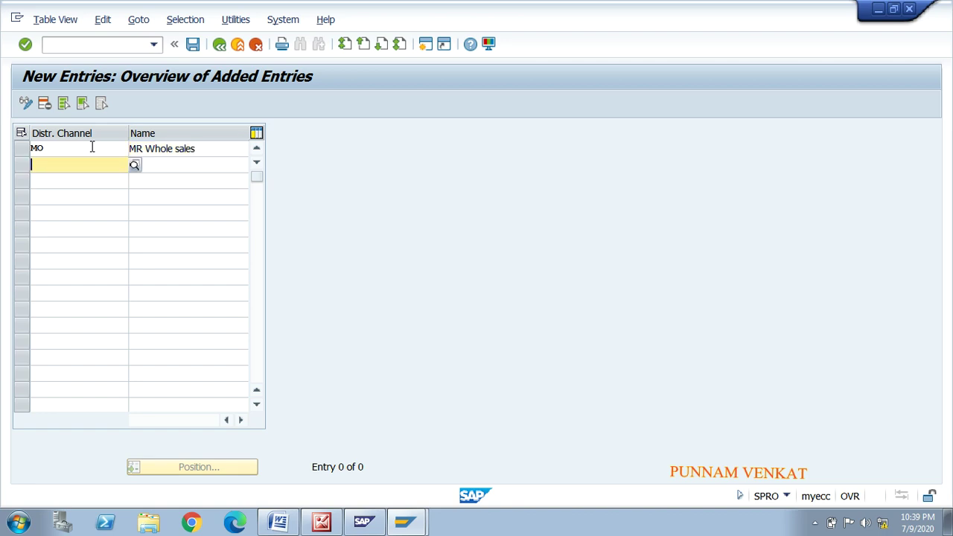
Add a second distribution channel MR with the name MR Retailer sales.
text(M)
key(BackSpace)
text(M)
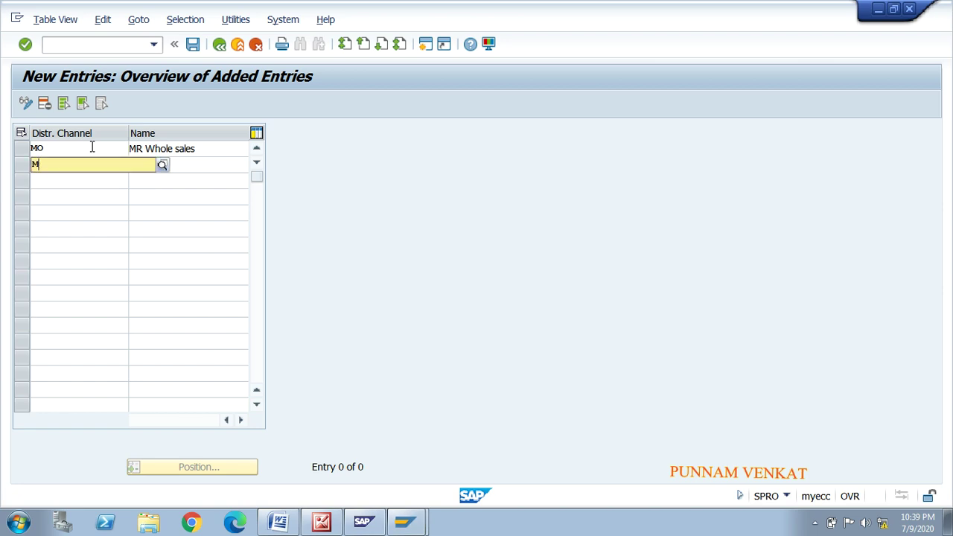
text(R)
key(Tab)
text(MR R)
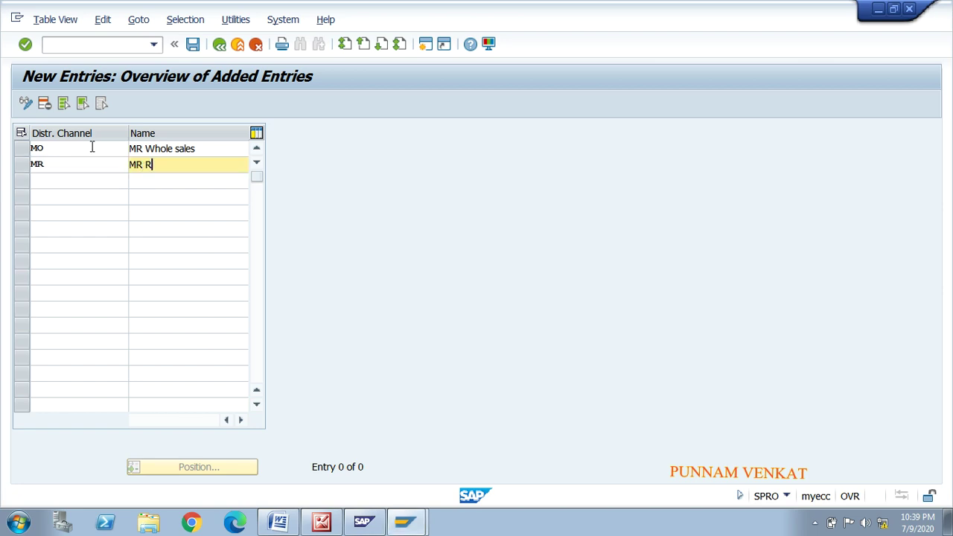
text(etailer sales)
click(78, 179)
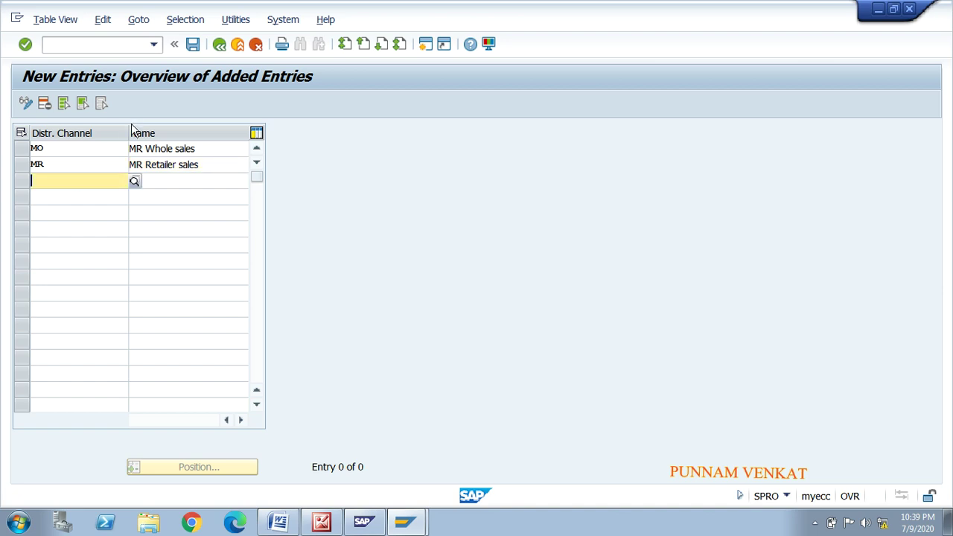
Save the new distribution channels in the customizing request for the SAP Implementation MR Group Of Companies.
click(193, 47)
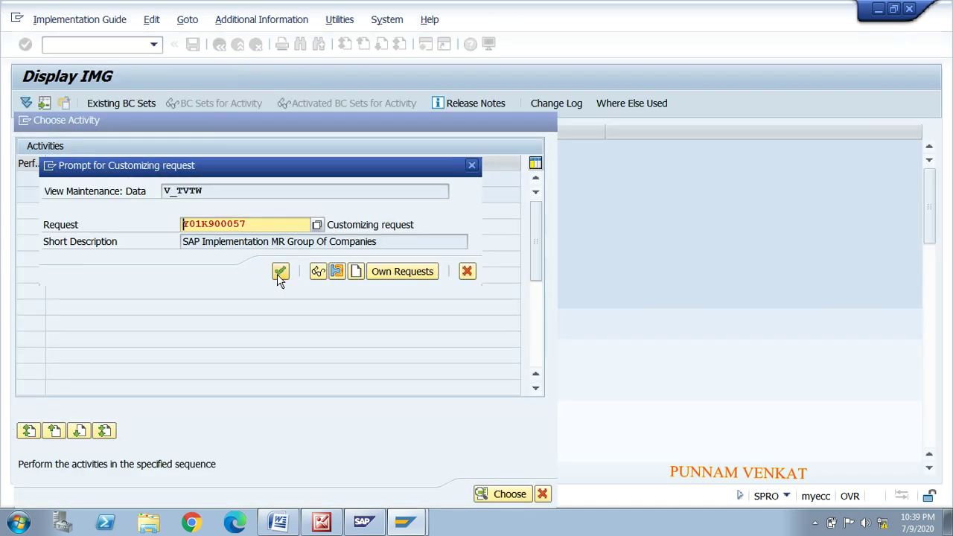
click(278, 272)
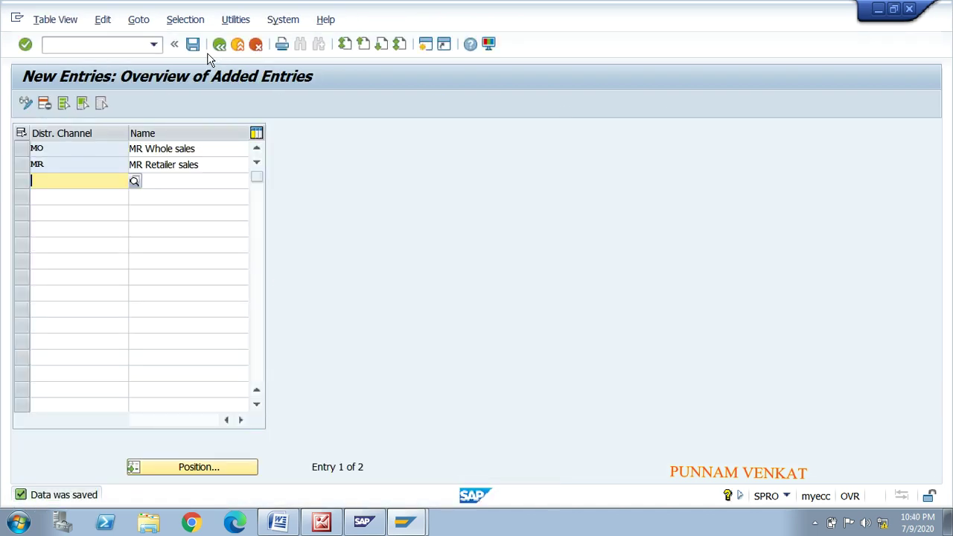
click(197, 49)
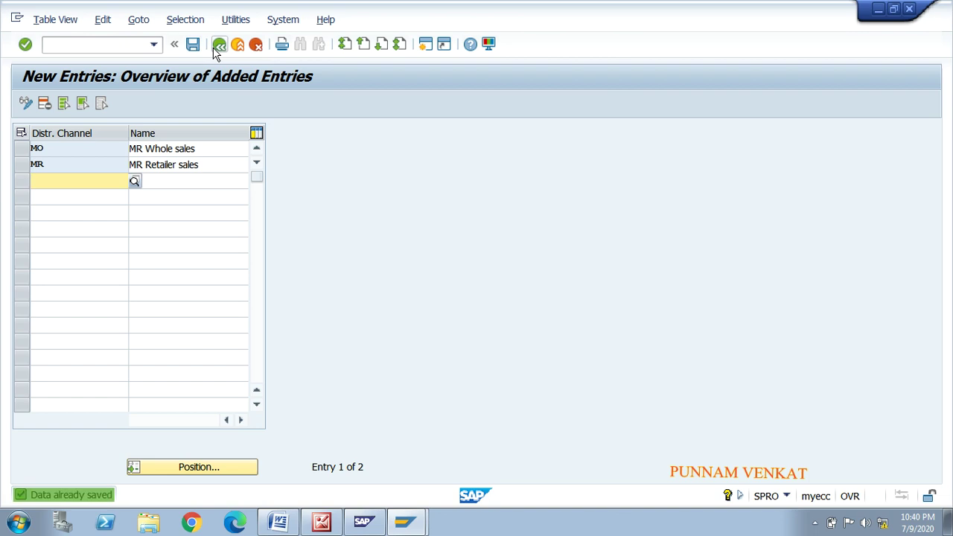
Leave the distribution channel table, close the activity list and return to SAP Easy Access.
click(219, 46)
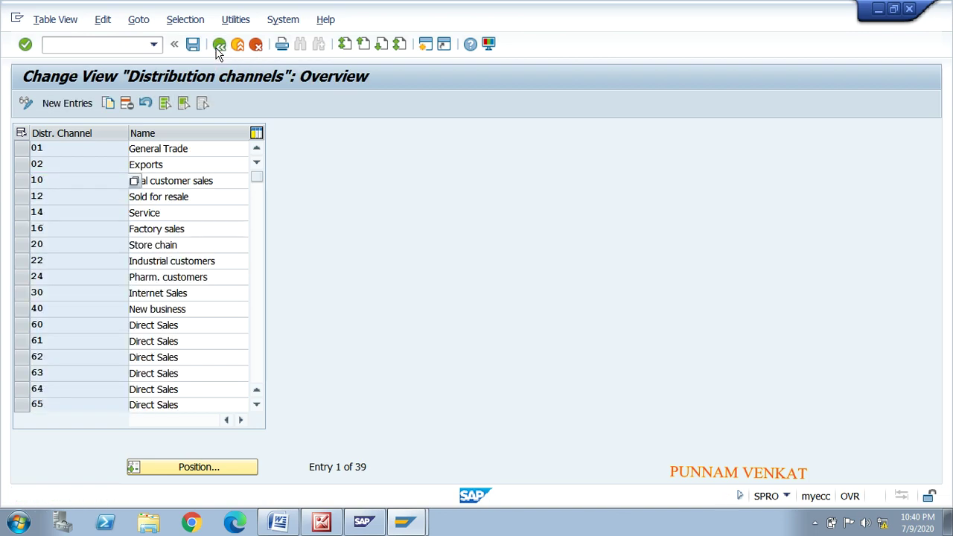
click(219, 46)
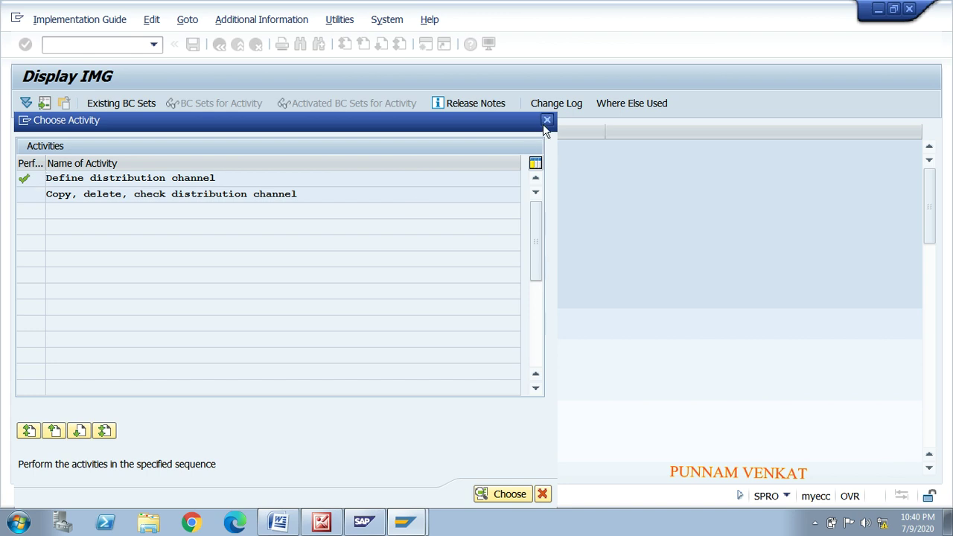
click(545, 122)
click(220, 46)
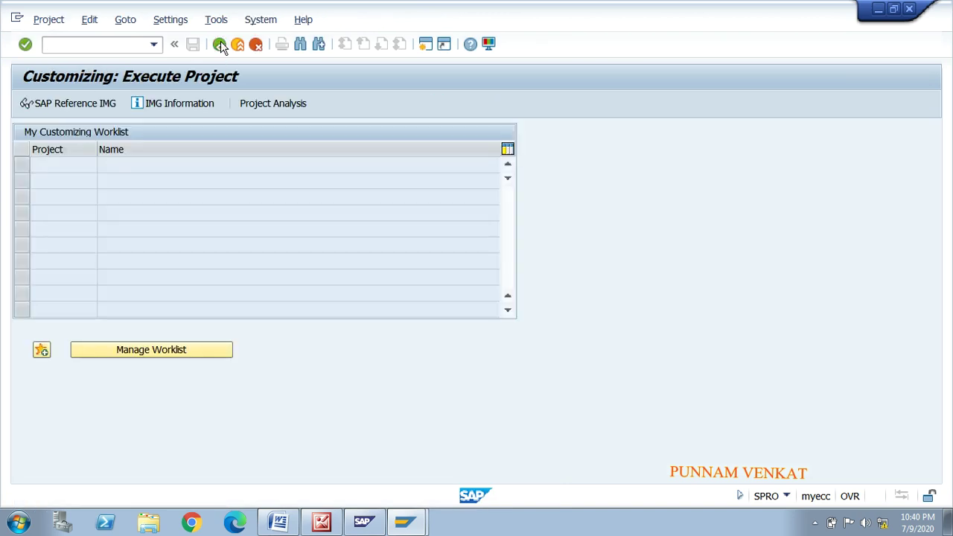
click(220, 46)
Switch to Picture Manager and examine the diagram of the company, sales organization, distribution channel and division hierarchy.
key(alt+Tab)
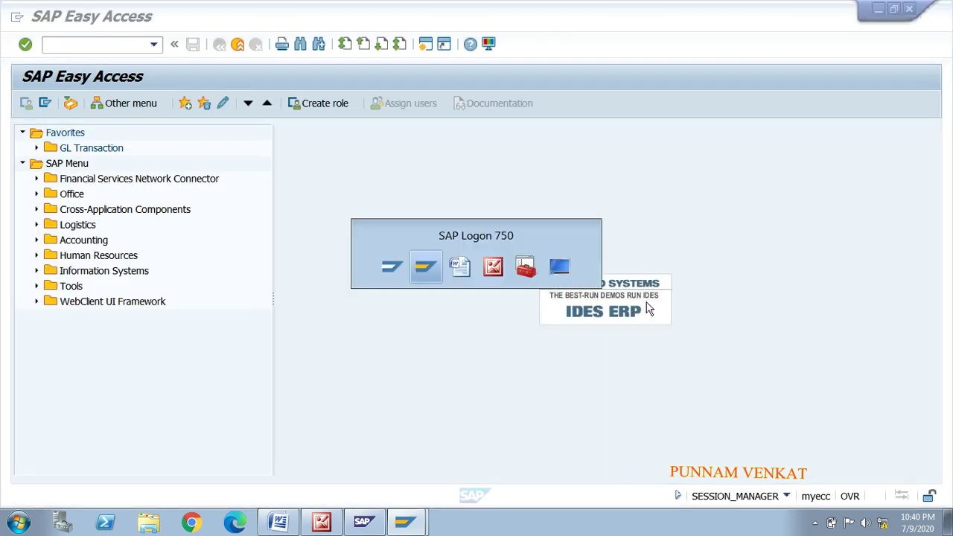
key(alt+Tab)
key(alt+Tab)
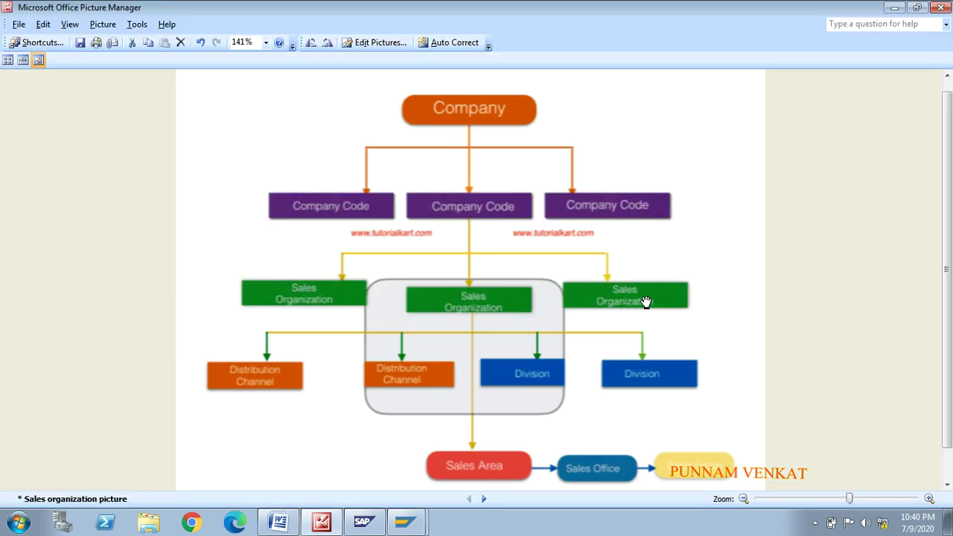
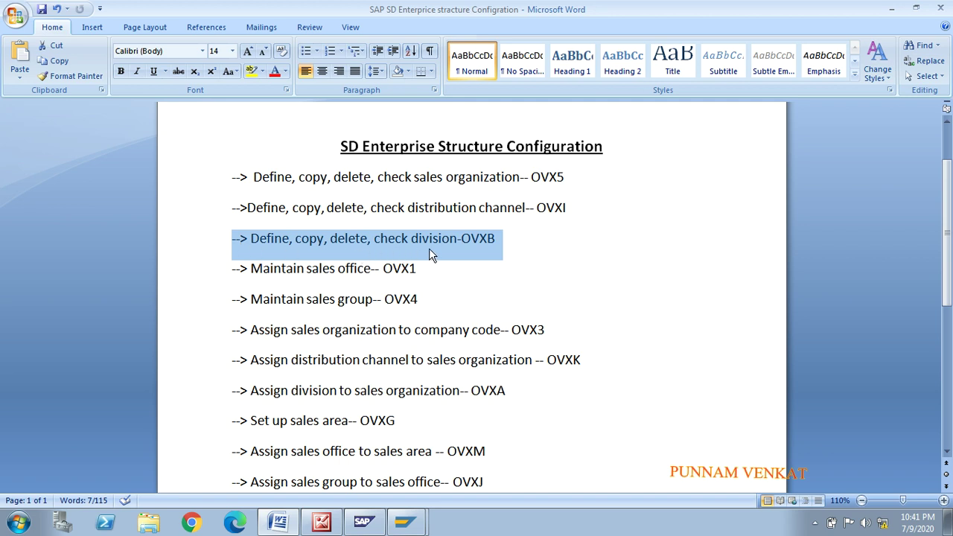
Look up the Define, copy, delete, check division entry with code OVXB in the Word configuration list and highlight it.
click(530, 243)
key(alt+Tab)
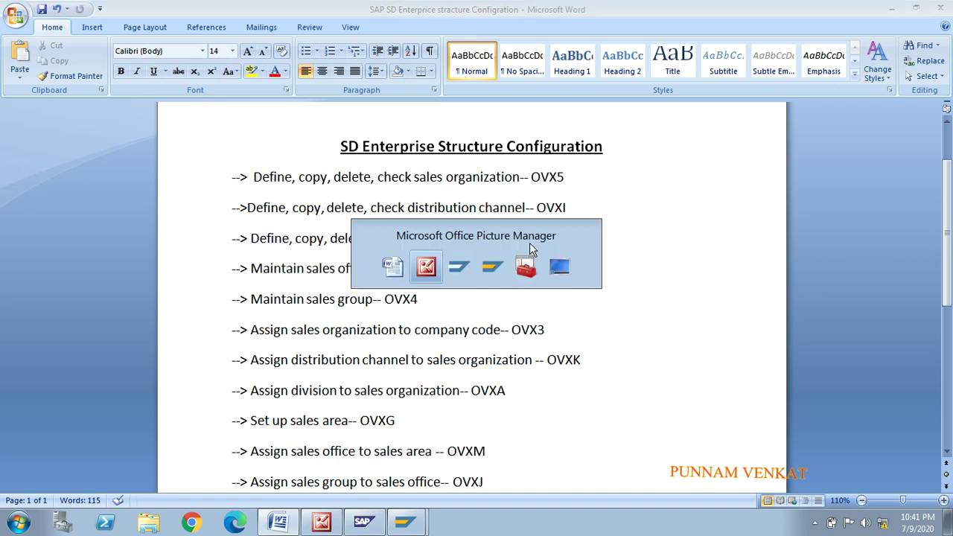
key(alt+Tab)
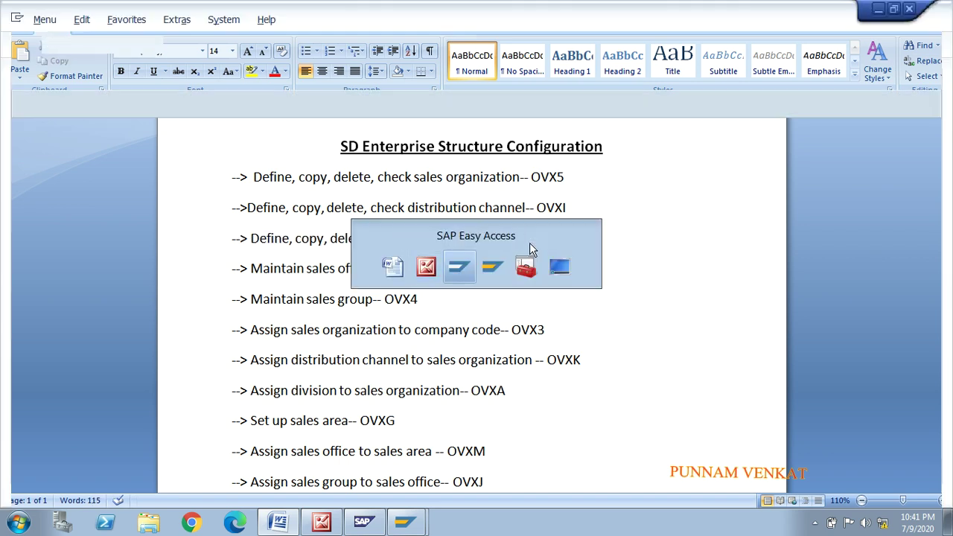
key(alt+Tab)
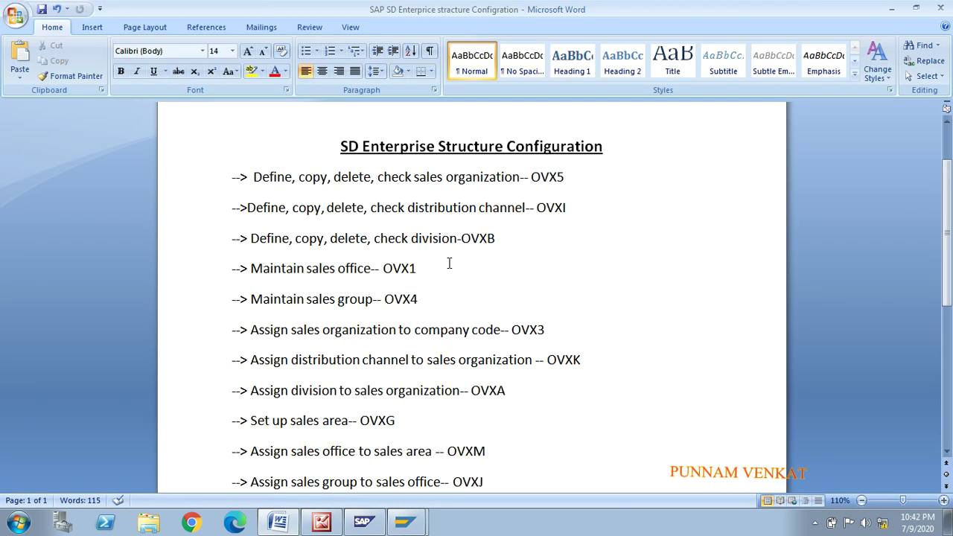
drag(498, 240, 251, 239)
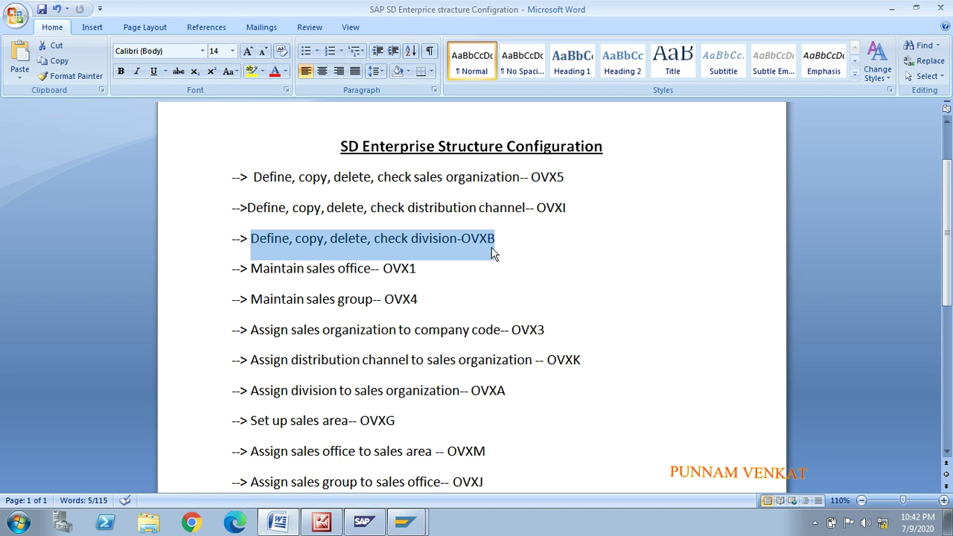
Switch back to SAP Easy Access, run transaction spro and display the SAP Reference IMG.
key(alt+Tab)
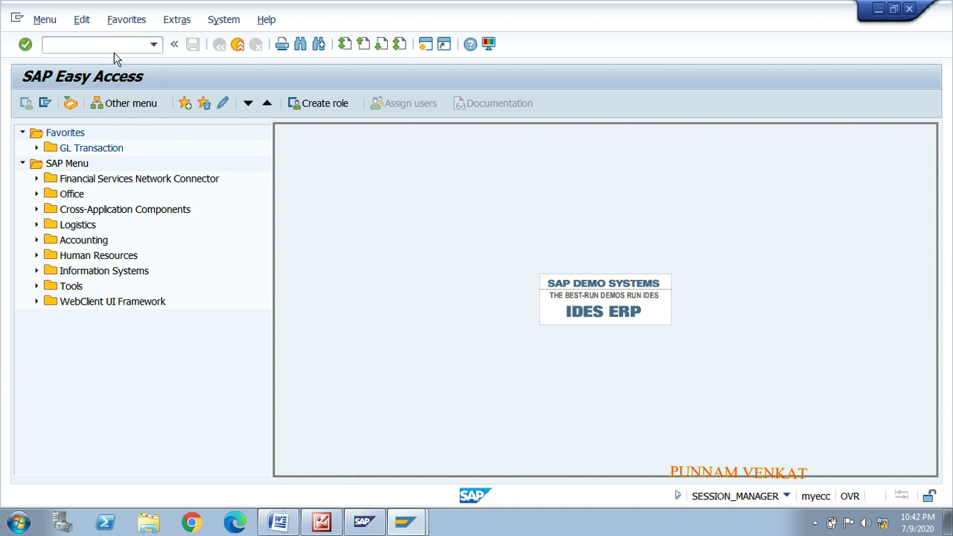
click(116, 45)
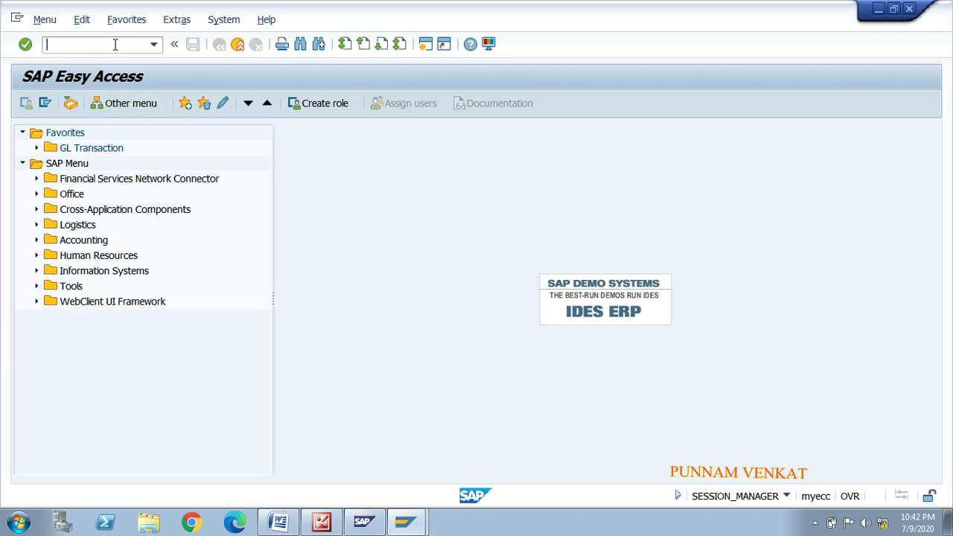
text(spro)
key(Return)
click(85, 106)
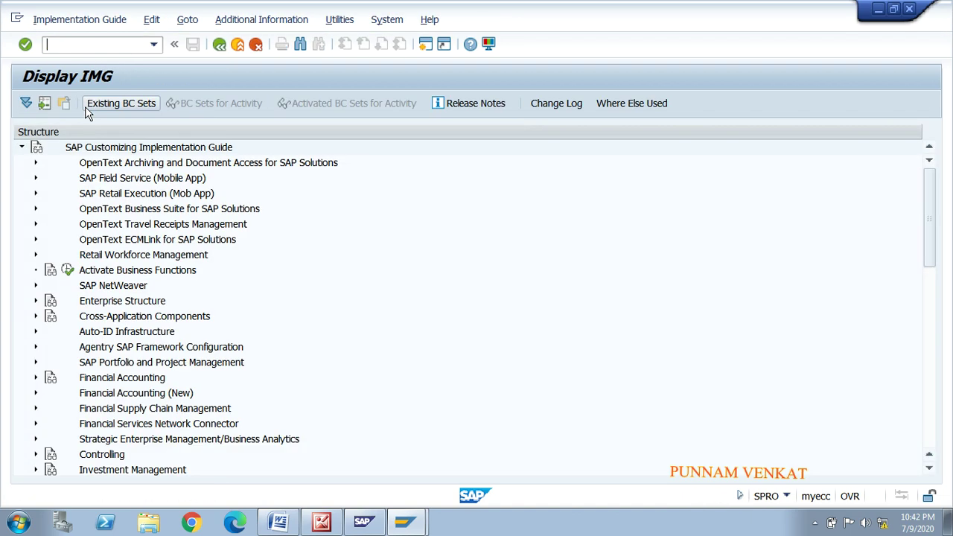
Expand Enterprise Structure and its Definition node in the SAP Customizing Implementation Guide tree.
click(133, 212)
key(Down)
key(Down)
key(Down)
key(Down)
key(Down)
key(Down)
key(Down)
key(Down)
key(Down)
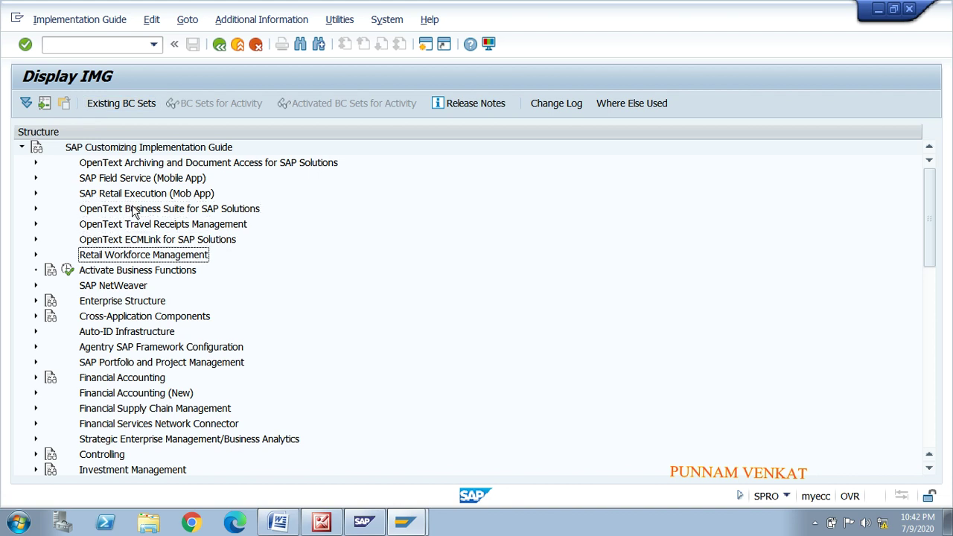
key(Up)
key(Up)
key(Up)
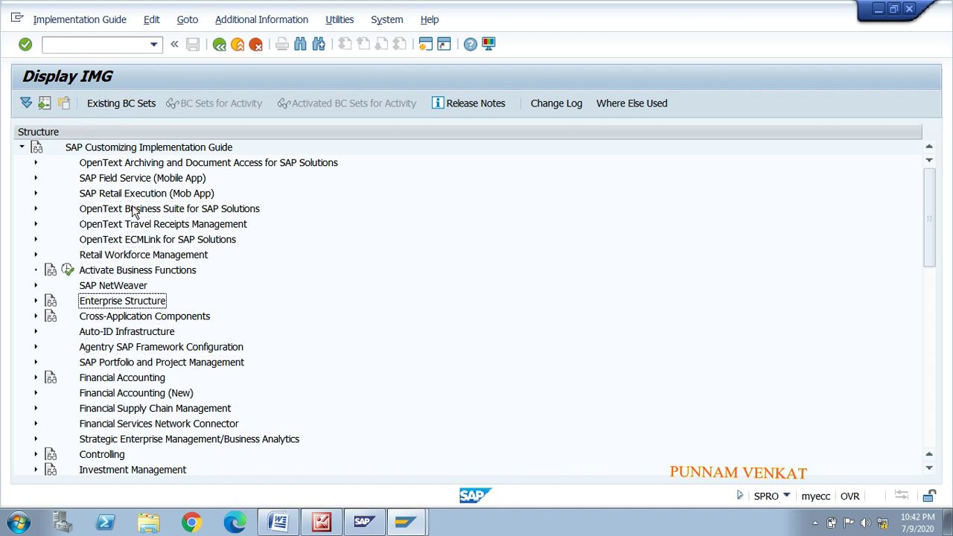
key(Right)
key(Down)
key(Down)
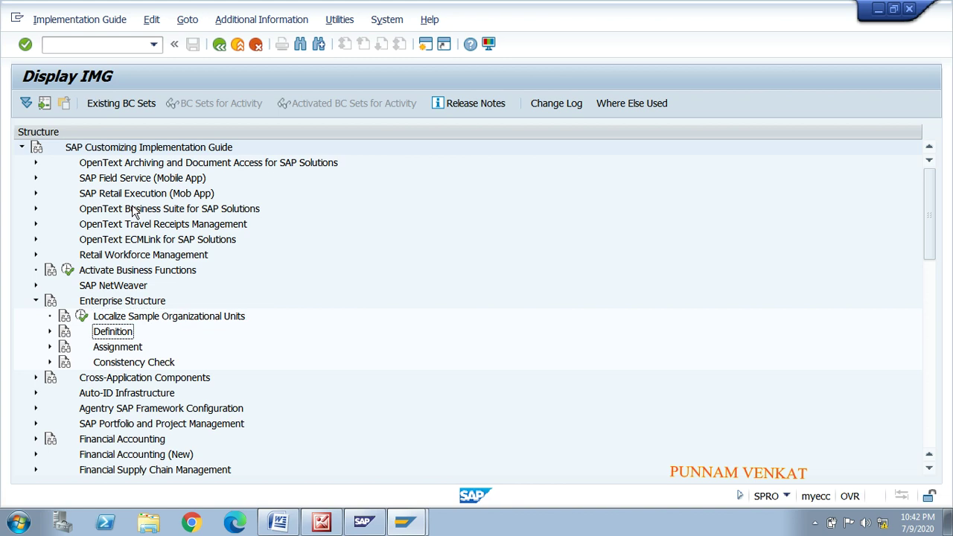
key(Right)
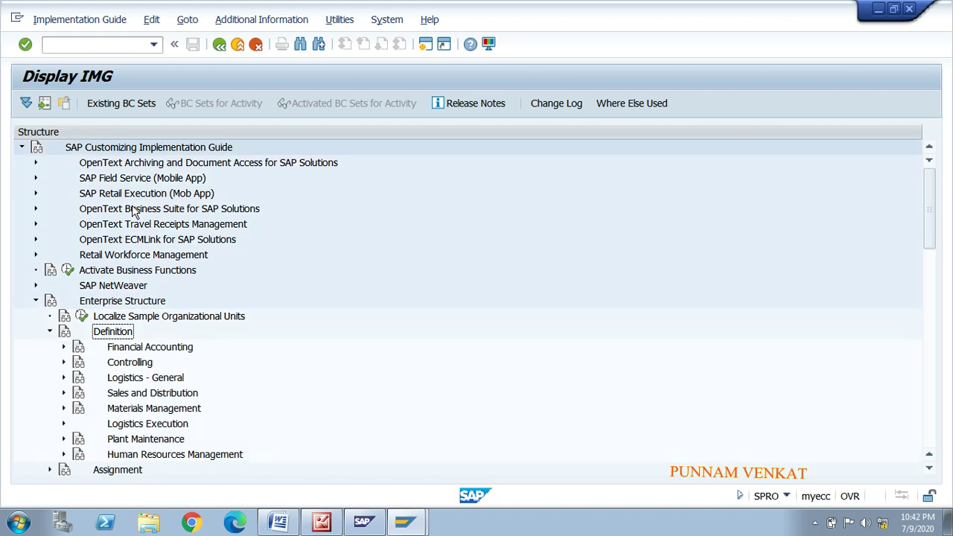
Expand Logistics - General under Definition and select the Define, copy, delete, check division activity.
key(Up)
key(Up)
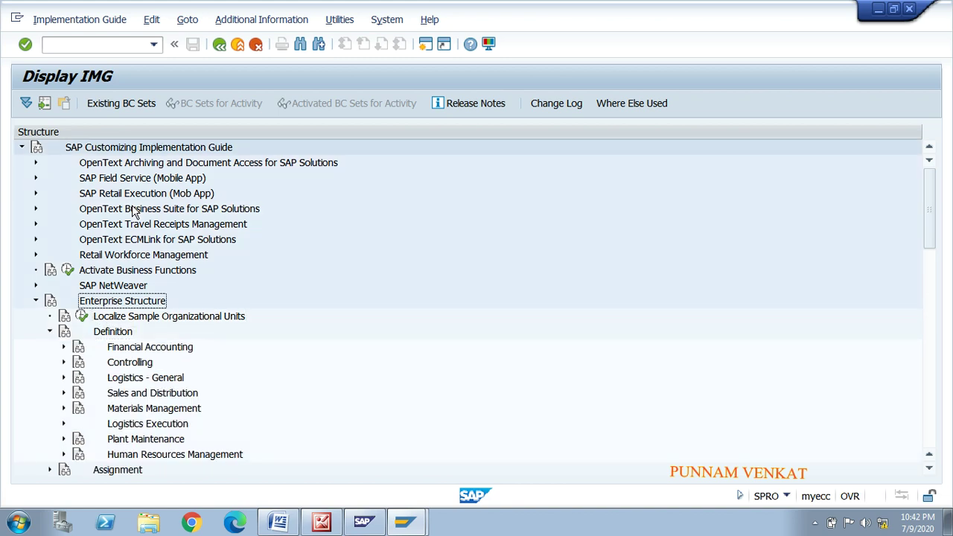
key(Down)
key(Down)
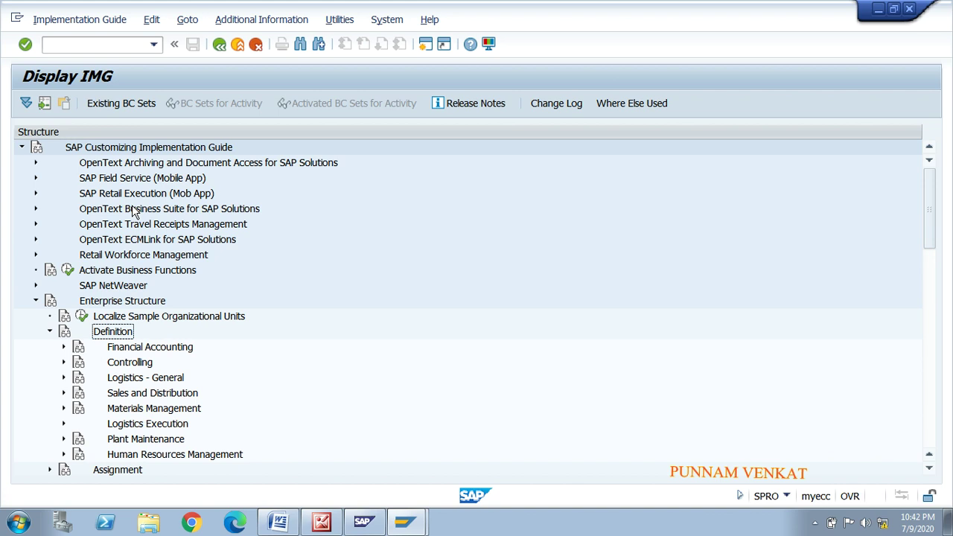
key(Down)
key(Down)
key(Down)
key(Down)
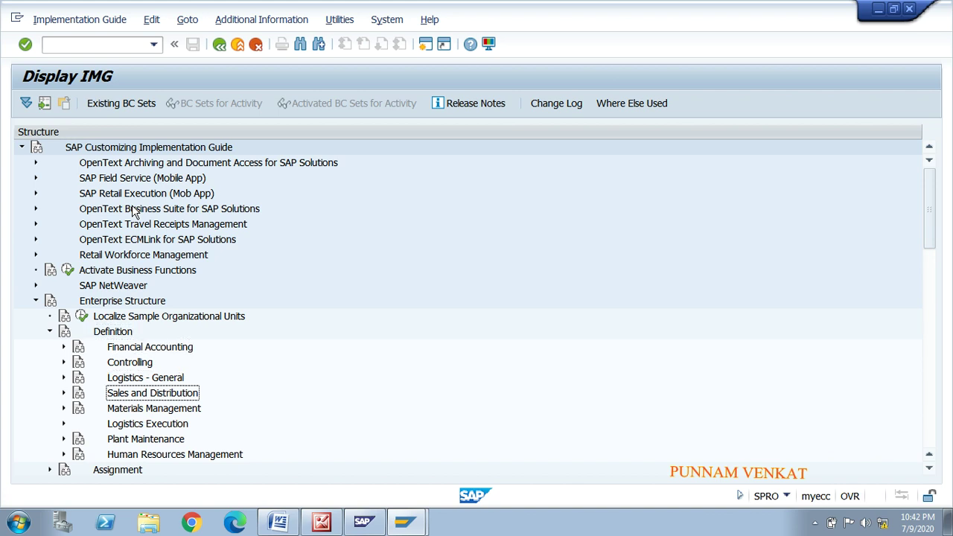
click(131, 384)
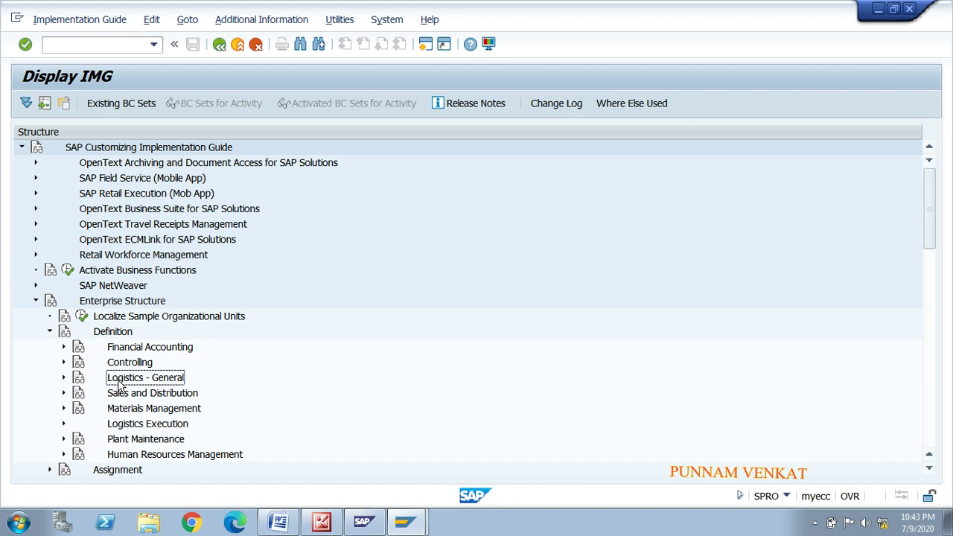
click(63, 379)
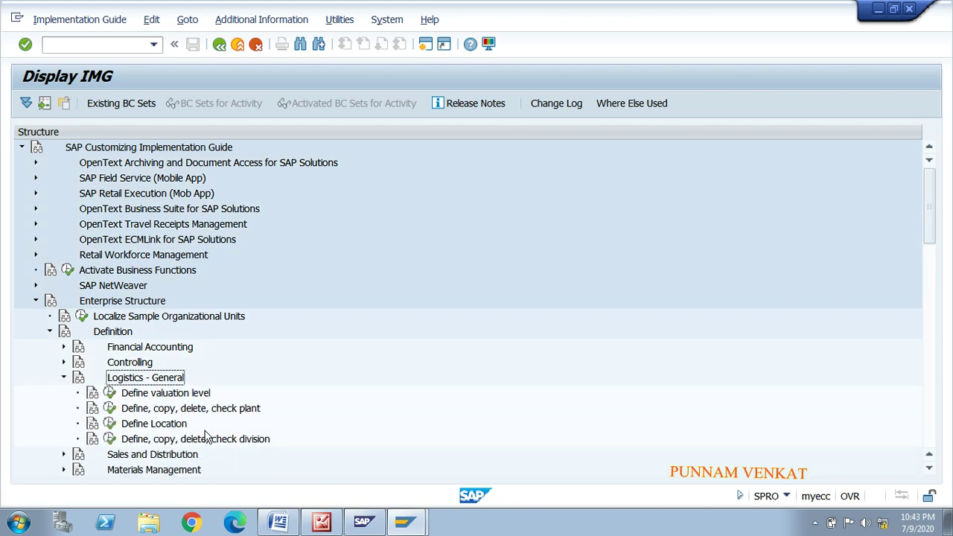
click(201, 441)
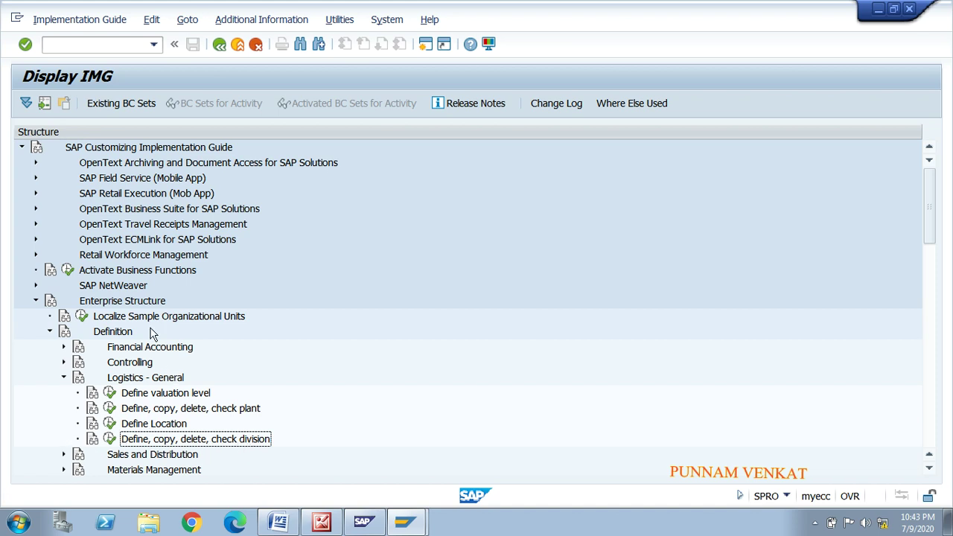
Trace the path from Enterprise Structure through Definition and Logistics - General to the division activity.
click(114, 303)
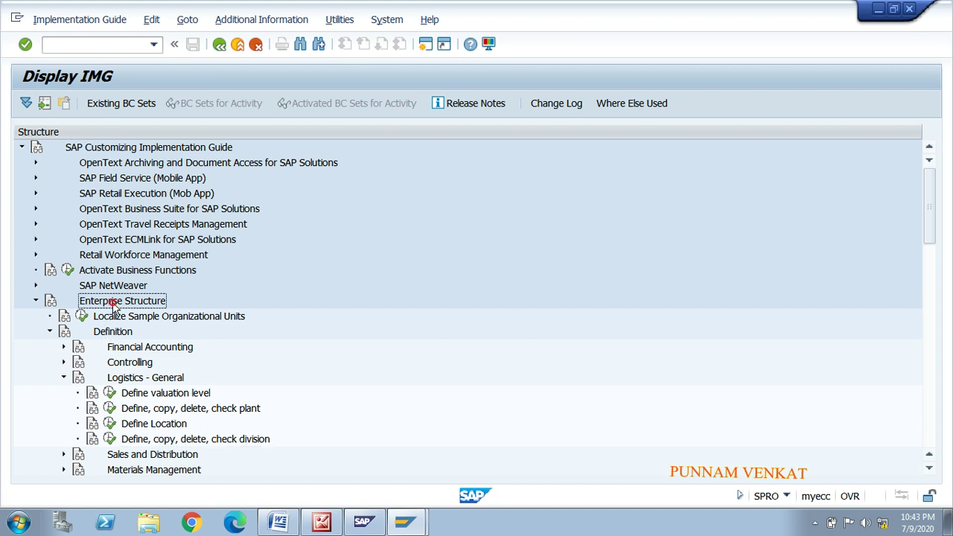
click(116, 331)
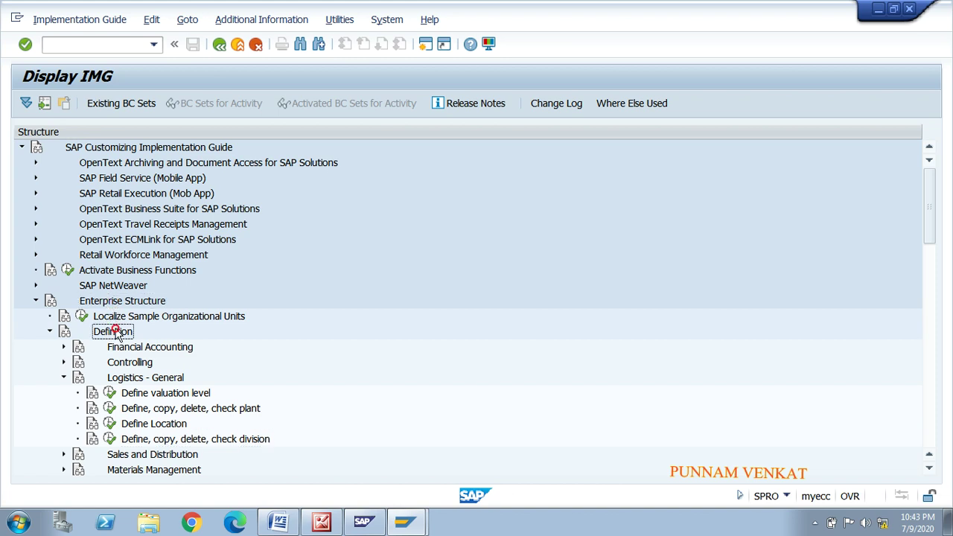
click(132, 378)
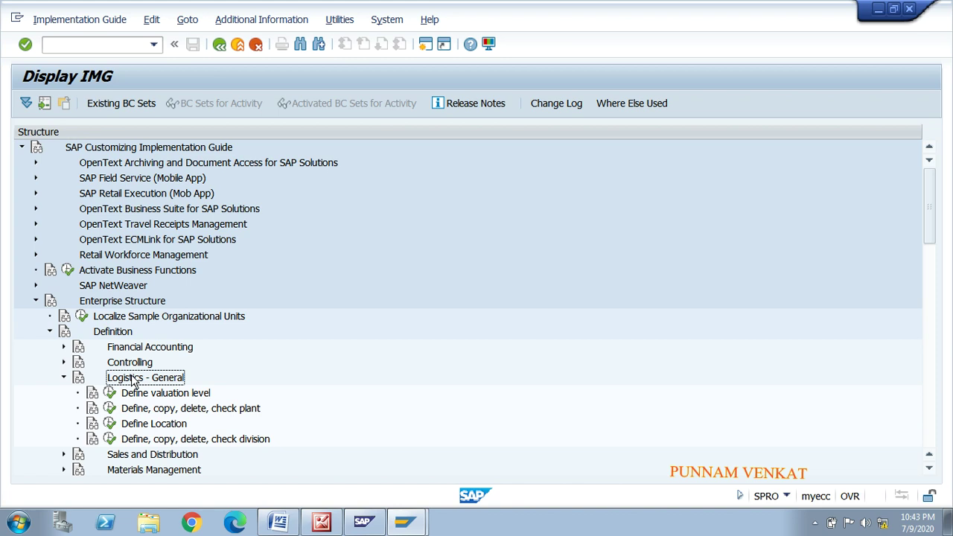
click(161, 439)
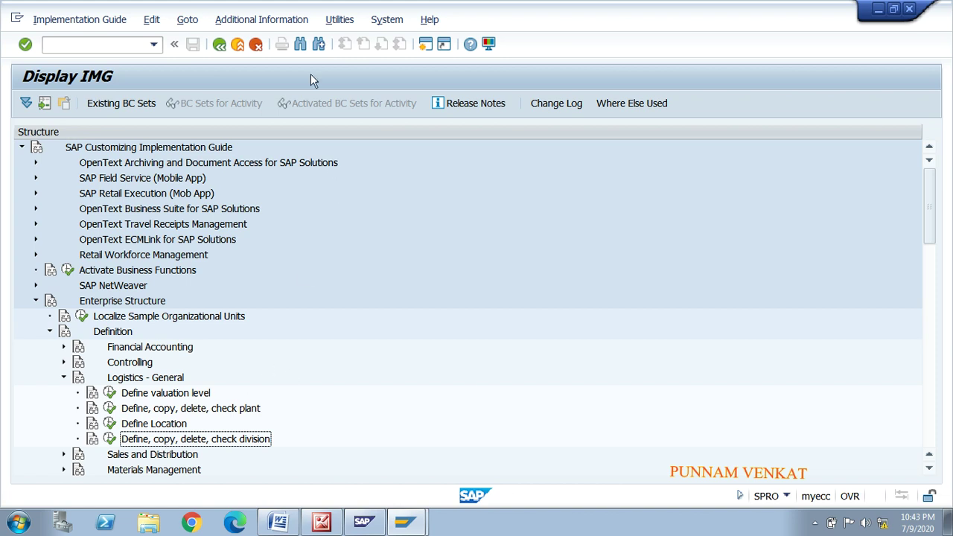
Display the IMG Activity keys as additional information and widen that column to show the full keys.
click(262, 20)
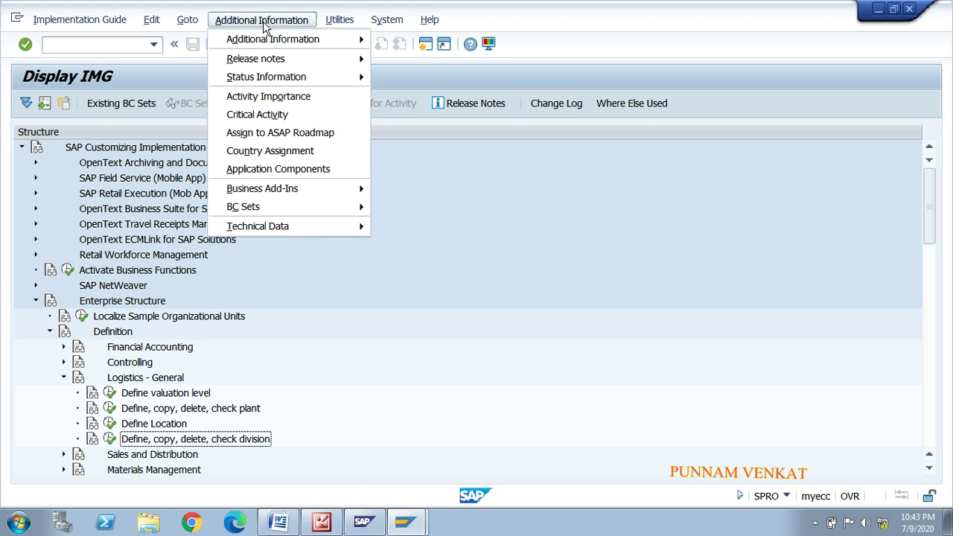
mouse_move(279, 38)
mouse_move(400, 67)
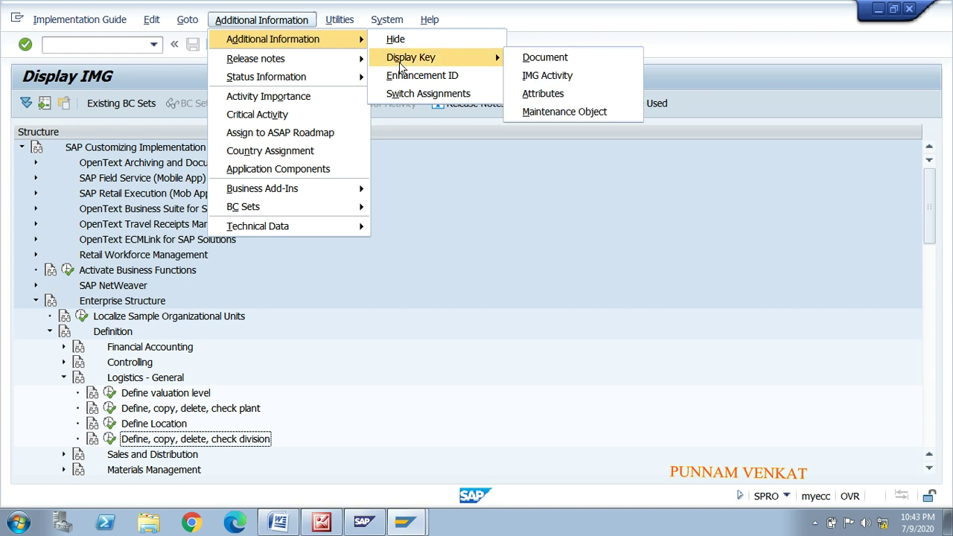
click(553, 75)
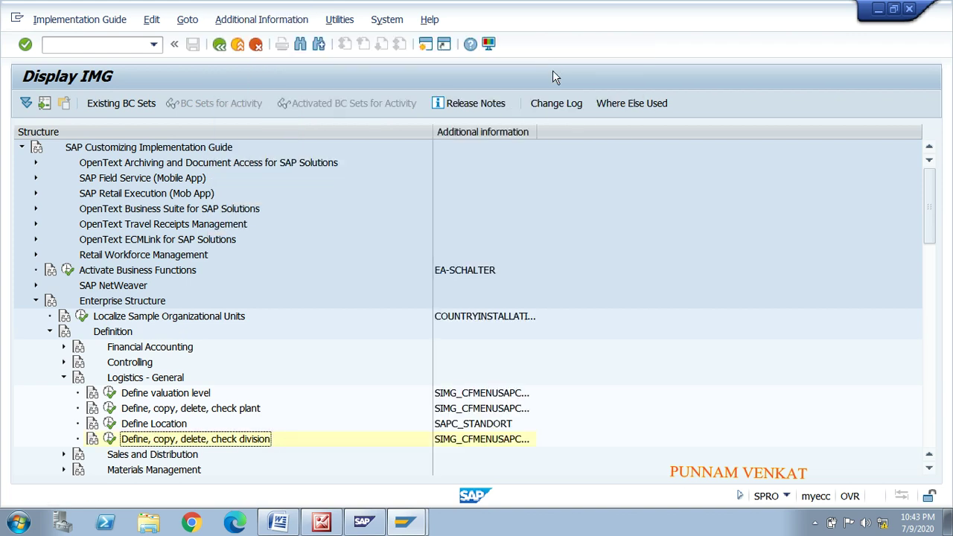
drag(537, 132, 645, 140)
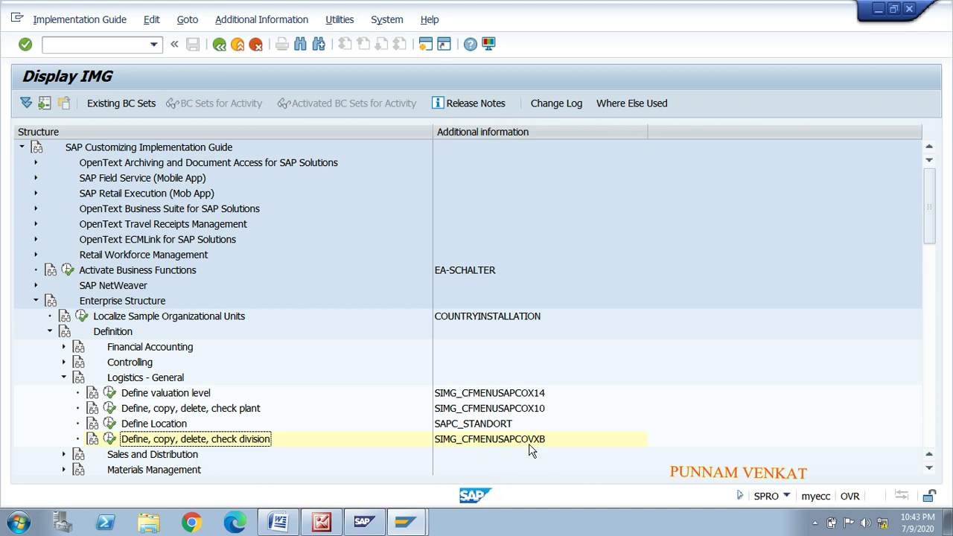
Switch to Word, compare the division entry's code in the configuration list, and return to the SAP IMG.
key(alt+Tab)
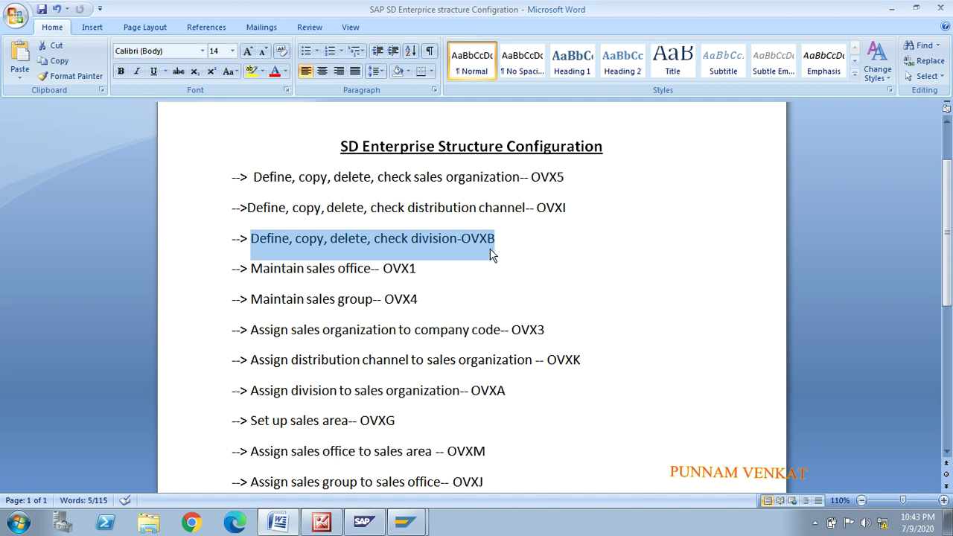
click(494, 254)
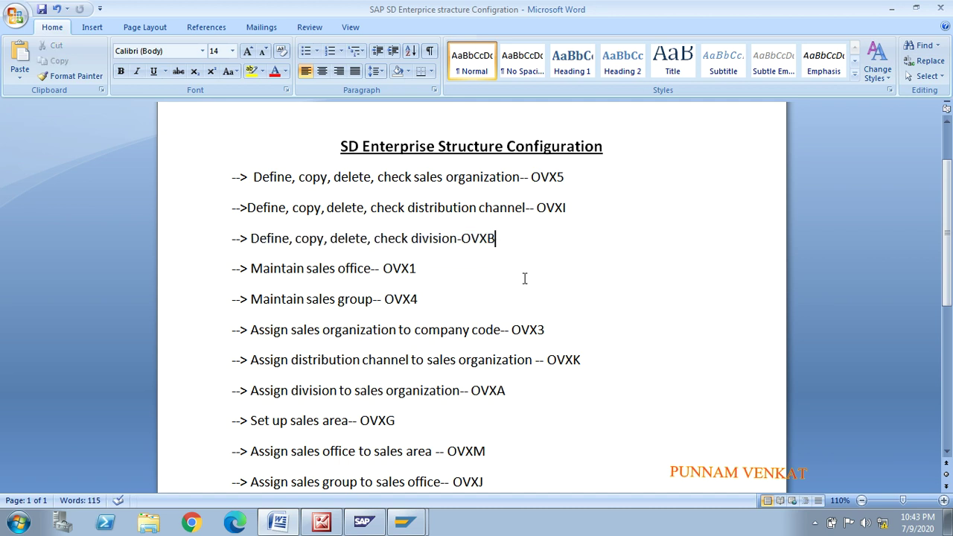
key(alt+Tab)
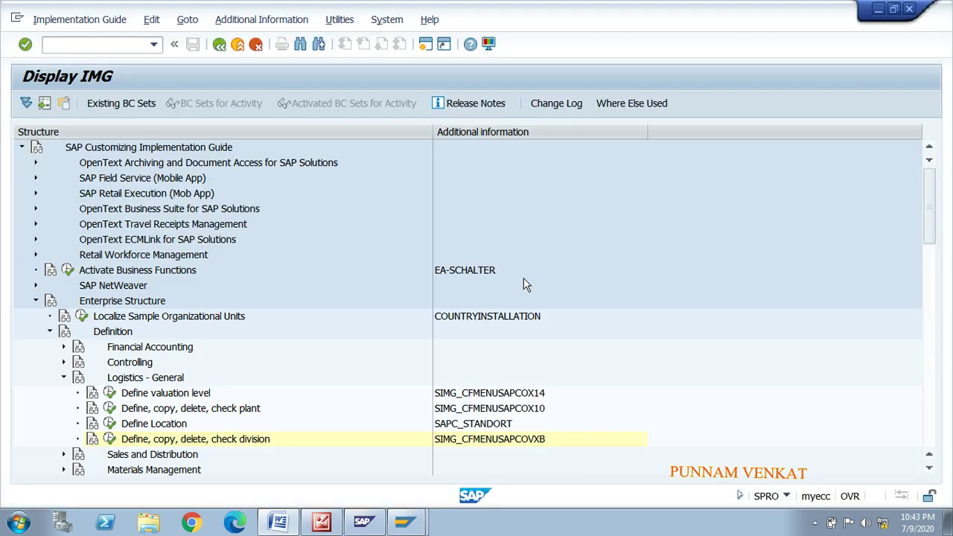
click(109, 439)
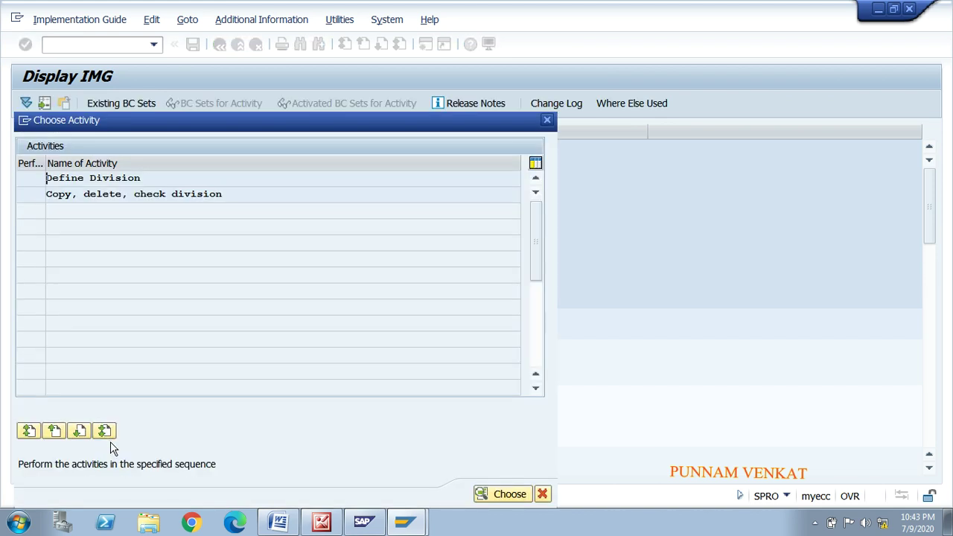
double_click(113, 181)
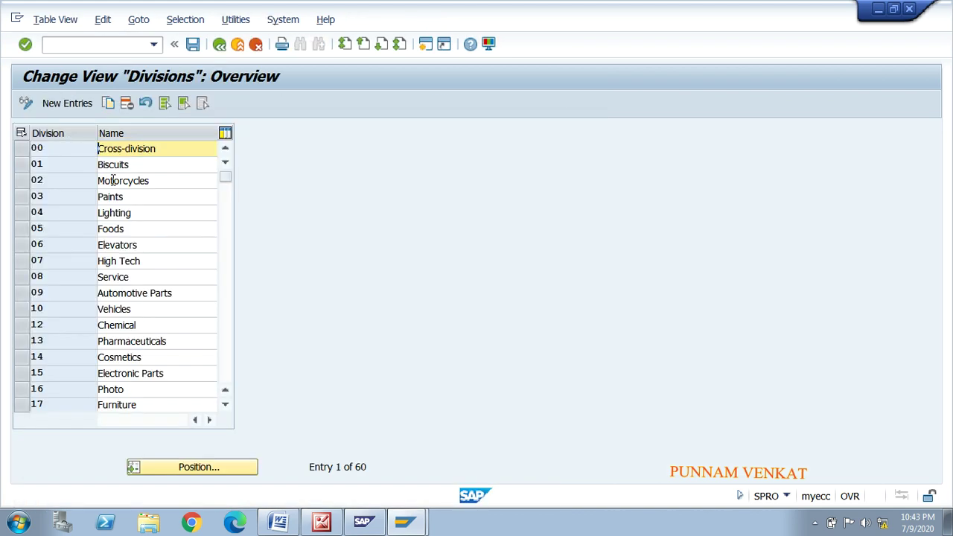
click(219, 44)
click(546, 120)
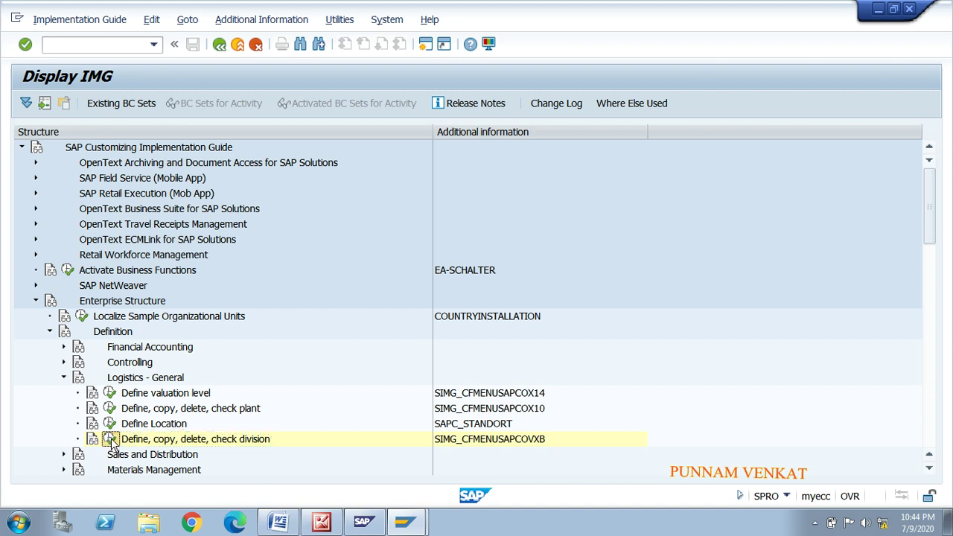
Open the Define Division activity and start new entries in the Divisions table.
click(109, 439)
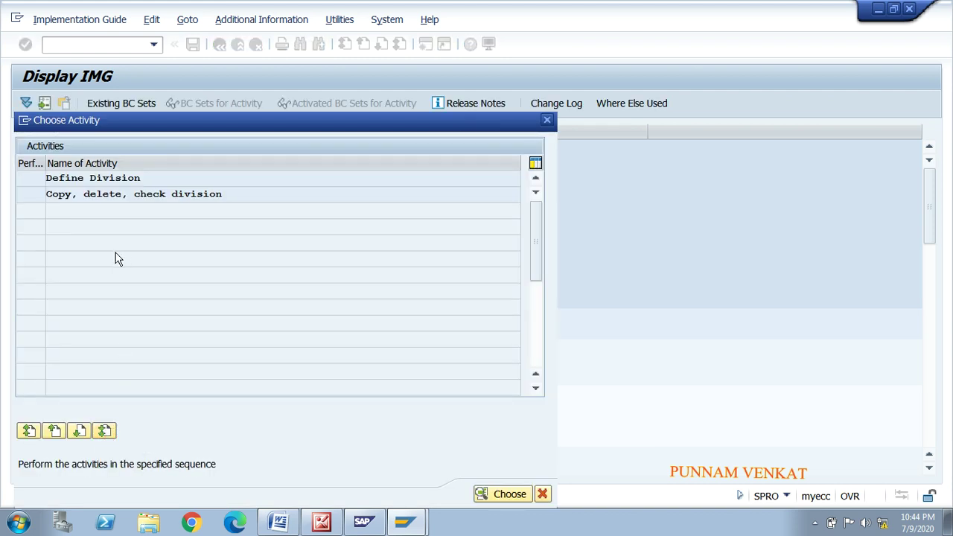
double_click(111, 178)
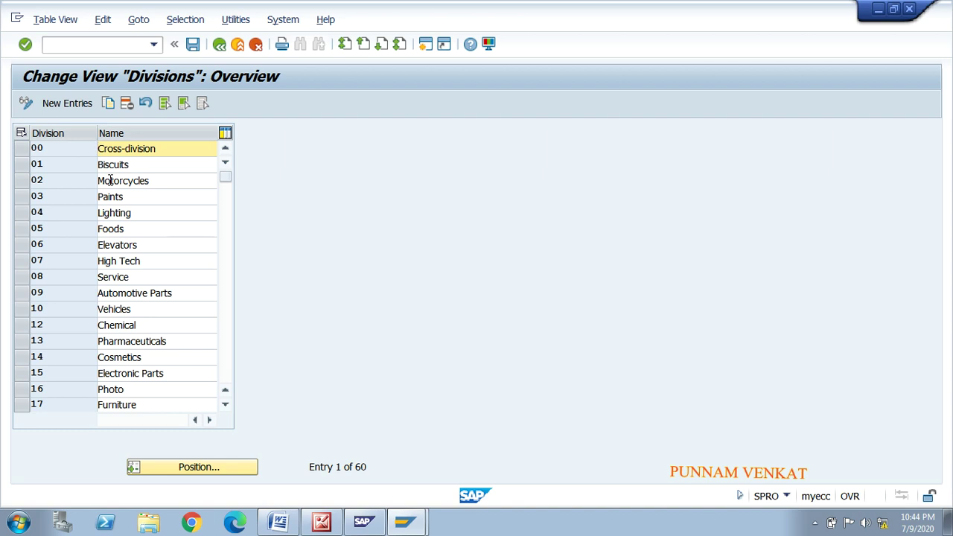
click(68, 103)
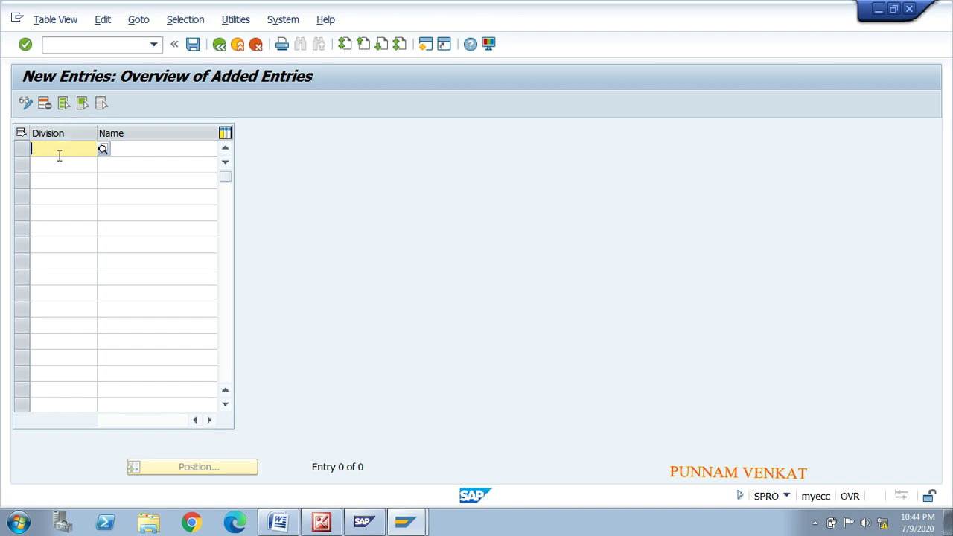
Enter M1 as the division code in the first new row.
text(M)
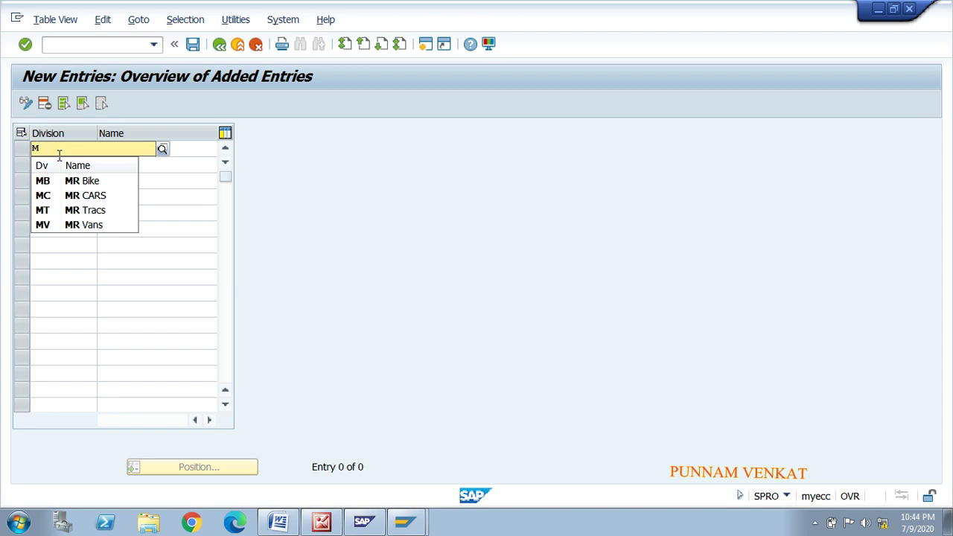
text(R)
key(BackSpace)
text(G)
key(Tab)
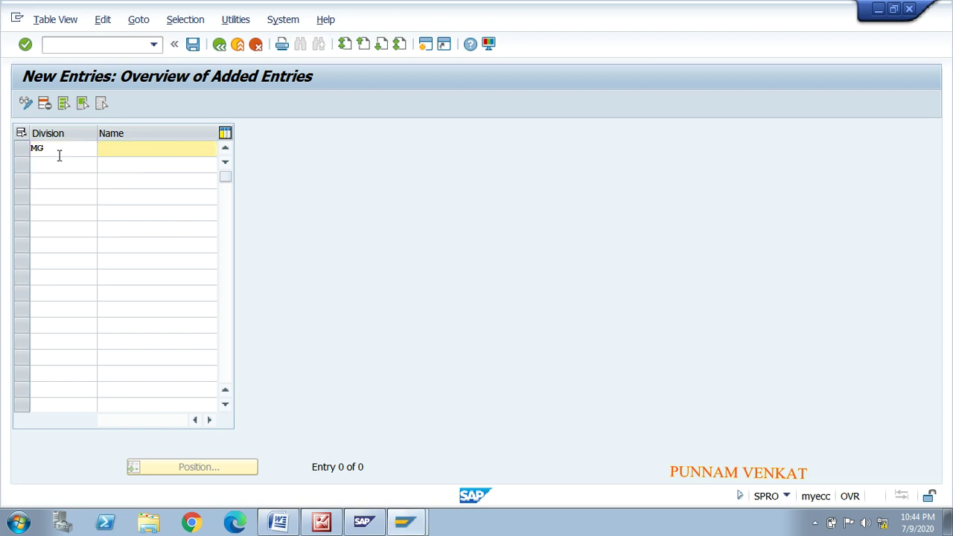
click(59, 155)
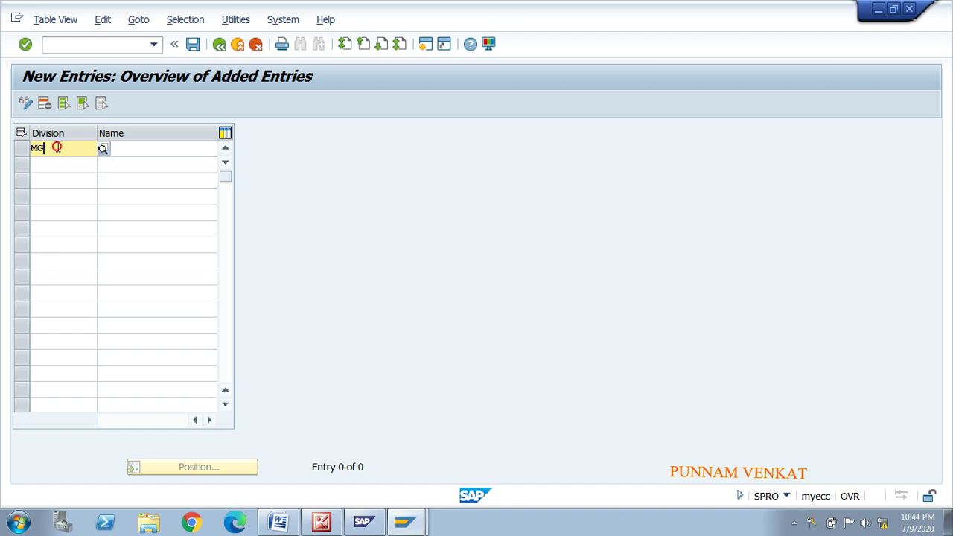
key(BackSpace)
text(1)
key(Tab)
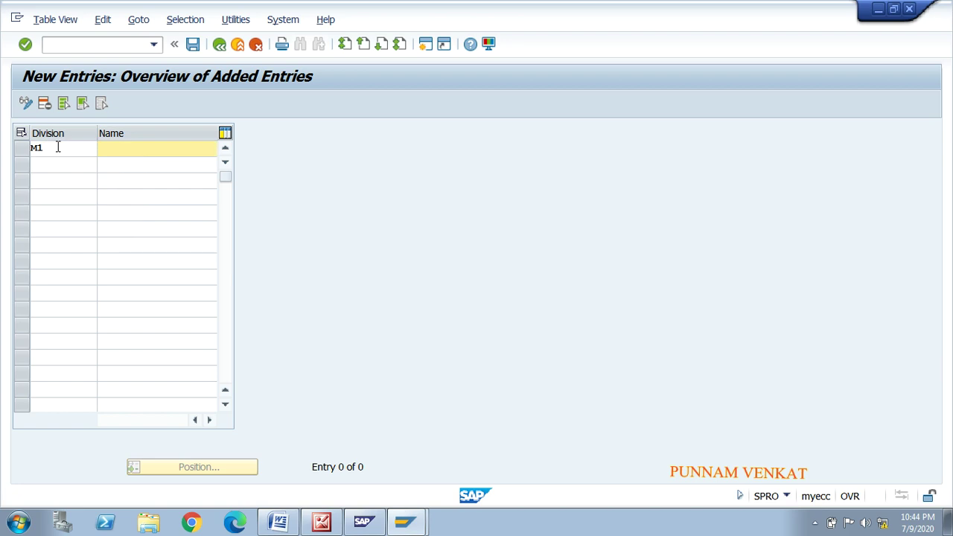
Name division M1 MR BIKES.
text(MR BIKE GROUP)
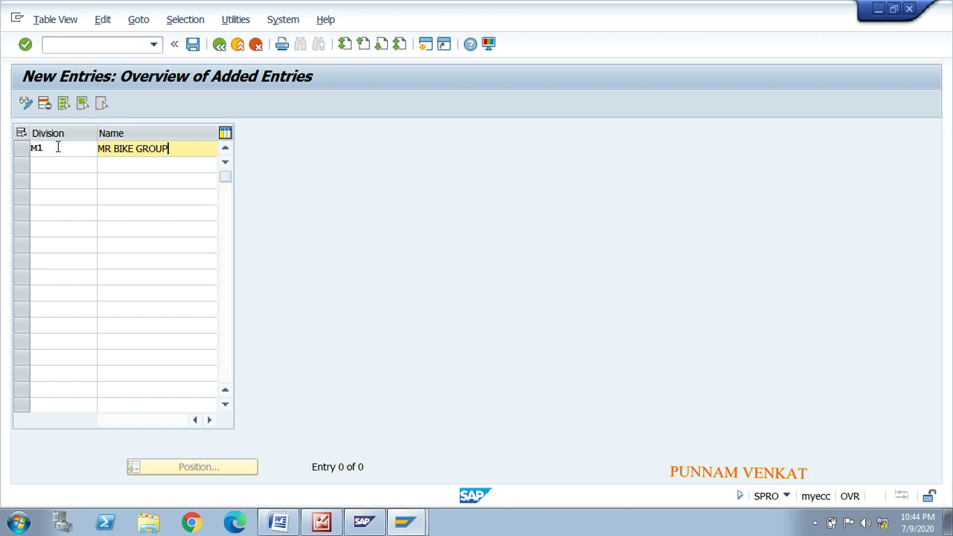
key(BackSpace)
key(BackSpace)
key(BackSpace)
key(BackSpace)
key(BackSpace)
key(BackSpace)
text(S)
Add a second new entry with division code M2 and the name MR CARS.
click(77, 161)
text(M2)
key(Tab)
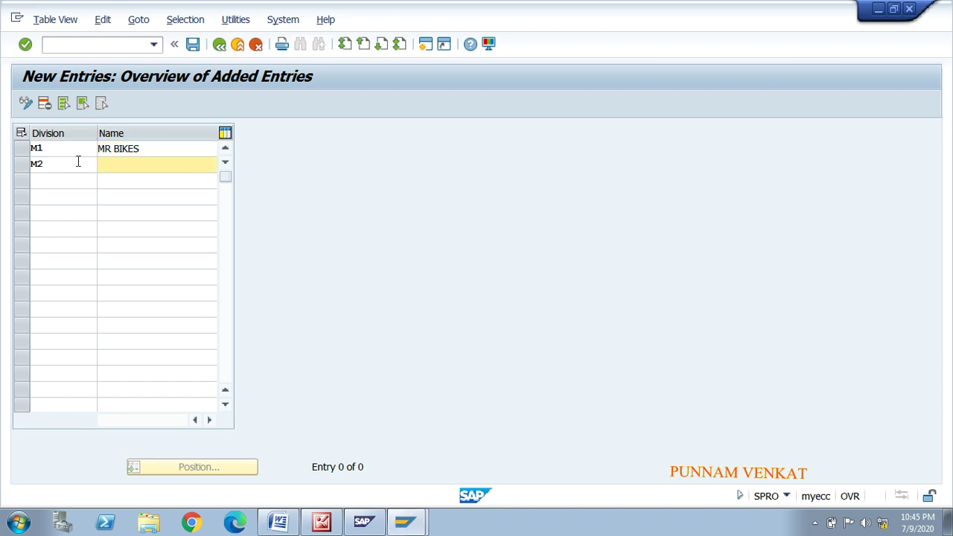
text(MR CARS)
key(Return)
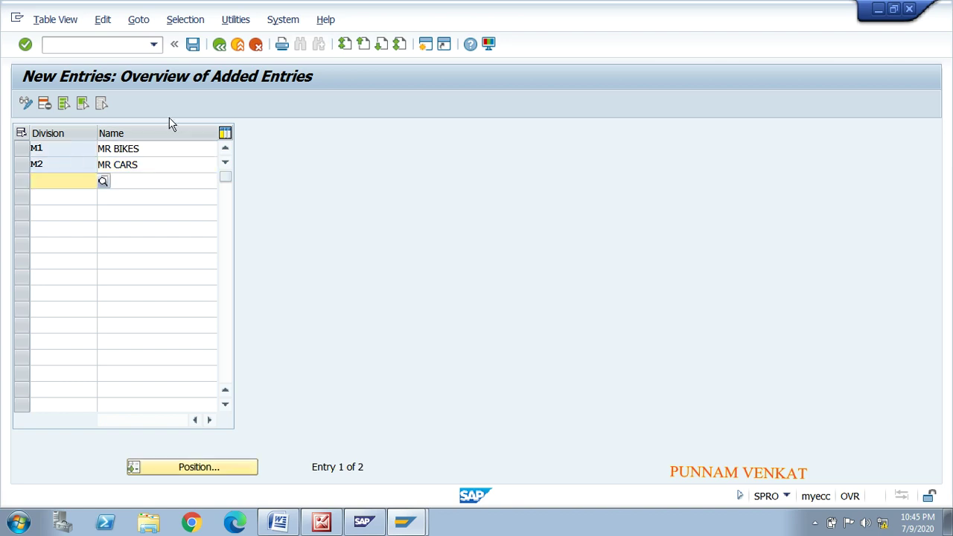
Save the new divisions M1 and M2 to the proposed customizing request and leave the Define Division activity for the IMG.
click(194, 46)
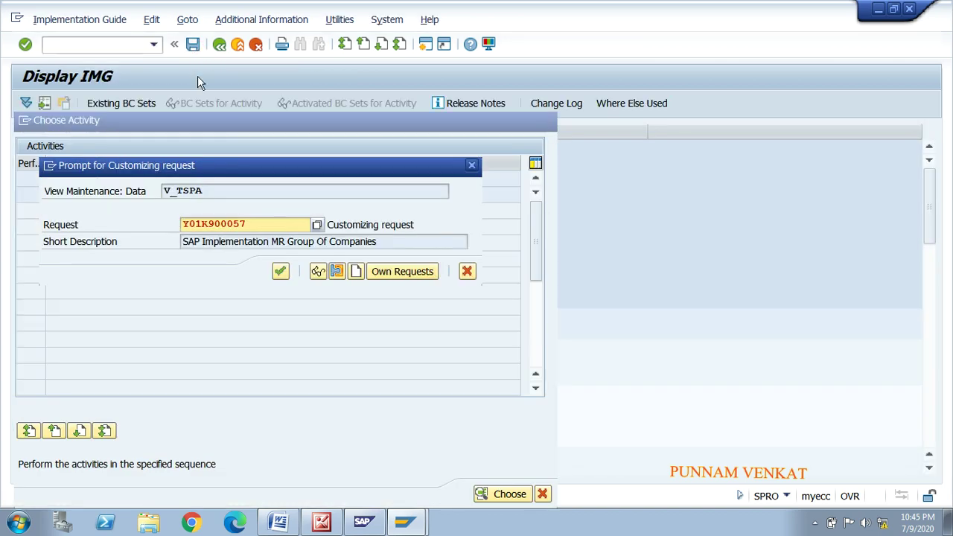
click(281, 273)
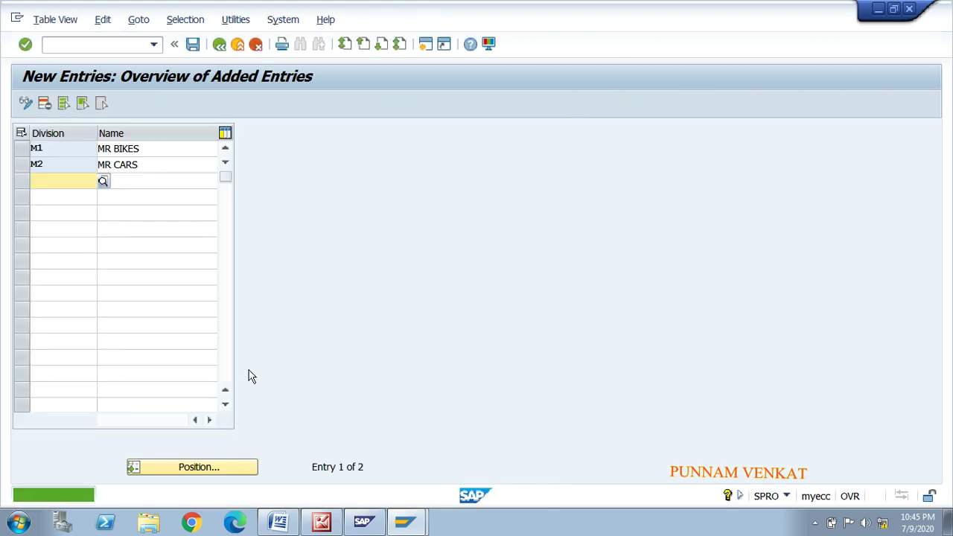
click(193, 46)
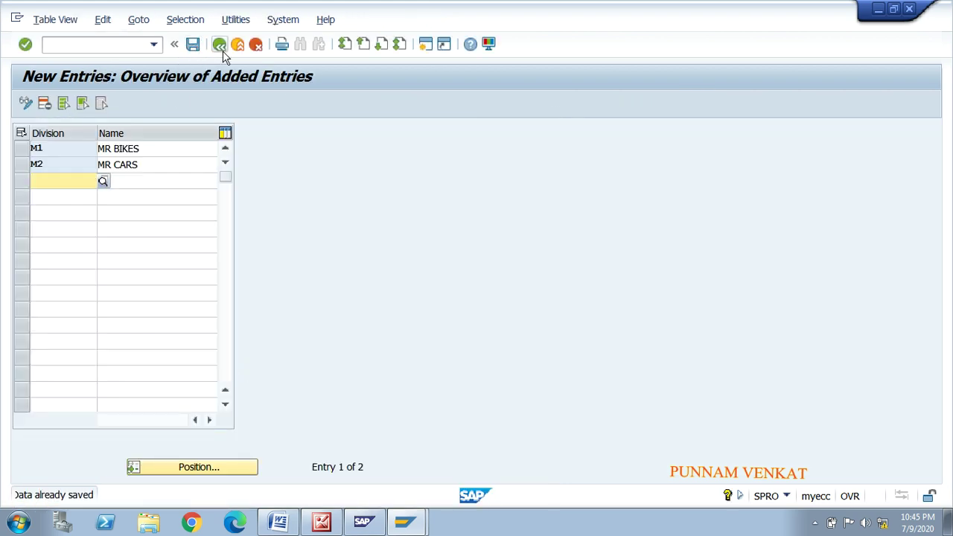
click(219, 44)
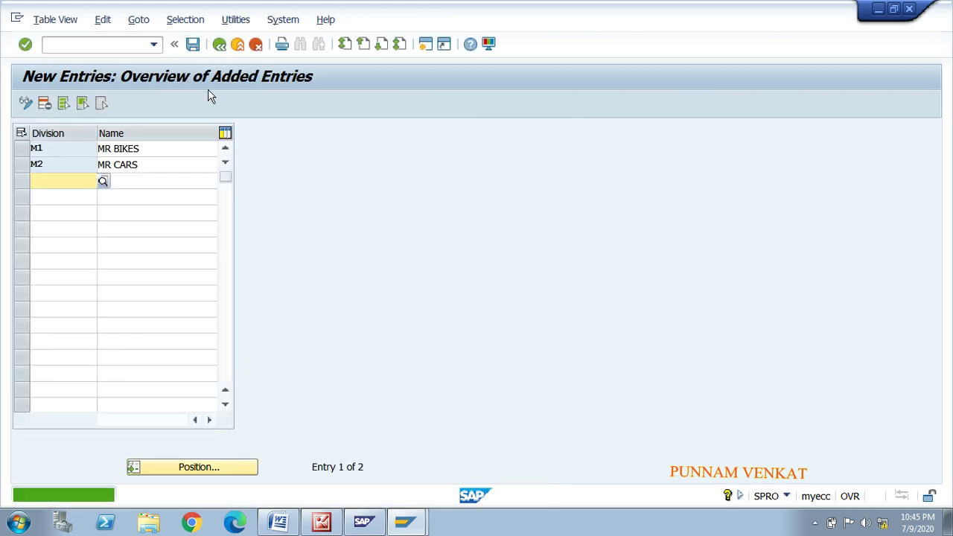
click(220, 45)
click(219, 45)
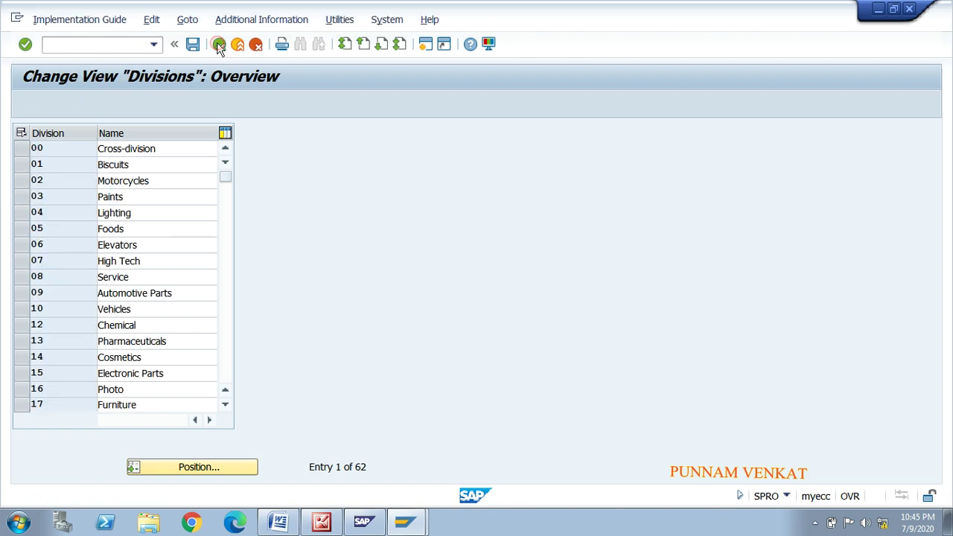
click(549, 121)
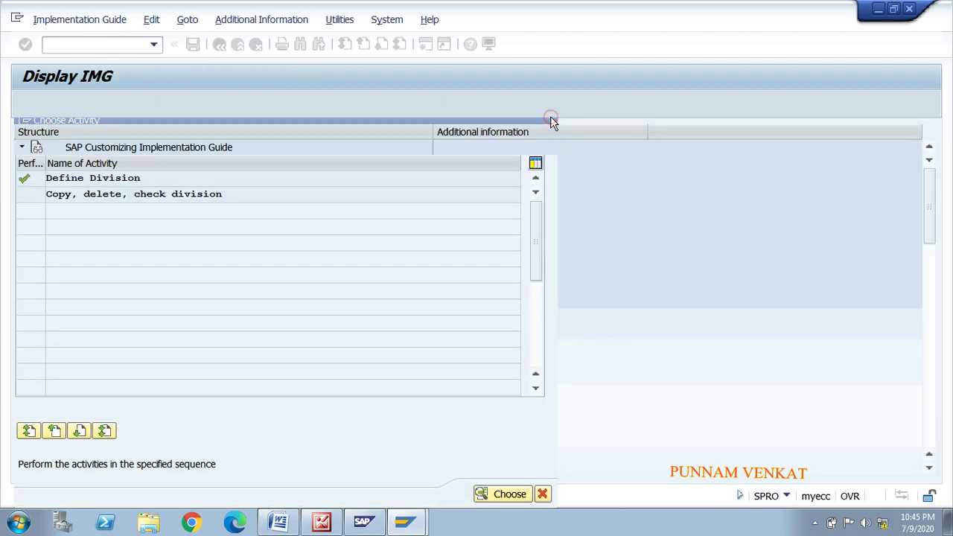
Switch to Word and note "M1 , M2" on a new line below the division entry in the configuration list.
key(alt+Tab)
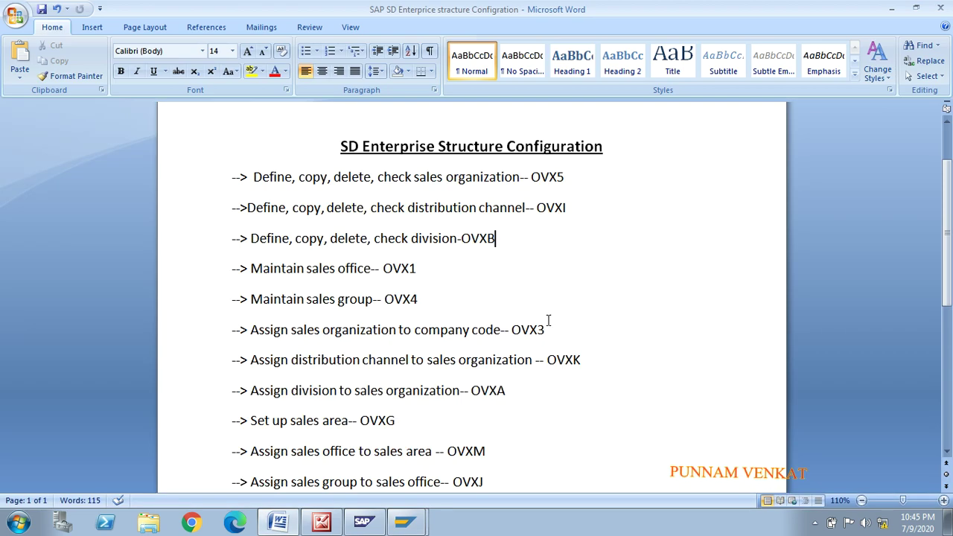
key(Return)
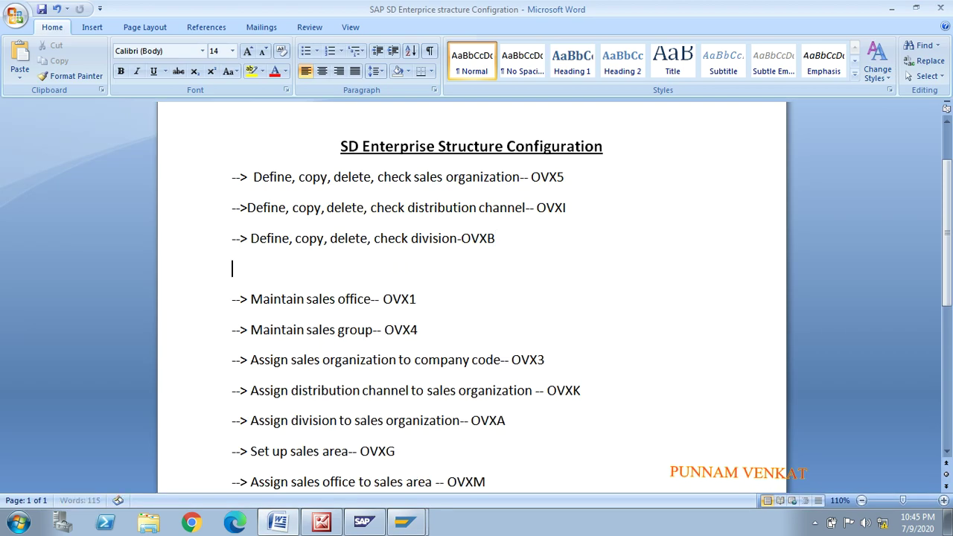
text(M1 , M2)
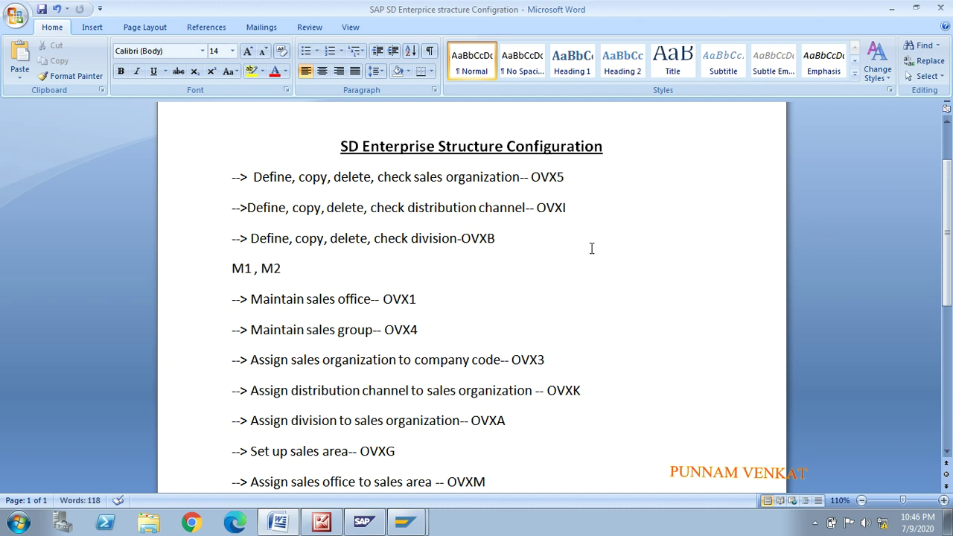
Note "MR , MO" on a new line below the distribution channel entry and "MROR" below the sales organization entry.
click(583, 213)
key(Return)
text(MR , MO)
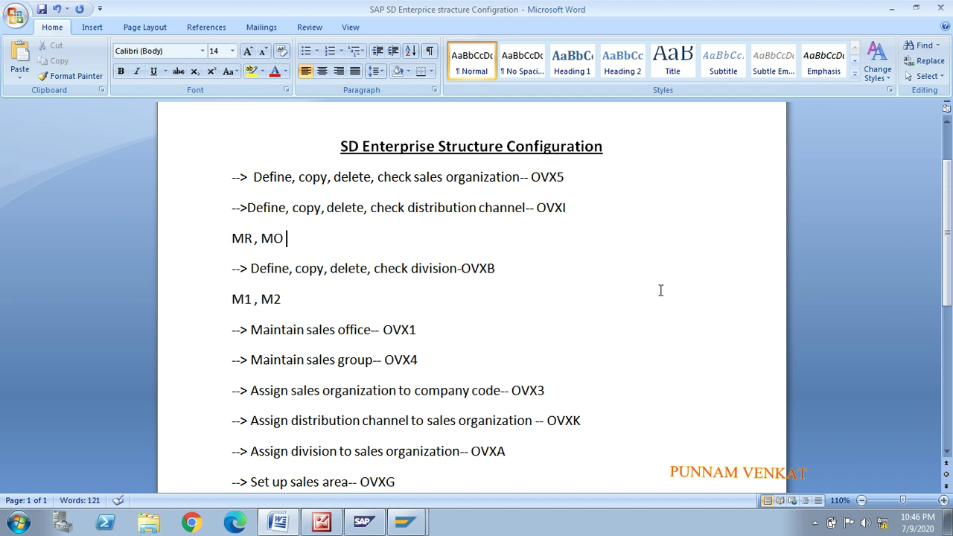
click(596, 182)
key(Return)
text(MROR)
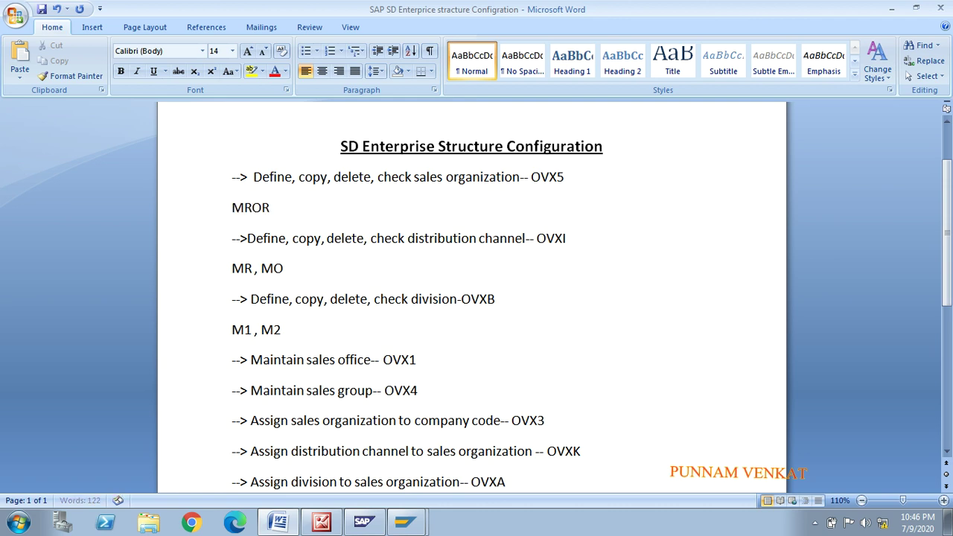
Compare the sales area and sales office in the Picture Manager organization diagram with the Maintain sales office entry in the Word list.
key(alt+Tab)
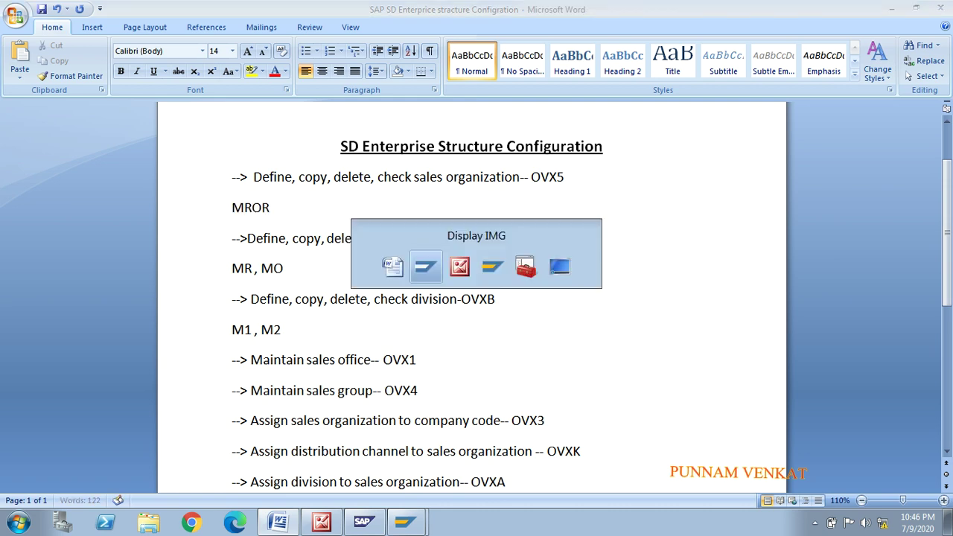
key(alt+Tab)
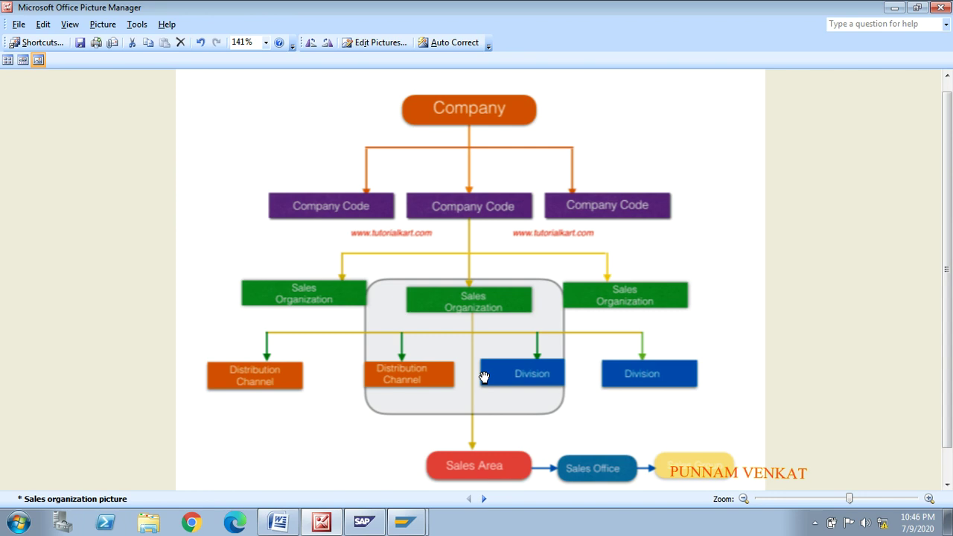
key(alt+Tab)
key(alt+Tab)
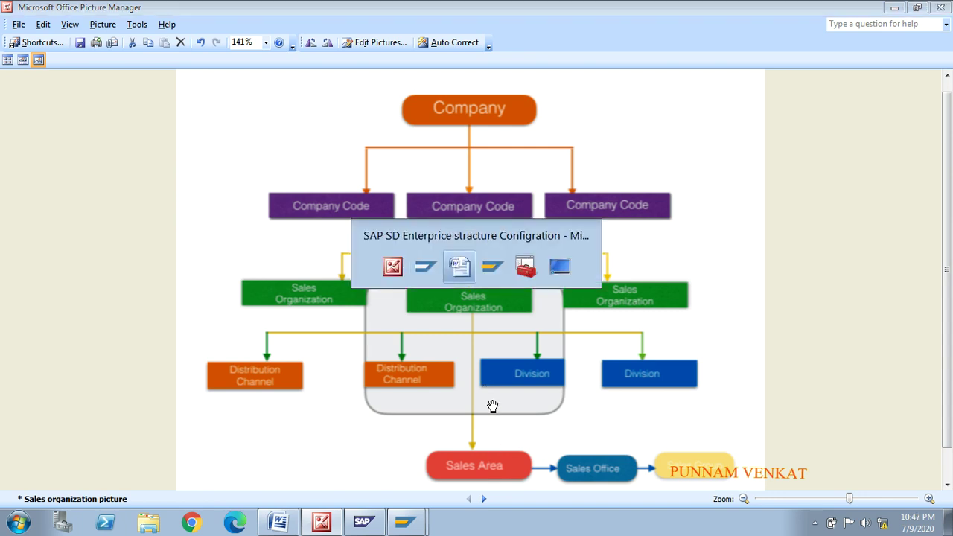
click(427, 360)
key(alt+Tab)
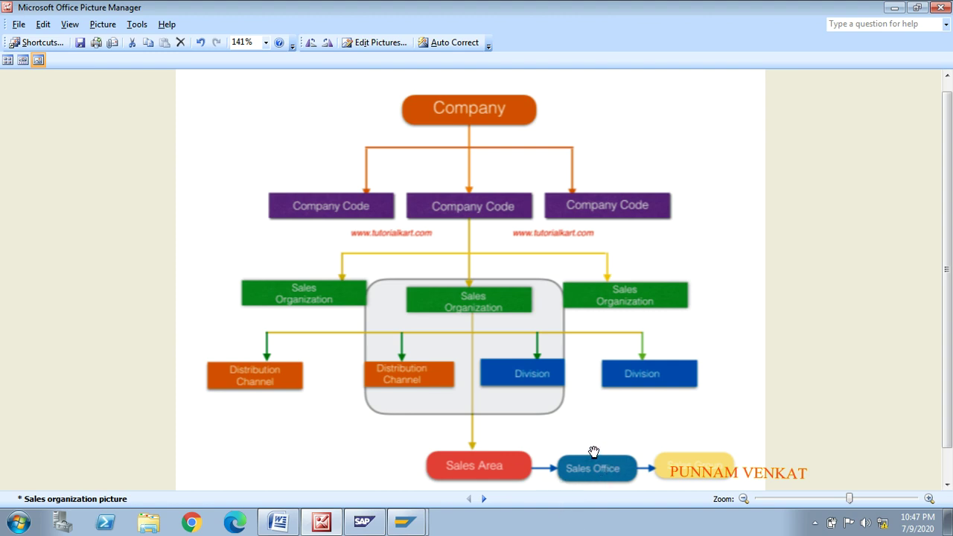
key(alt+Tab)
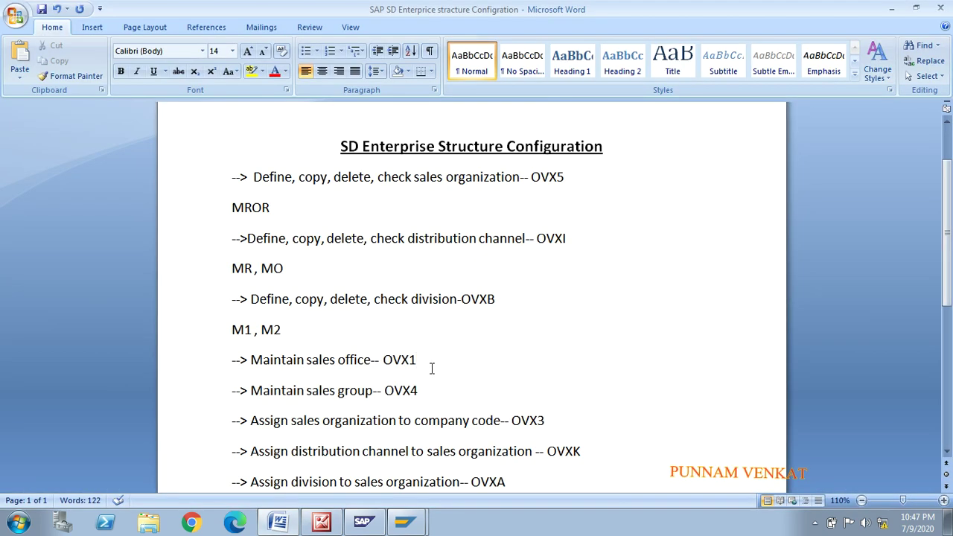
drag(435, 362, 249, 362)
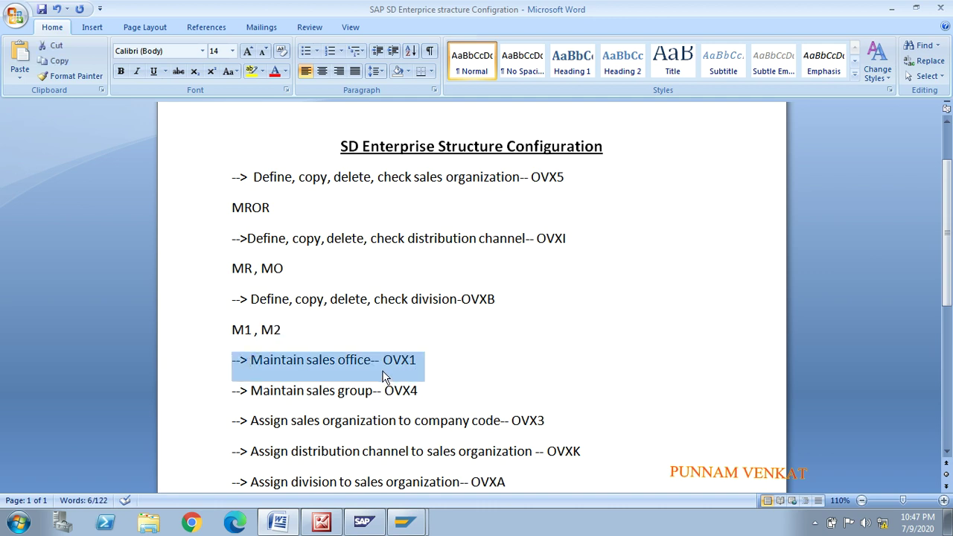
key(alt+Tab)
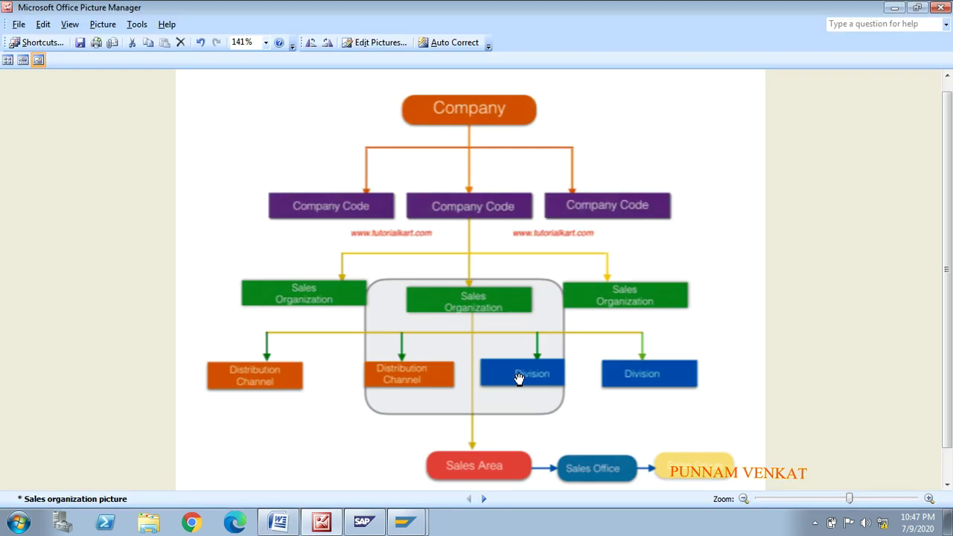
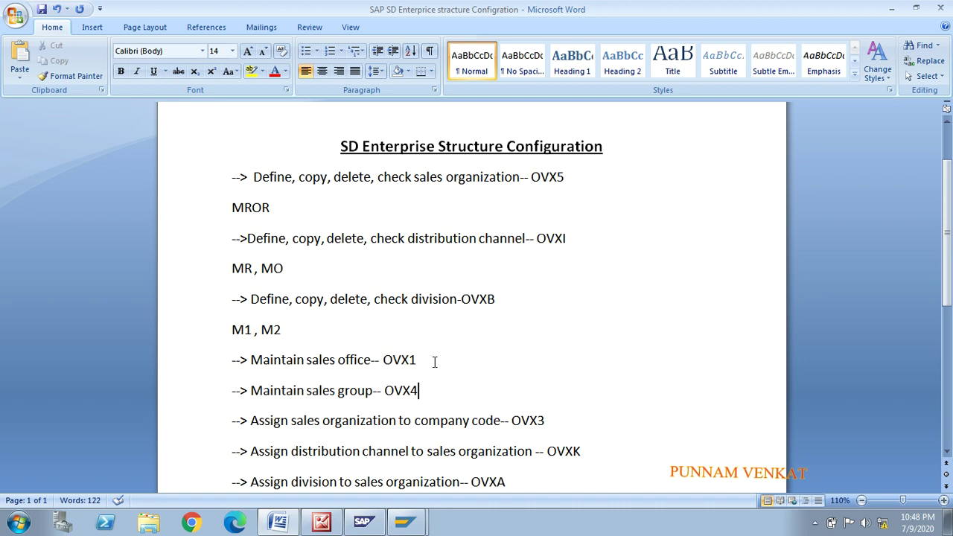
Switch to SAP, return to SAP Easy Access, and reopen the SAP Reference IMG through transaction SPRO.
key(alt+Tab)
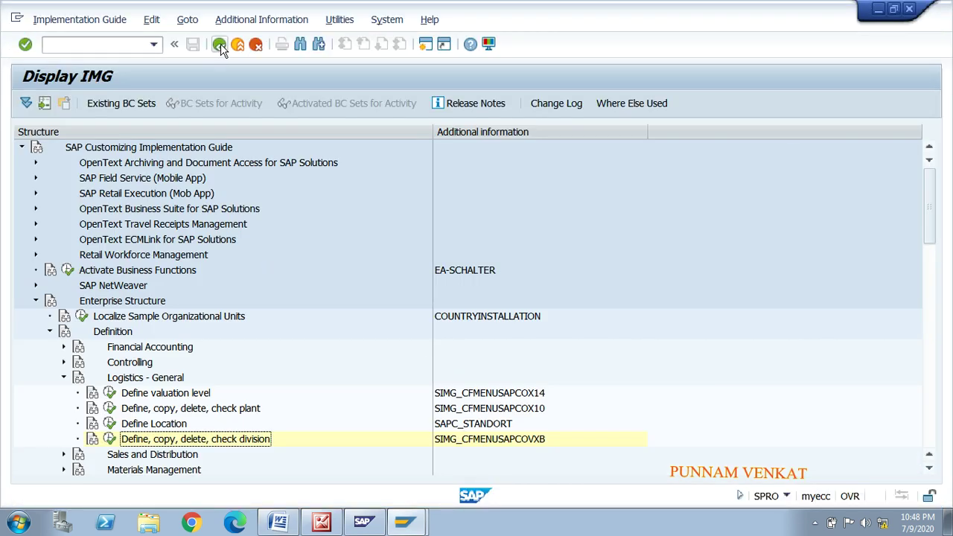
click(157, 409)
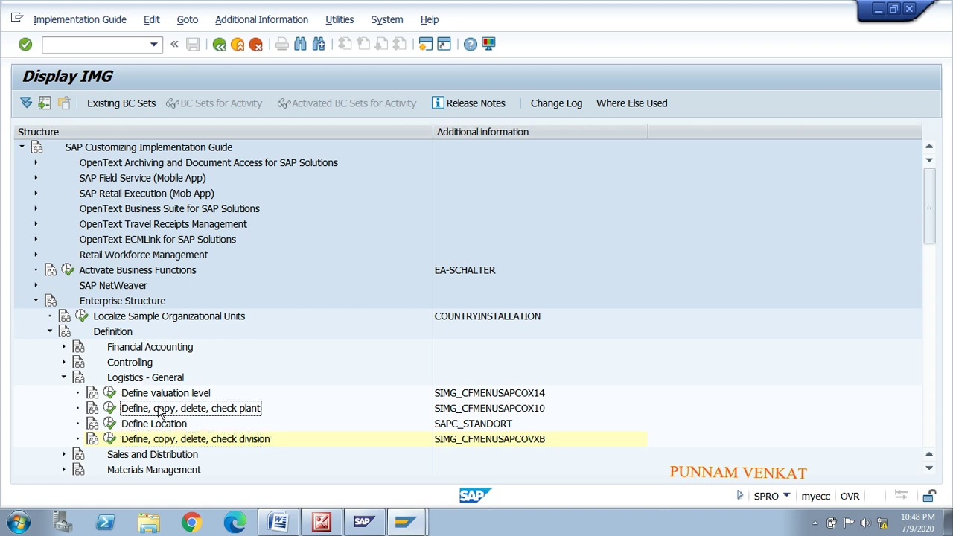
click(215, 46)
click(216, 46)
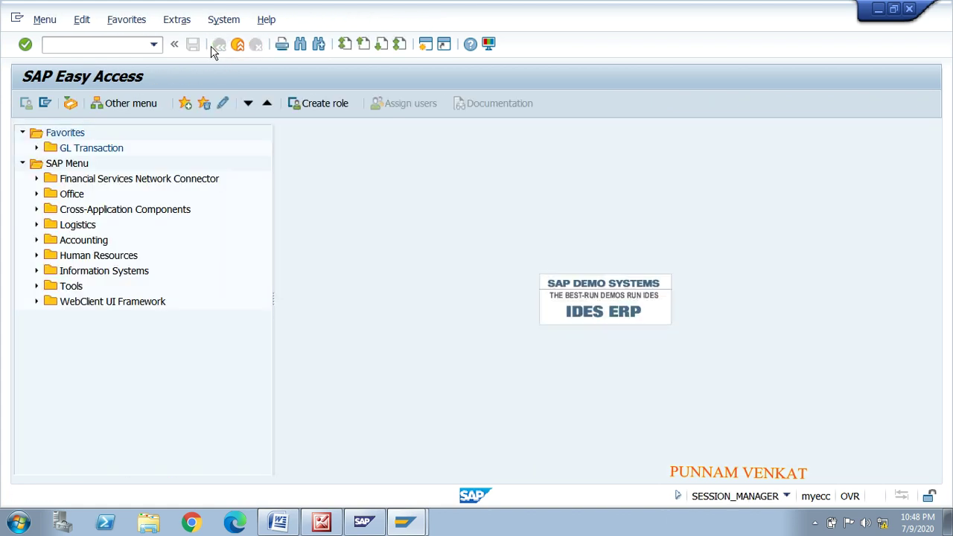
click(140, 47)
text(SPRO)
key(Return)
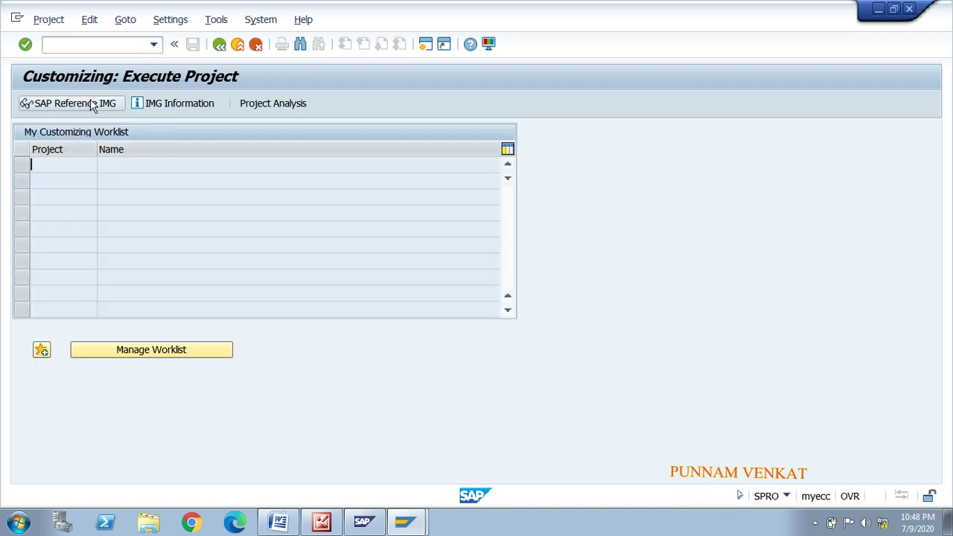
click(90, 102)
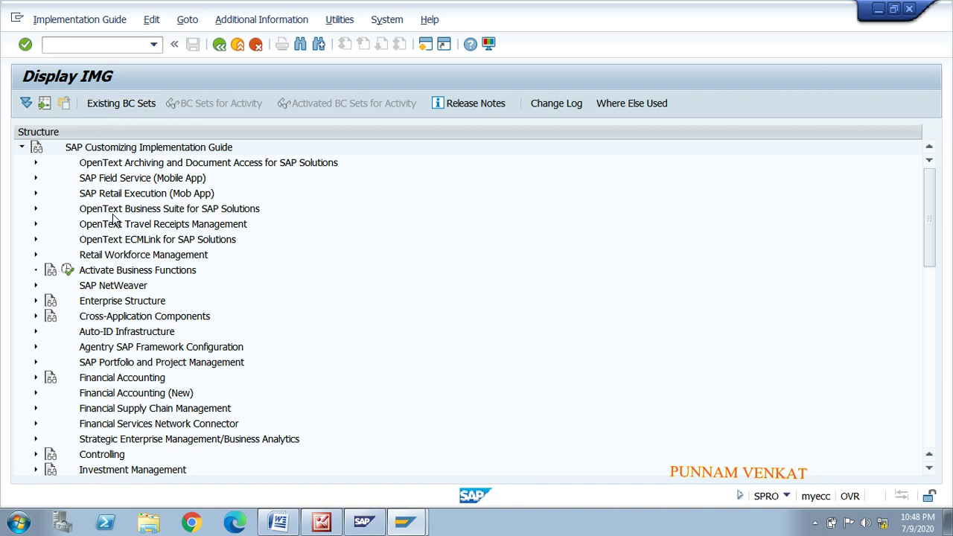
Expand the Enterprise Structure node and its Definition subnode in the IMG tree.
click(112, 213)
key(Up)
key(Down)
key(Down)
key(Down)
key(Down)
key(Down)
key(Down)
key(Down)
key(Down)
key(Down)
key(Down)
key(Down)
key(Down)
key(Down)
key(Down)
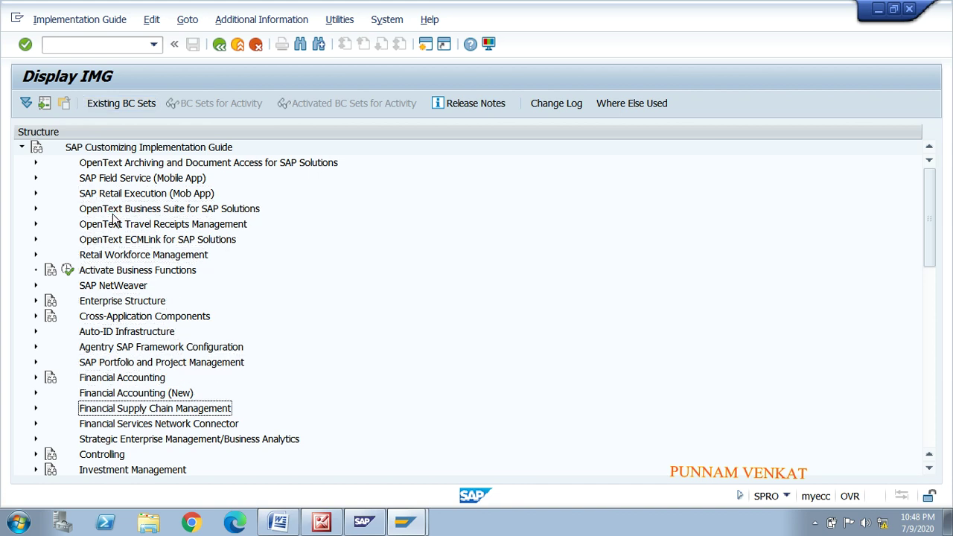
key(Up)
key(Up)
key(Up)
key(Up)
key(Up)
key(Up)
key(Up)
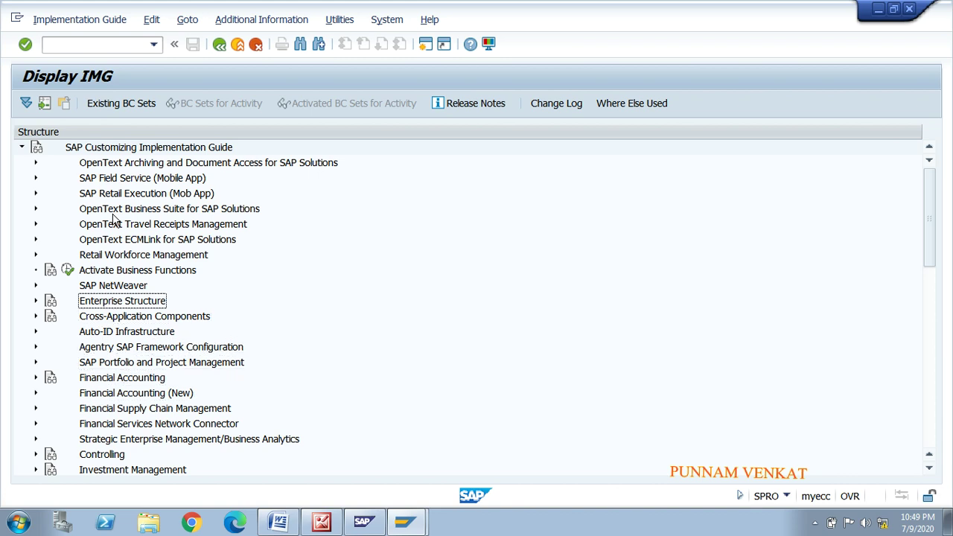
key(Right)
key(Down)
key(Right)
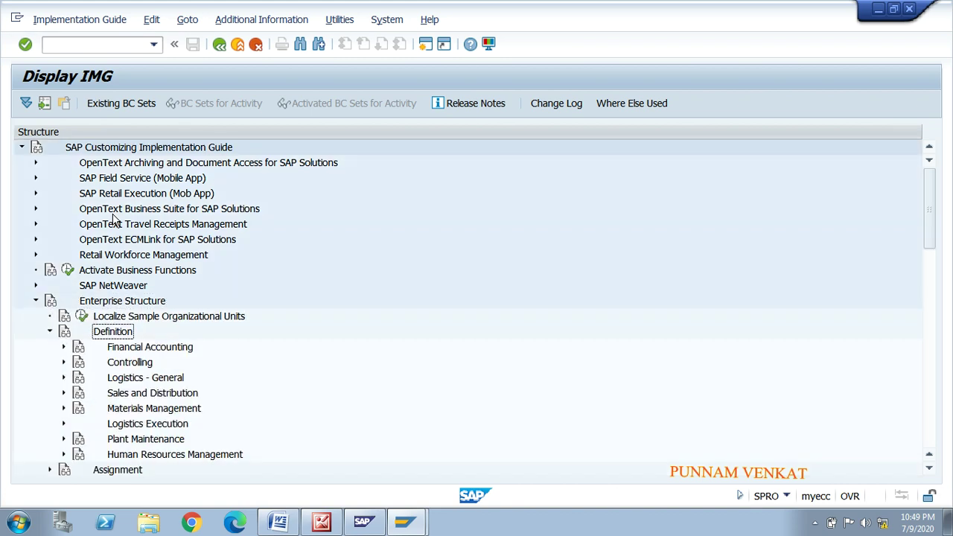
Open the Maintain sales office activity under Sales and Distribution and start new entries in the Sales offices table.
key(Down)
key(Down)
key(Down)
key(Down)
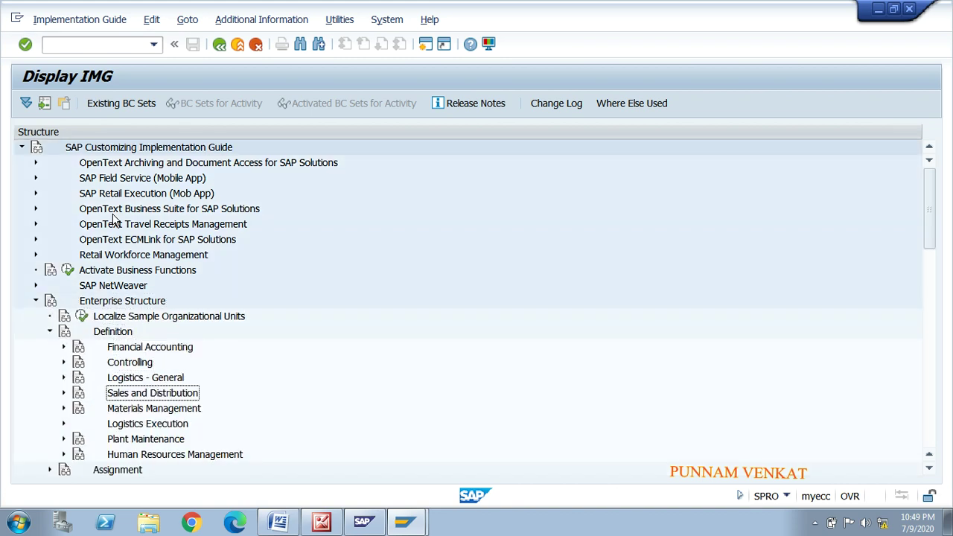
key(Right)
key(Down)
key(Down)
key(Down)
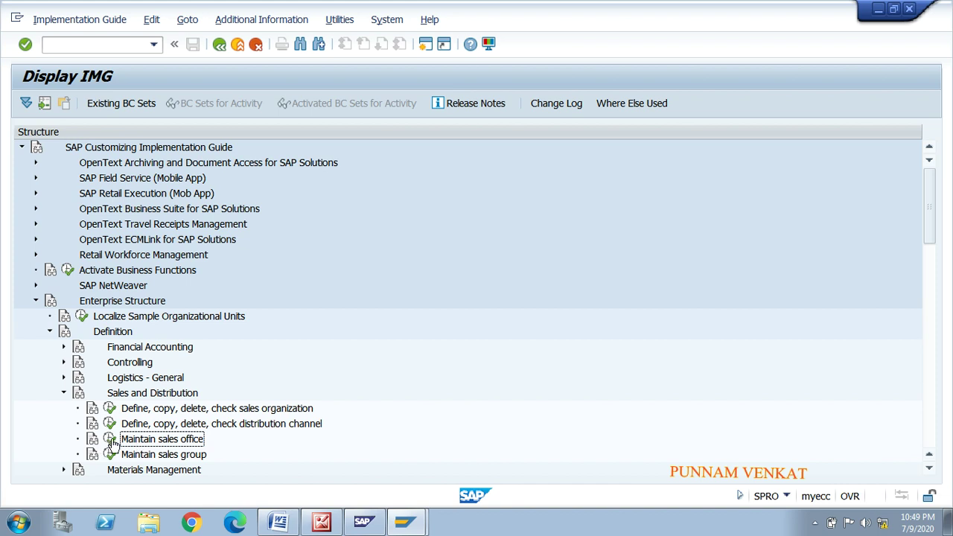
click(109, 439)
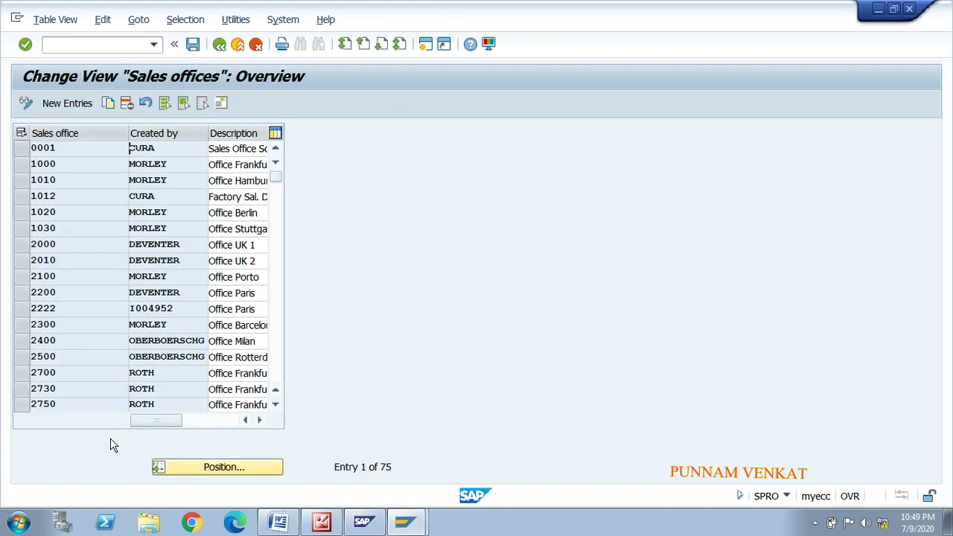
click(67, 104)
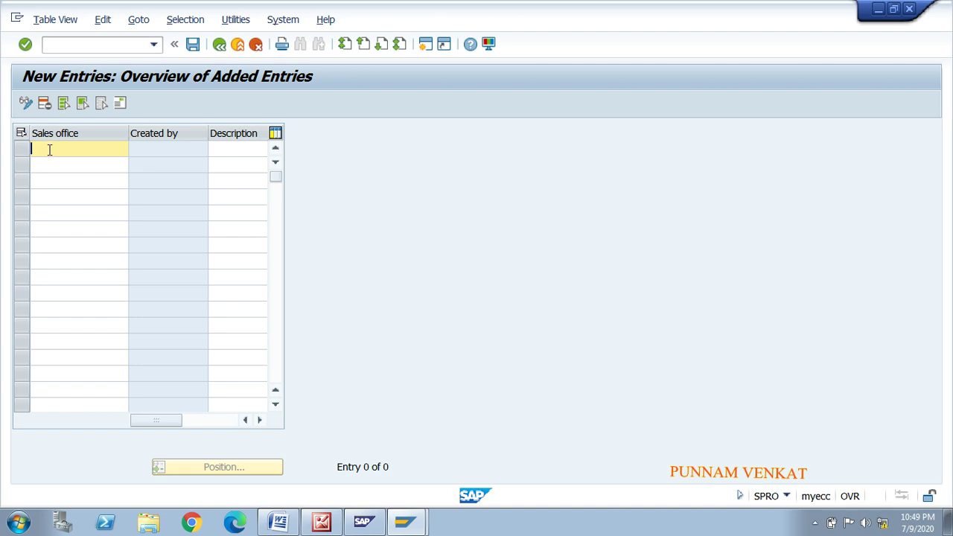
Enter sales office MRSO with the description "MR Sales office" in the first new row and open its address form.
text(MRSD)
key(Return)
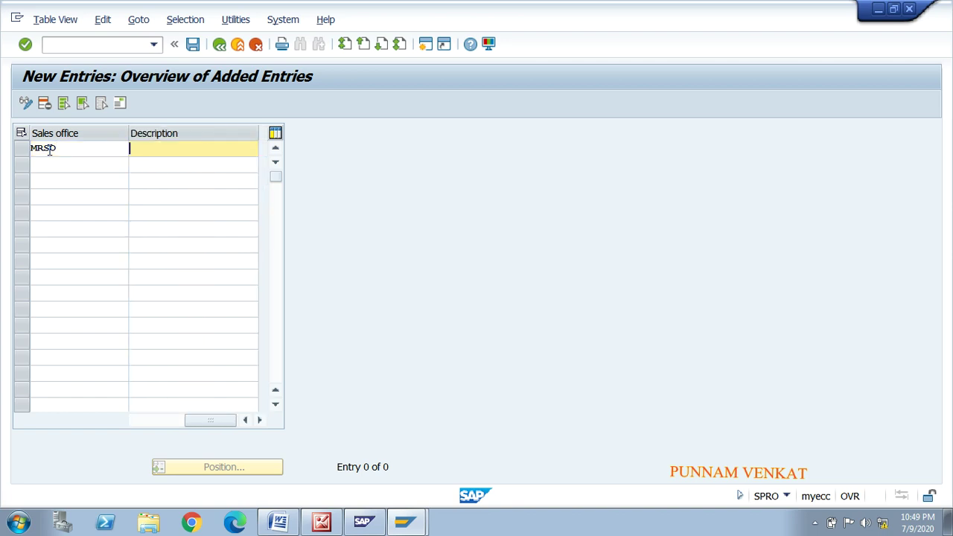
text(MR SALES)
key(BackSpace)
key(BackSpace)
key(BackSpace)
key(BackSpace)
text(ales office)
click(49, 150)
key(Return)
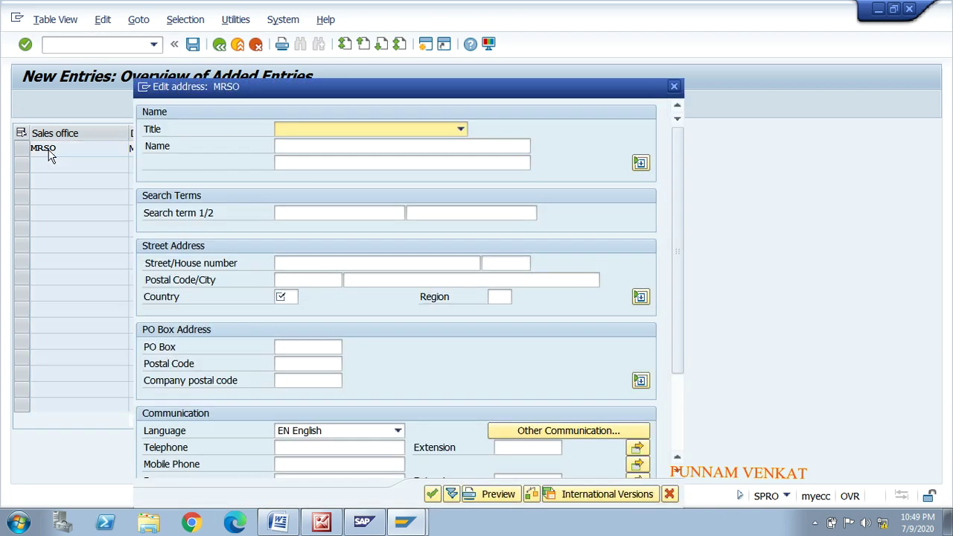
Fill in the MRSO address name as "Mr sales office _Hyderabad" and the first search term as "mrso".
drag(432, 90, 585, 21)
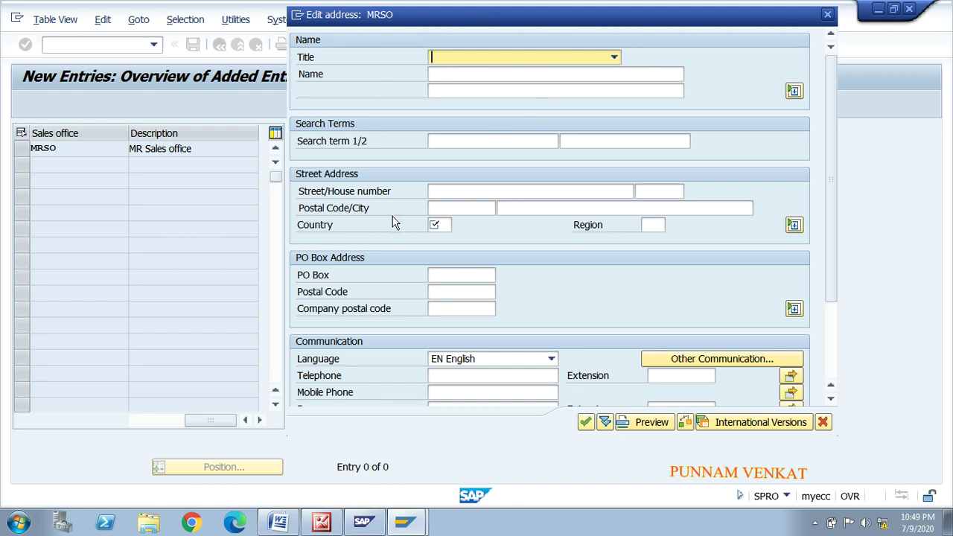
click(452, 74)
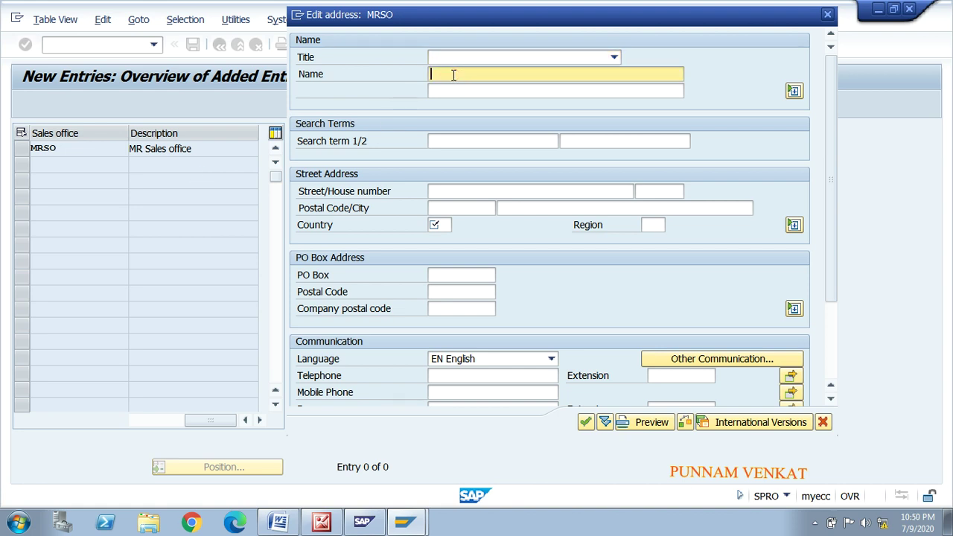
text(mr)
key(BackSpace)
key(BackSpace)
text(Mr )
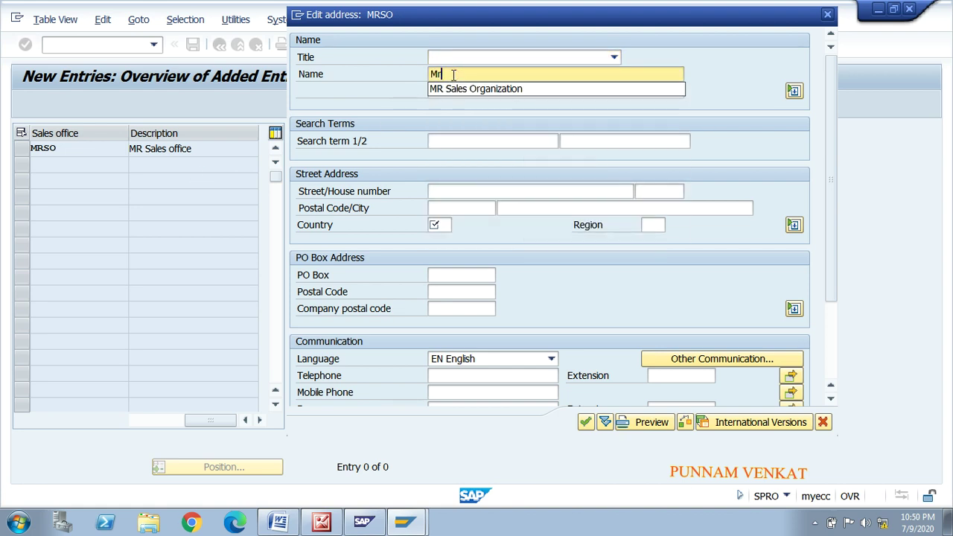
text(sales of)
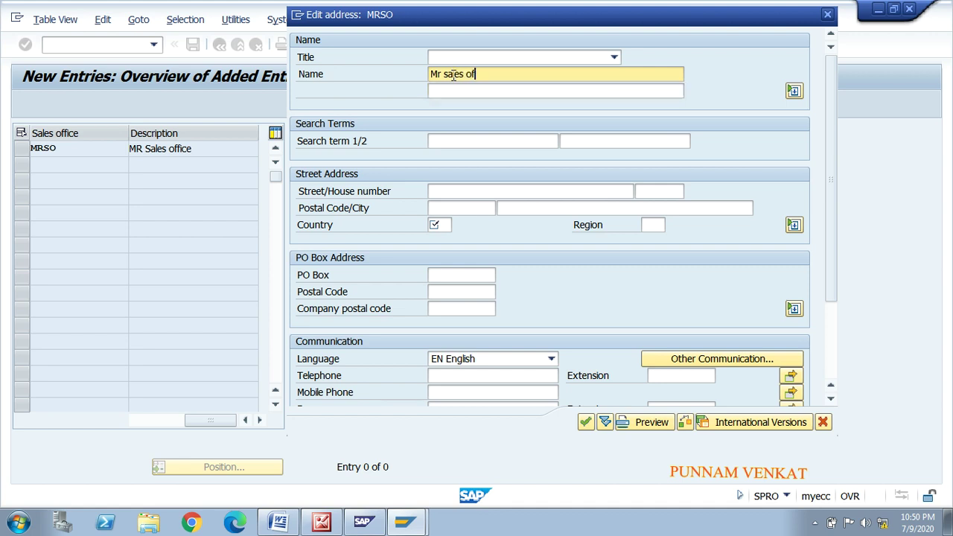
text(fice _Hyderabad)
key(Return)
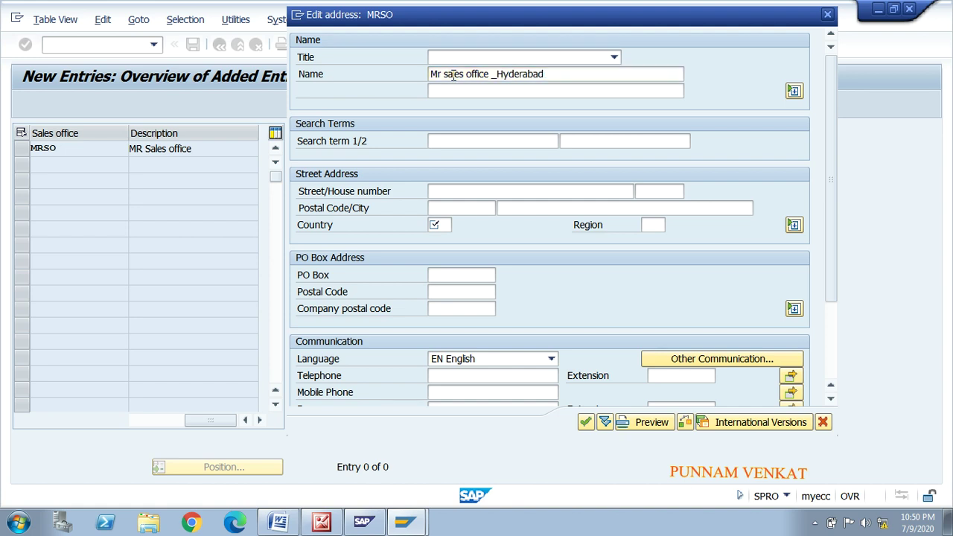
text(mrso)
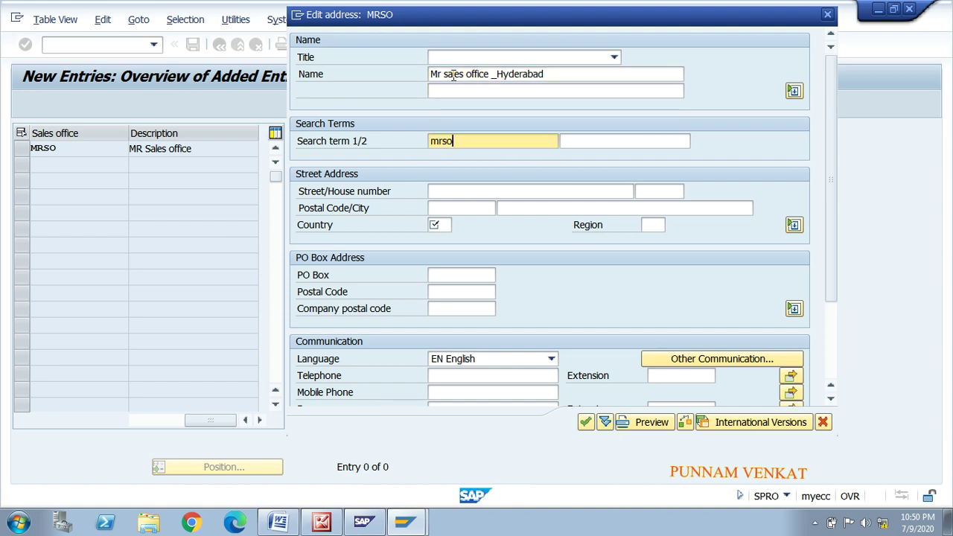
key(Tab)
key(Tab)
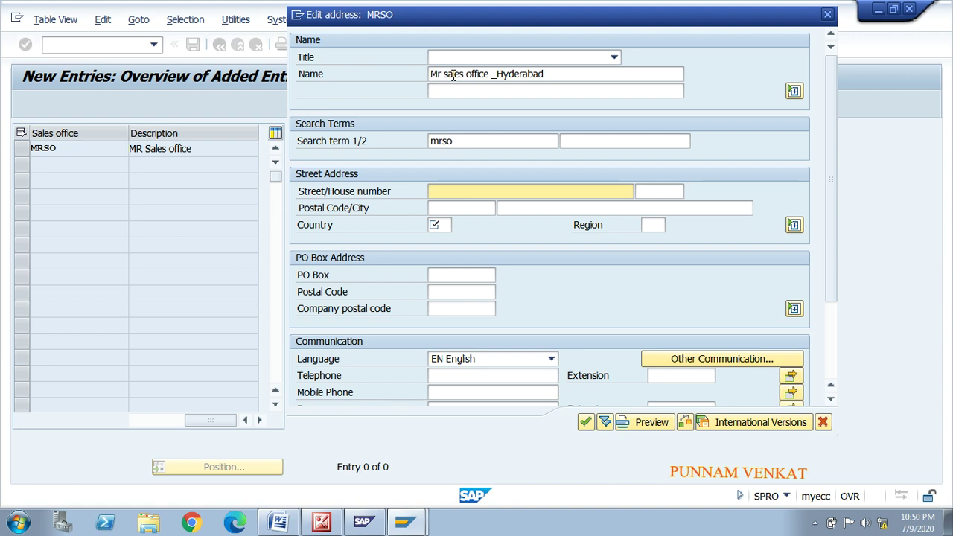
Fill in the street, house number, postal code and city of the sales office address.
text(Am)
key(BackSpace)
text(meerpet)
key(Tab)
text(8877)
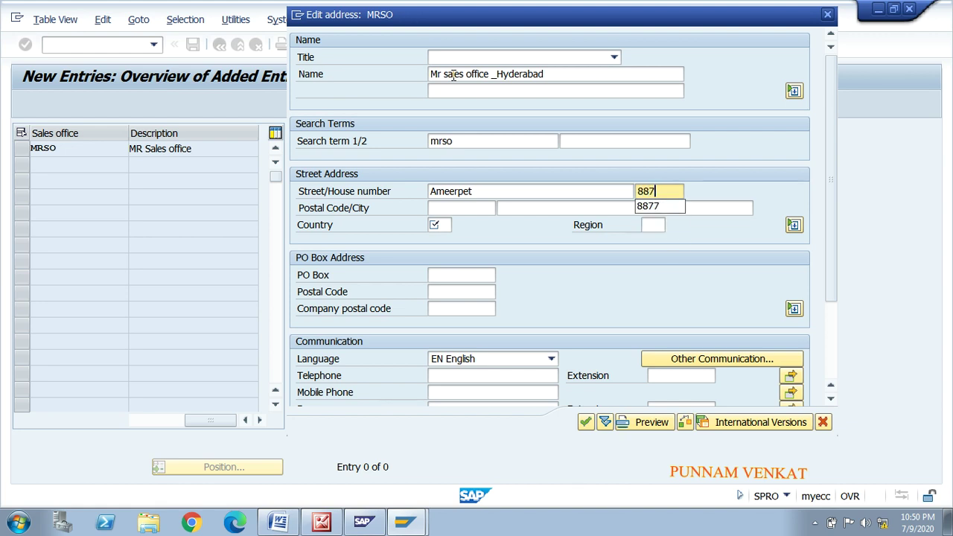
key(Tab)
text(50)
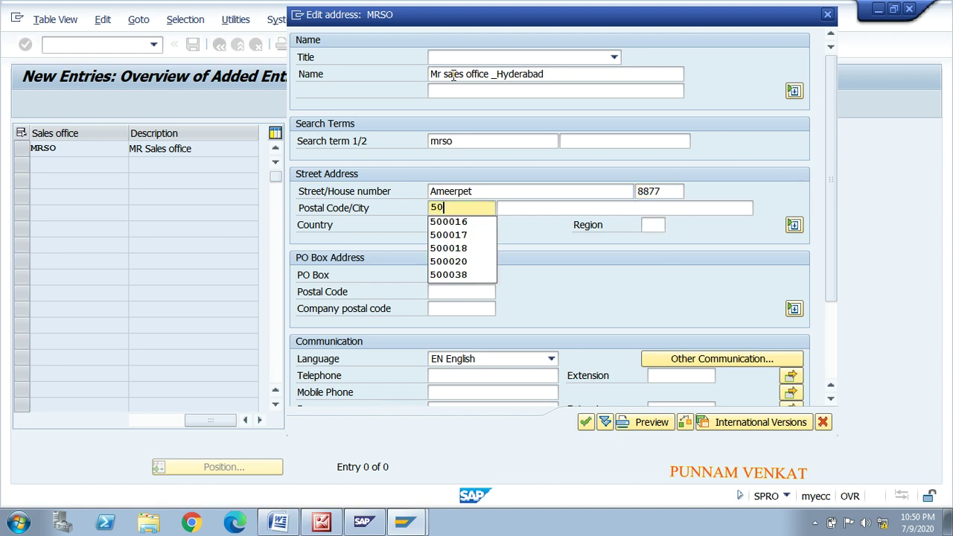
text(0016)
key(Tab)
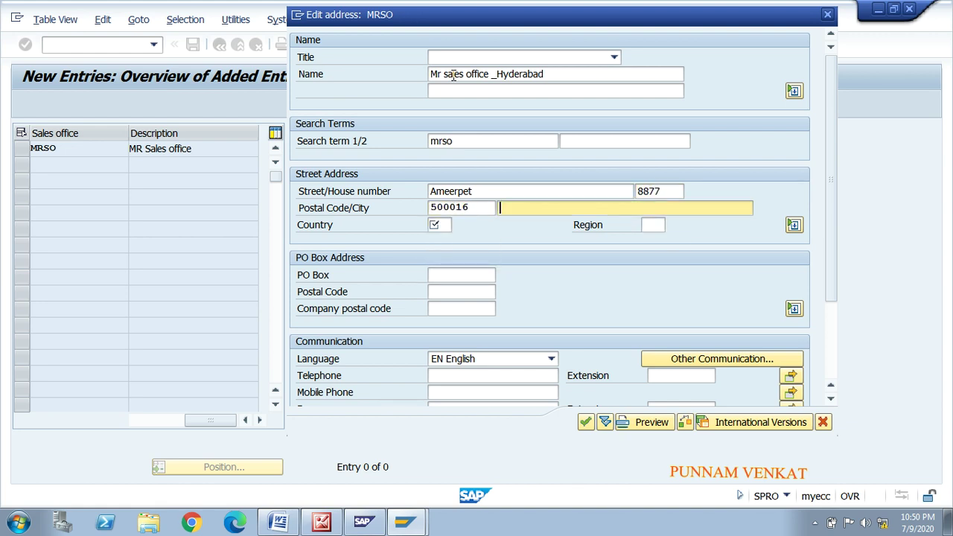
text(hy)
key(Down)
key(Tab)
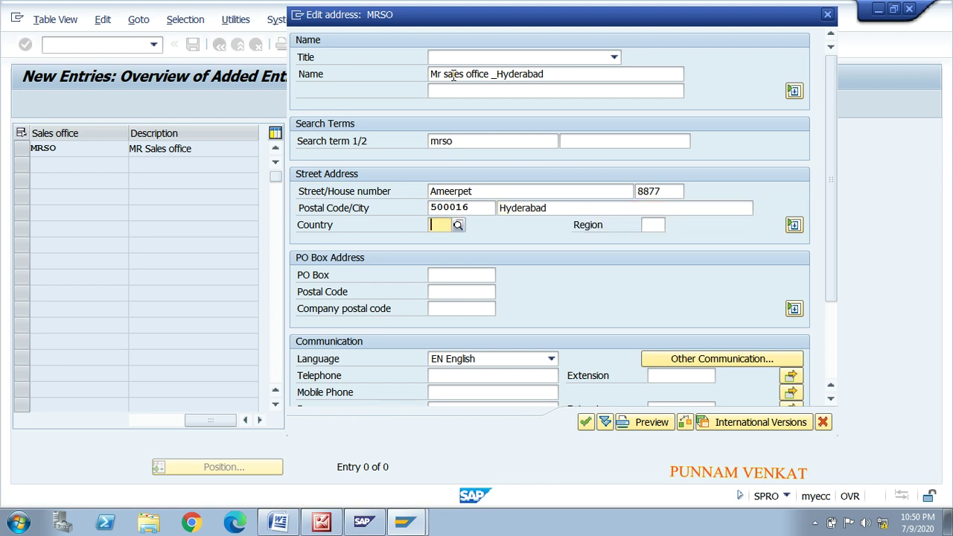
Set the street address country to IN and the region to 01.
text(i)
key(Down)
key(Tab)
text(0)
key(Down)
key(Tab)
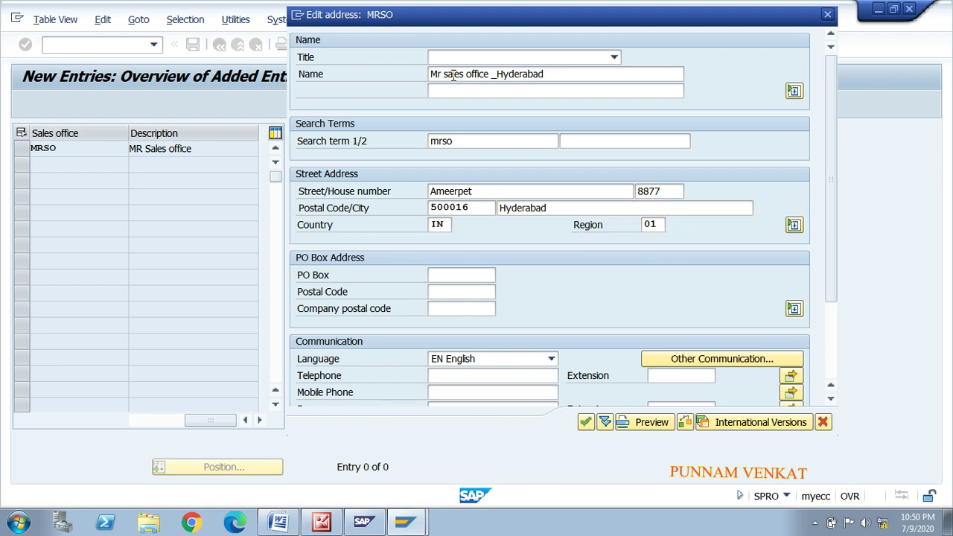
Fill in the PO box and its postal code in the PO Box Address section.
text(5)
key(Down)
key(Tab)
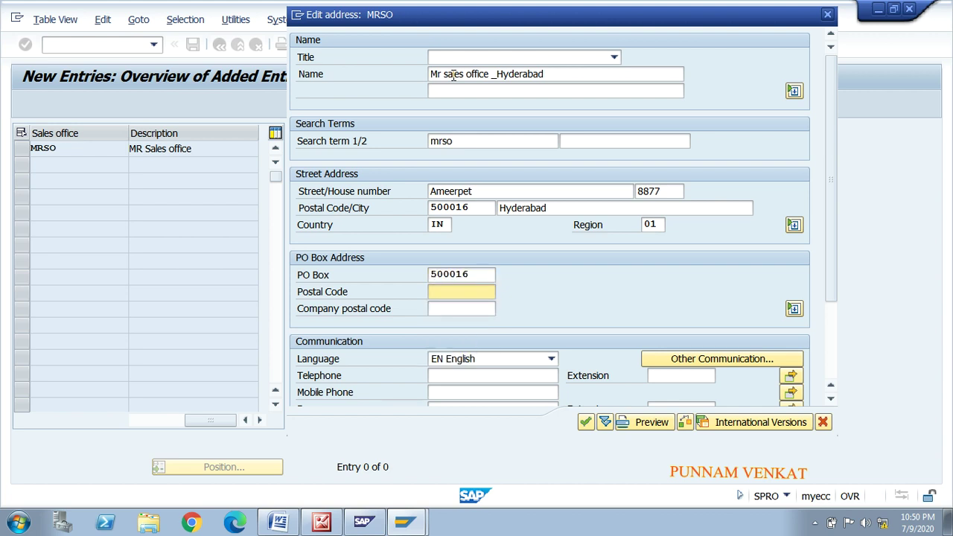
key(Tab)
key(shift+Tab)
text(5)
key(Down)
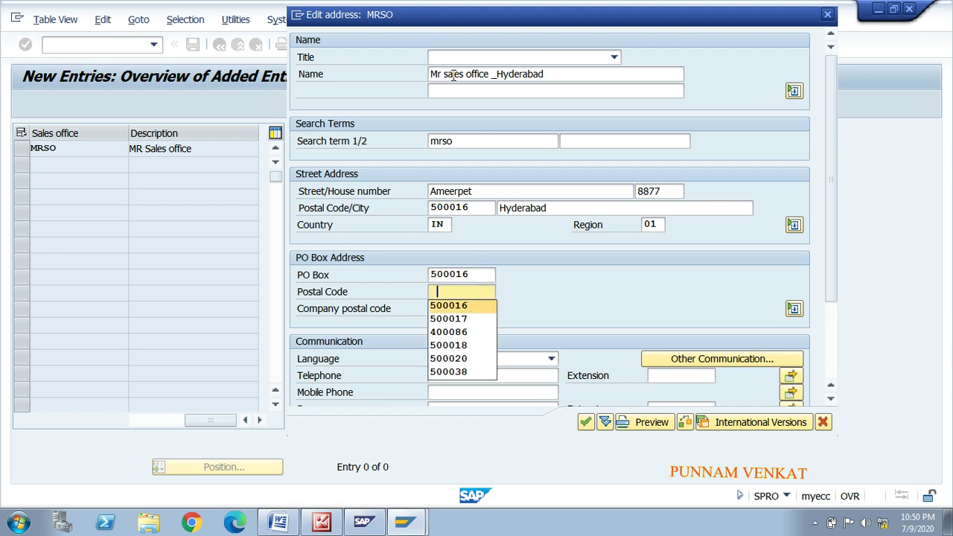
key(Tab)
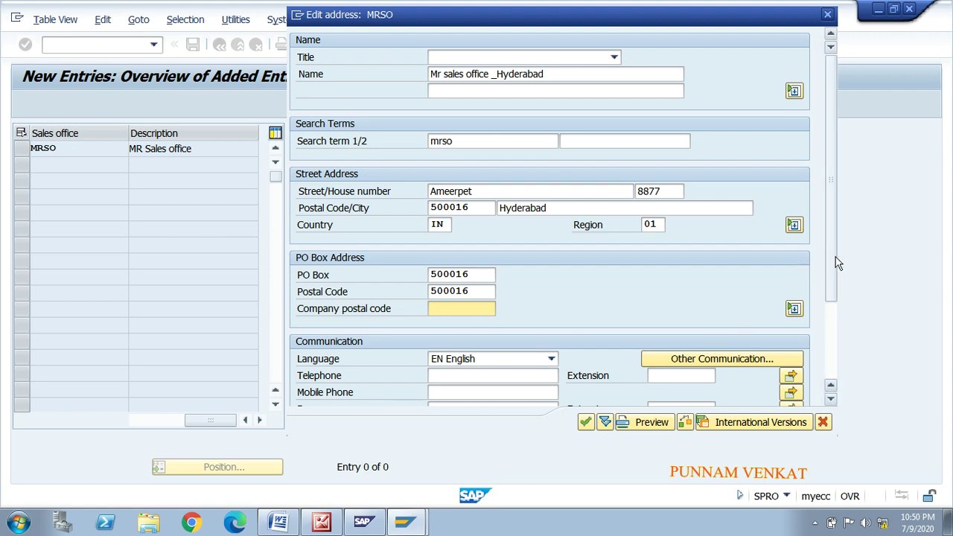
Accept the address and save sales office MRSO to the customizing request "SAP Implementation MR Group Of Companies".
drag(837, 262, 834, 326)
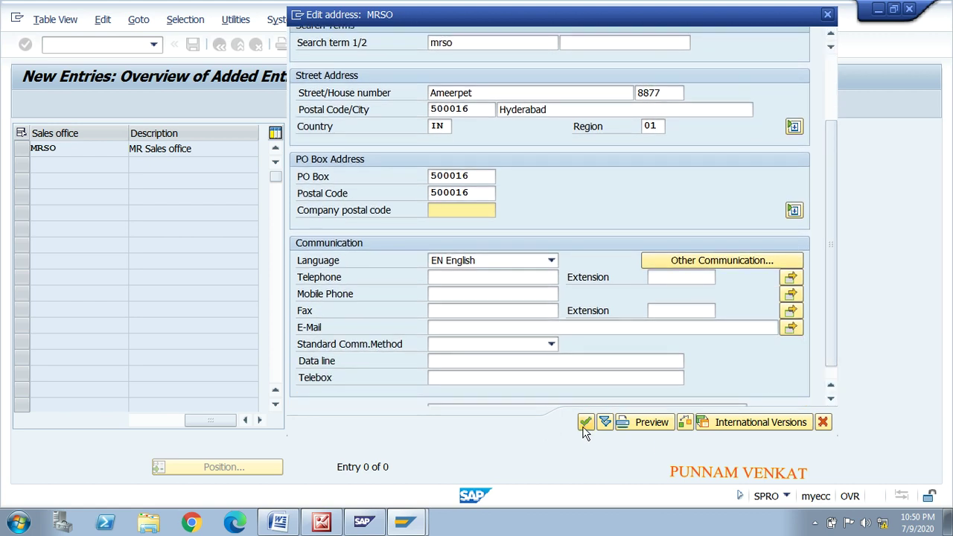
click(584, 429)
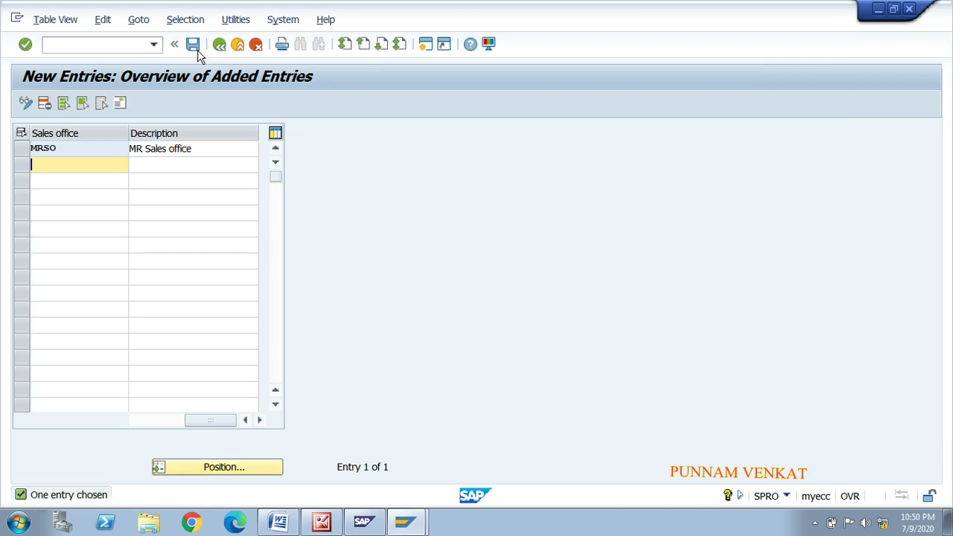
click(195, 48)
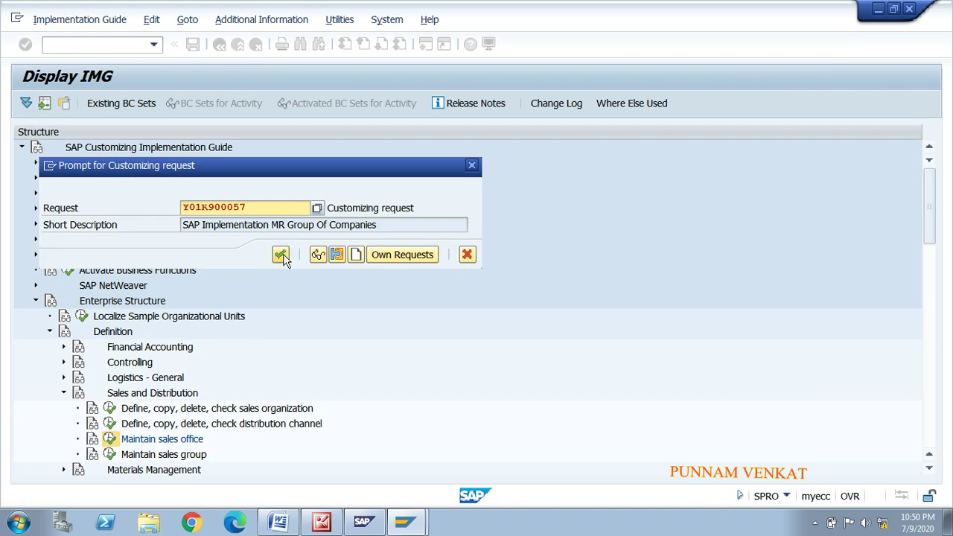
click(280, 254)
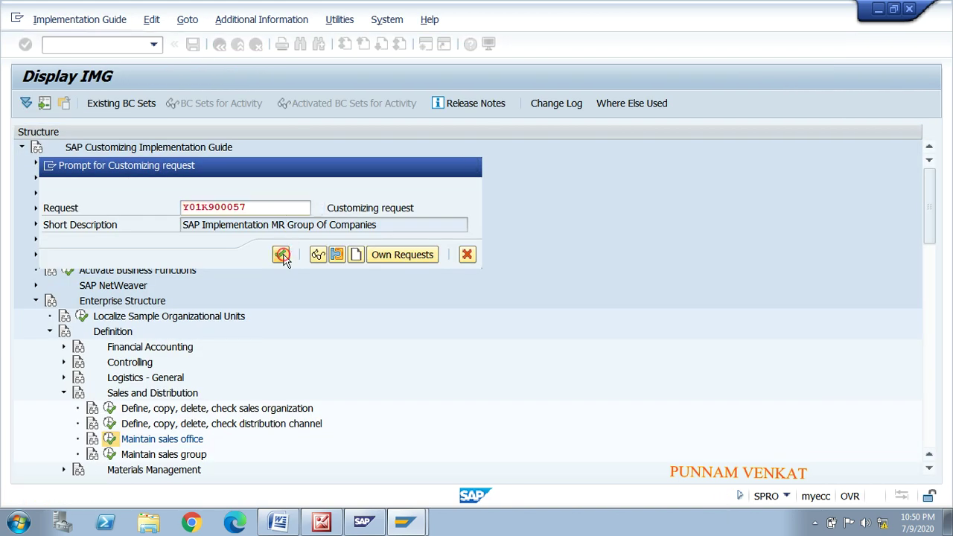
Switch to Picture Manager to examine where the sales office sits in the sales organization diagram, and return to SAP.
key(alt+Tab)
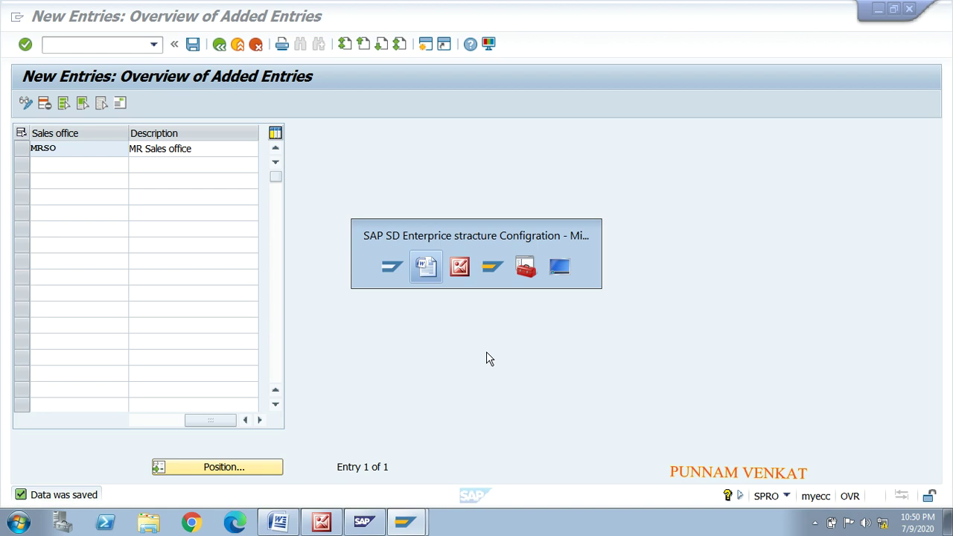
key(alt+Tab)
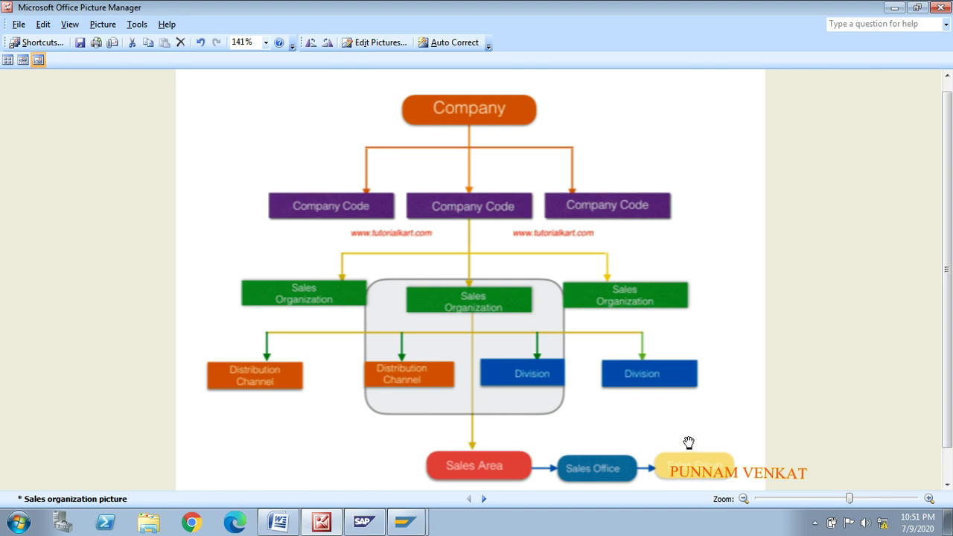
key(alt+Tab)
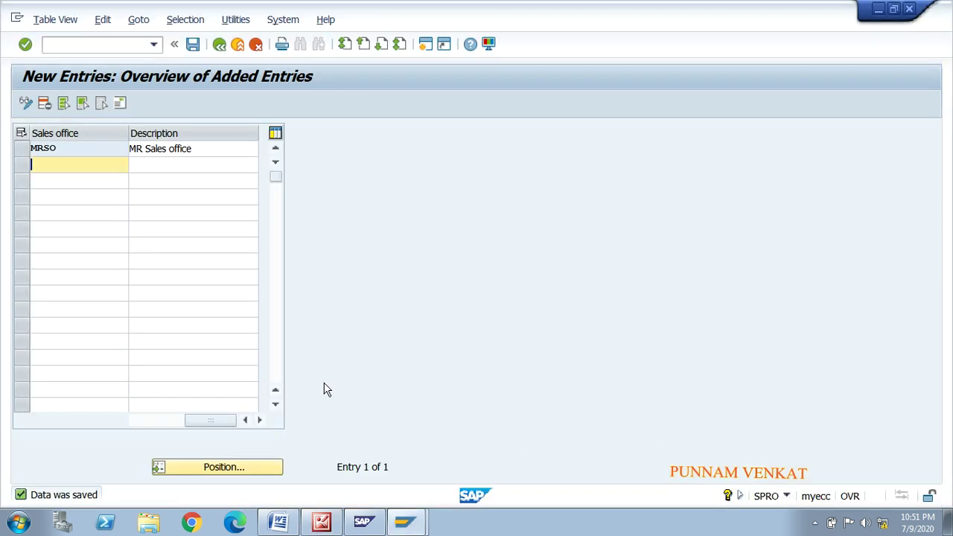
Switch to the Word notes, add MRSO on a new line beneath "Maintain sales office-- OVX1", and return to SAP.
key(alt+Tab)
key(alt+Tab)
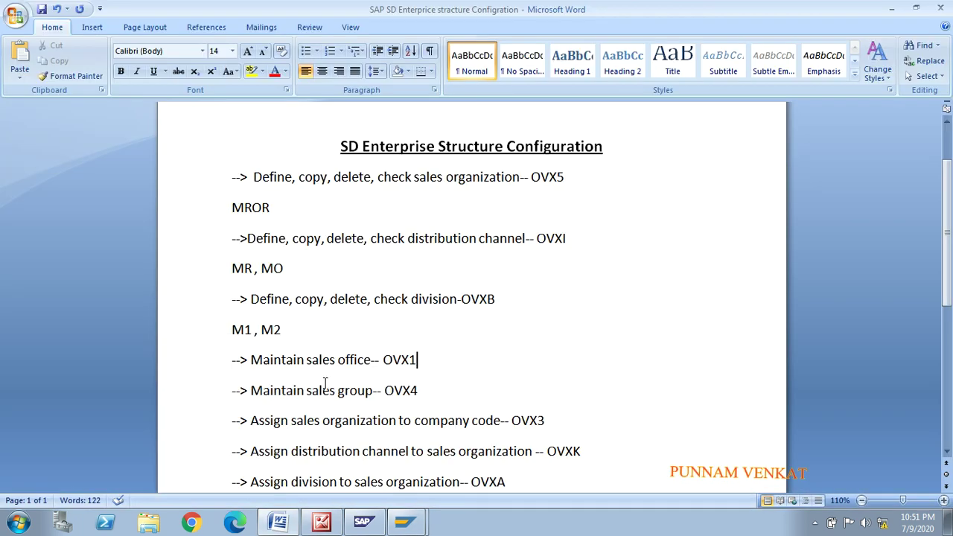
click(422, 374)
key(Return)
text(mr)
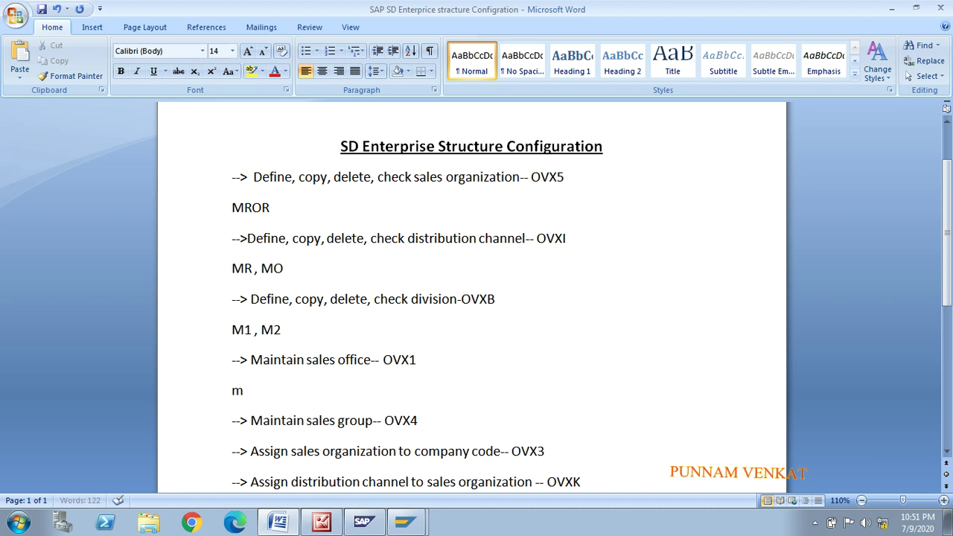
key(BackSpace)
key(BackSpace)
text(MRSO)
key(alt+Tab)
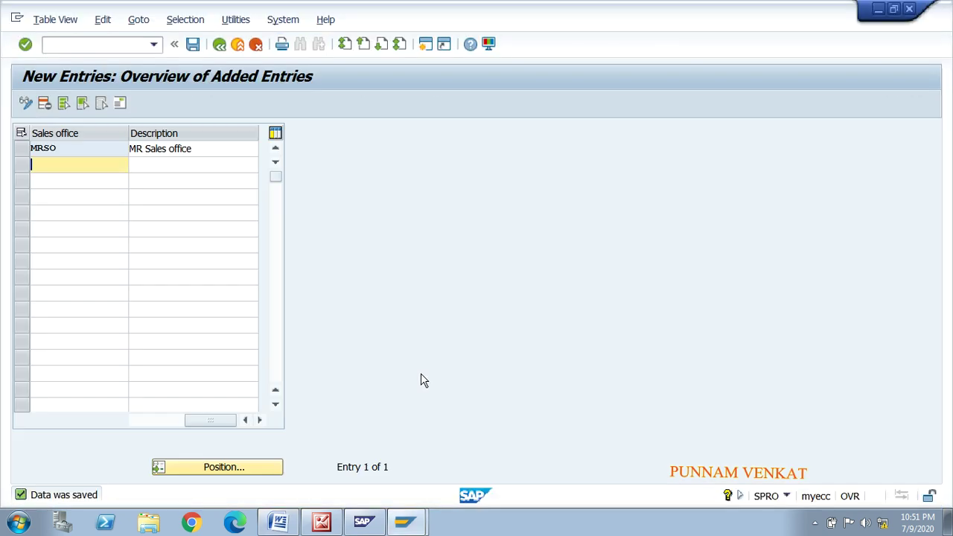
Switch to the Word notes, insert an empty line beneath "Maintain sales group-- OVX4", and switch back to SAP.
key(alt+Tab)
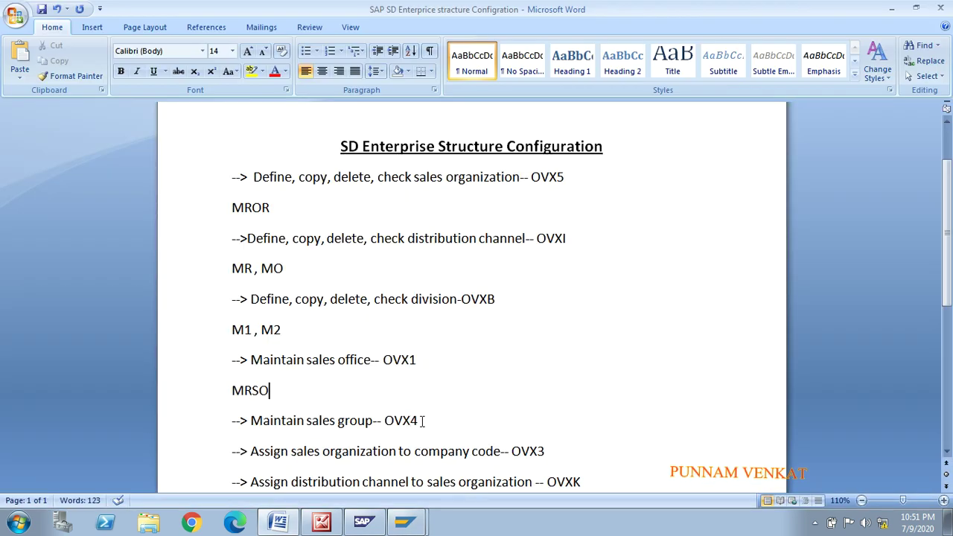
drag(429, 421, 338, 430)
click(453, 424)
key(Return)
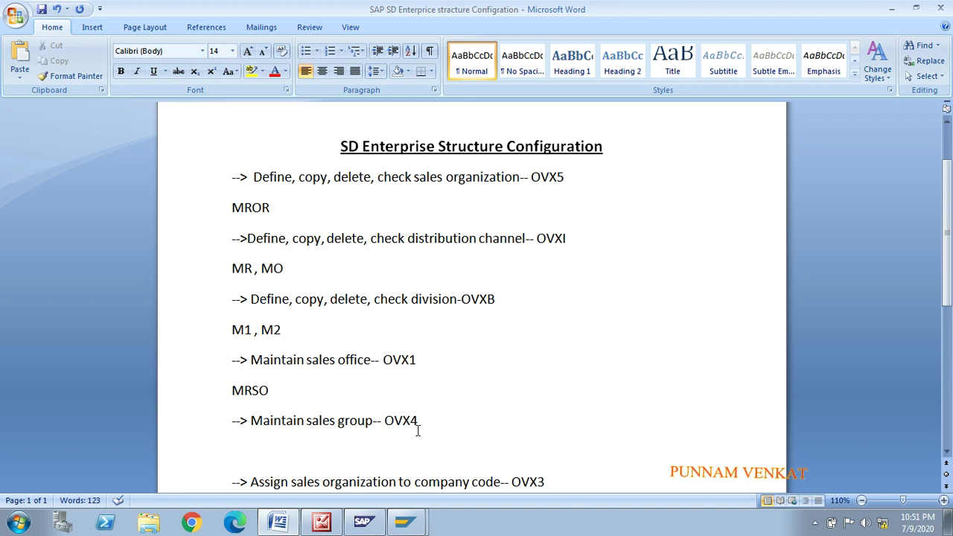
key(alt+Tab)
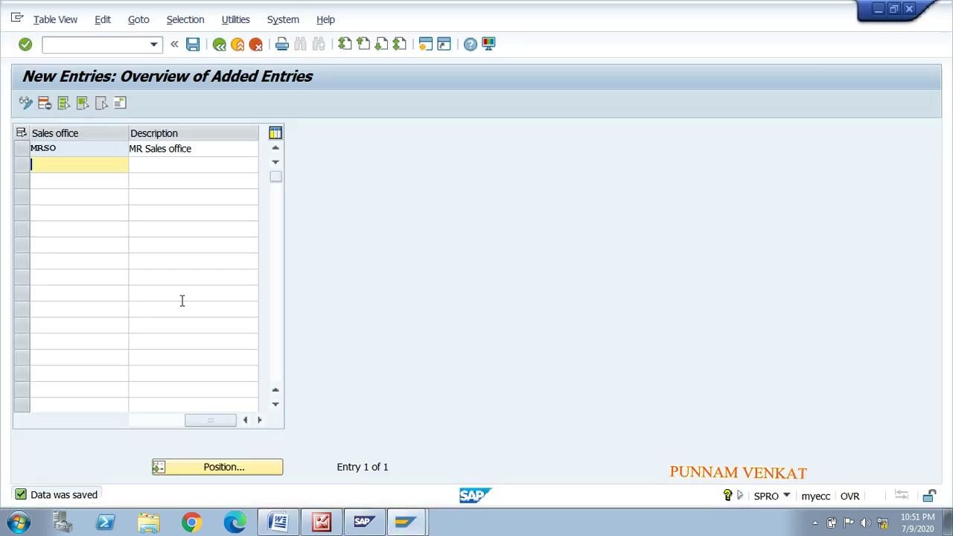
Save and leave the sales office entries, and start new entries in the Maintain sales group activity.
click(192, 44)
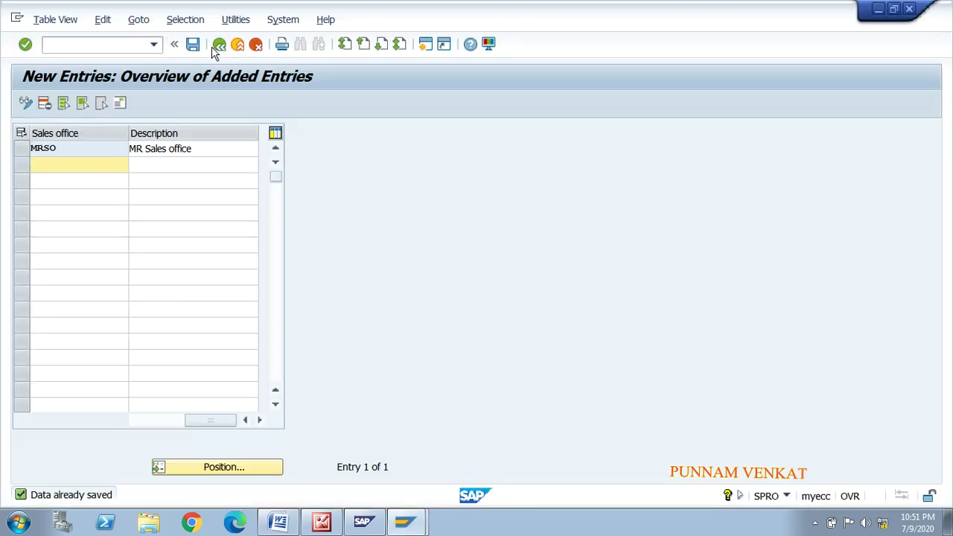
click(218, 45)
click(217, 45)
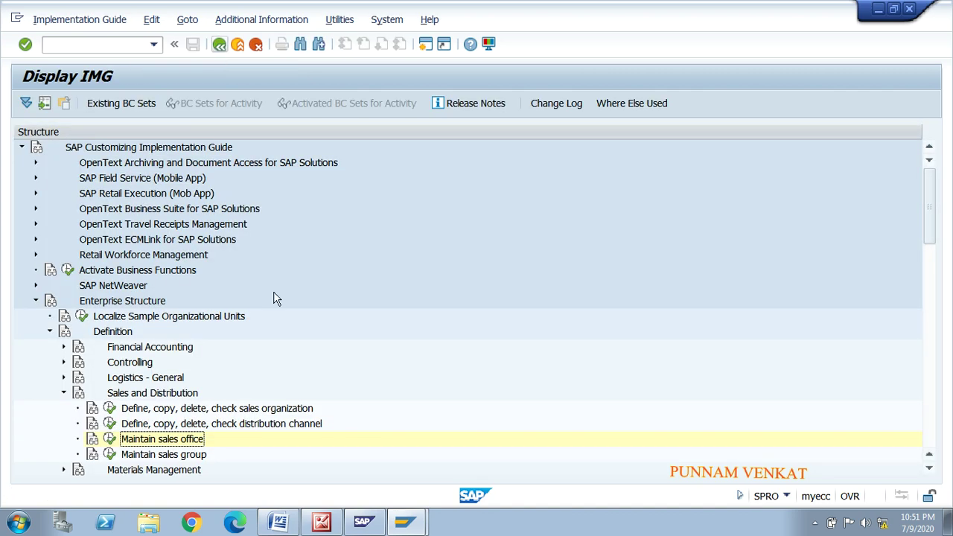
click(110, 453)
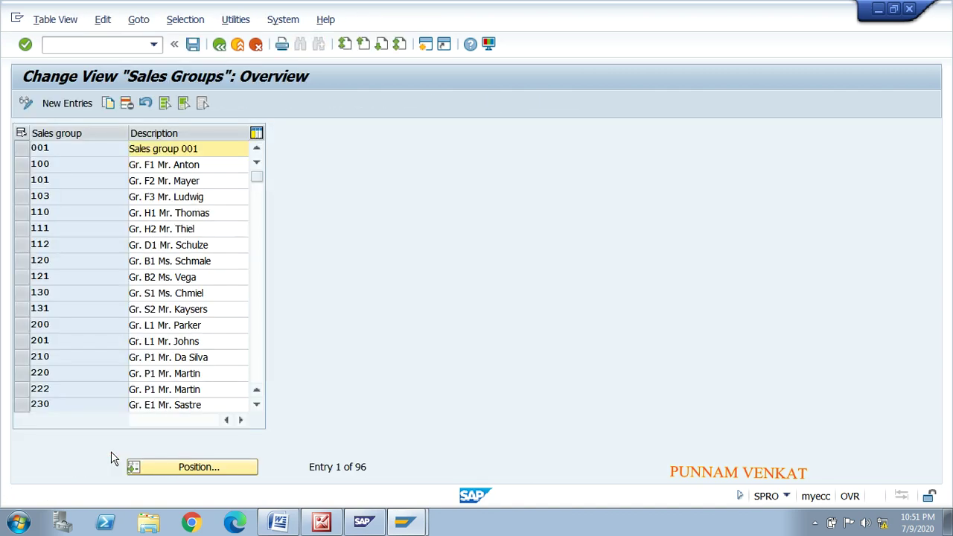
click(67, 103)
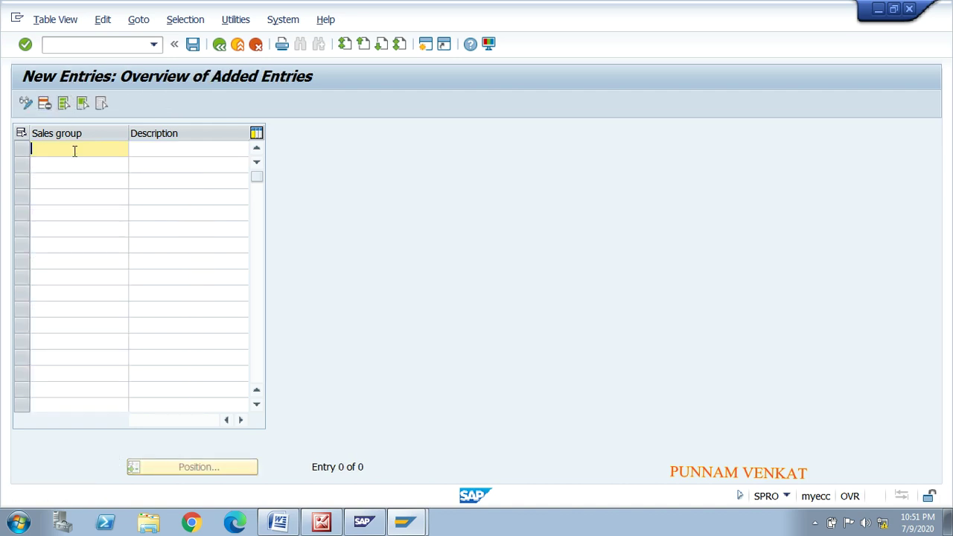
Enter a new sales group MSG with the description MR Sales Group.
text(MRS)
key(Tab)
click(74, 151)
key(BackSpace)
key(BackSpace)
text(MSG)
key(Tab)
text(MR SAL)
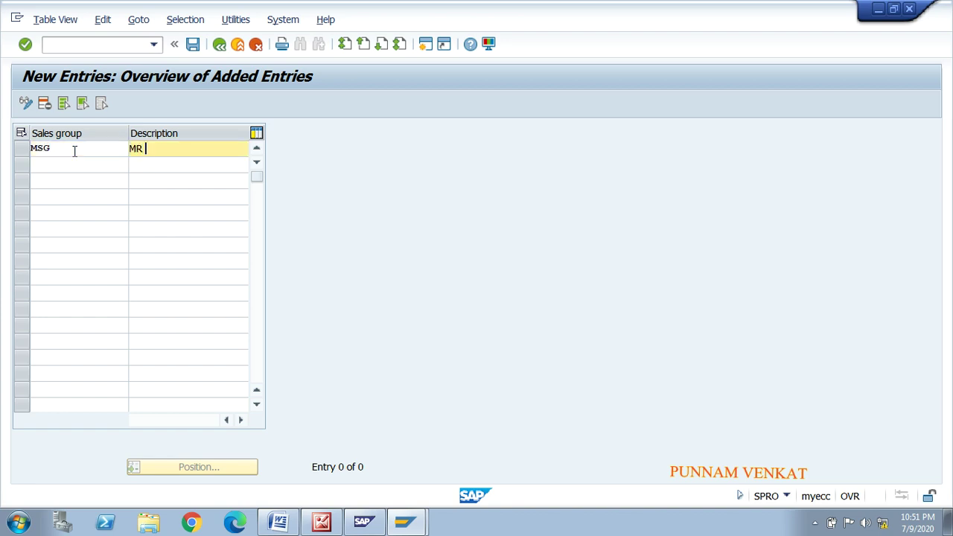
key(BackSpace)
key(BackSpace)
text(ales Group)
key(Return)
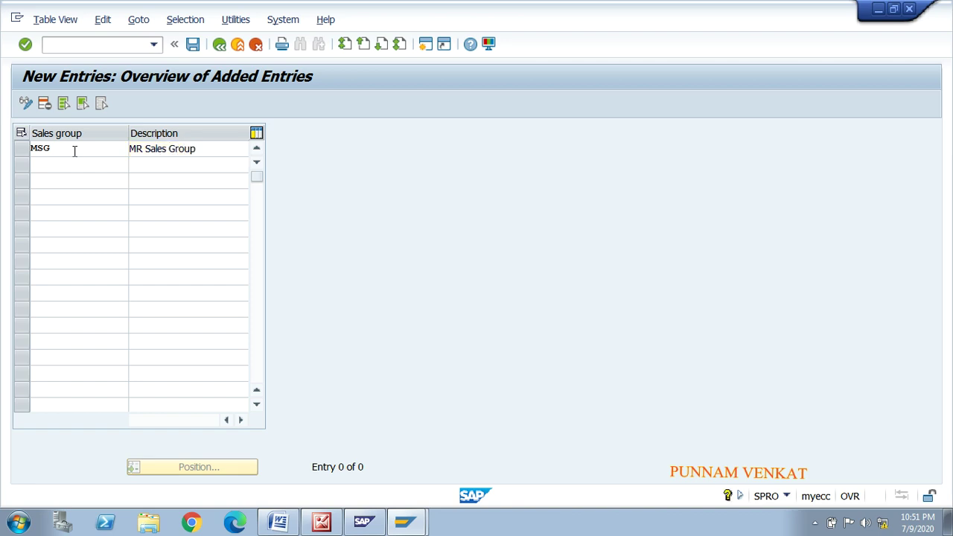
Save the sales group in customizing request Y01K900057 and return to the IMG structure.
click(192, 49)
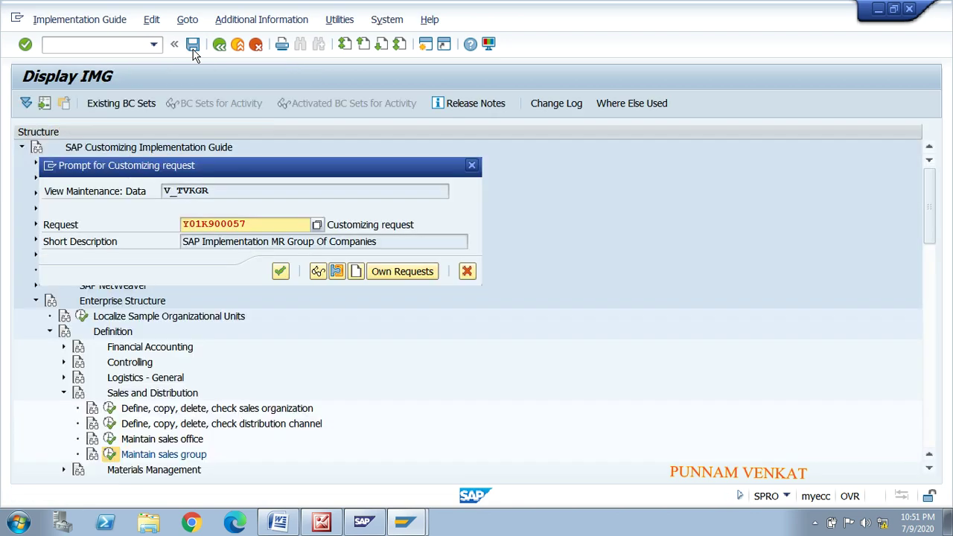
click(280, 272)
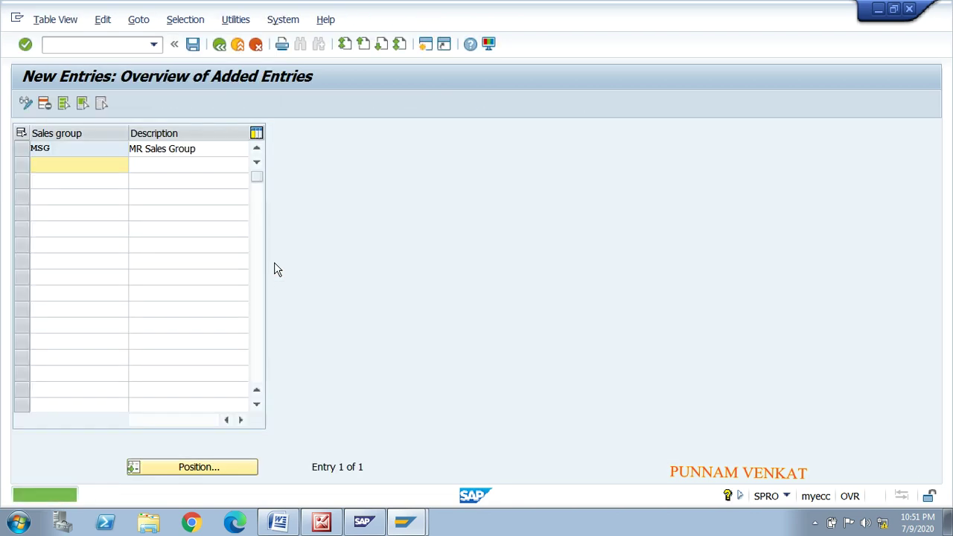
click(193, 45)
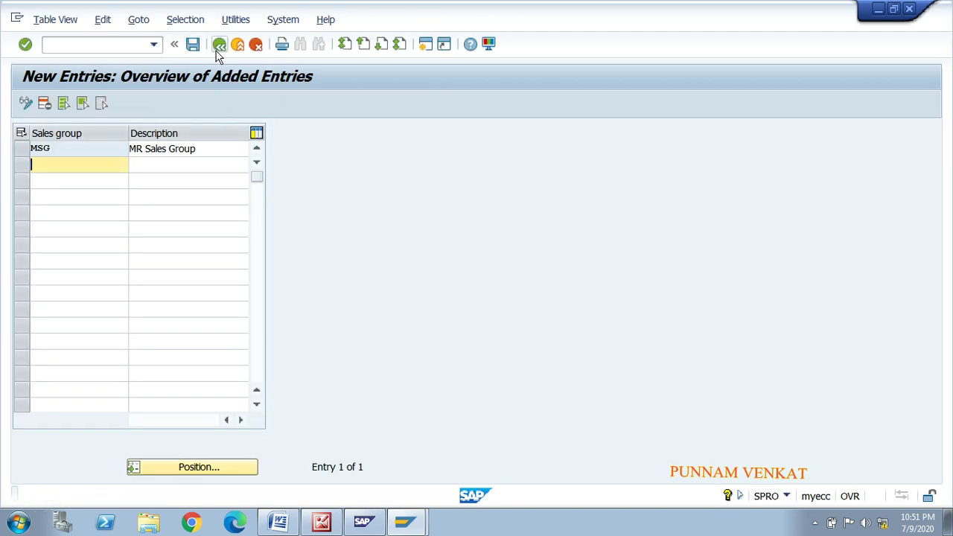
click(218, 50)
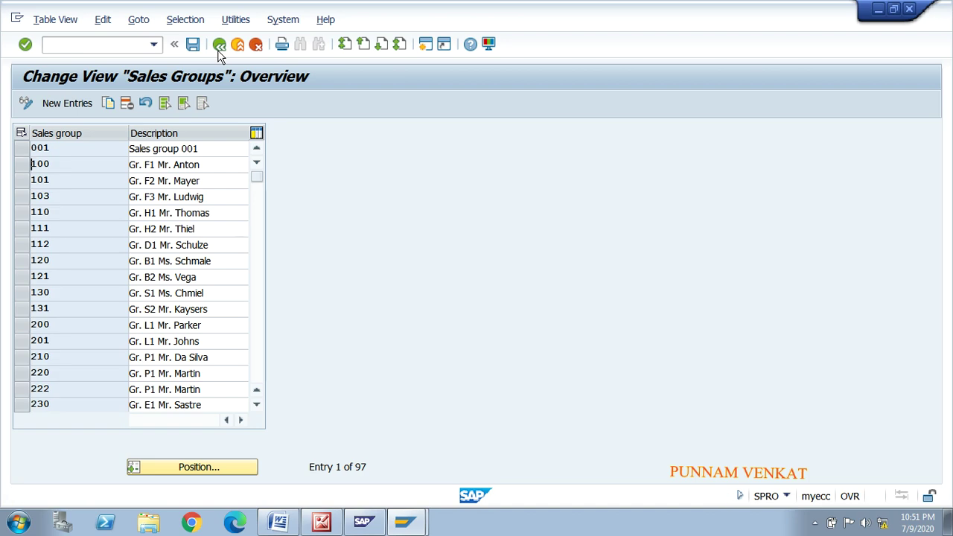
click(219, 44)
Switch to the Word notes and record MSG under the Maintain sales group OVX4 line.
key(alt+Tab)
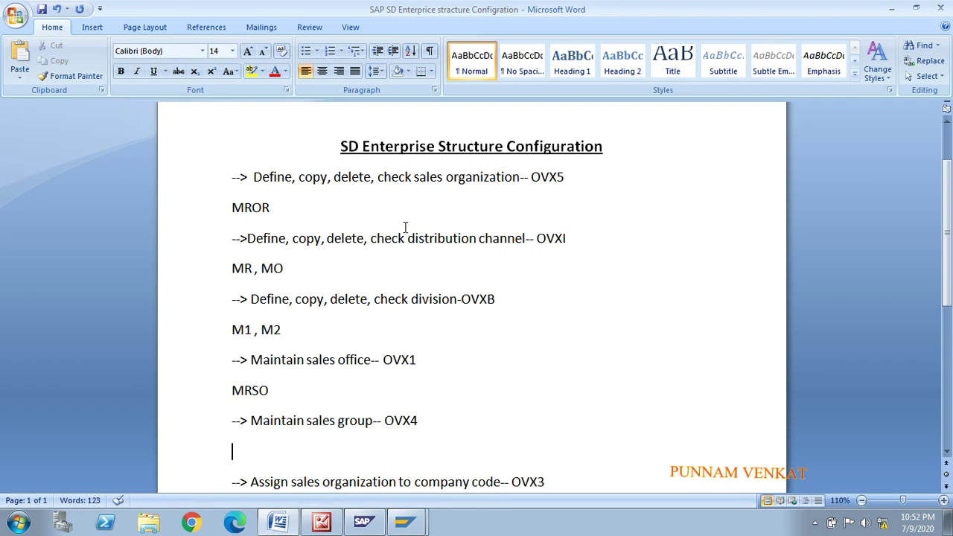
text(m)
key(BackSpace)
text(MSG)
Review the assignment activities in the Word notes and the company hierarchy in the sales organization picture.
drag(449, 434, 237, 179)
click(236, 177)
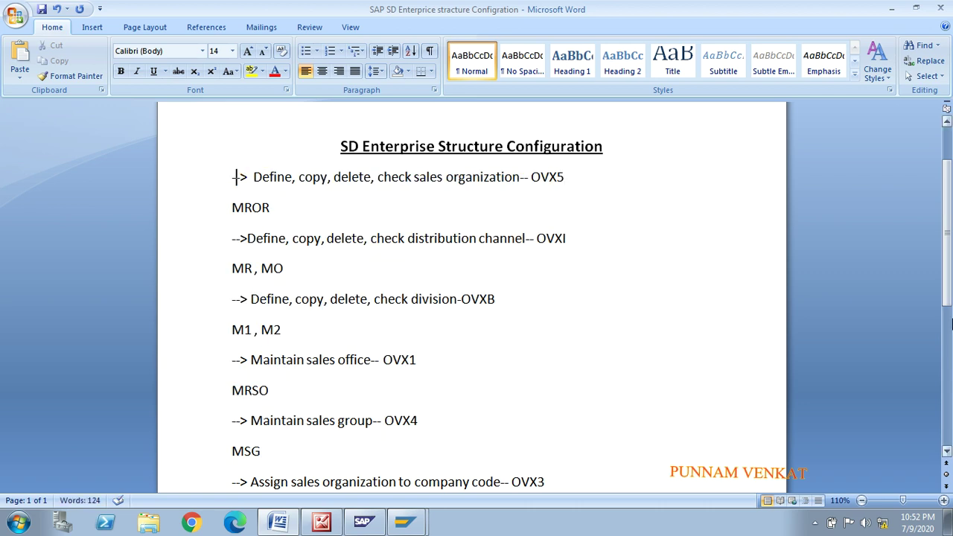
scroll(950, 264, down, 4)
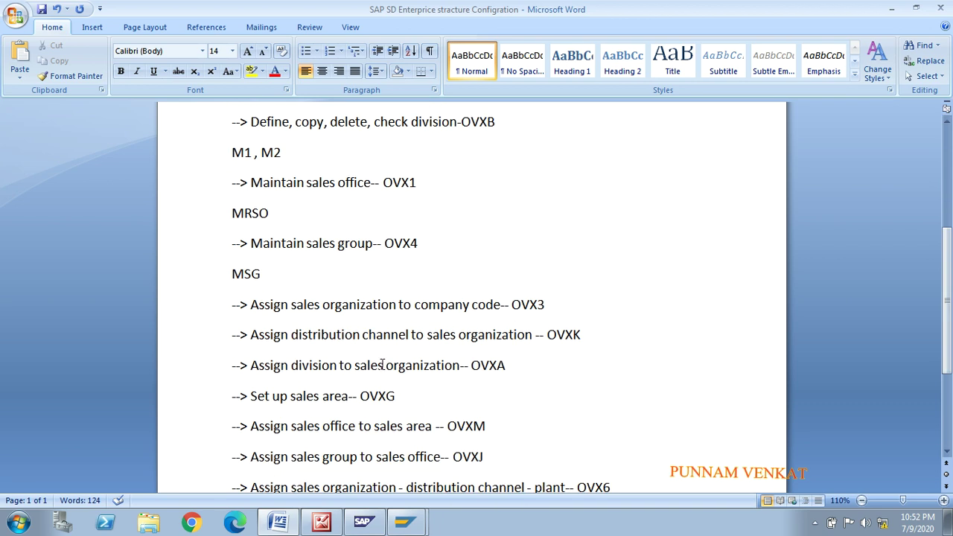
drag(251, 304, 512, 444)
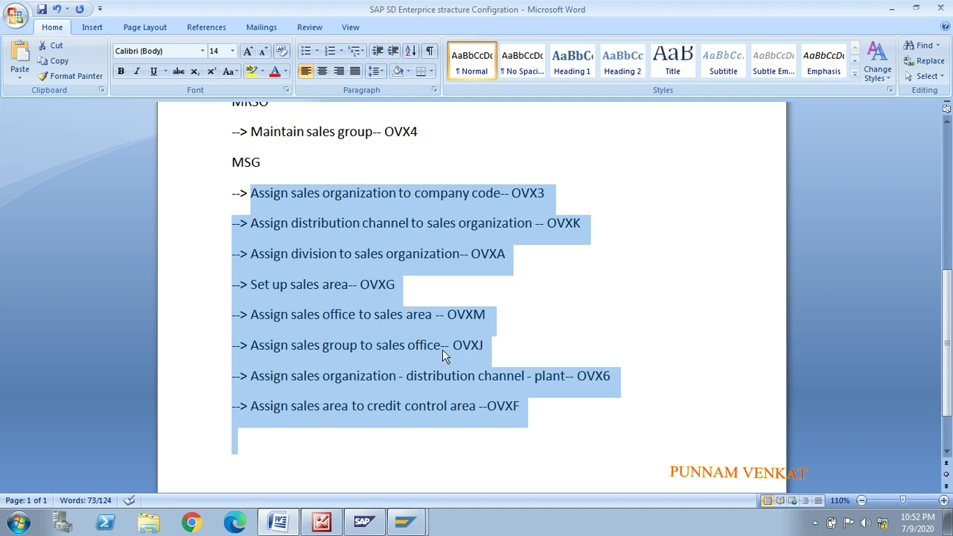
click(316, 199)
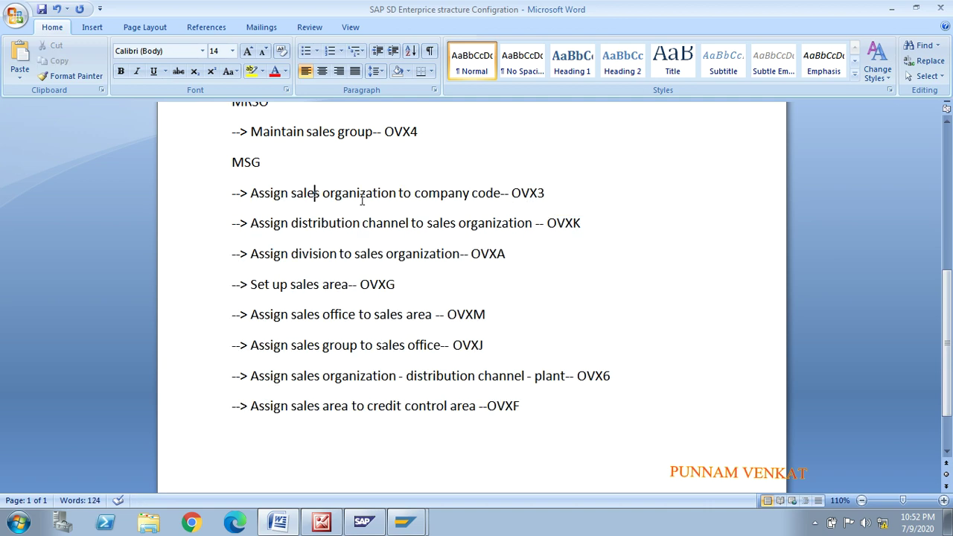
key(alt+Tab)
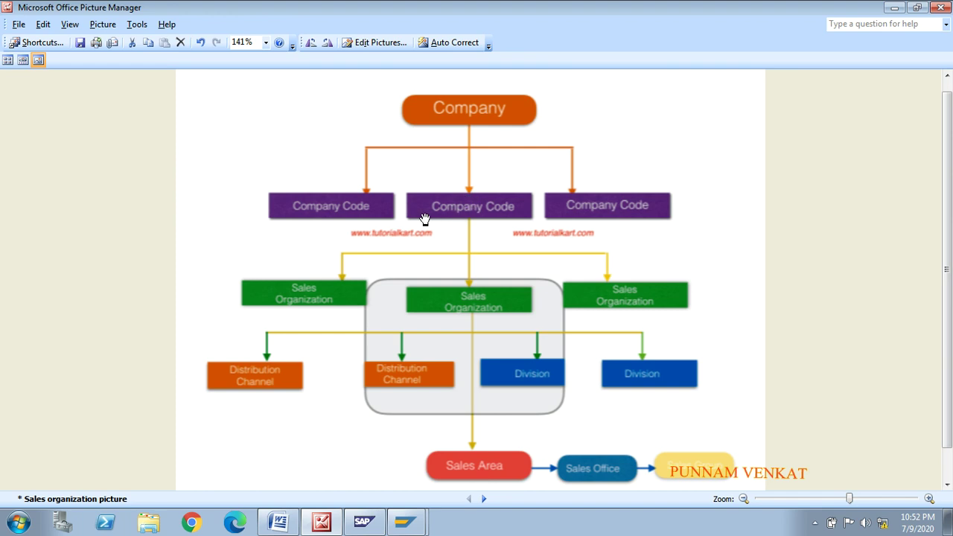
key(alt+Tab)
key(alt+Tab)
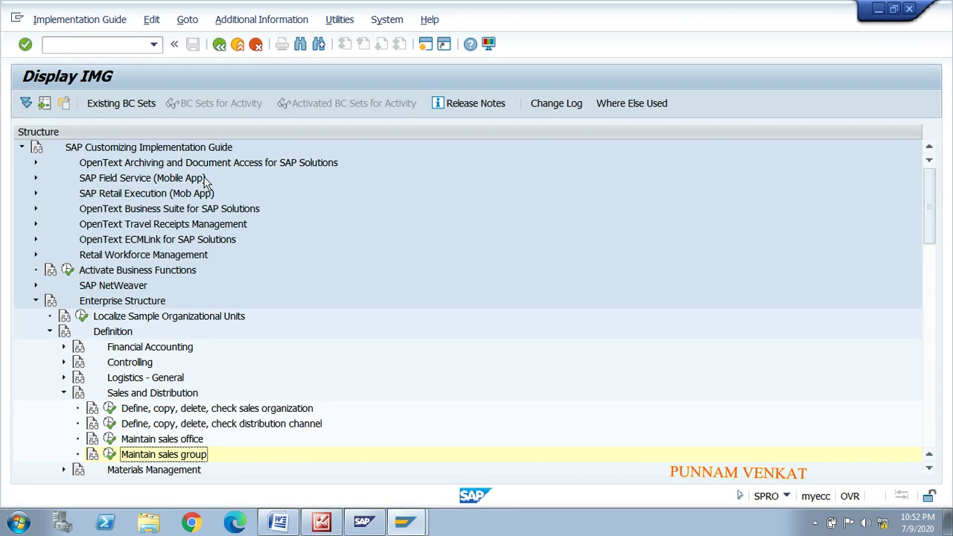
Exit the SAP IMG to SAP Easy Access, and highlight the Assign sales organization to company code line in yellow in the Word notes.
click(220, 45)
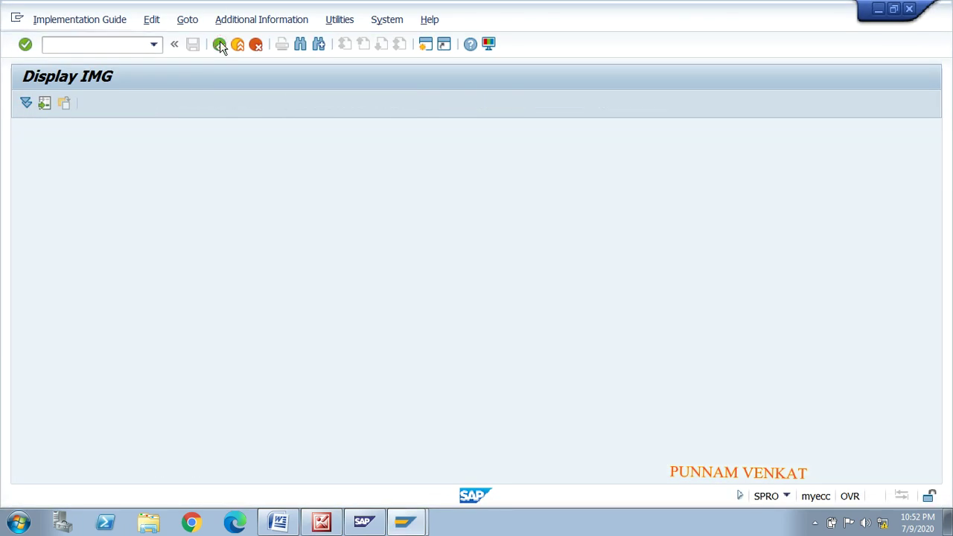
click(219, 45)
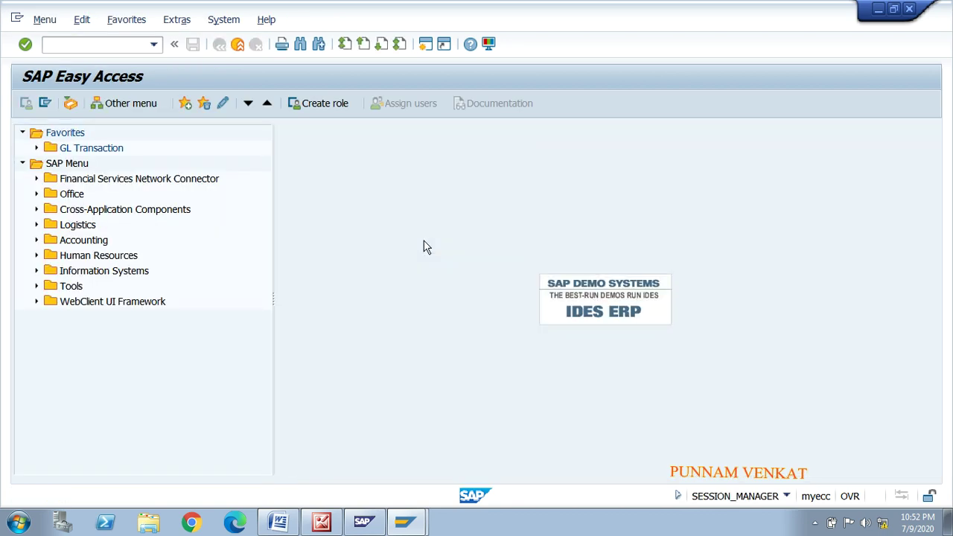
key(alt+Tab)
key(alt+Tab)
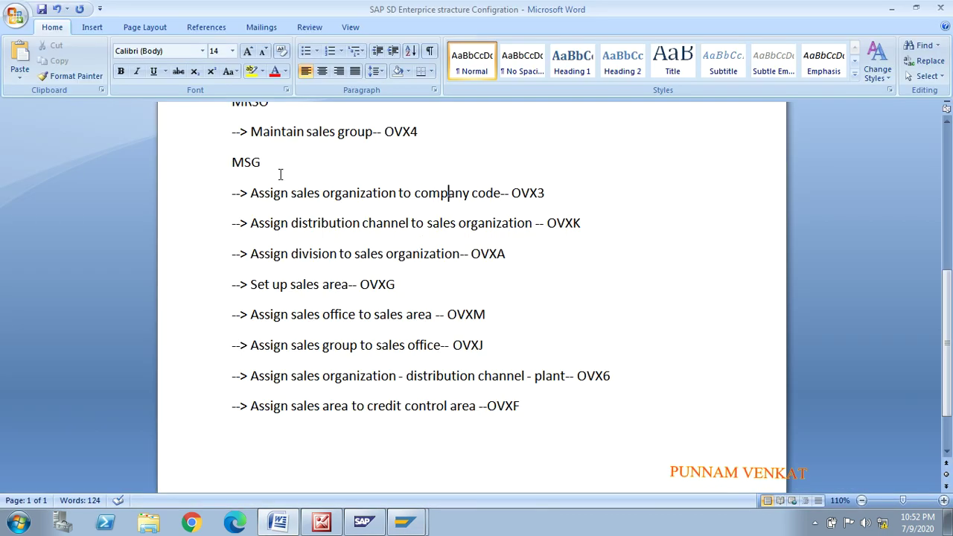
drag(545, 188, 252, 195)
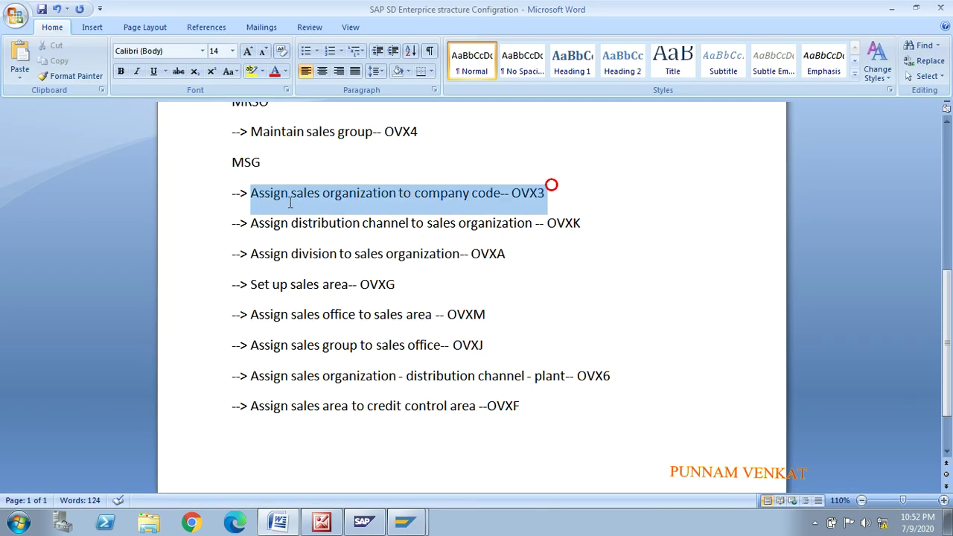
click(251, 71)
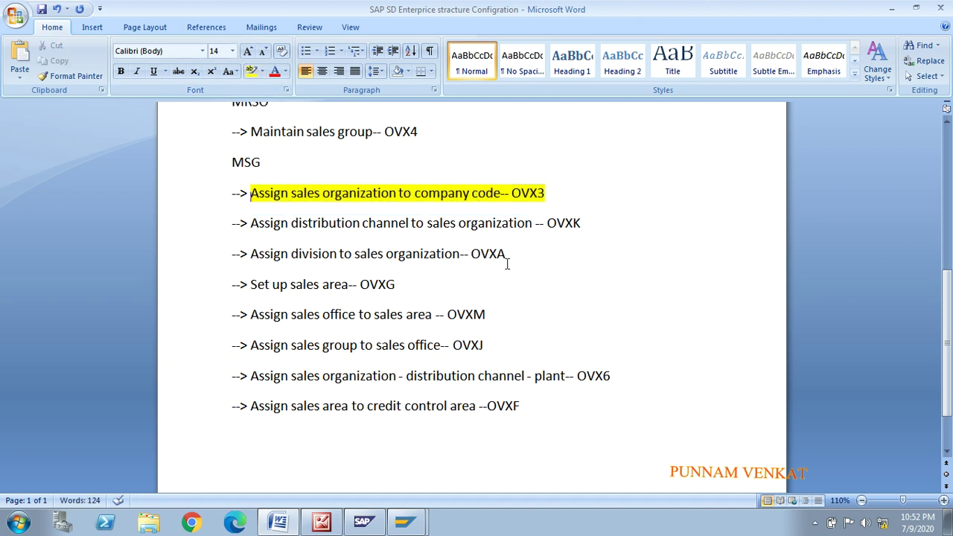
Switch to SAP, run transaction SPRO and open the SAP Reference IMG.
key(alt+Tab)
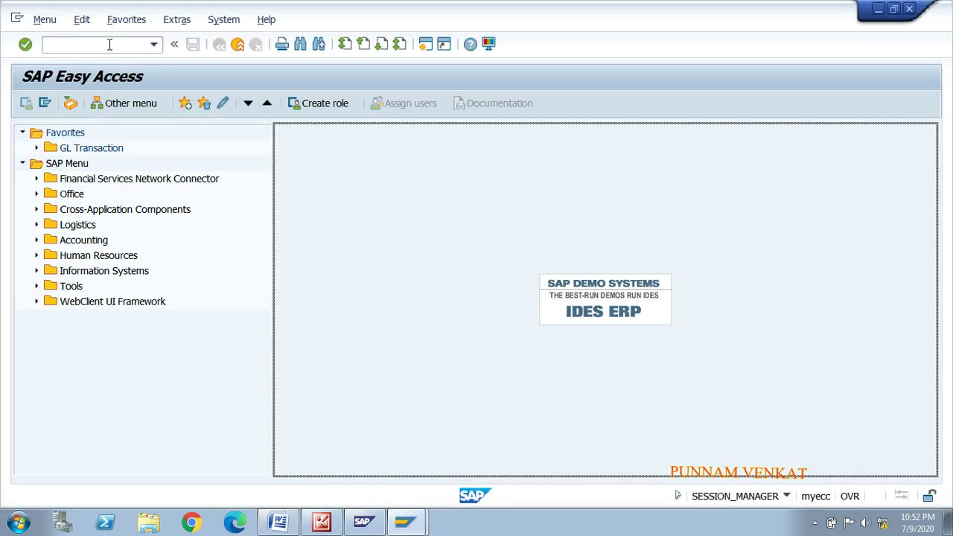
click(110, 44)
text(SPRO)
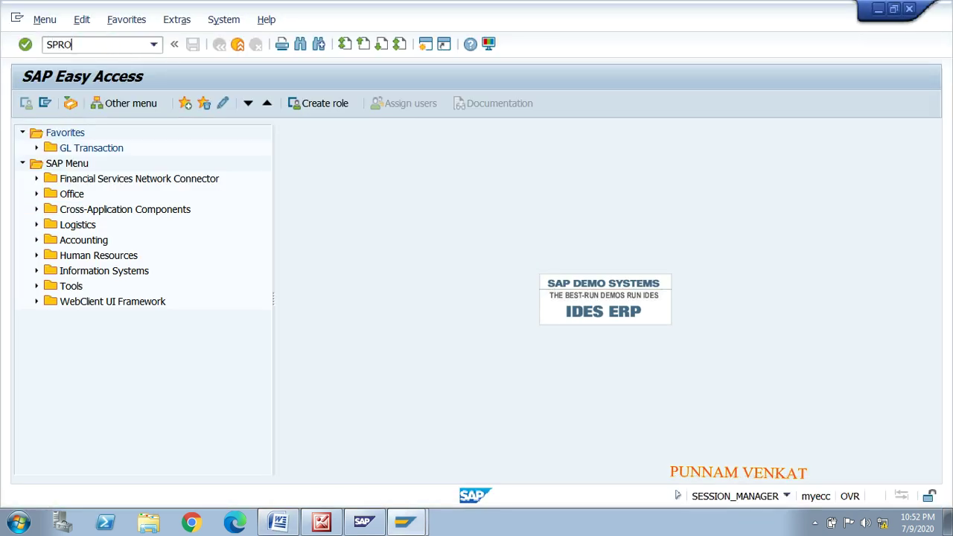
key(Return)
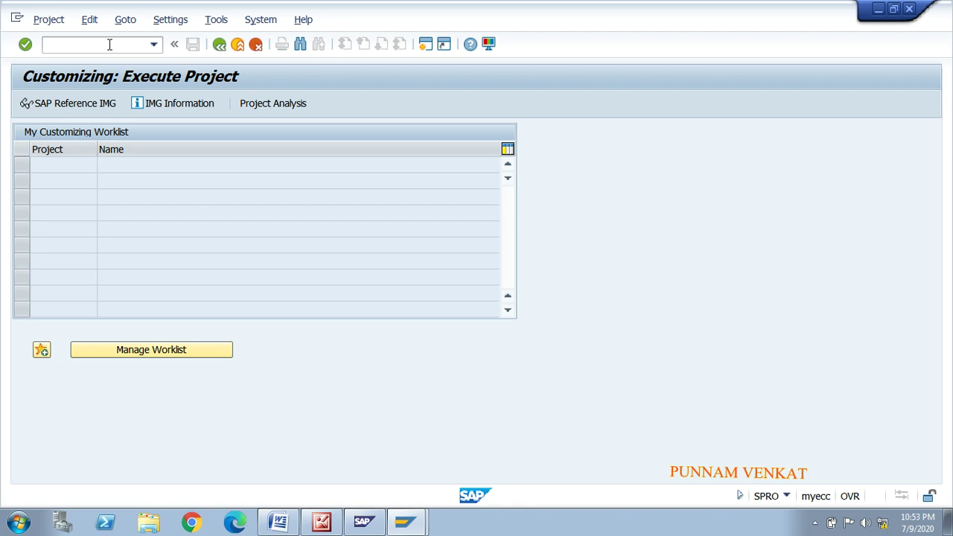
click(108, 106)
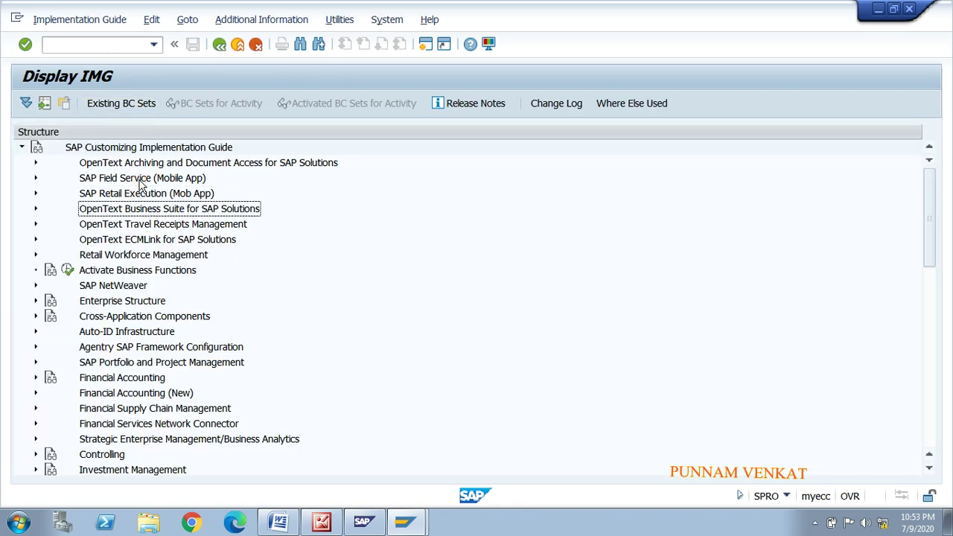
Expand Enterprise Structure, Assignment and its Sales and Distribution node in the IMG structure.
key(Down)
key(Down)
key(Down)
key(Down)
key(Up)
key(Up)
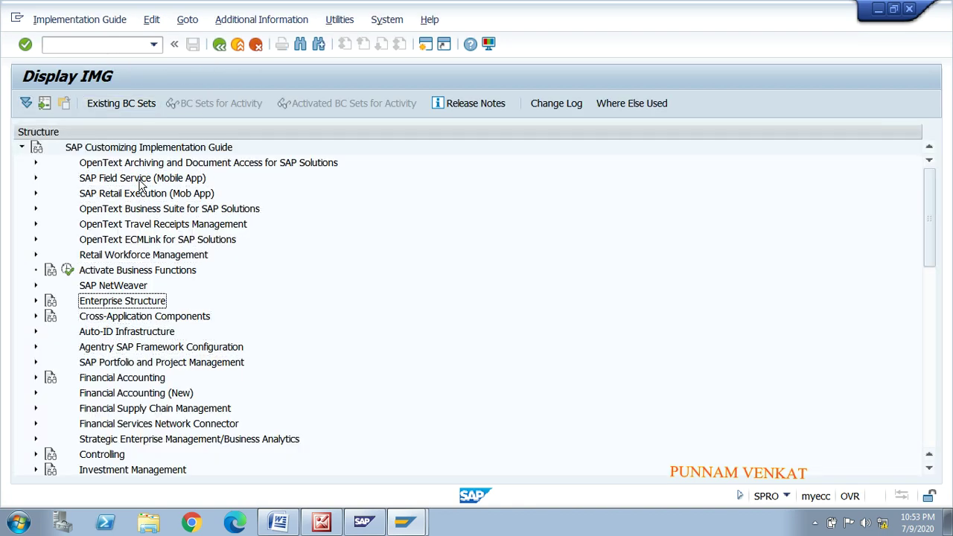
key(Right)
key(Down)
key(Down)
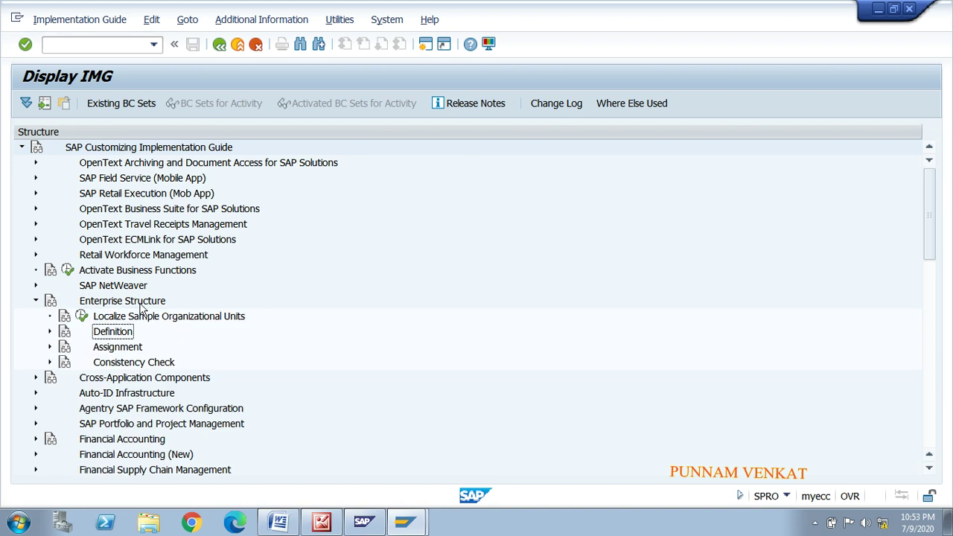
click(124, 349)
key(Right)
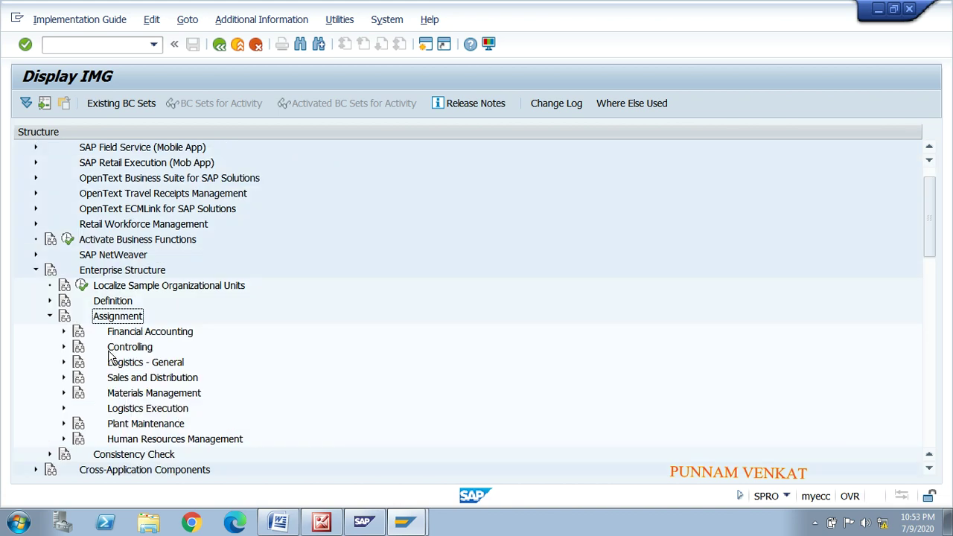
click(137, 364)
key(Down)
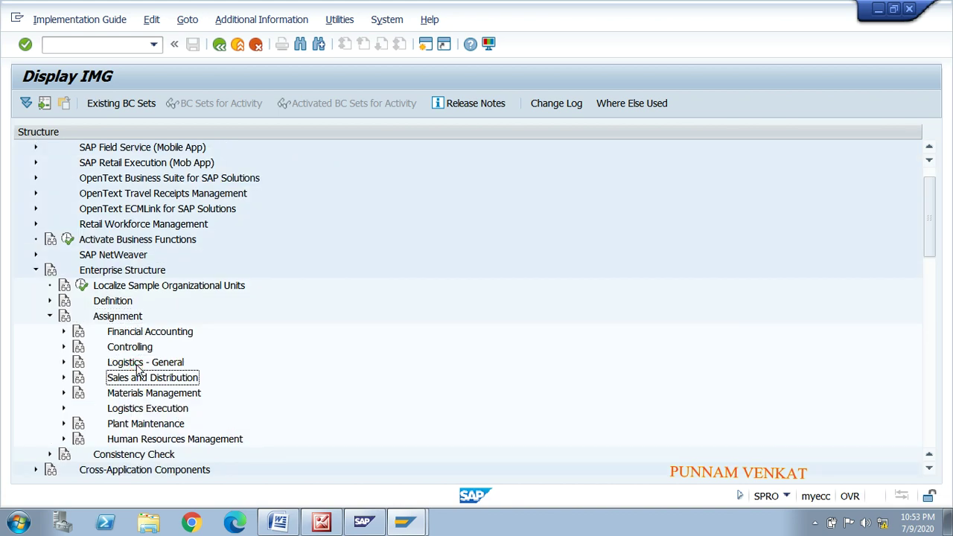
key(Right)
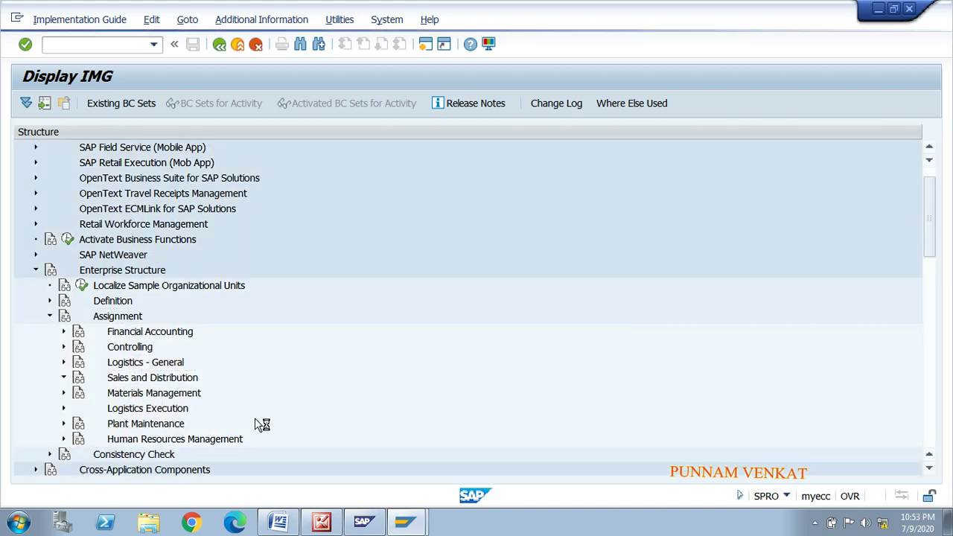
Open the Assign sales organization to company code activity and call up the positioning entry for a sales organization.
click(172, 352)
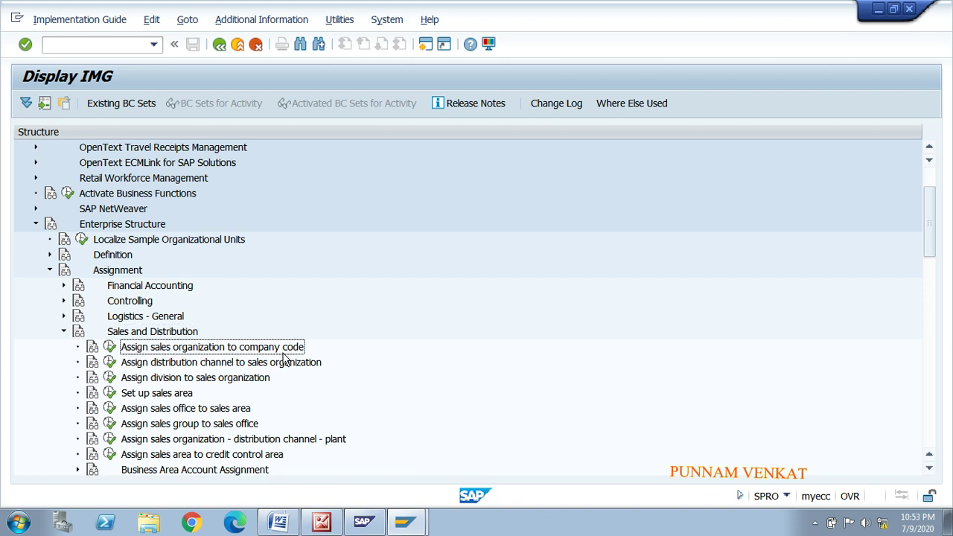
click(110, 346)
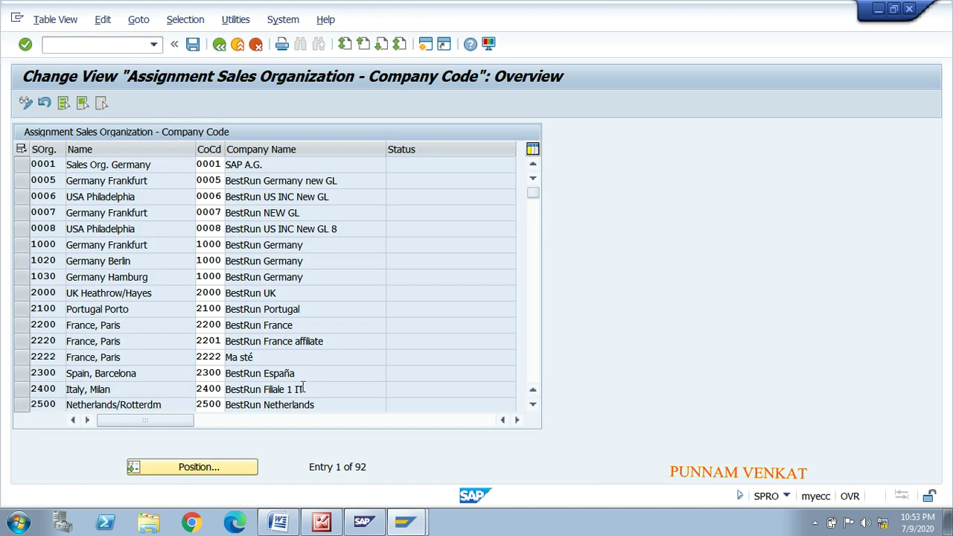
click(175, 470)
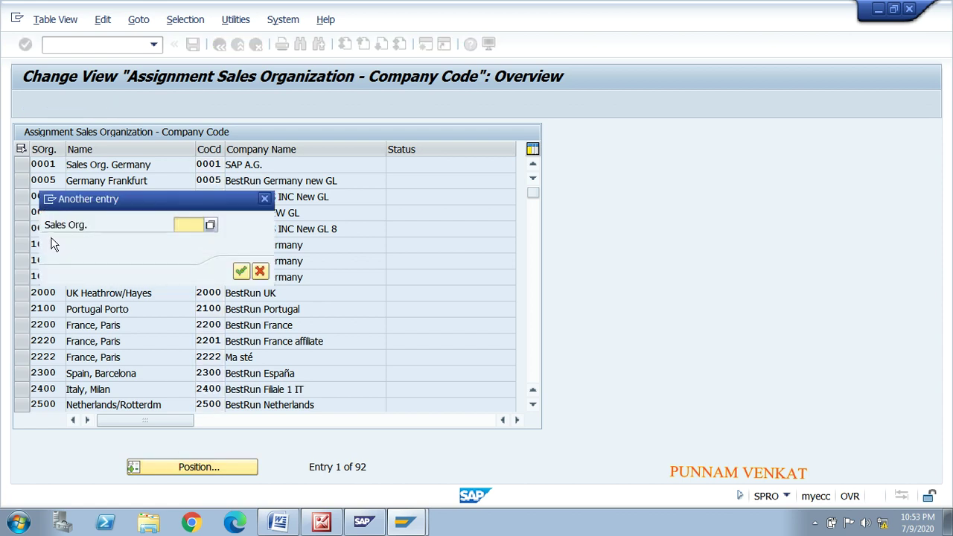
Switch to the Word notes and highlight the sales organization code MROR in yellow.
key(alt+Tab)
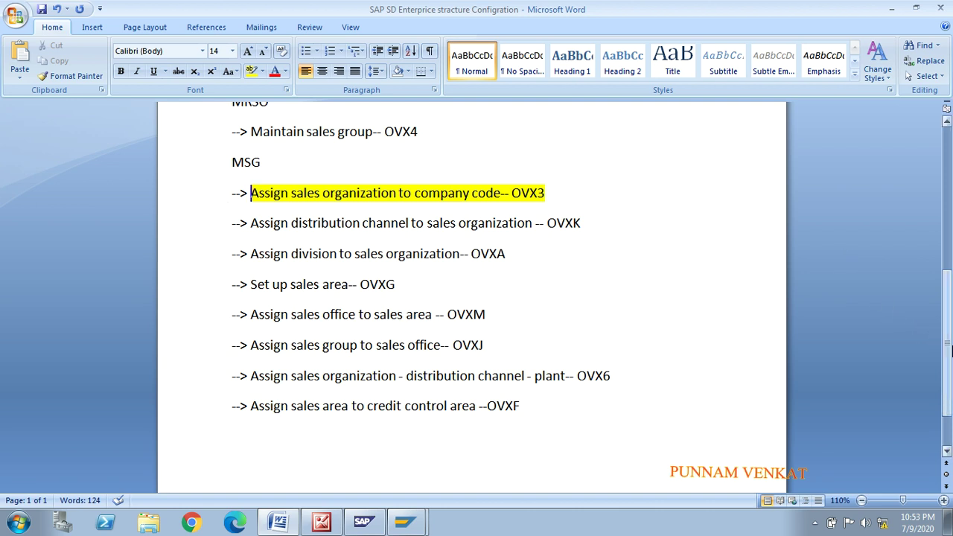
drag(946, 350, 934, 212)
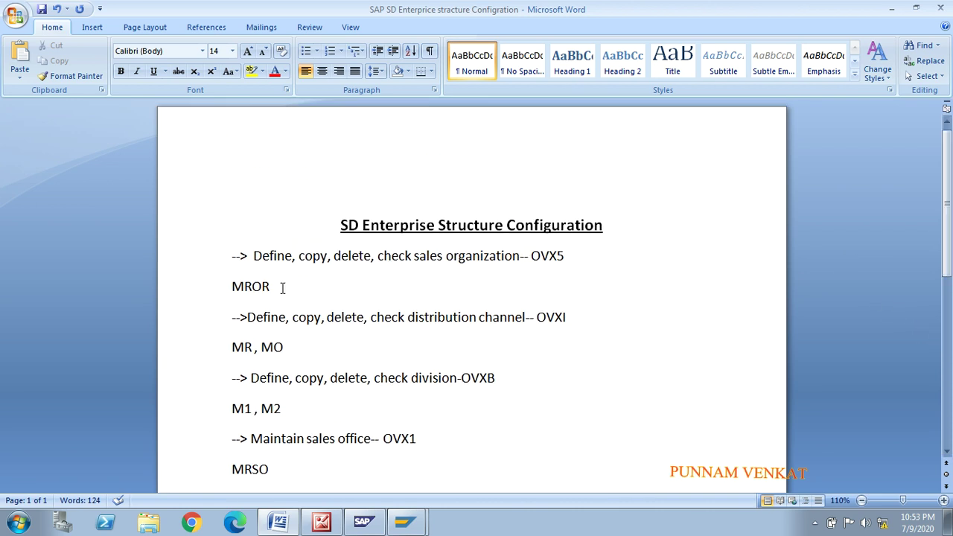
drag(282, 288, 230, 288)
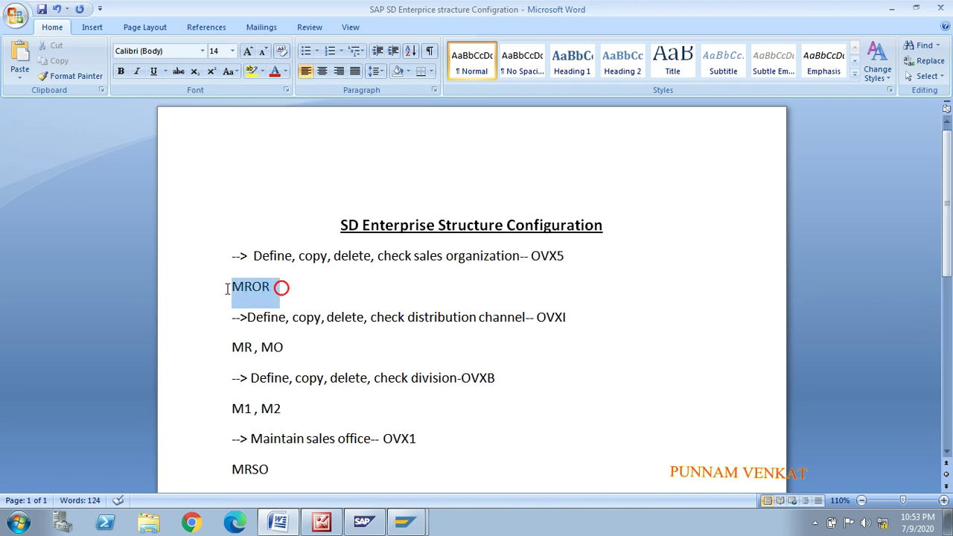
click(251, 72)
click(313, 272)
Return to SAP and position the company code assignment list at sales organization MROR.
key(alt+Tab)
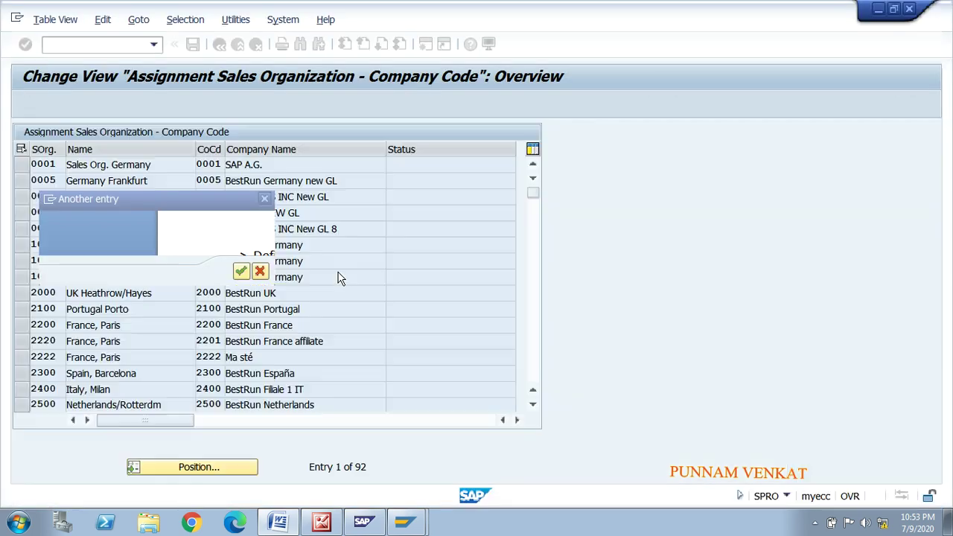
text(MR)
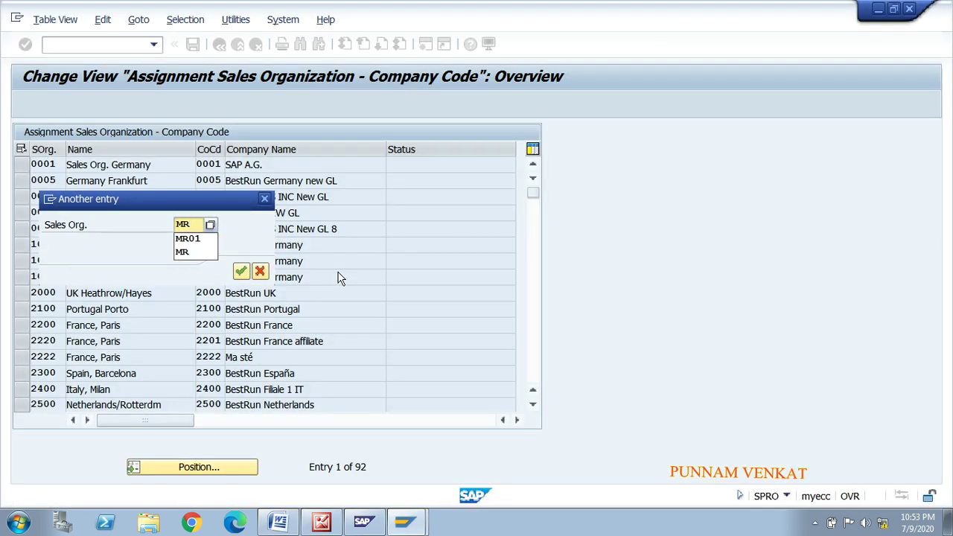
text(OR)
key(Return)
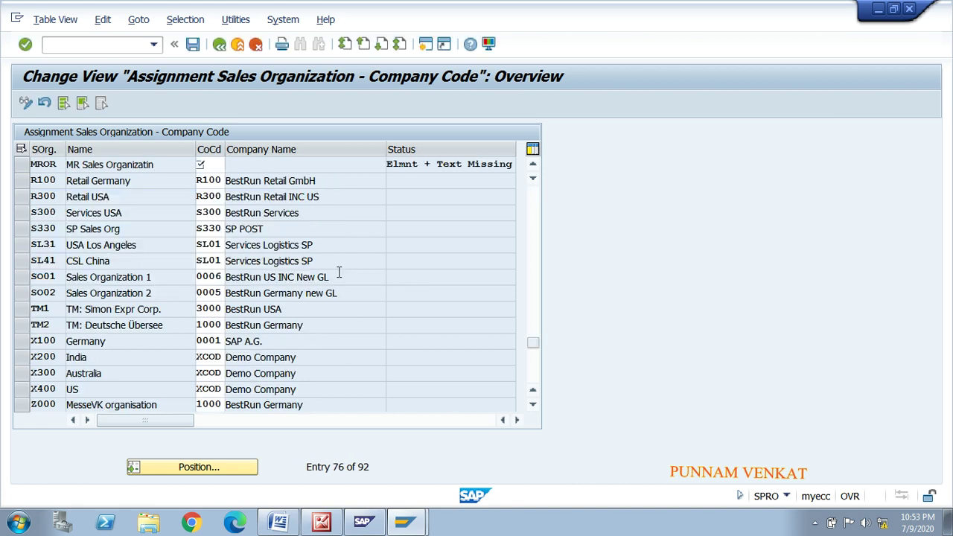
Assign company code MR01 to sales organization MROR and validate the entry.
click(61, 164)
click(214, 168)
text(MR)
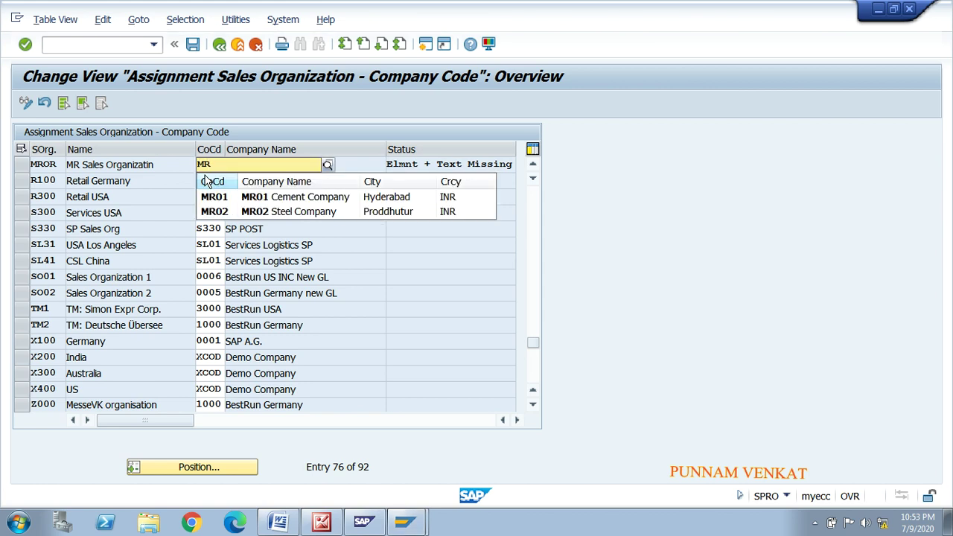
click(272, 195)
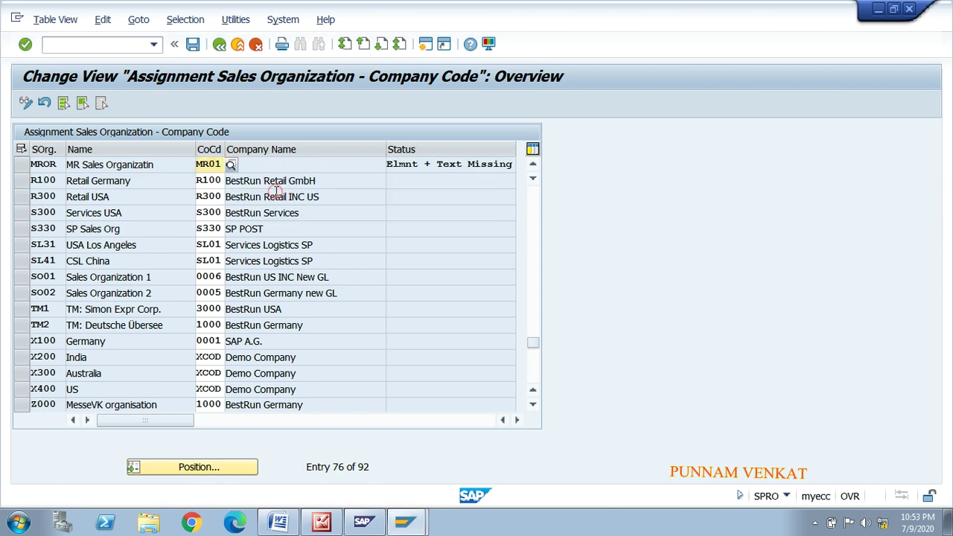
key(Return)
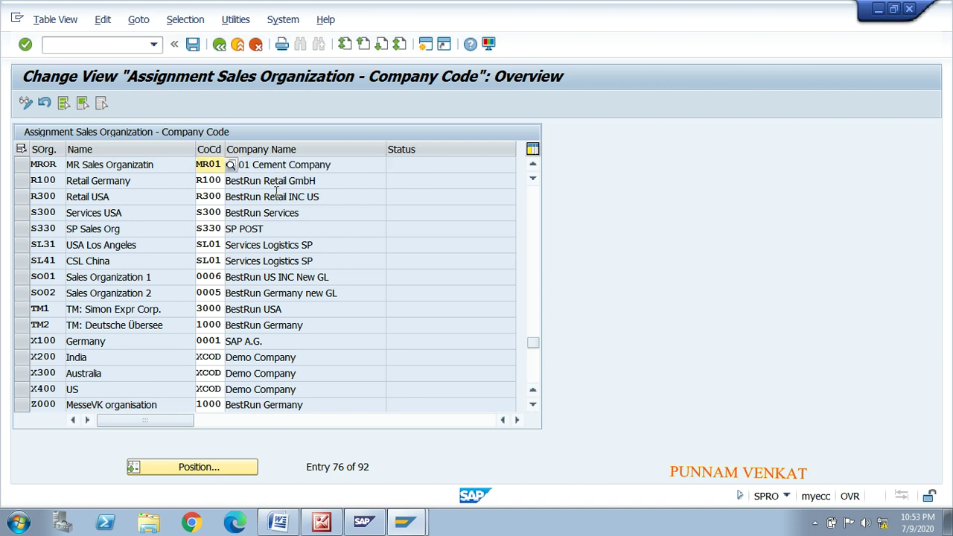
Check the assignment against the hierarchy picture and save it under the SAP Implementation MR Group Of Companies customizing request.
click(34, 165)
key(alt+Tab)
key(Tab)
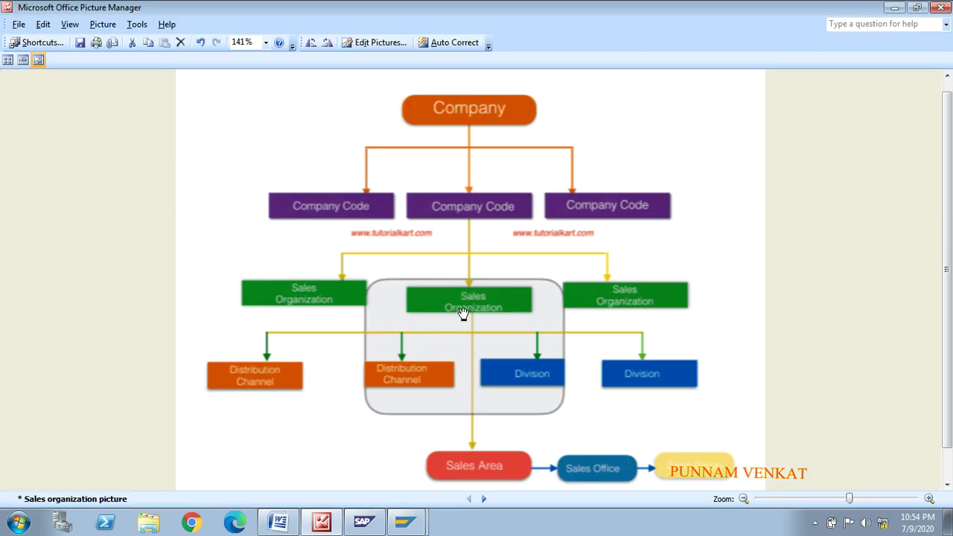
key(alt+Tab)
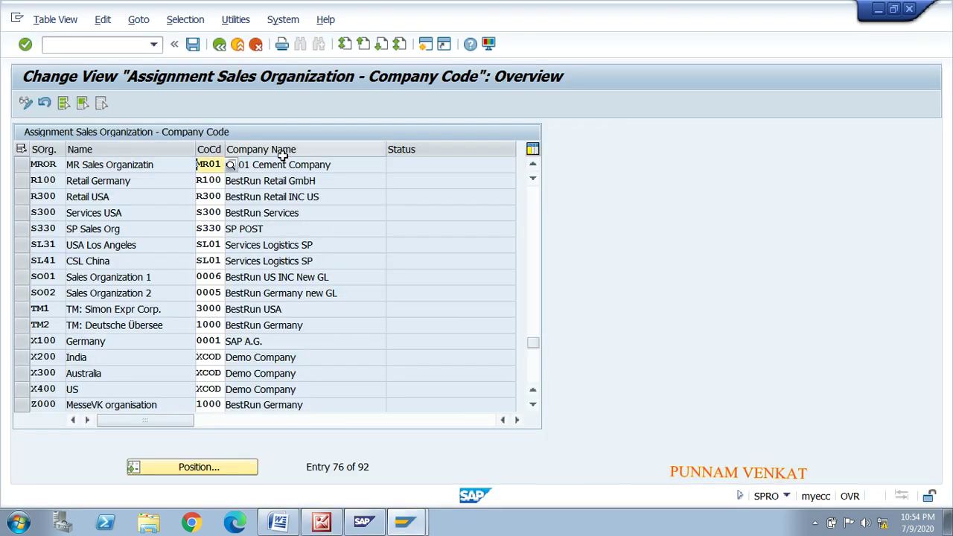
click(192, 45)
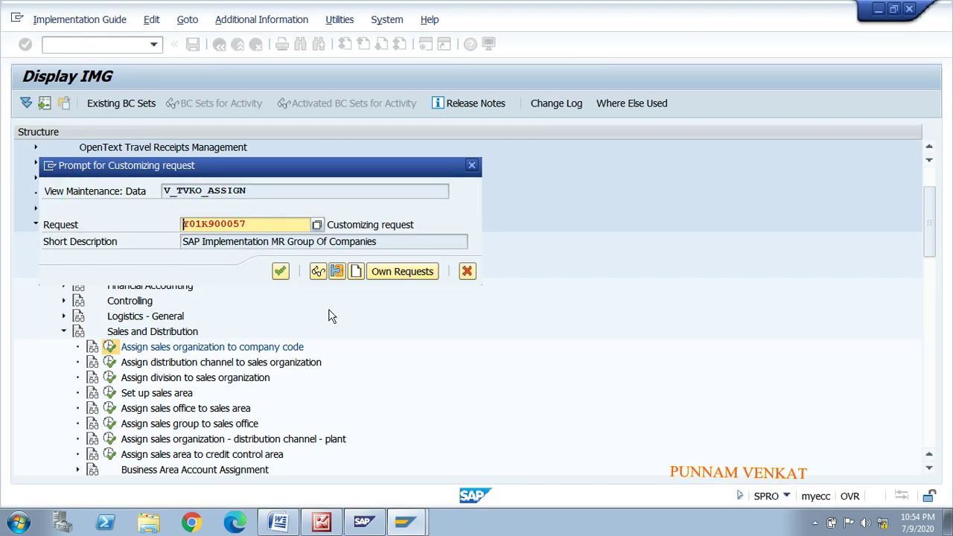
click(280, 270)
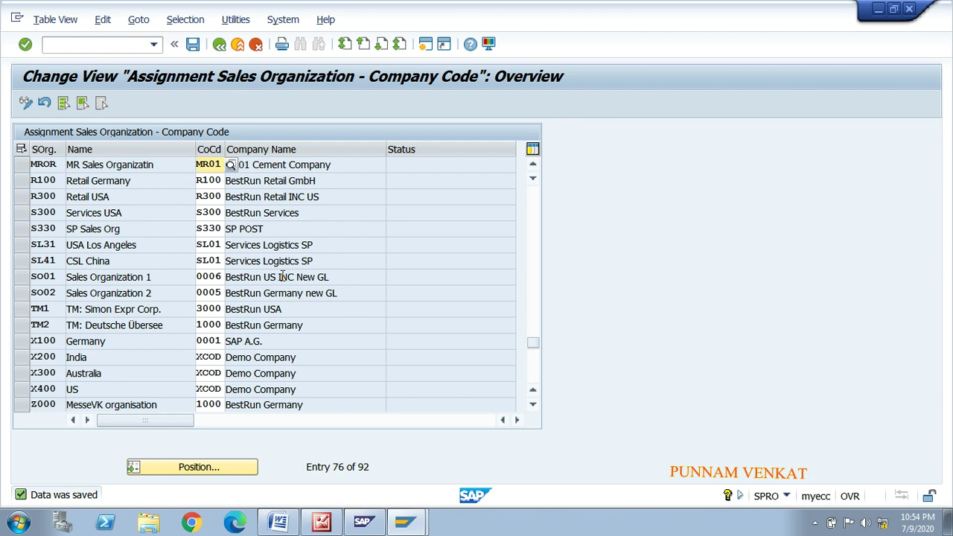
click(192, 44)
click(192, 44)
Examine the Assign distribution channel to sales organization line in the Word notes and the distribution channel level in the hierarchy picture.
key(alt+Tab)
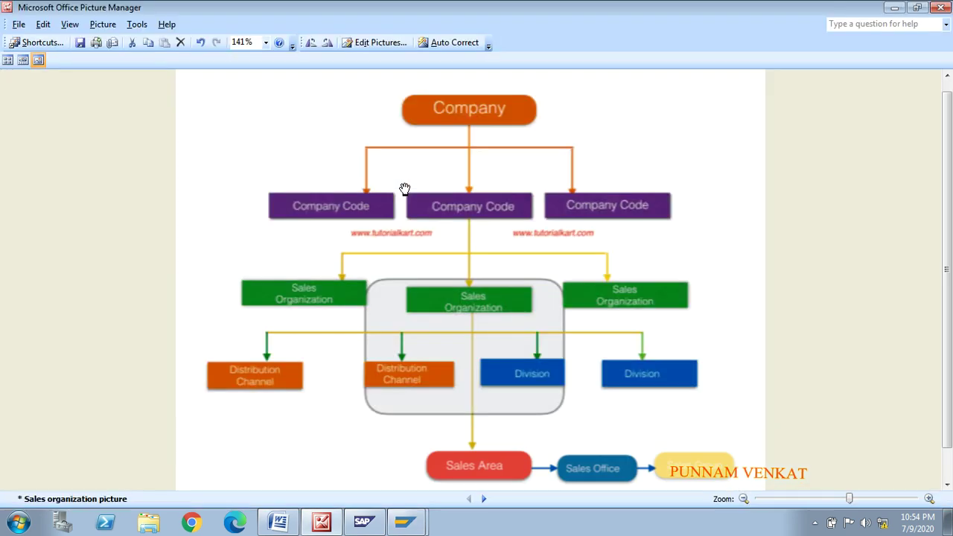
key(alt+Tab)
key(alt+Tab)
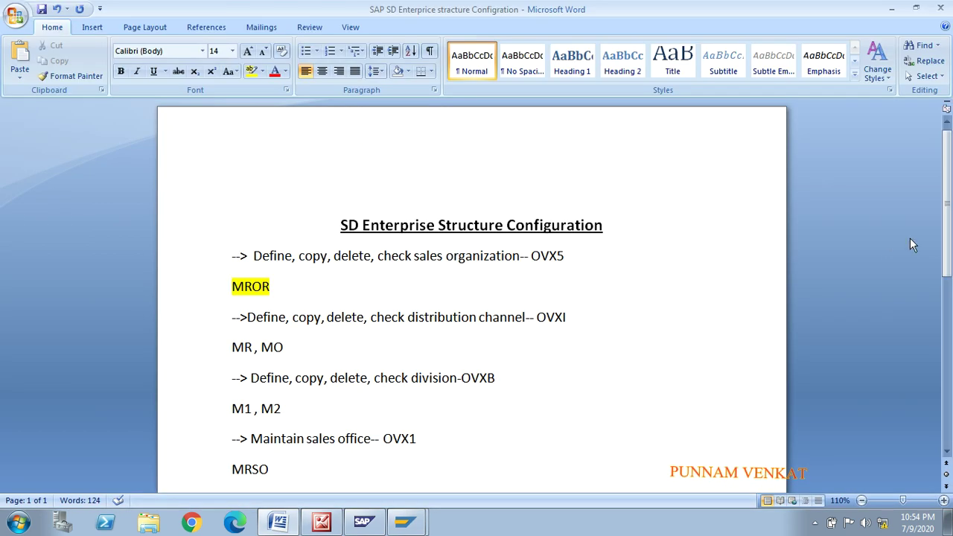
drag(945, 231, 946, 358)
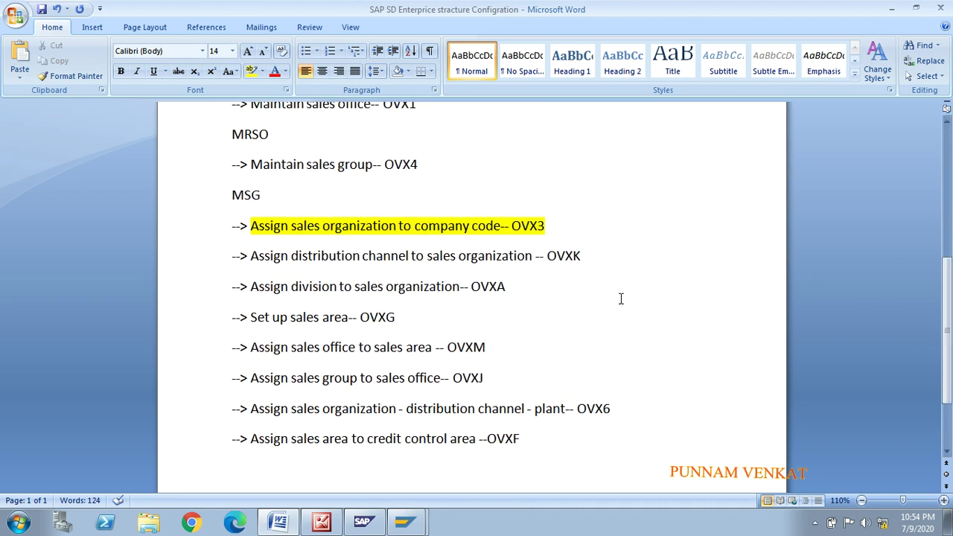
drag(589, 255, 256, 261)
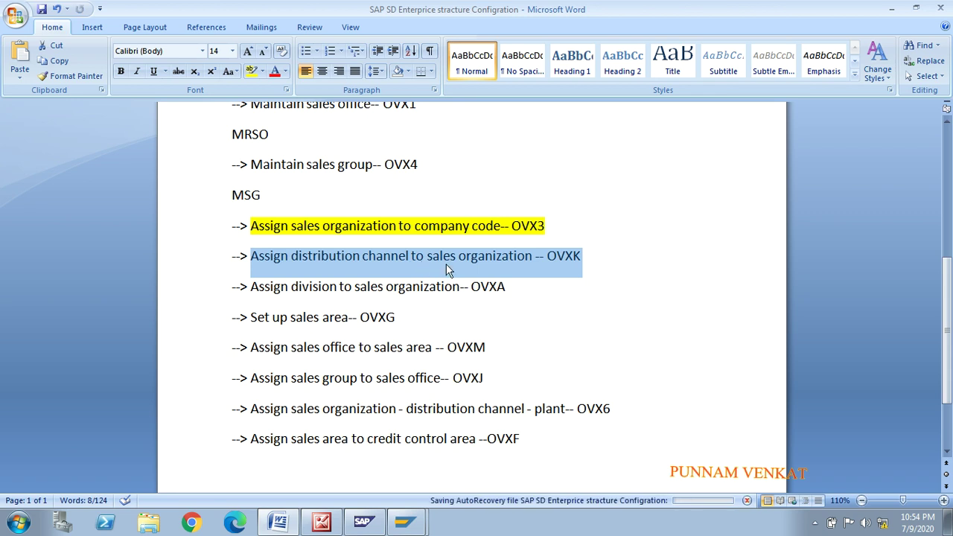
key(alt+Tab)
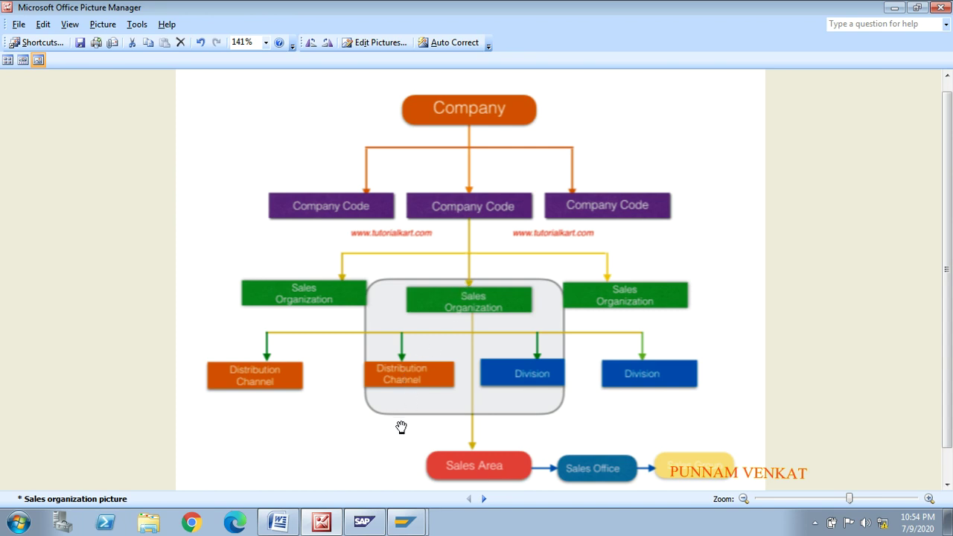
Go back to the IMG structure in SAP, show the IMG activity keys as additional information, and widen that column.
key(alt+Tab)
key(alt+Tab)
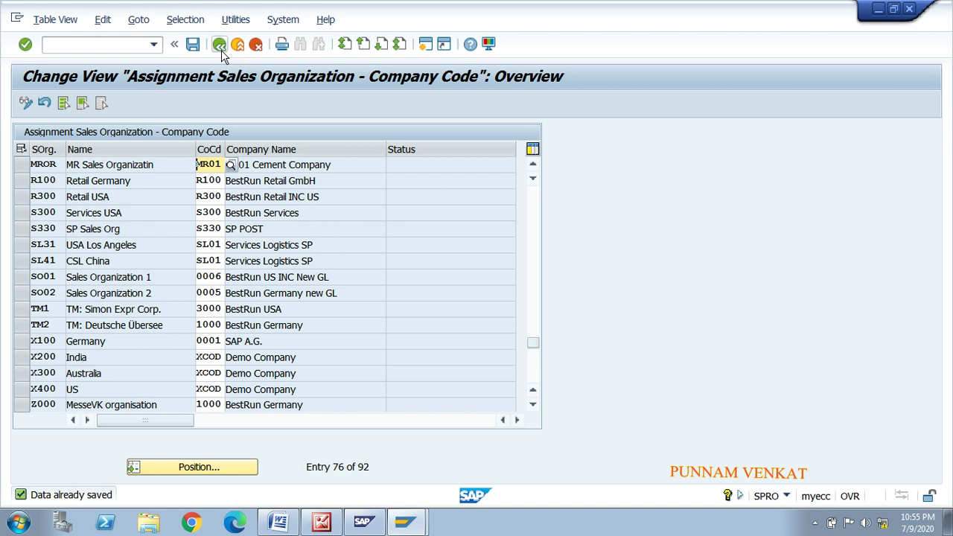
click(220, 48)
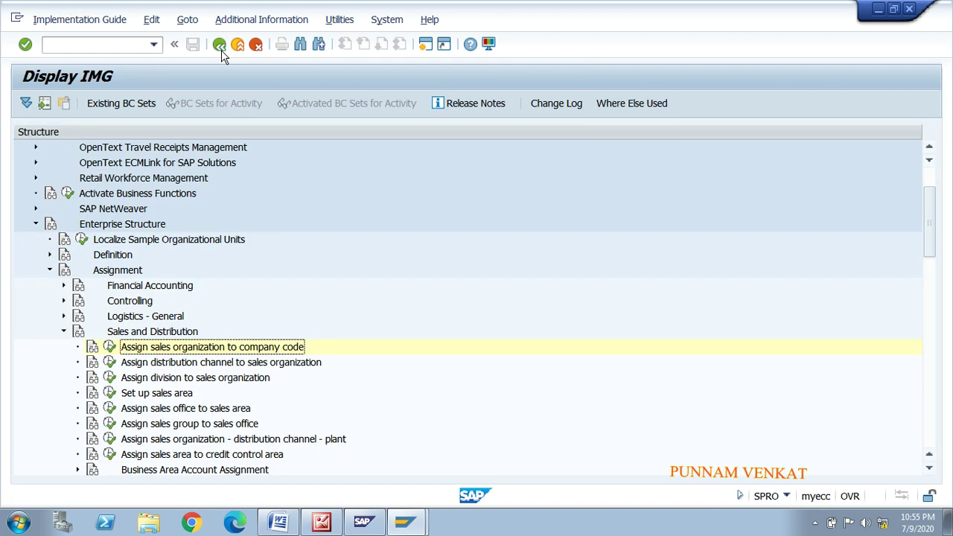
click(223, 364)
click(252, 21)
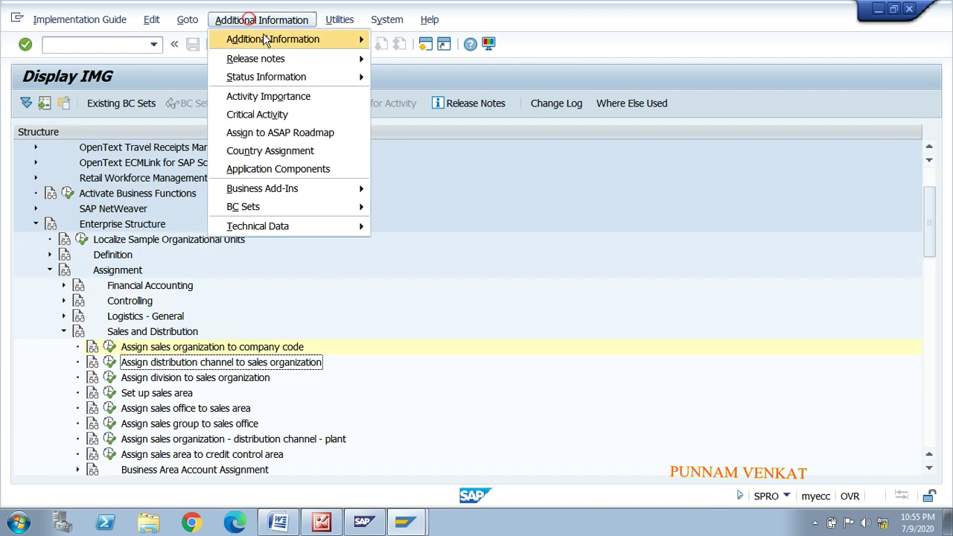
mouse_move(270, 41)
mouse_move(405, 58)
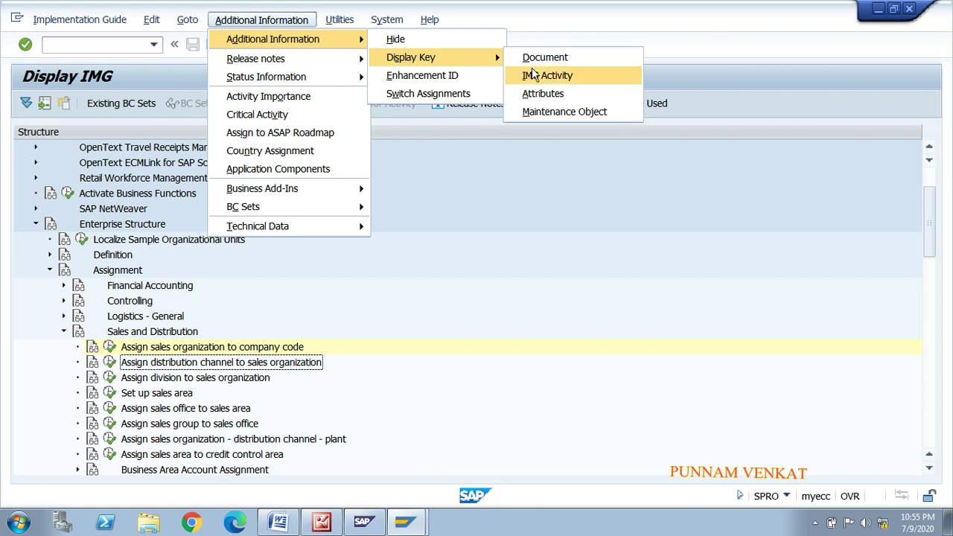
click(543, 75)
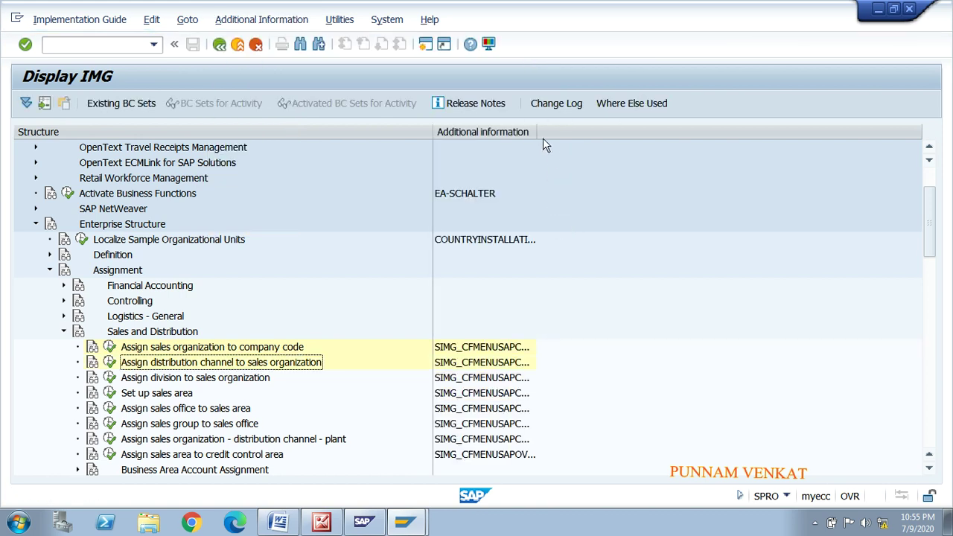
drag(538, 132, 624, 134)
Switch to the Word notes and look up the sales organization code and the distribution channel codes MR and MO.
key(alt+Tab)
key(alt+Tab)
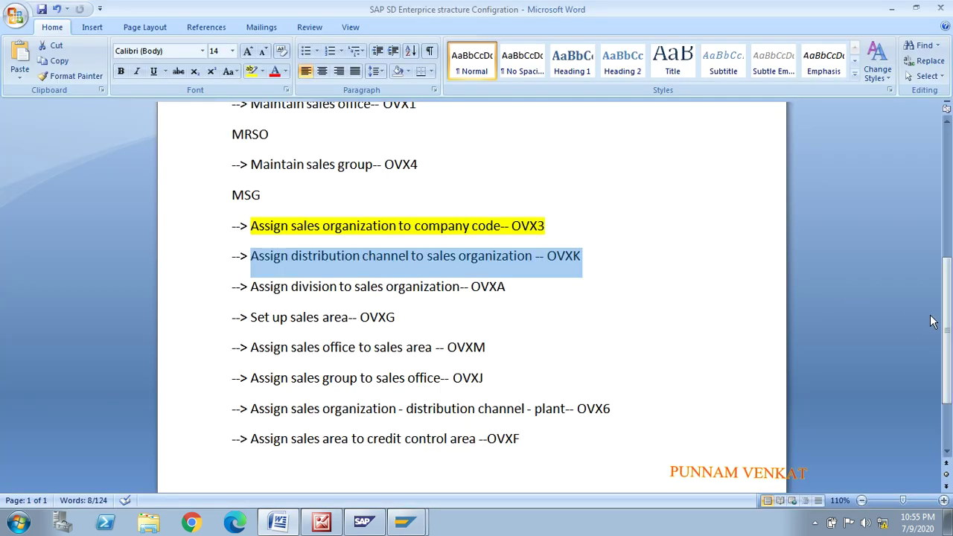
drag(947, 327, 947, 229)
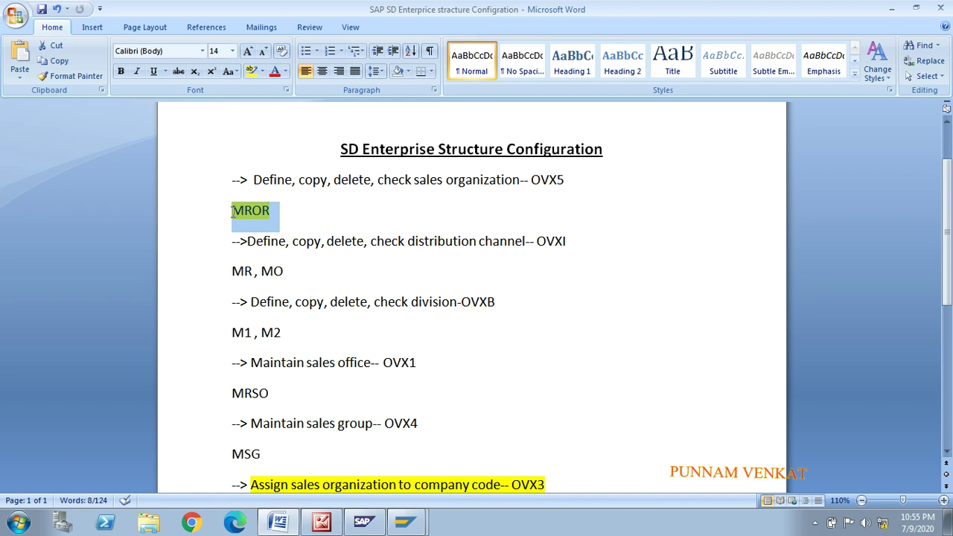
drag(288, 271, 226, 272)
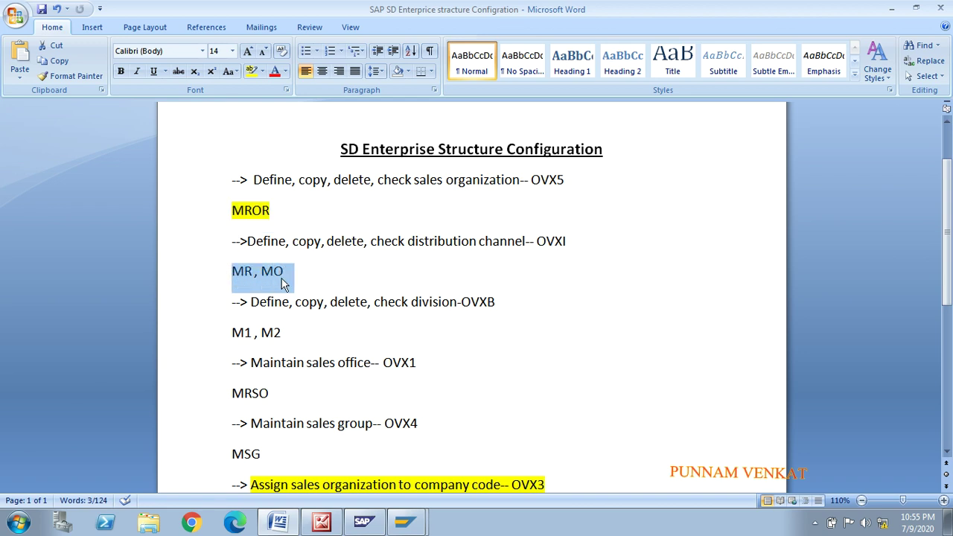
Switch to SAP and, in new entries for assigning distribution channels to sales organizations, pair sales organization MROR with distribution channel MO.
key(alt+Tab)
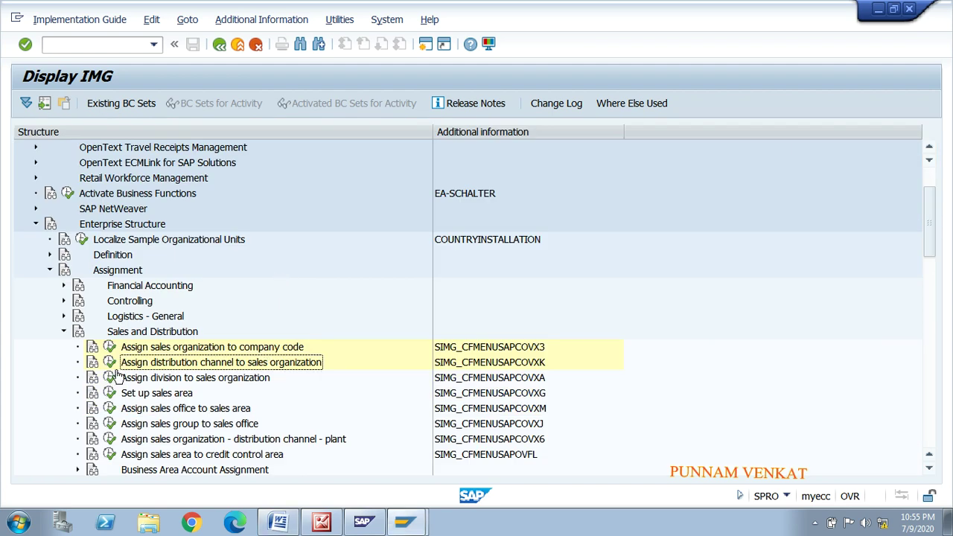
click(110, 362)
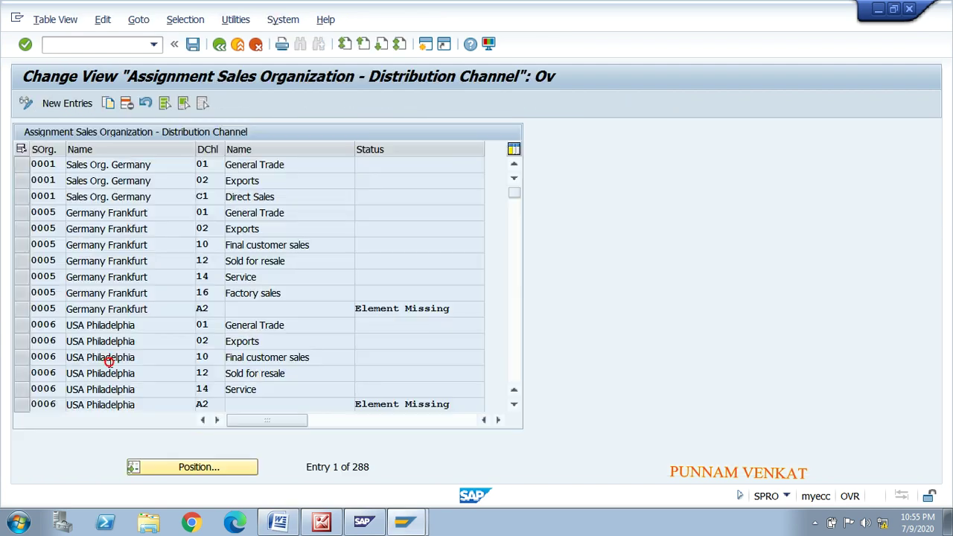
click(75, 112)
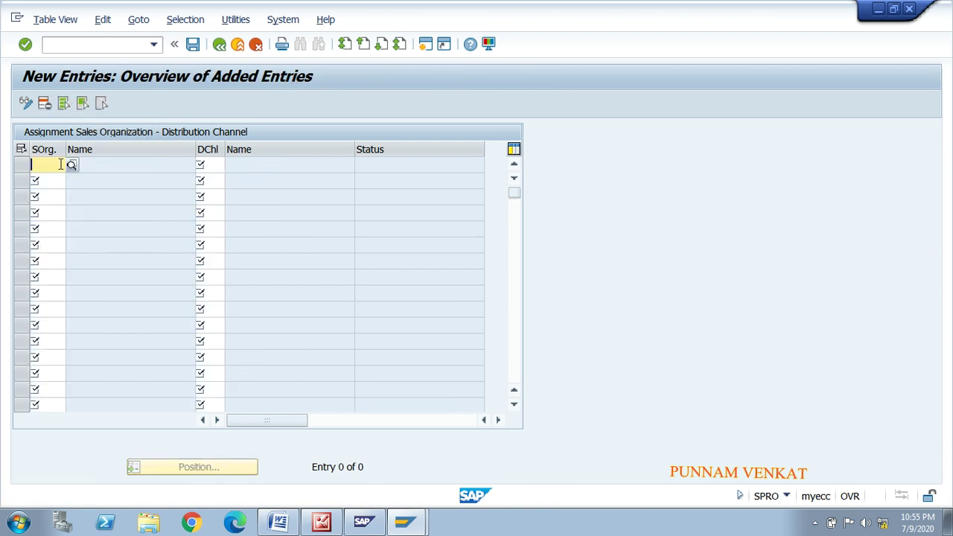
text(MR)
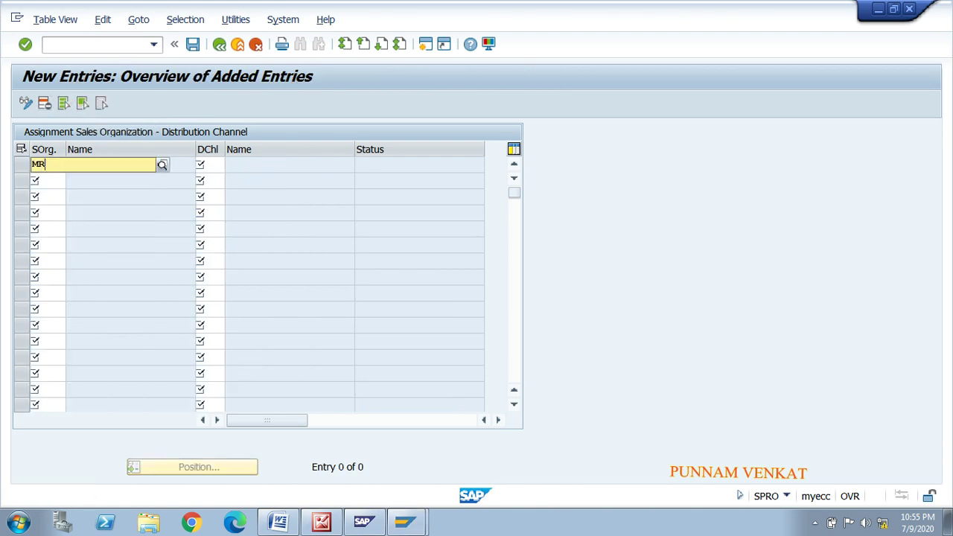
text(OR)
key(Tab)
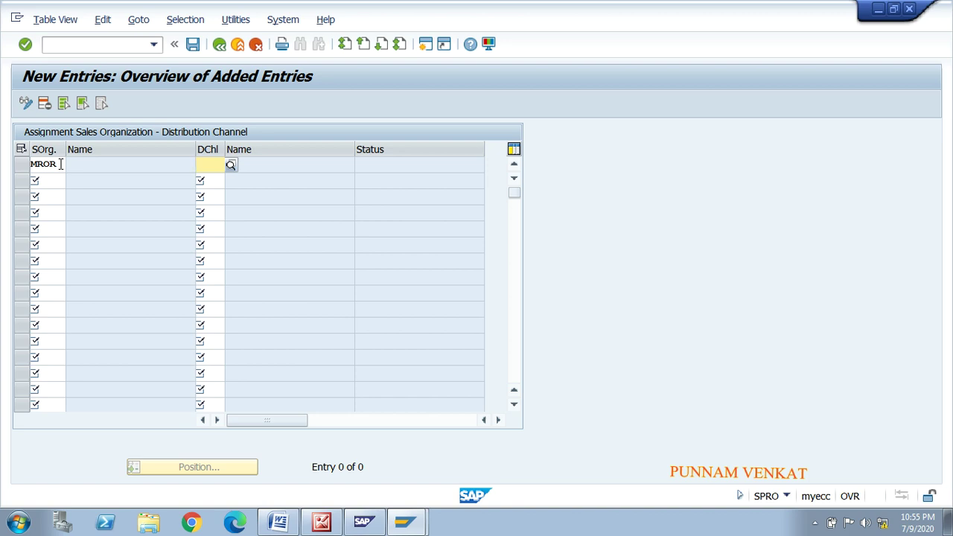
text(MO)
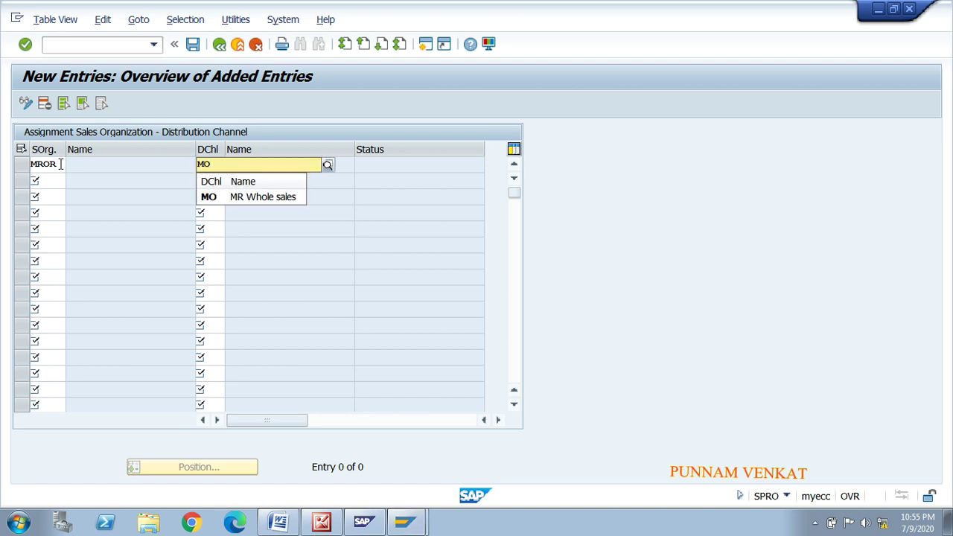
key(Tab)
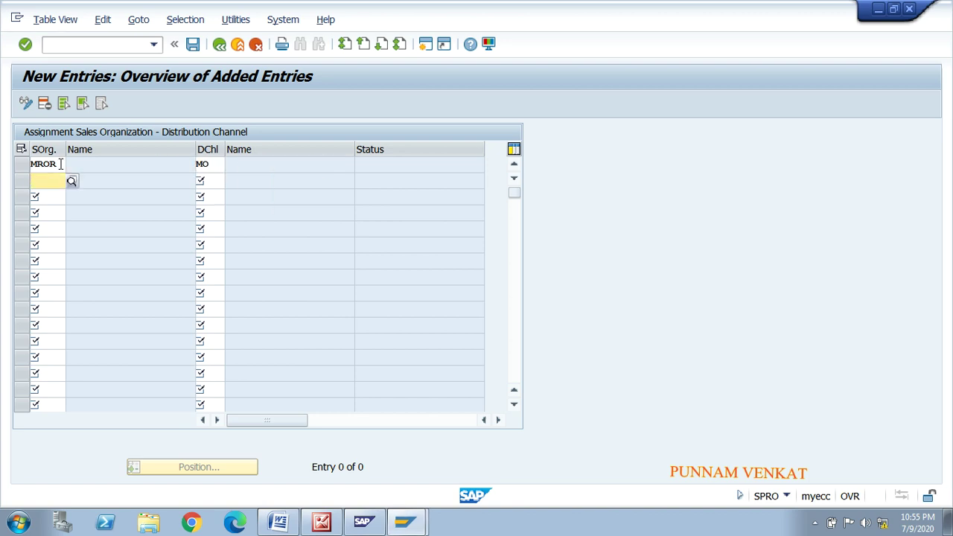
Add a second entry pairing sales organization MROR with distribution channel MR, and validate both rows.
text(MROR)
key(Tab)
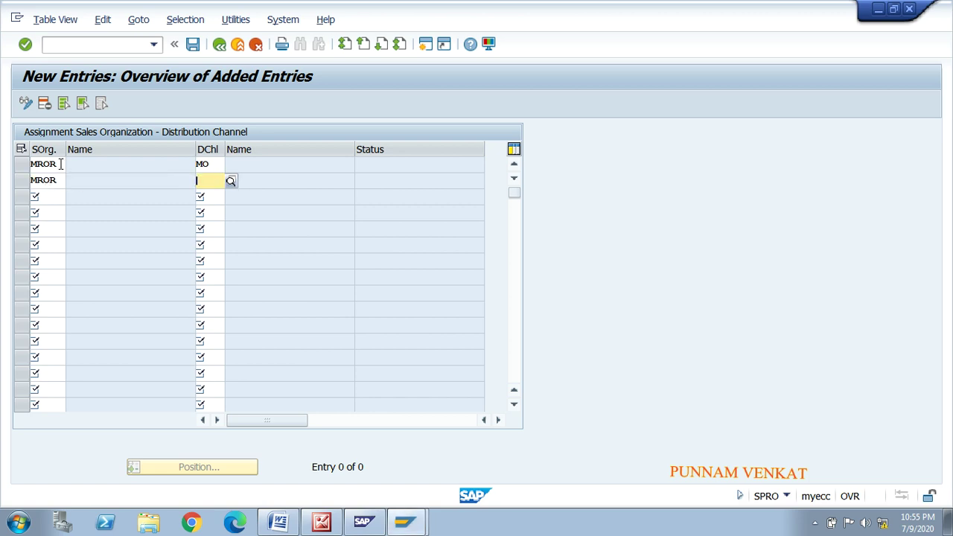
text(MR)
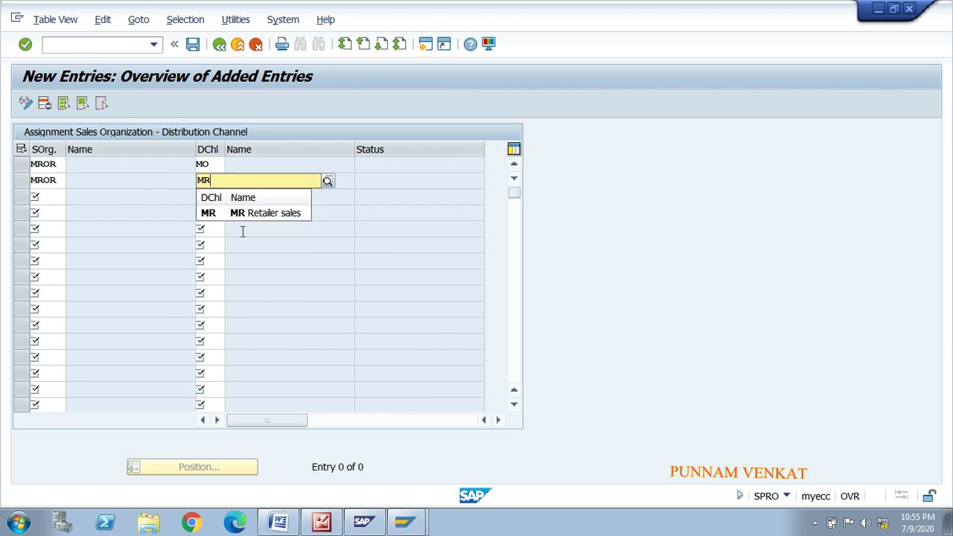
click(268, 213)
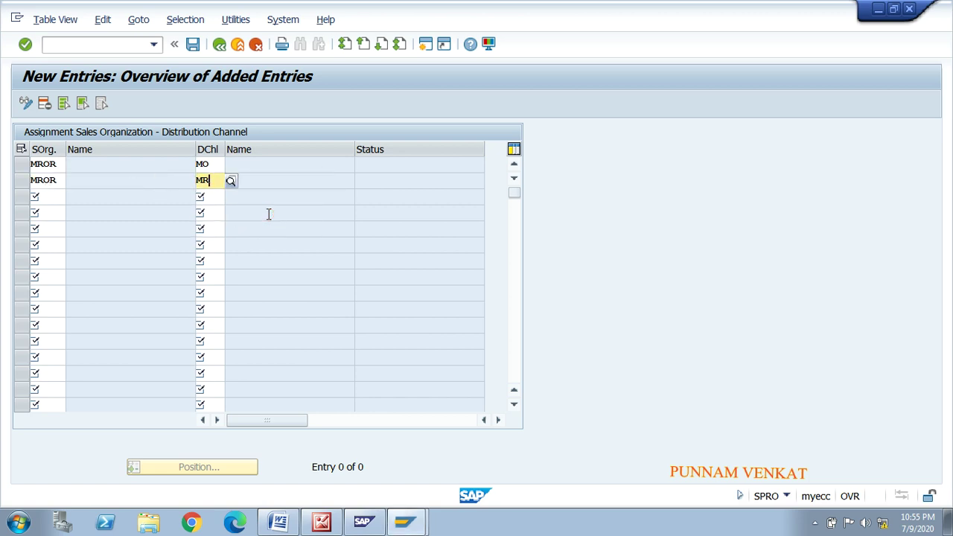
key(Return)
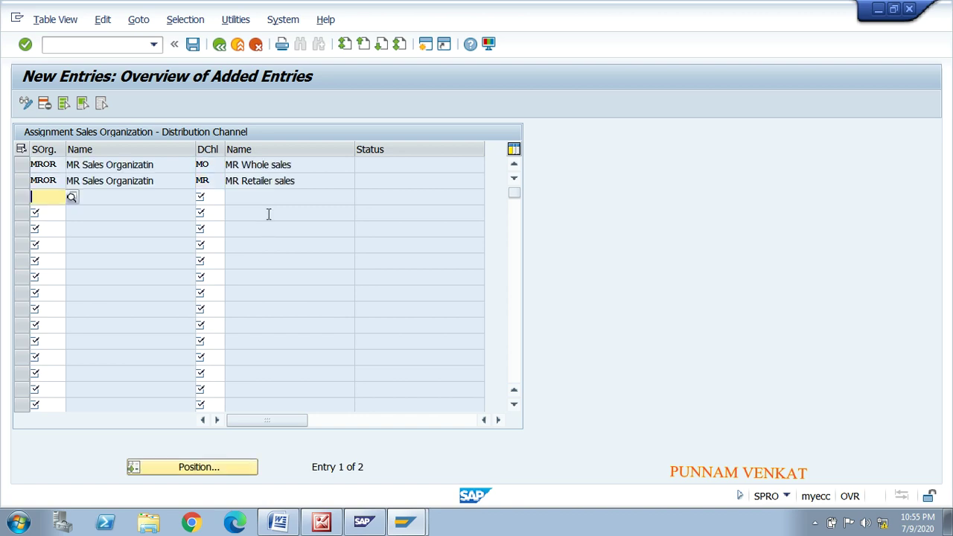
Check the codes in the new rows, save the distribution channel assignments, and return to the assignment overview.
click(38, 162)
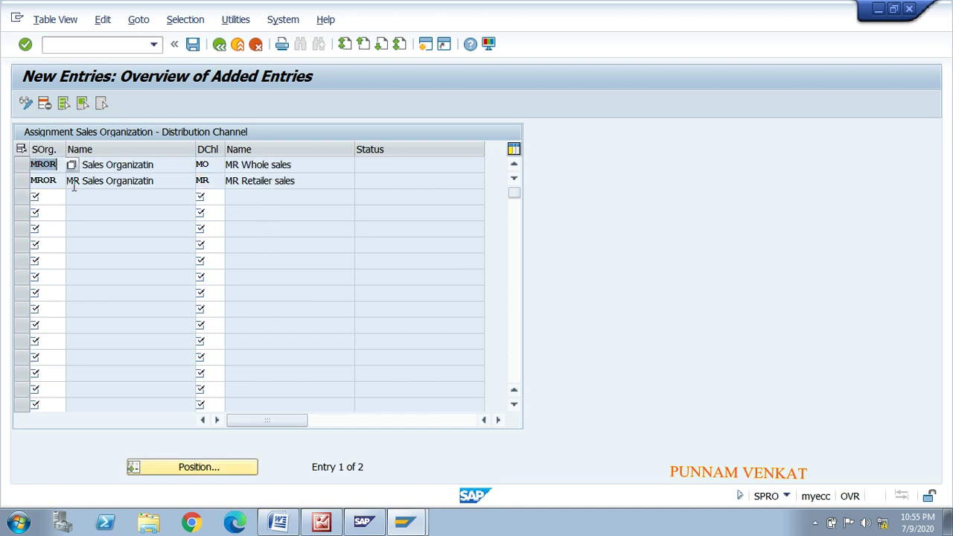
click(201, 165)
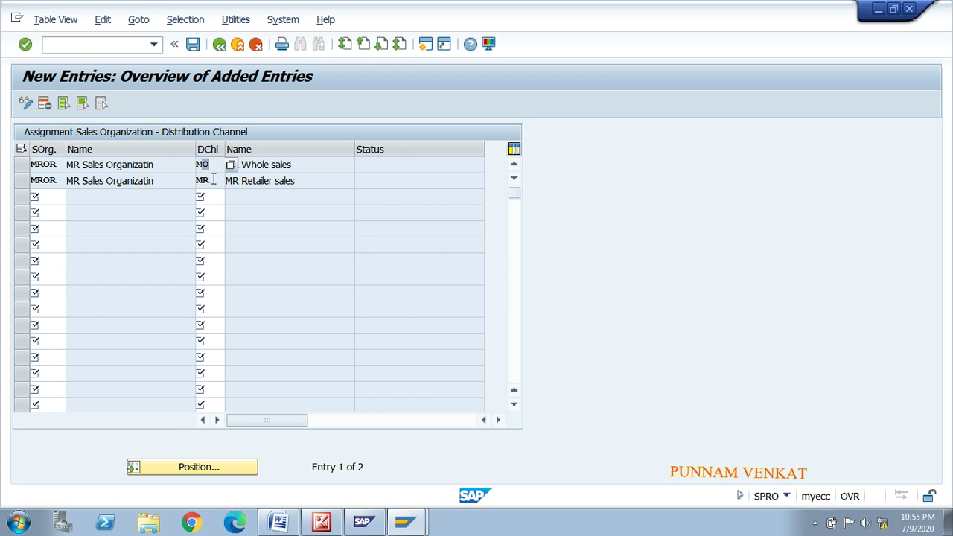
click(192, 43)
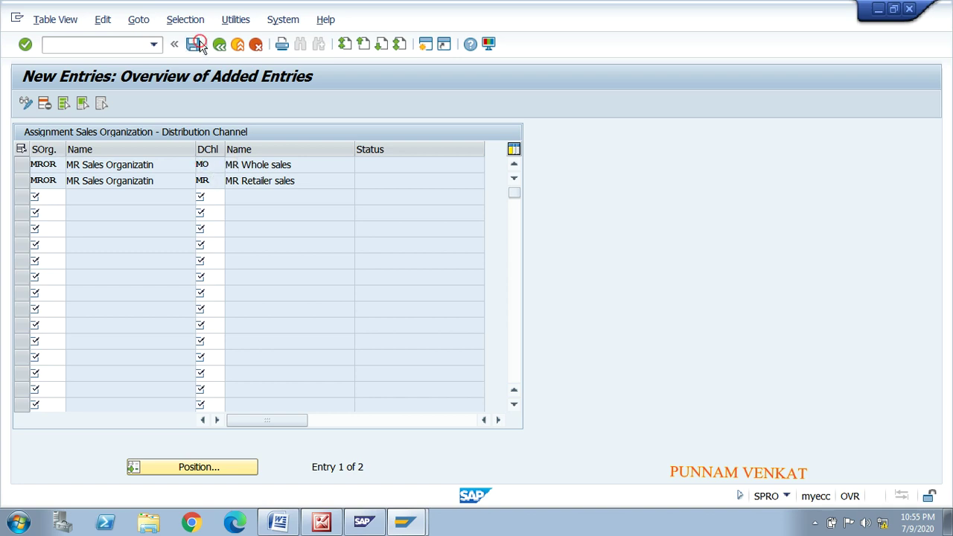
click(280, 271)
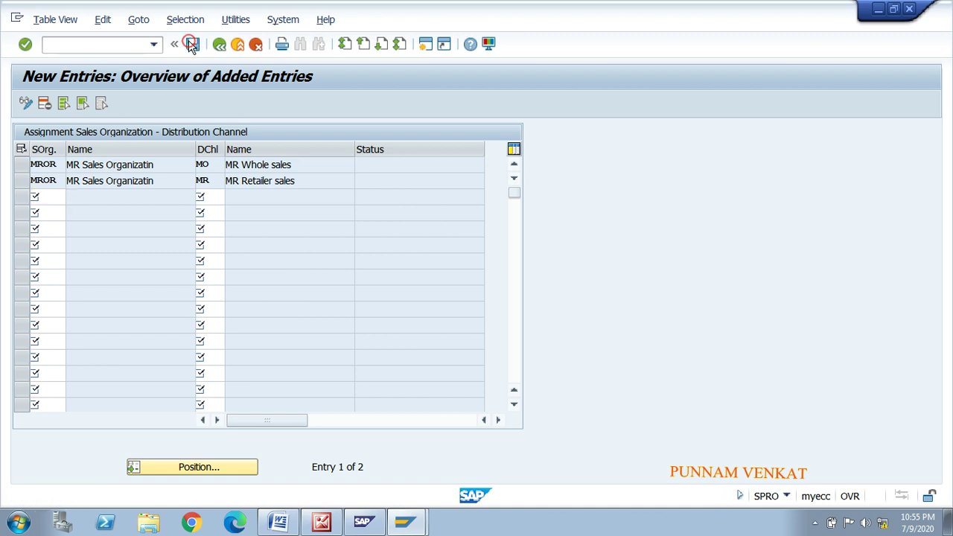
click(221, 44)
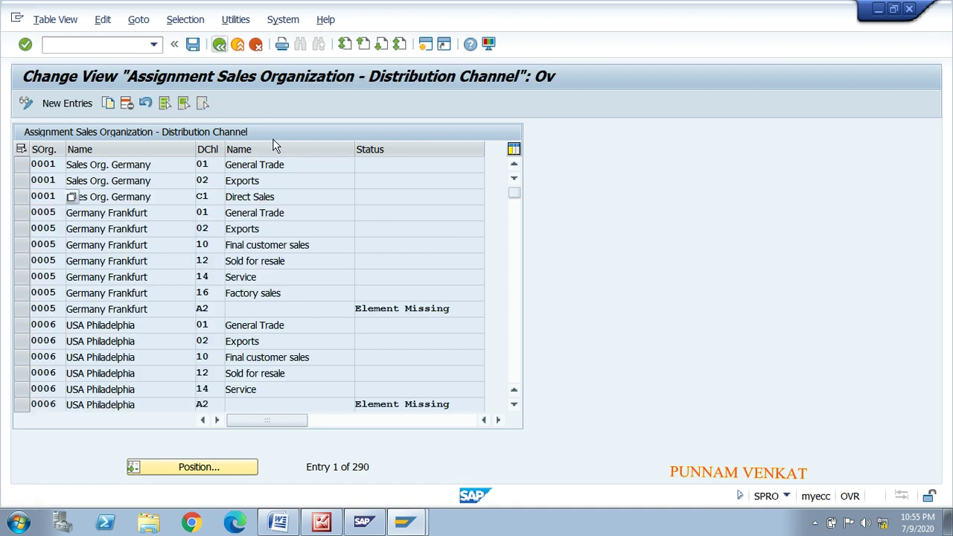
Switch to the Word notes and highlight the Assign distribution channel to sales organization line in yellow.
key(alt+Tab)
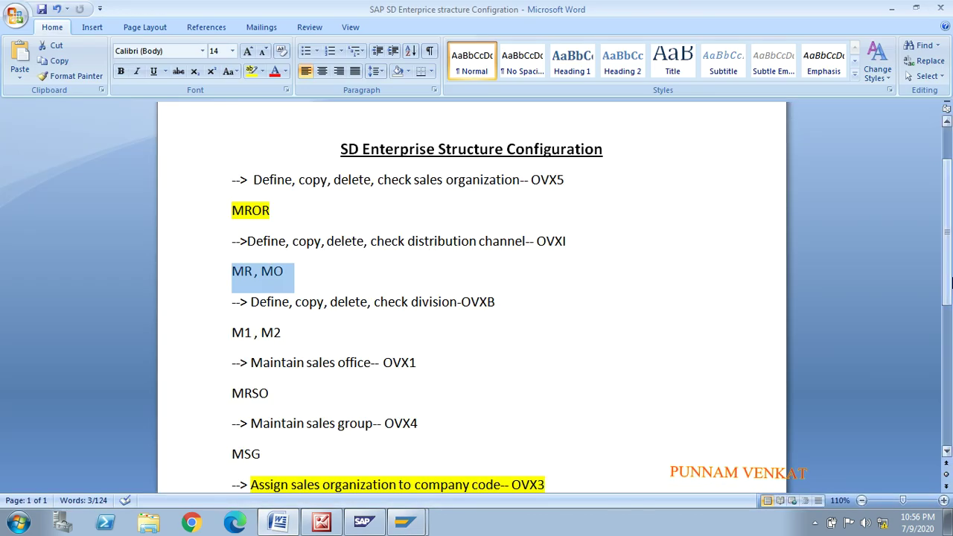
drag(948, 273, 949, 395)
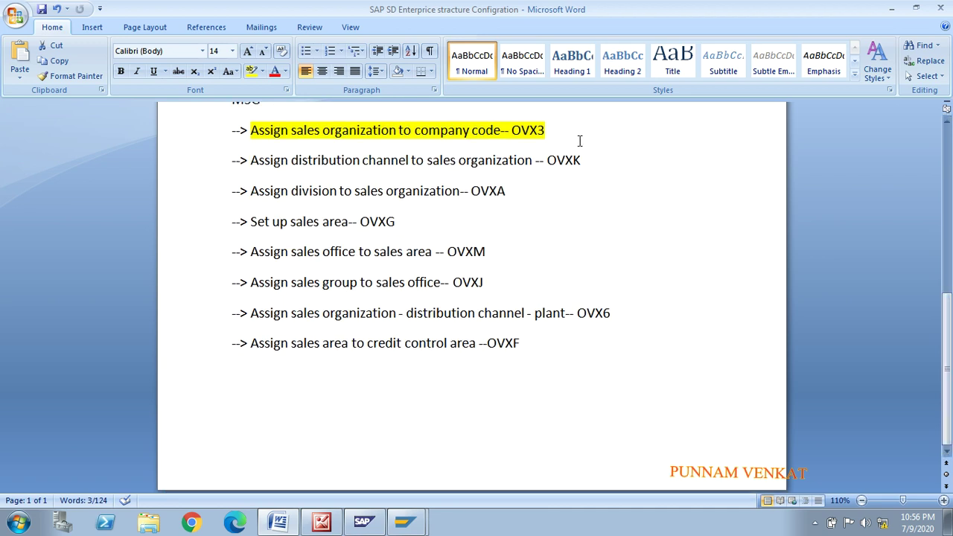
drag(586, 160, 232, 162)
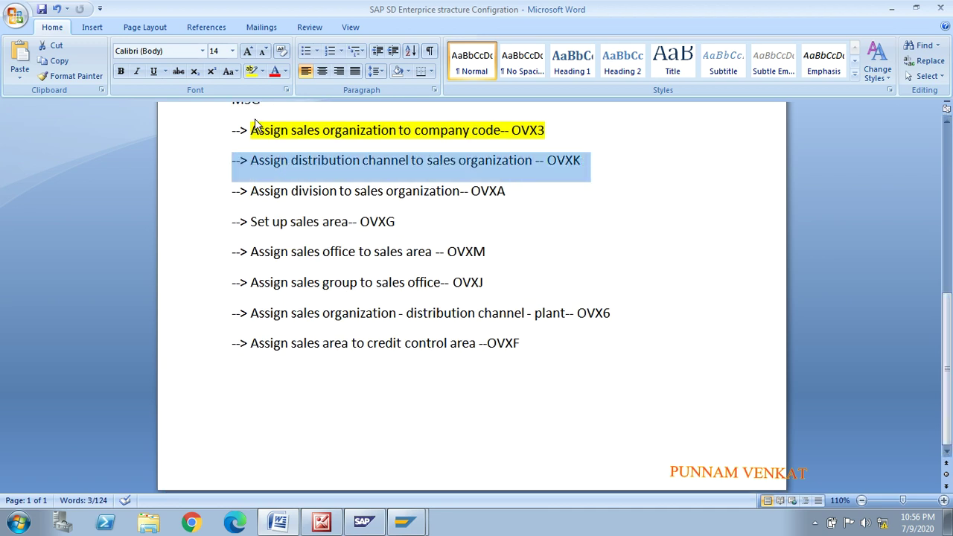
click(255, 73)
Check the sales organization and division levels in the hierarchy picture, and highlight the Assign division to sales organization line yellow in Word.
click(289, 202)
drag(258, 192, 490, 204)
key(alt+Tab)
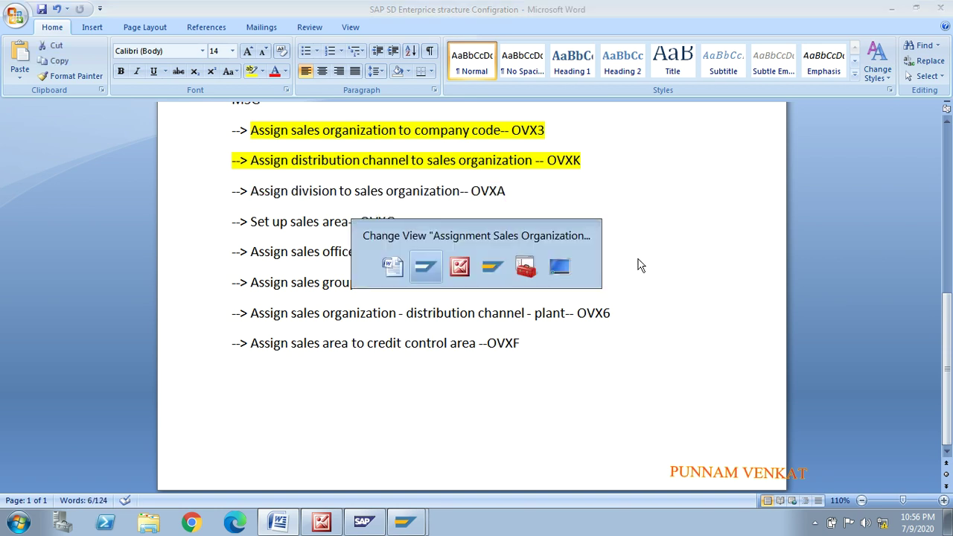
key(alt+Tab)
key(alt+Tab)
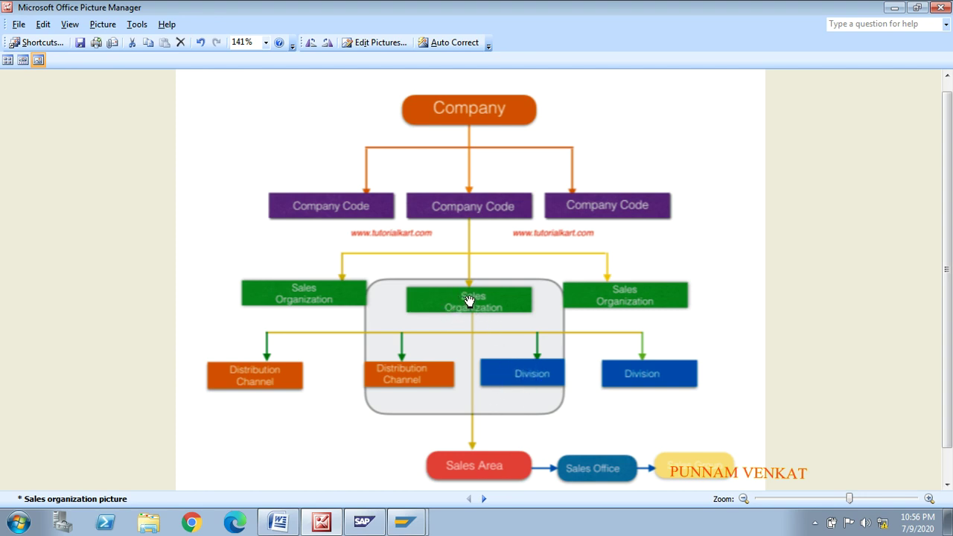
key(alt+Tab)
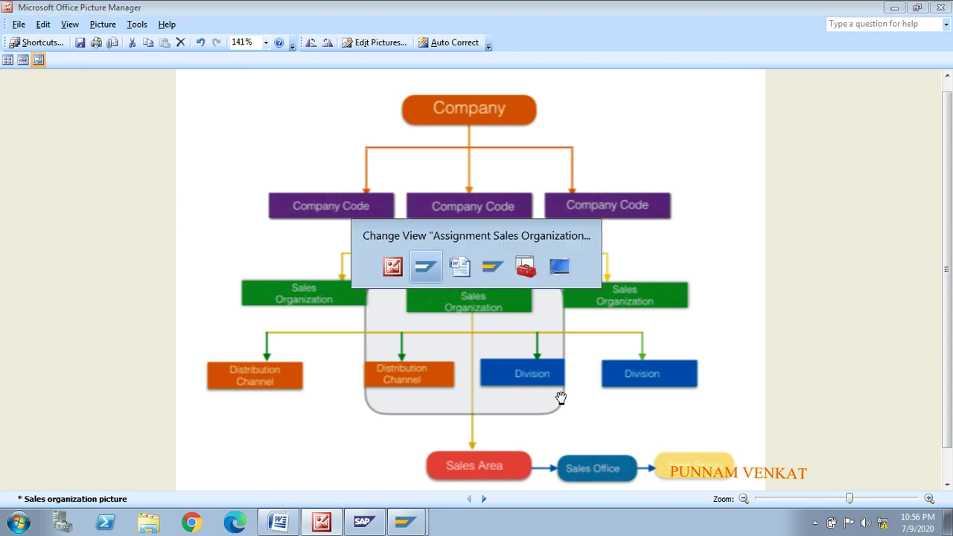
key(alt+Tab)
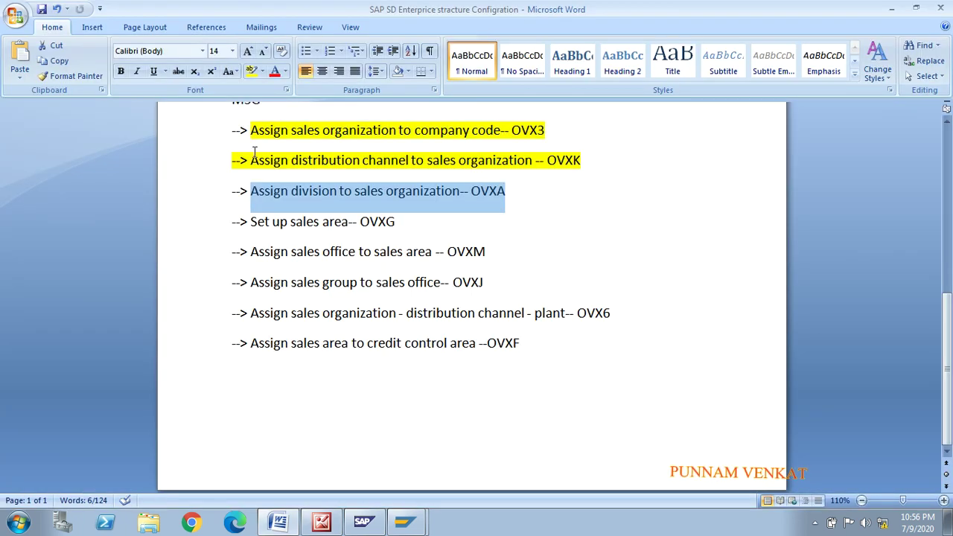
click(252, 71)
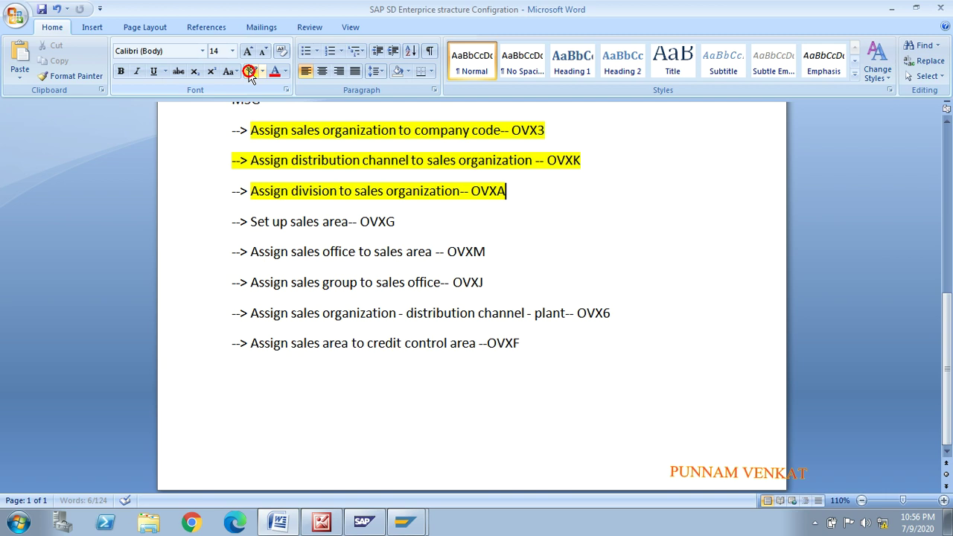
Switch to SAP, leave the distribution channel assignments, and start new entries in the Assign division to sales organization activity.
key(alt+Tab)
click(492, 269)
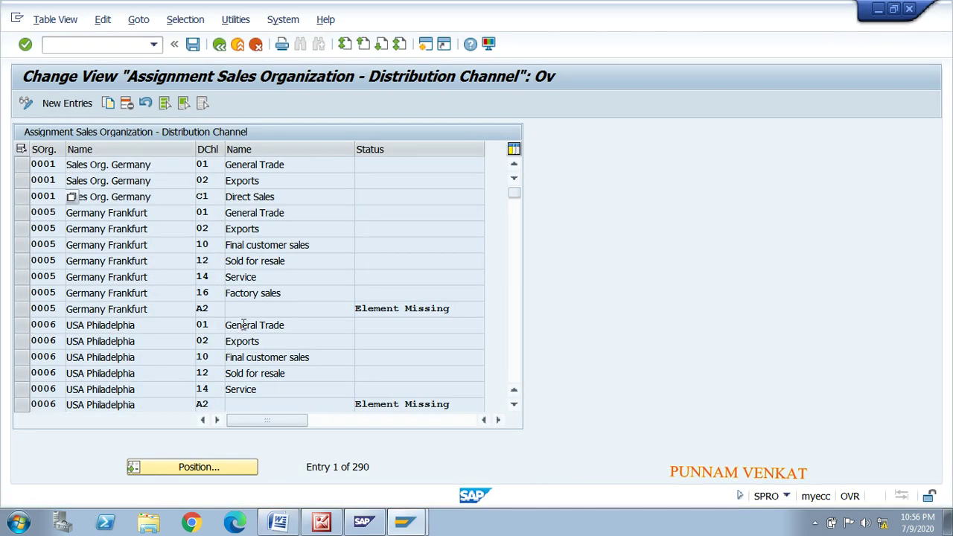
click(219, 44)
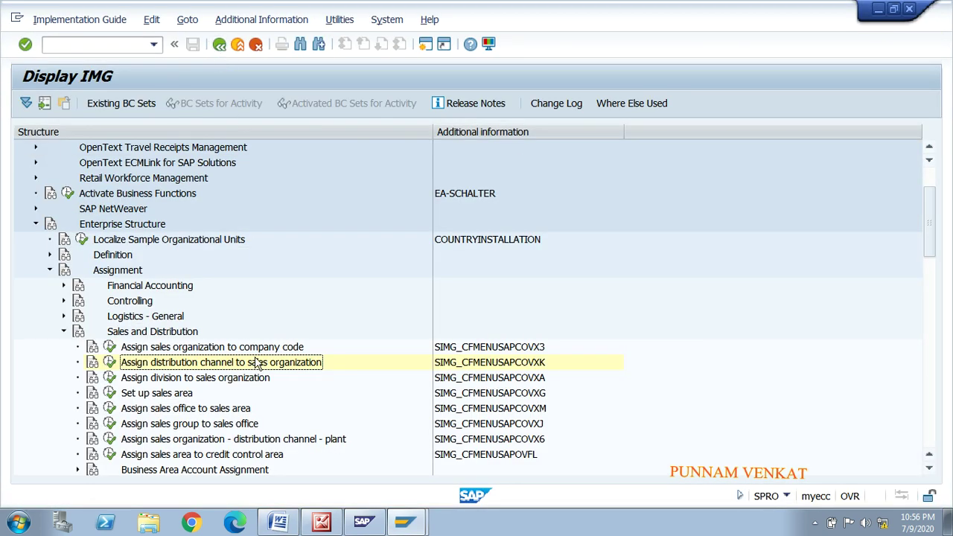
click(229, 377)
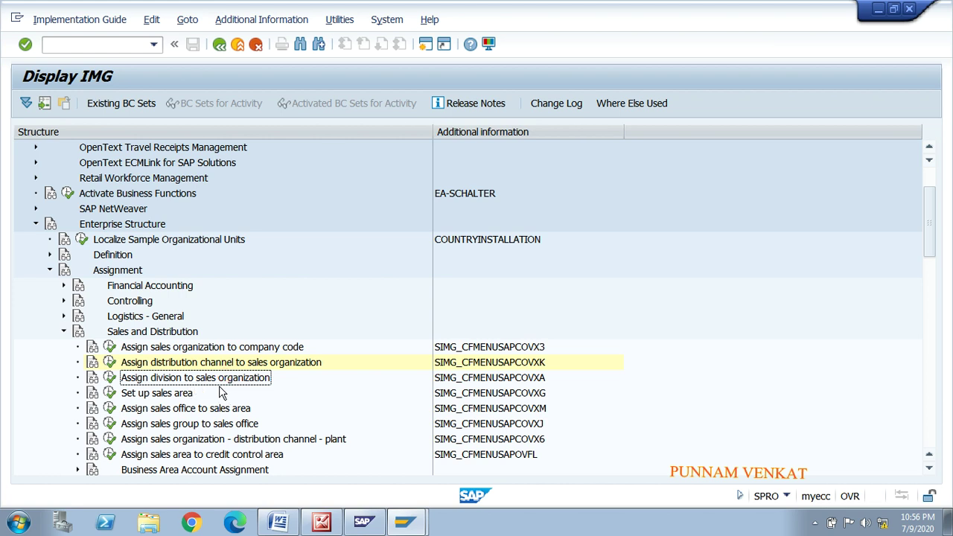
click(109, 378)
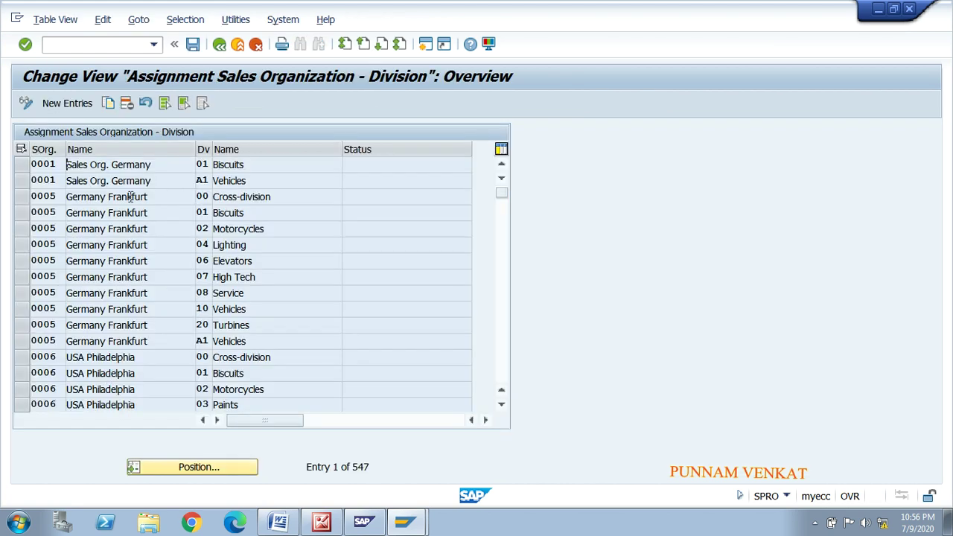
click(79, 109)
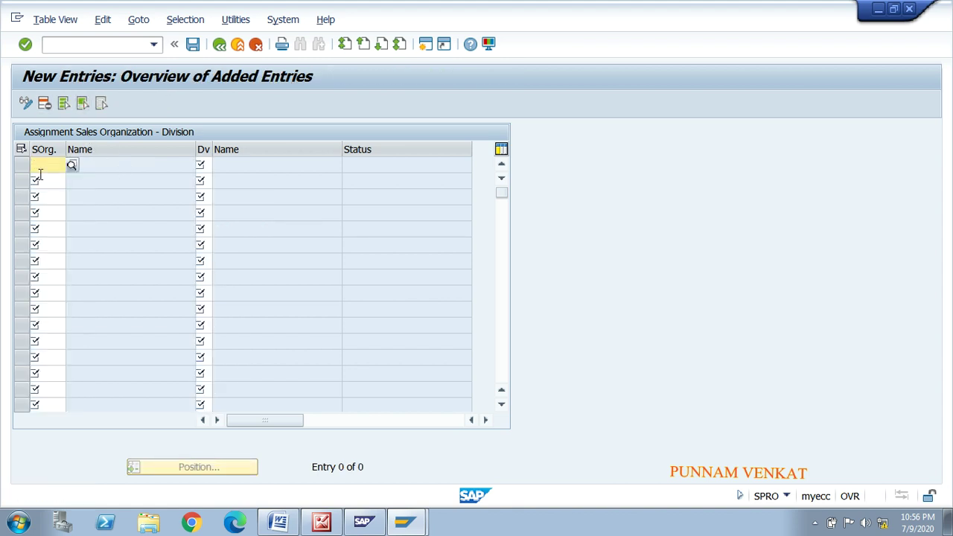
Assign divisions M1 and M2 to sales organization MROR in two rows and validate them.
text(MROR)
key(Tab)
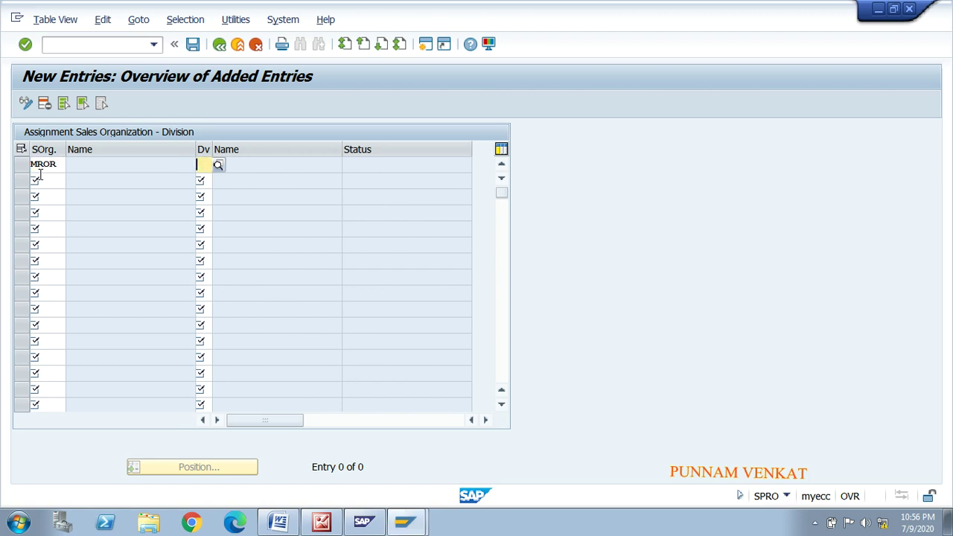
text(M)
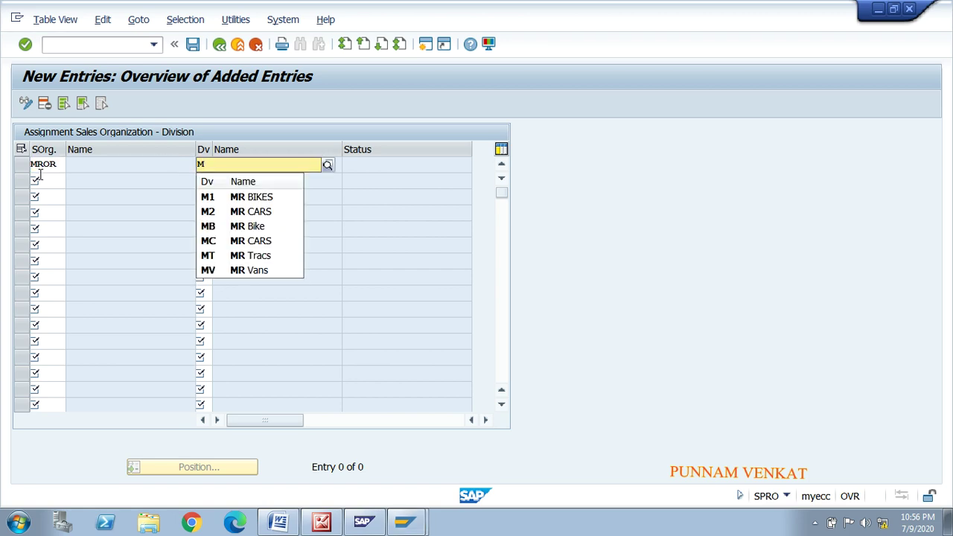
key(Down)
click(40, 175)
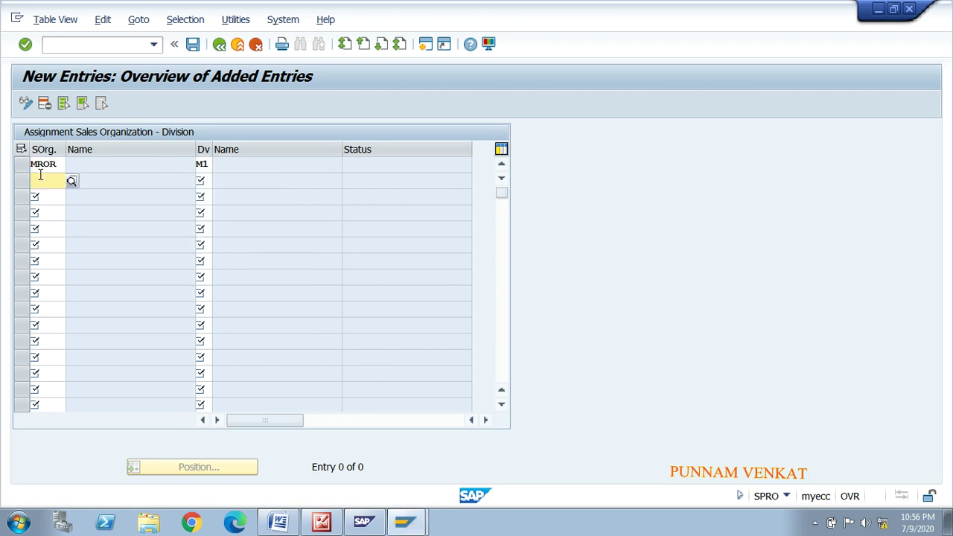
text(MROR)
key(Tab)
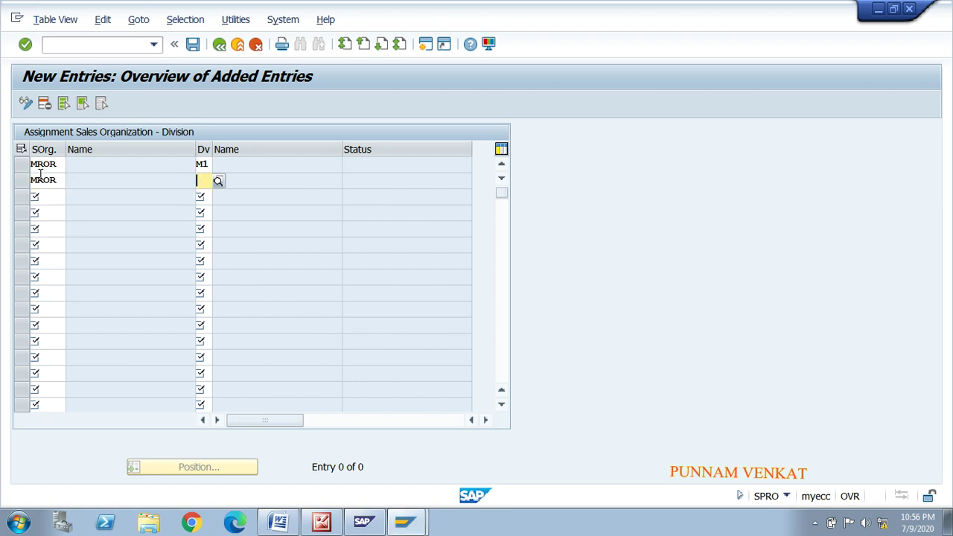
text(M2)
key(Return)
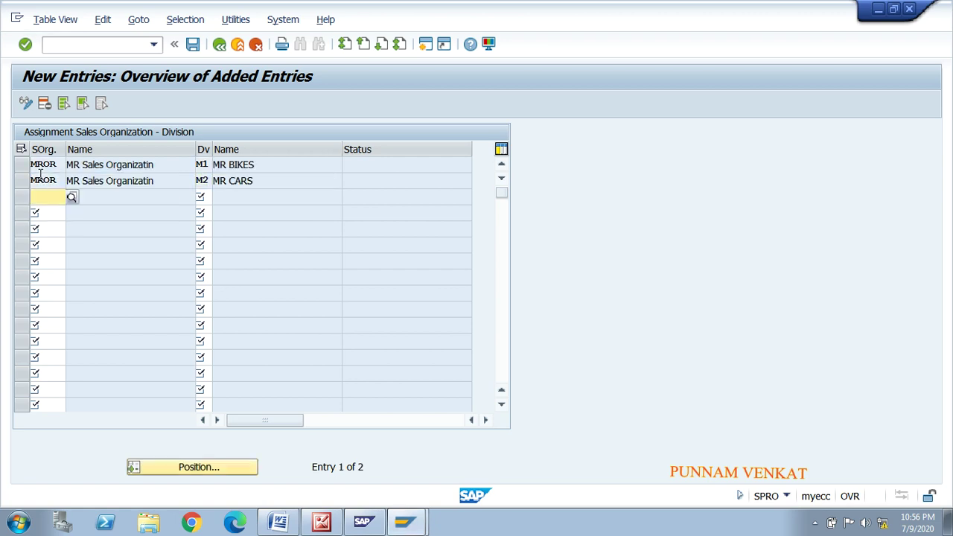
Switch to the Word notes and highlight the division codes M1 , M2 in yellow.
key(alt+Tab)
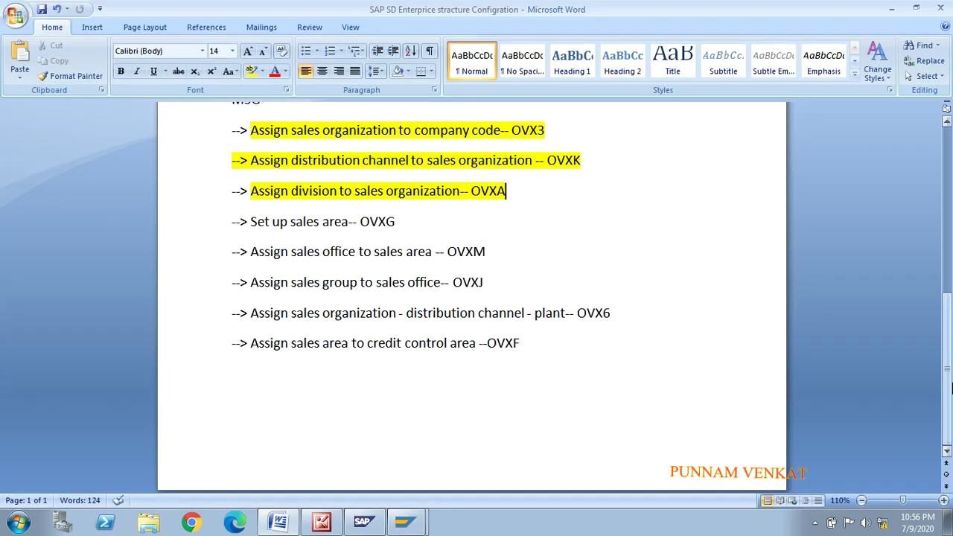
drag(945, 390, 946, 238)
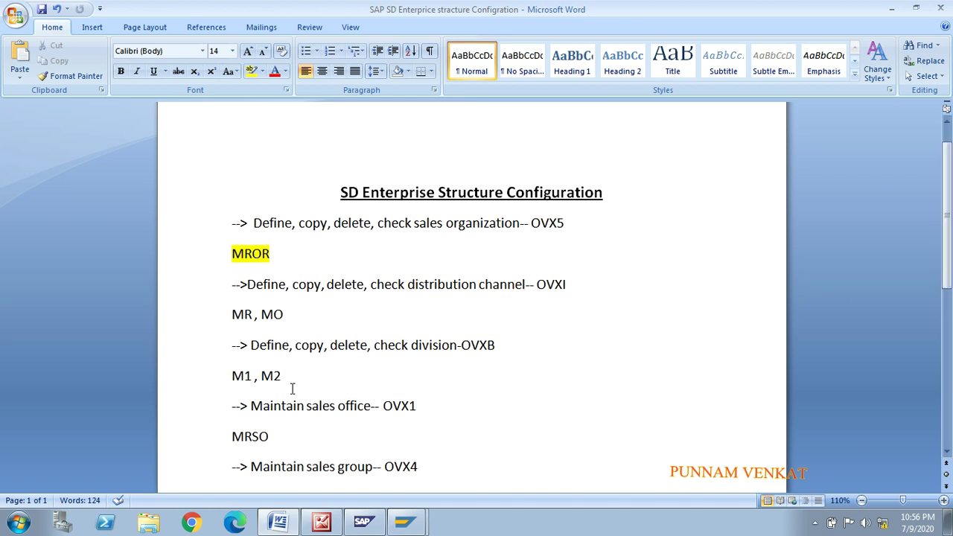
drag(290, 381, 215, 382)
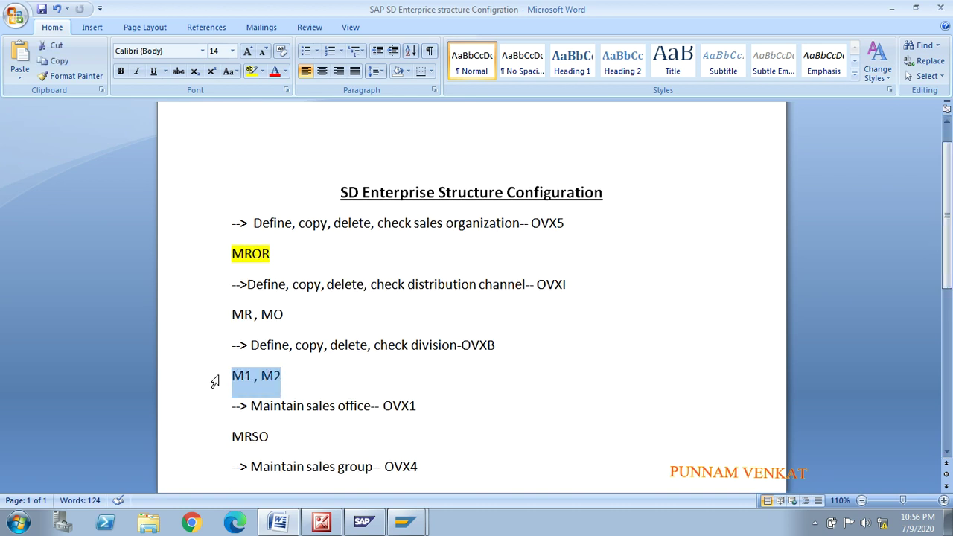
click(250, 70)
Compare the highlighted codes in the Word notes with the sales organization and division assignments entered in SAP.
key(alt+Tab)
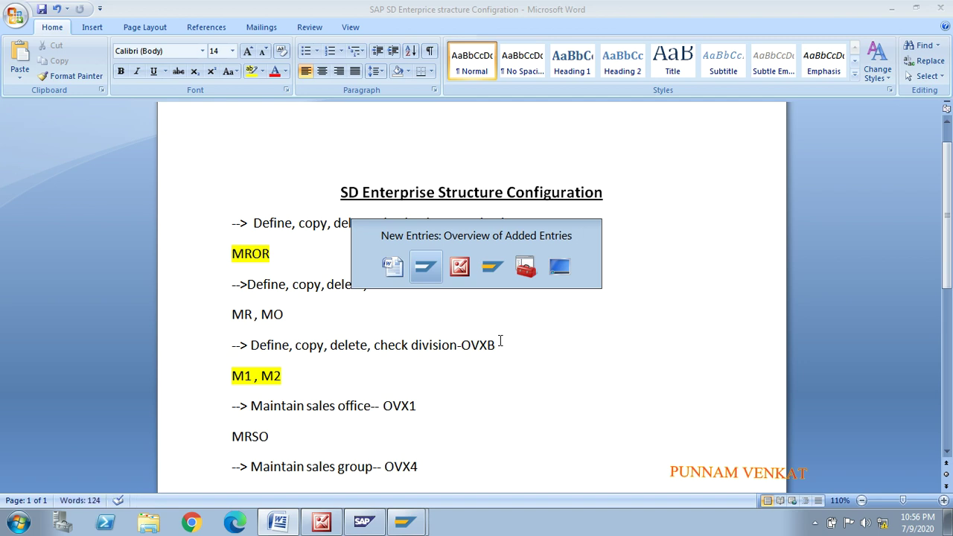
key(alt+Tab)
key(alt+Tab)
key(alt+Tab)
key(alt+Tab)
key(alt+Tab)
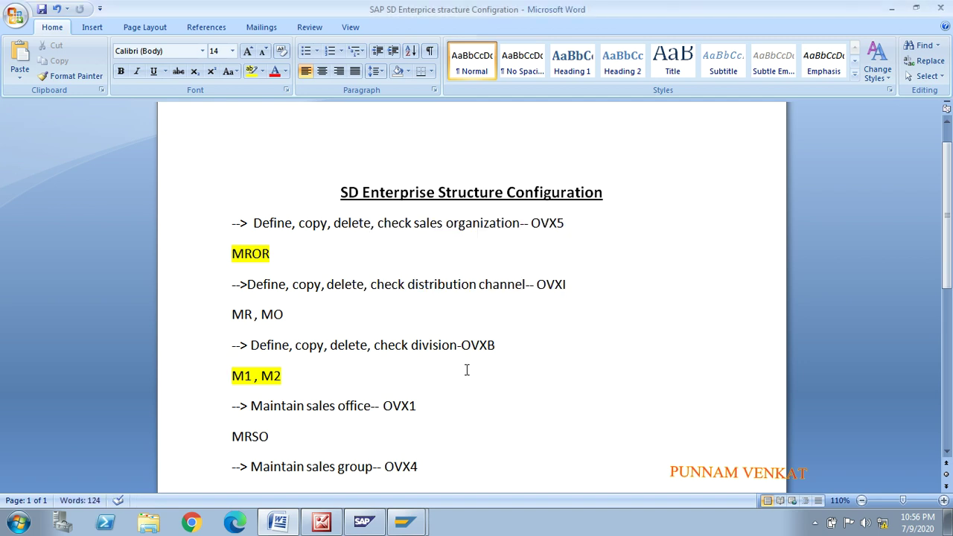
key(alt+Tab)
key(alt+Tab)
key(alt+Tab)
key(alt+Tab)
key(alt+Tab)
key(alt+Tab)
key(alt+Tab)
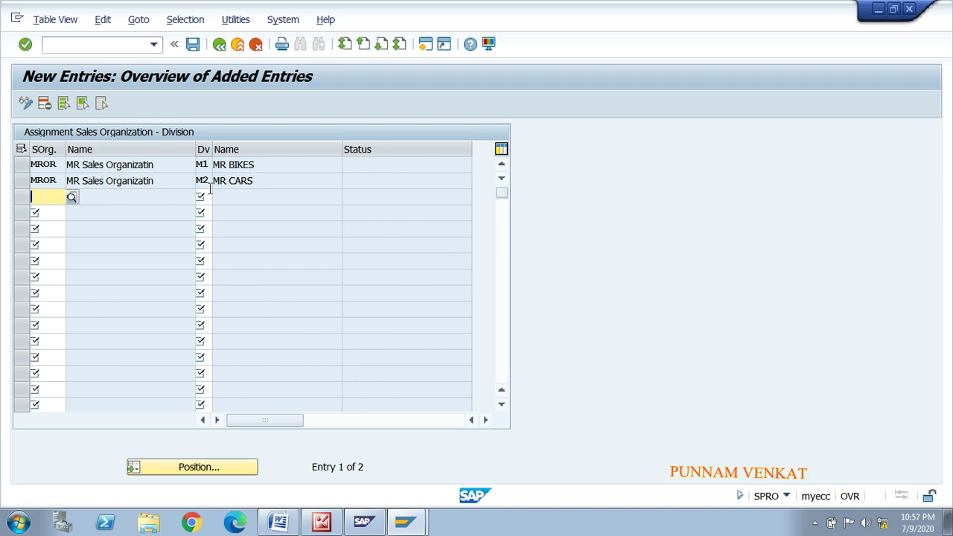
Save the division assignments to customizing request Y01K900057 and return to the implementation guide structure.
click(193, 44)
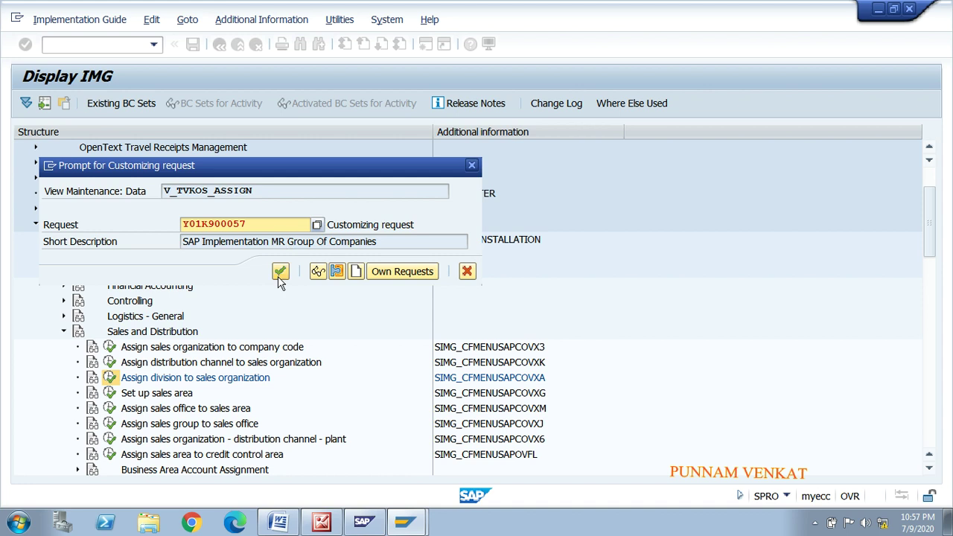
click(280, 271)
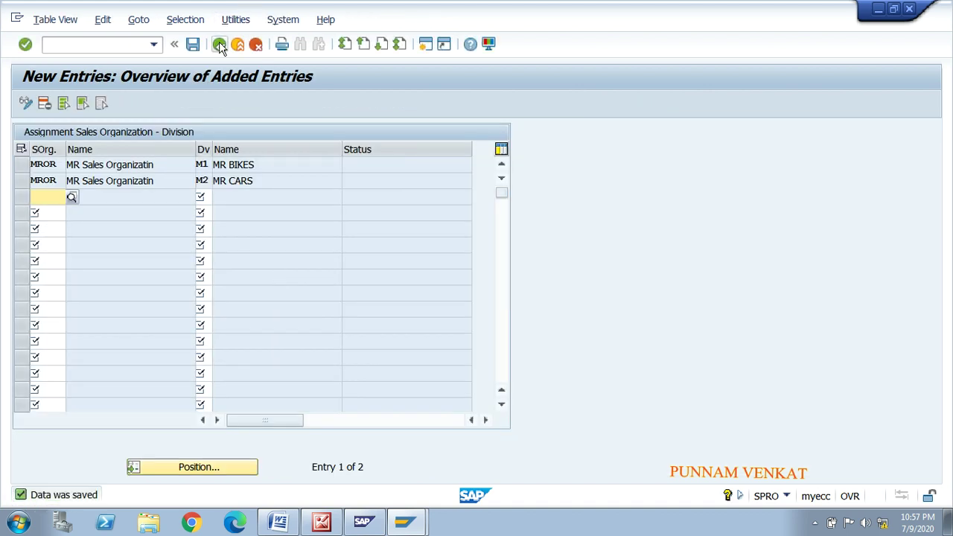
click(219, 44)
click(220, 44)
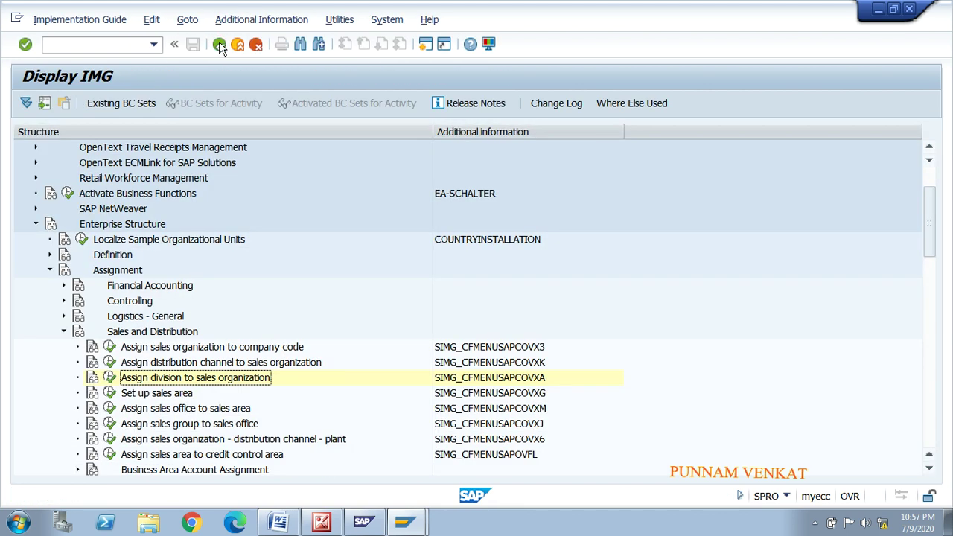
Locate the Set up sales area activity, and highlight its OVXG line yellow in the Word notes.
click(179, 394)
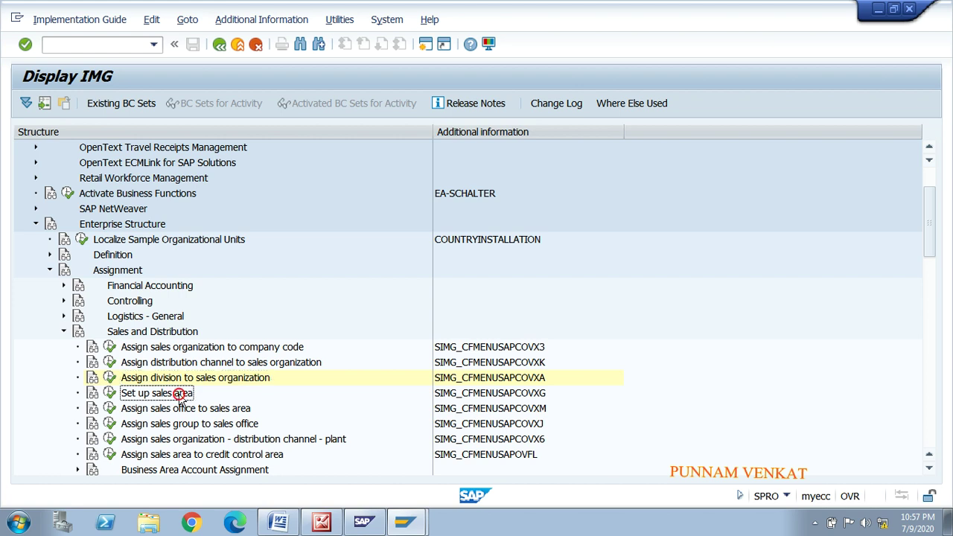
key(alt+Tab)
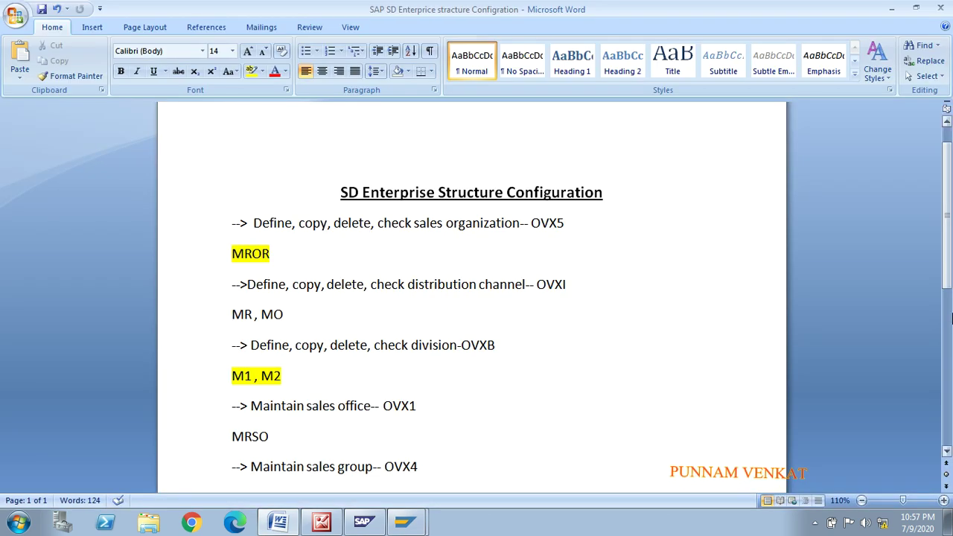
scroll(951, 298, down, 5)
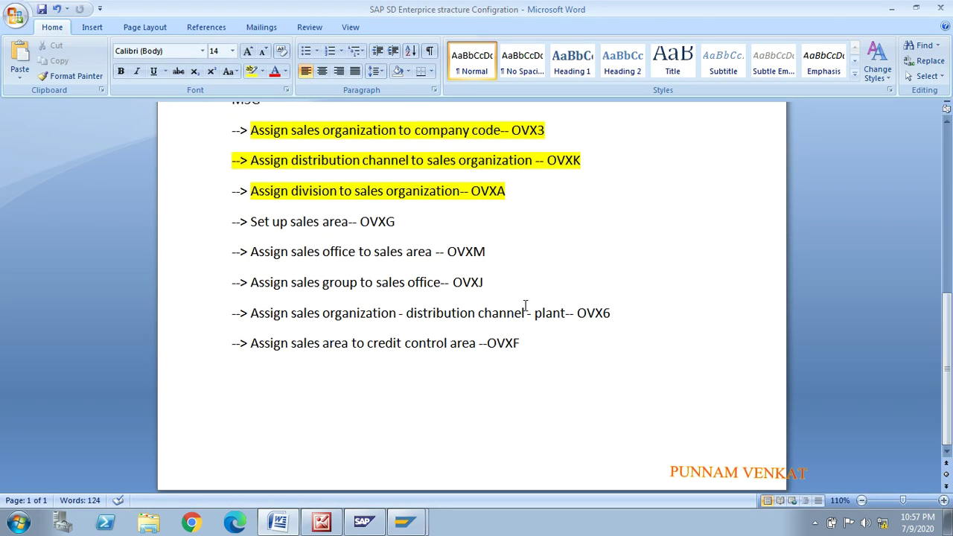
drag(410, 221, 250, 221)
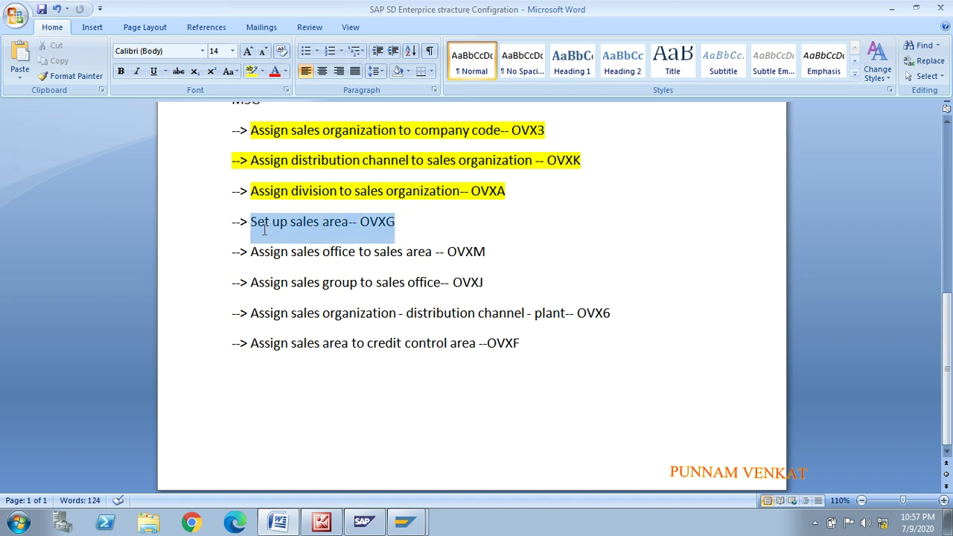
click(250, 70)
Check the sales area level in the hierarchy picture, and start new entries in SAP's Set up sales area activity.
key(alt+Tab)
key(alt+Tab)
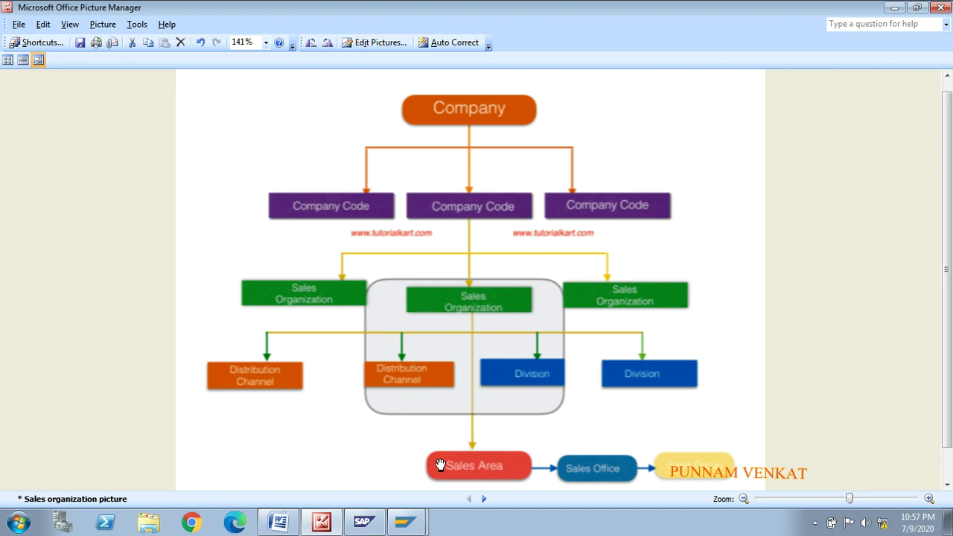
key(alt+Tab)
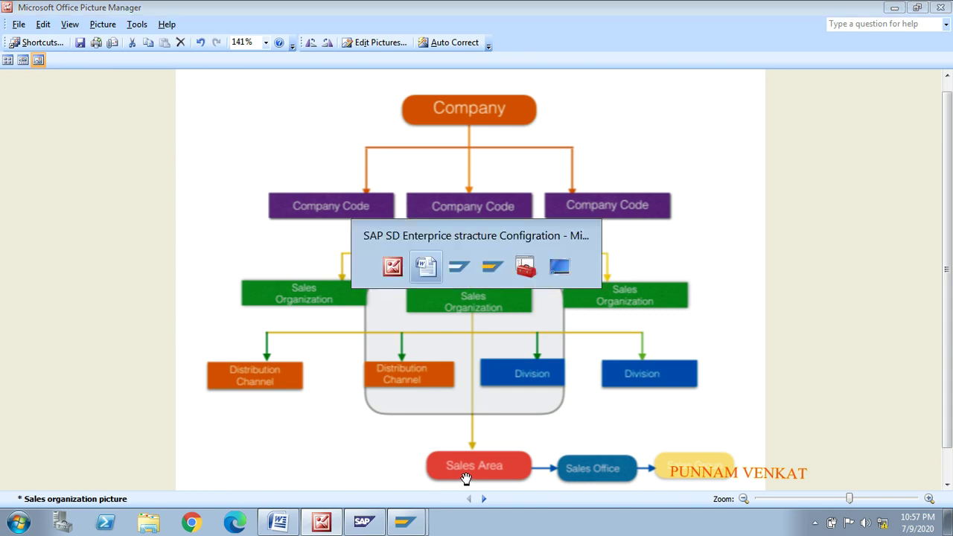
key(alt+Tab)
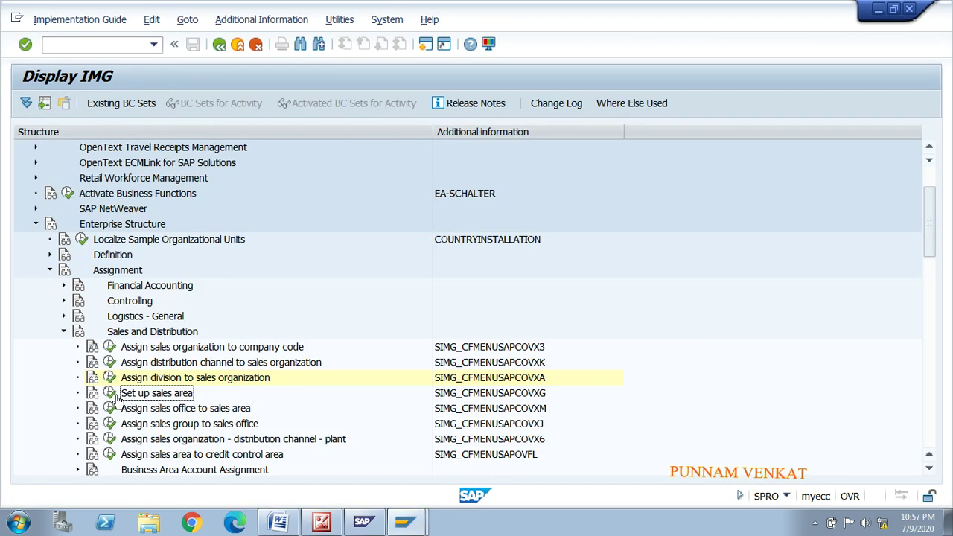
click(111, 395)
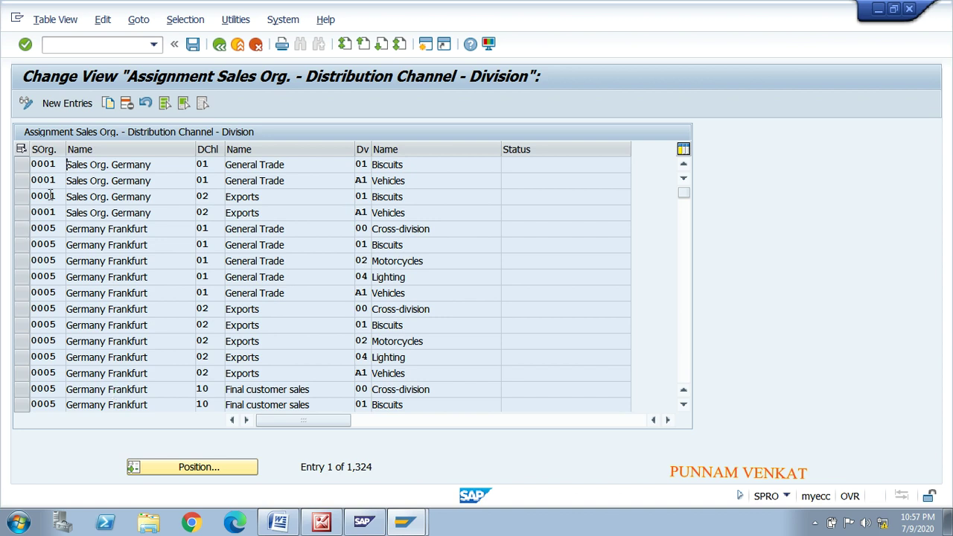
click(66, 104)
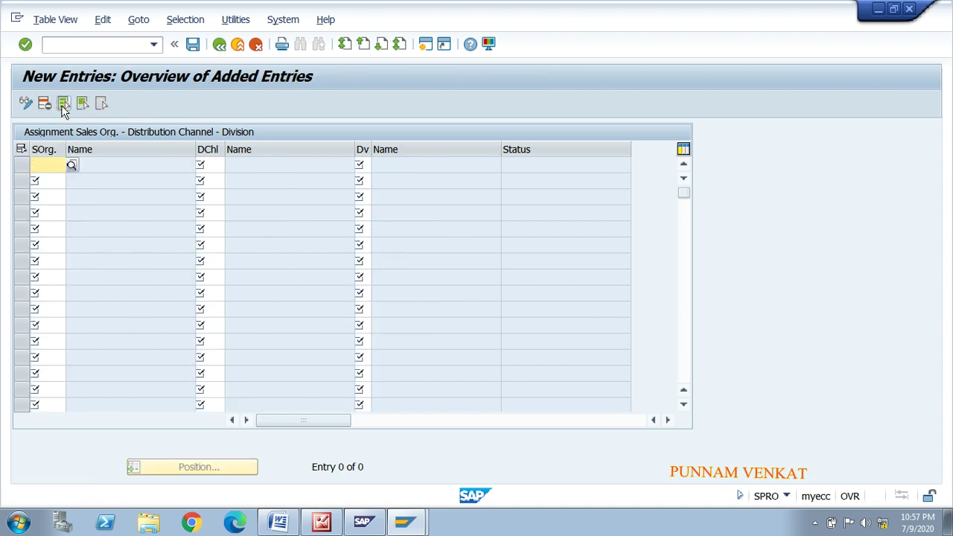
Enter a sales area combining sales organization MROR, distribution channel MO and division M1, and validate it.
text(MROR)
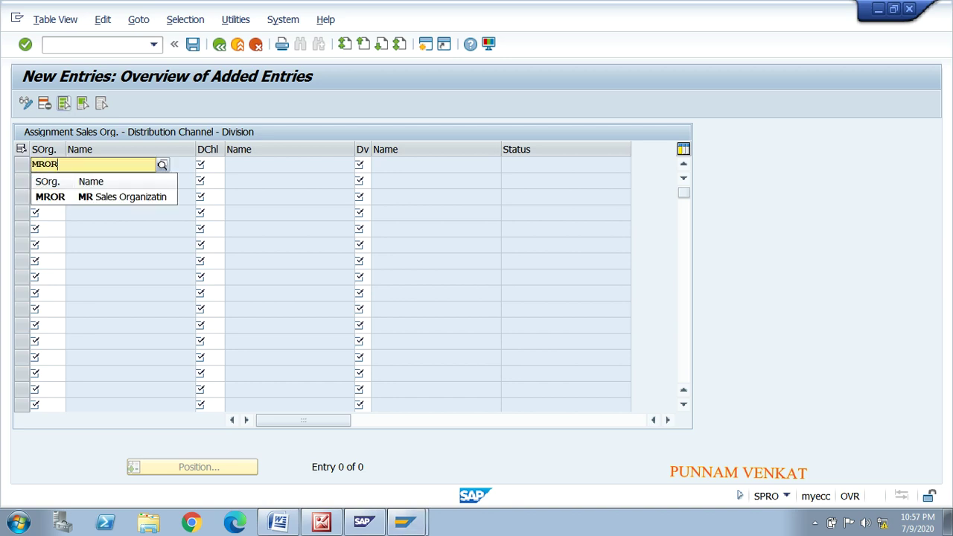
key(Tab)
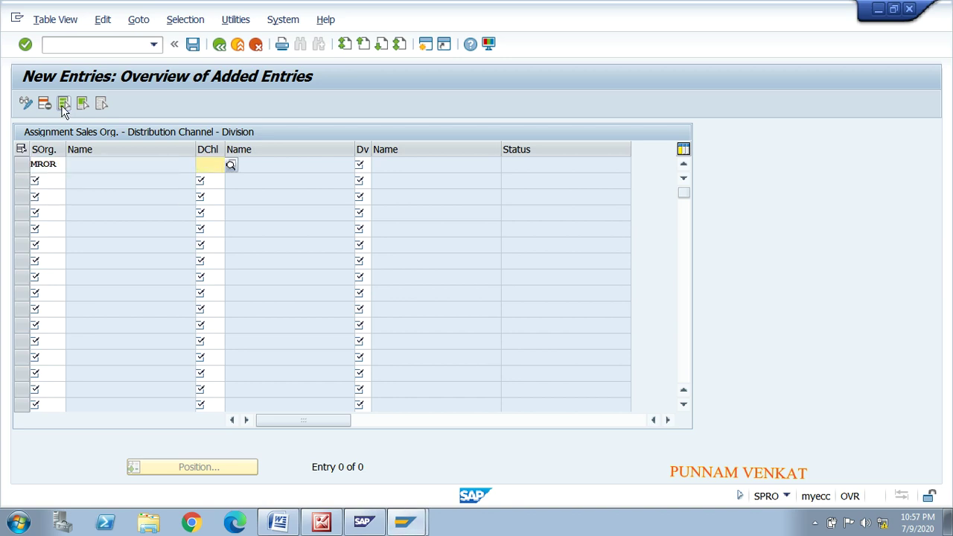
text(M)
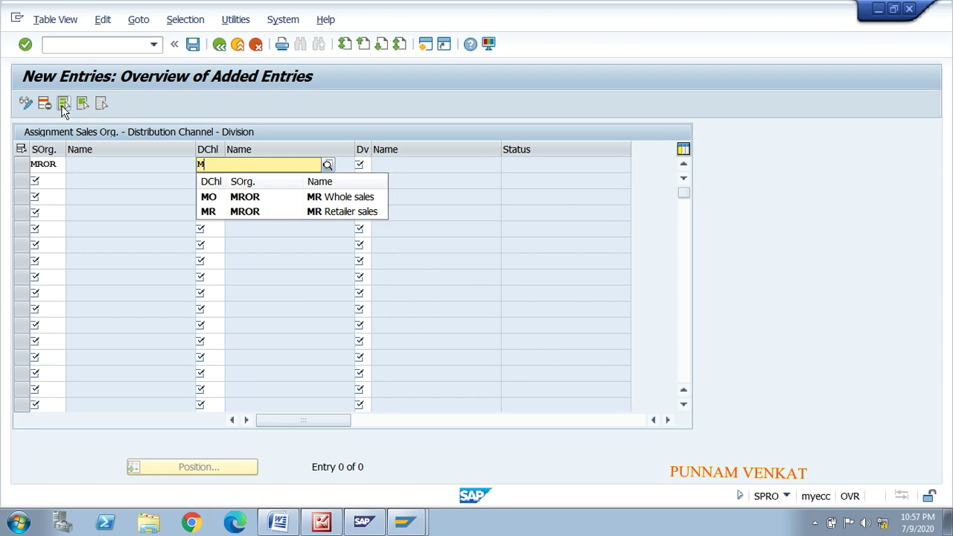
key(Down)
key(Tab)
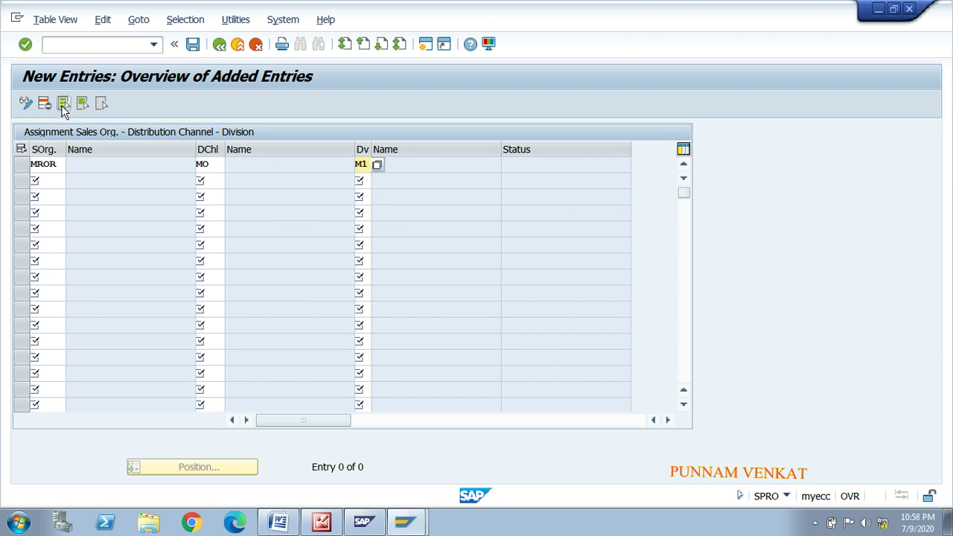
key(Return)
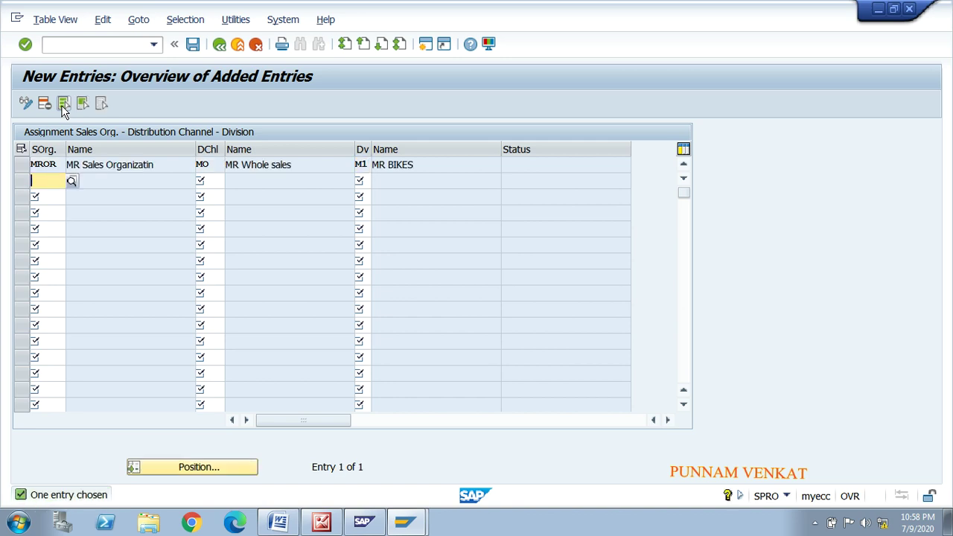
Add a second sales area row with sales organization MROR, distribution channel MO and division M2, and validate it.
text(MROR)
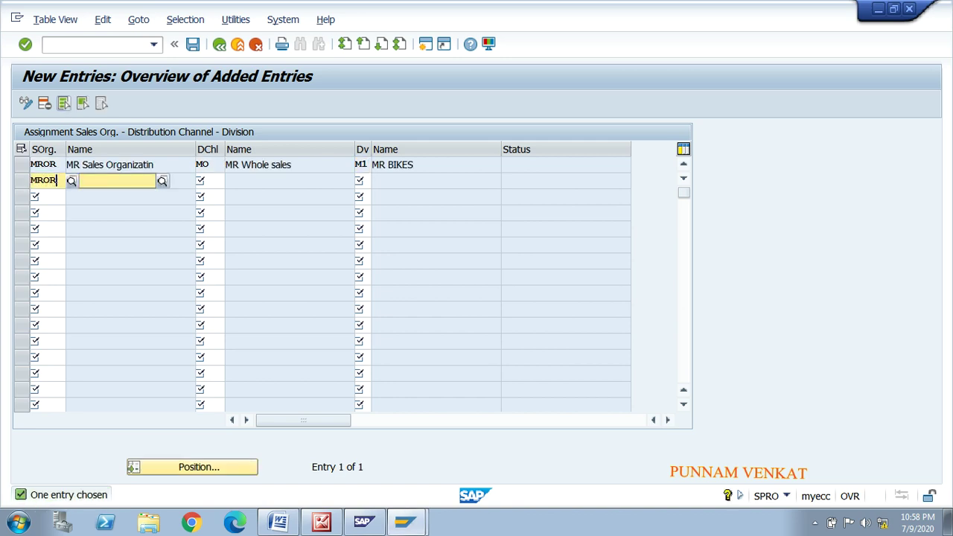
key(Tab)
text(MO)
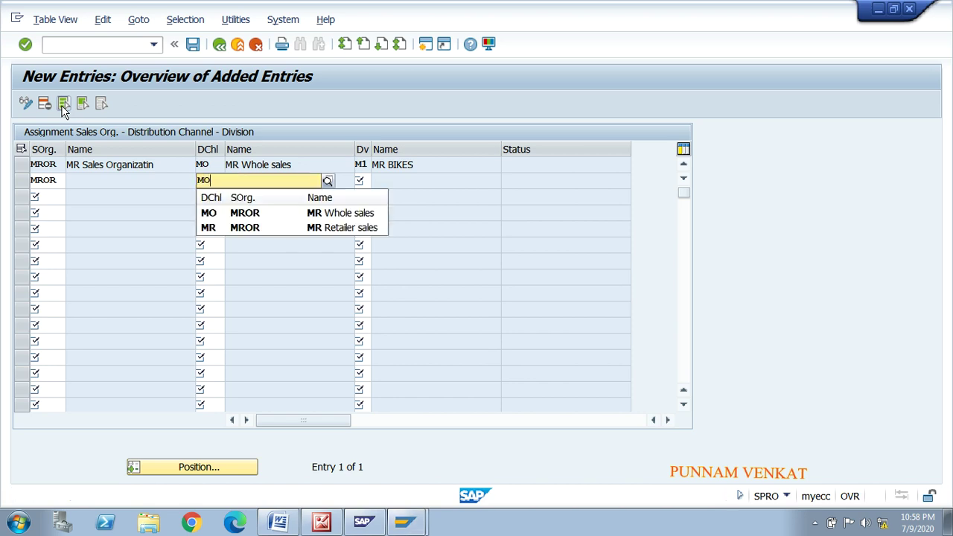
key(Tab)
text(M)
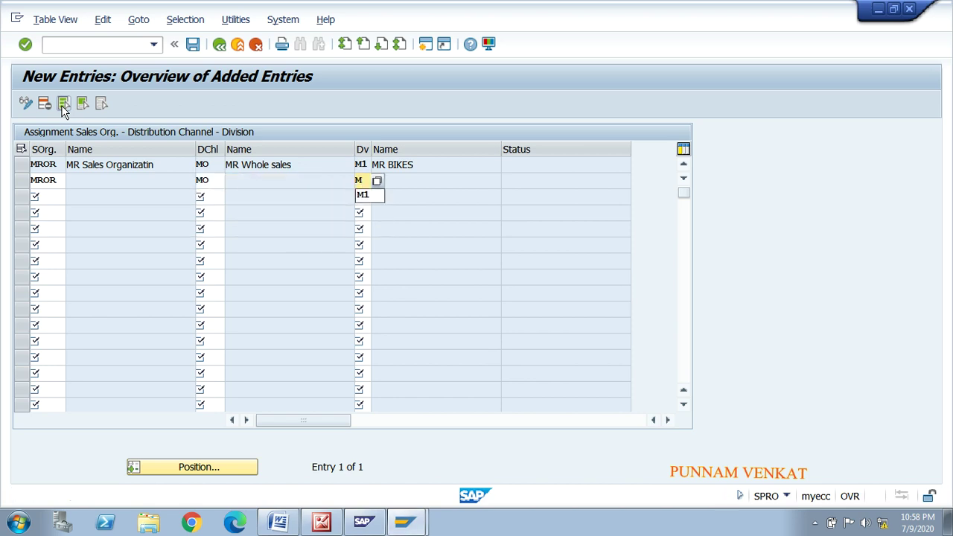
text(2)
key(Return)
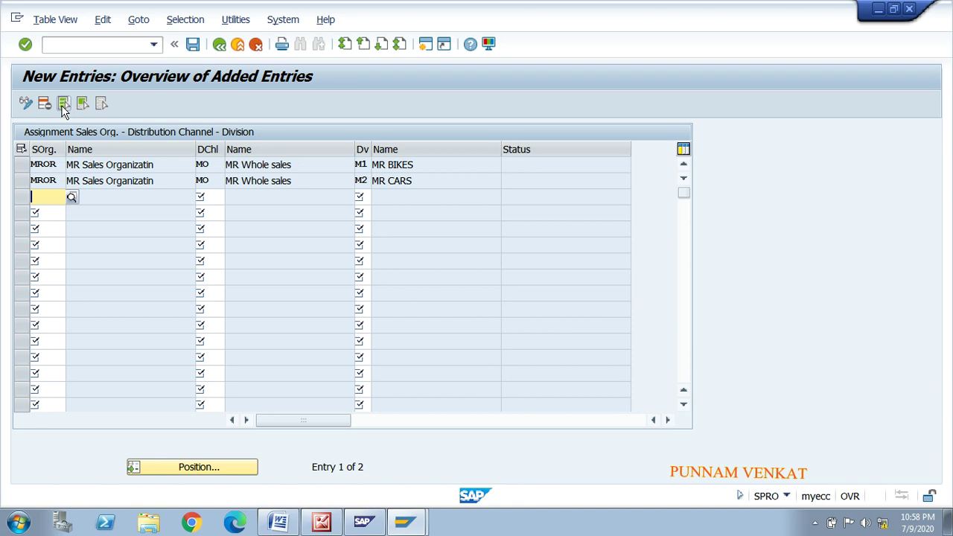
Fill the third sales area row with sales organization MROR, distribution channel MR and division M1.
text(MROR)
key(Tab)
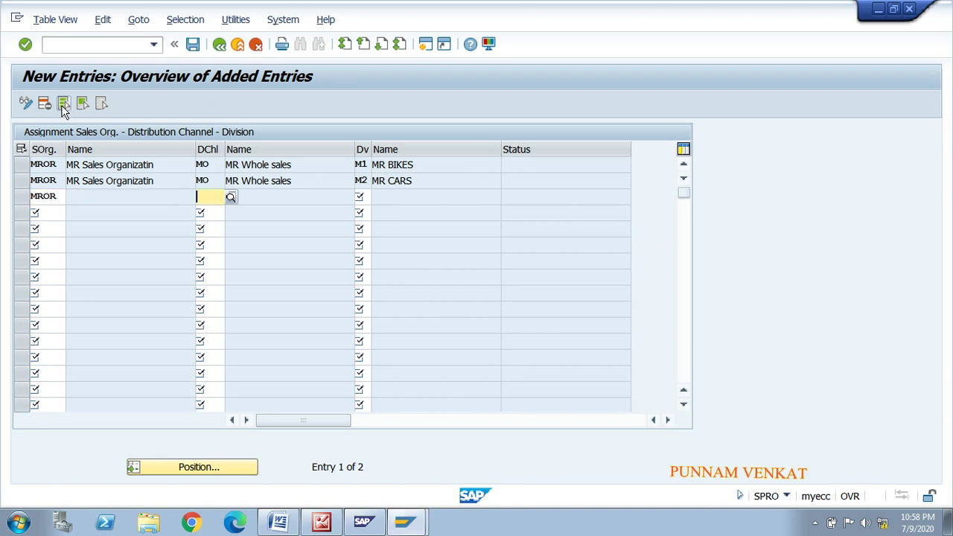
text(M)
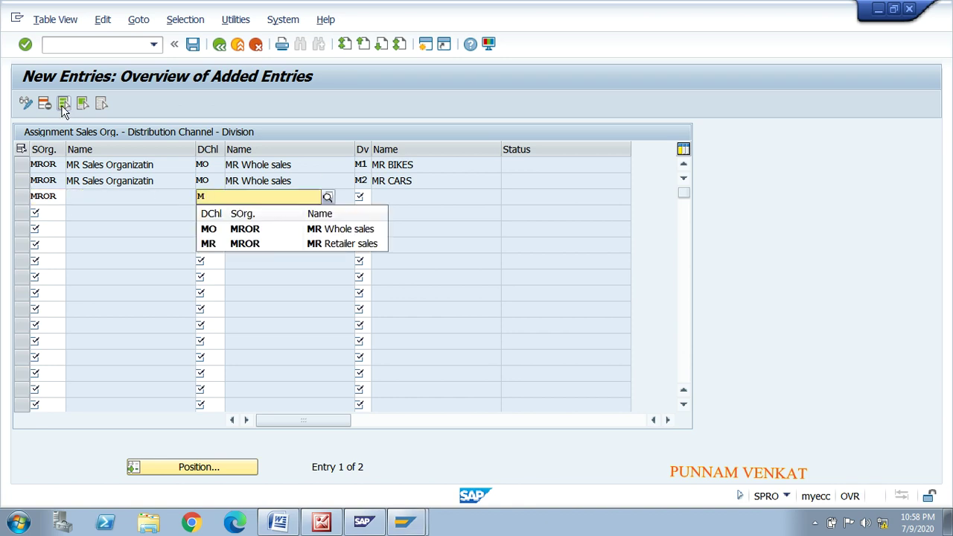
text(R)
key(Tab)
text(M1)
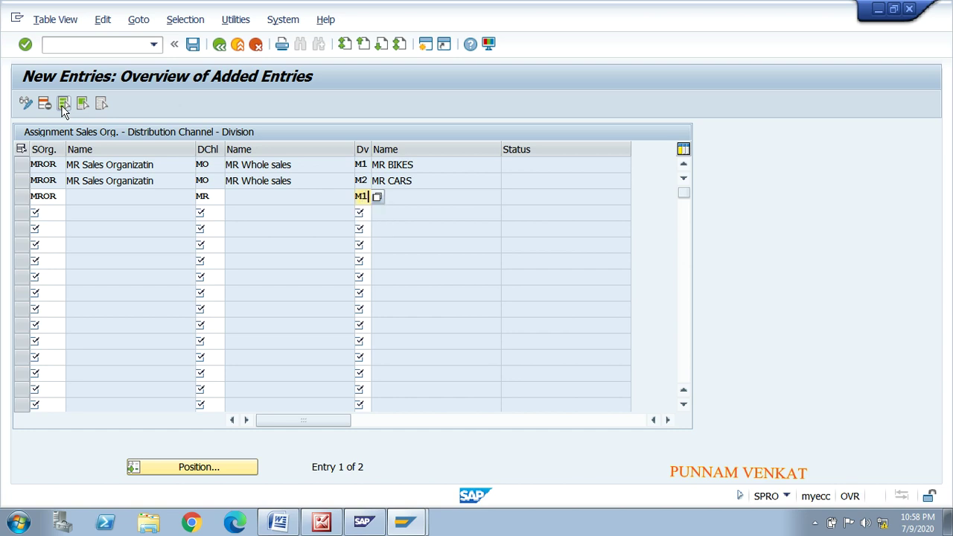
Fill the fourth sales area row with MROR, distribution channel MR and division M2, and validate the new rows.
key(Tab)
text(MROR)
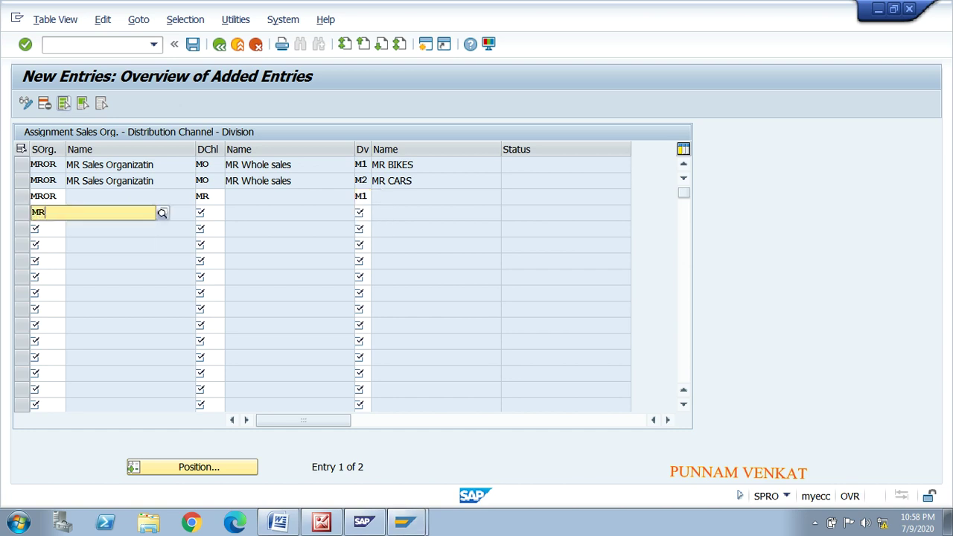
key(Tab)
text(MR)
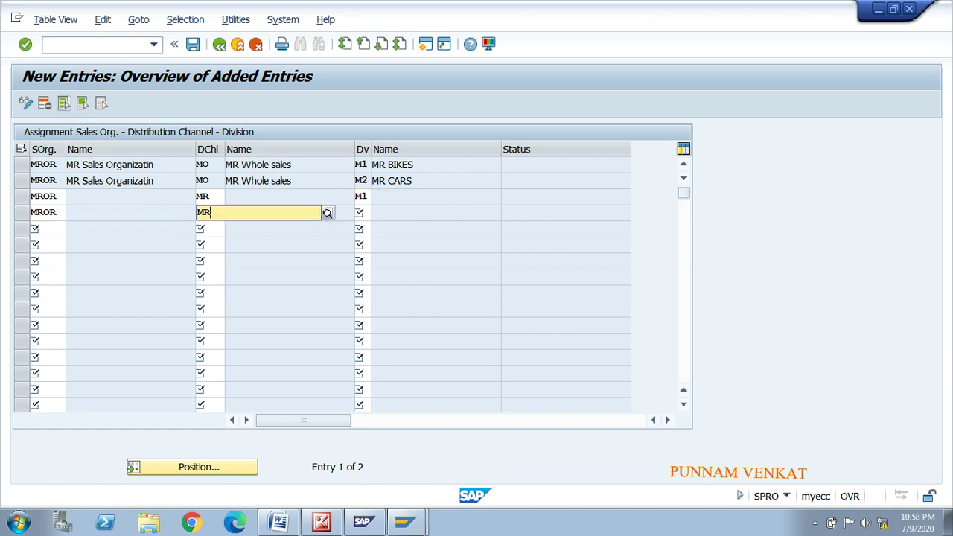
key(Tab)
text(M2)
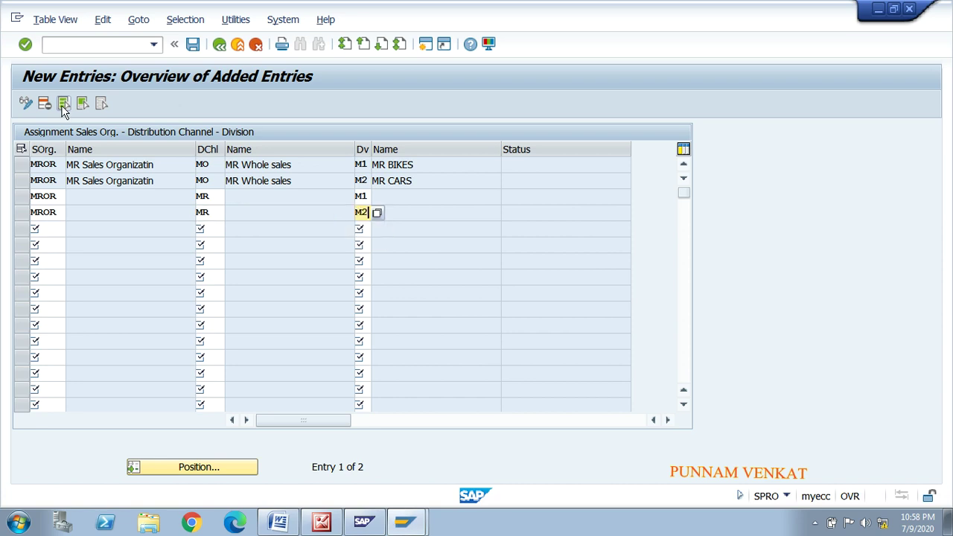
key(Return)
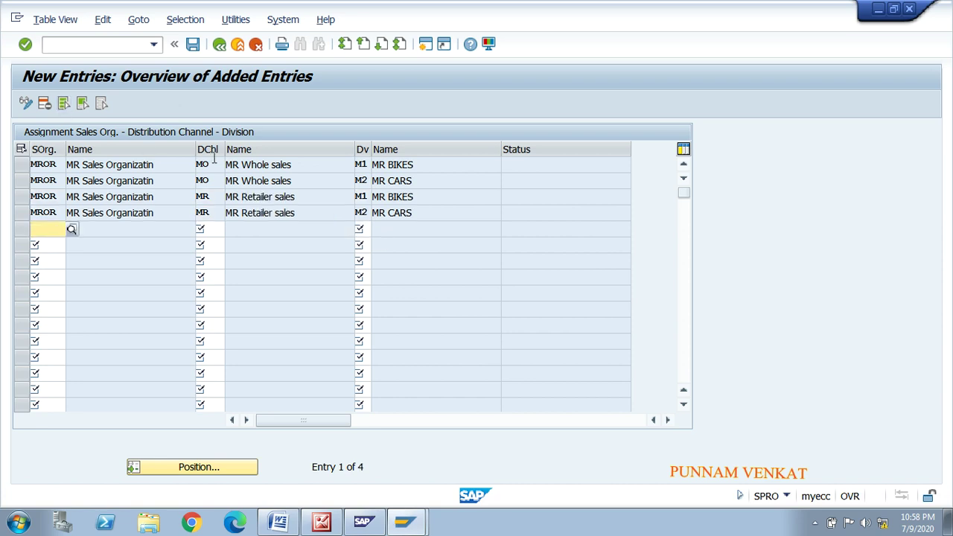
click(35, 168)
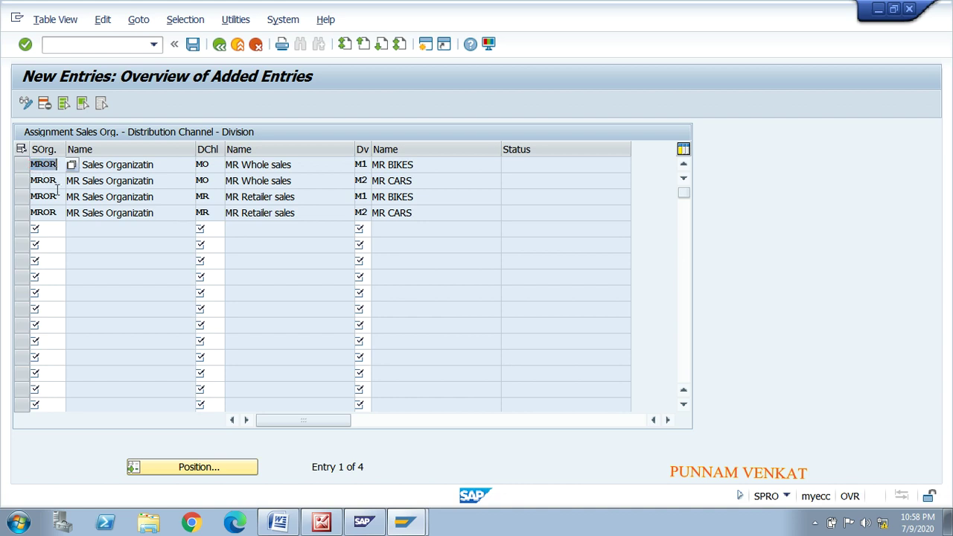
Save the four sales area combinations with the proposed customizing request and return to the IMG structure.
drag(222, 165, 278, 216)
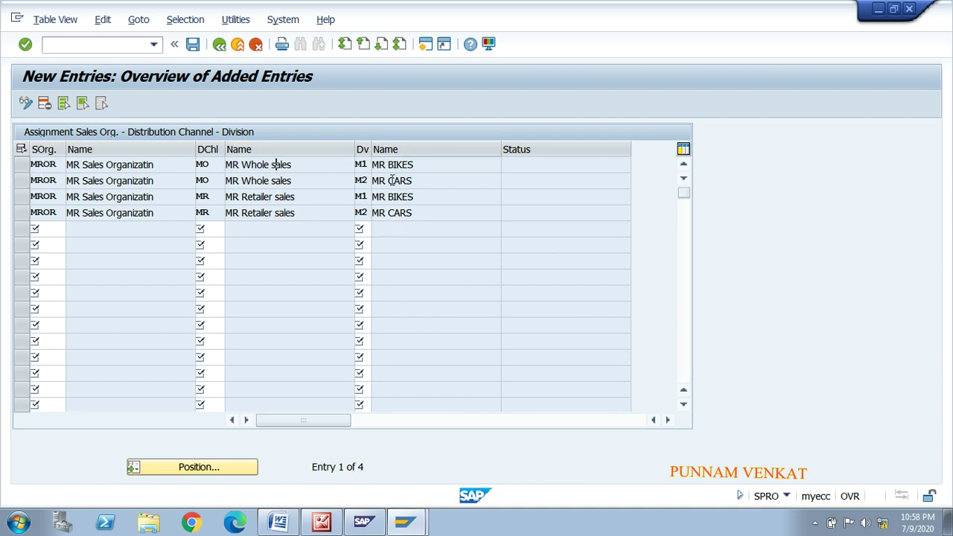
click(193, 44)
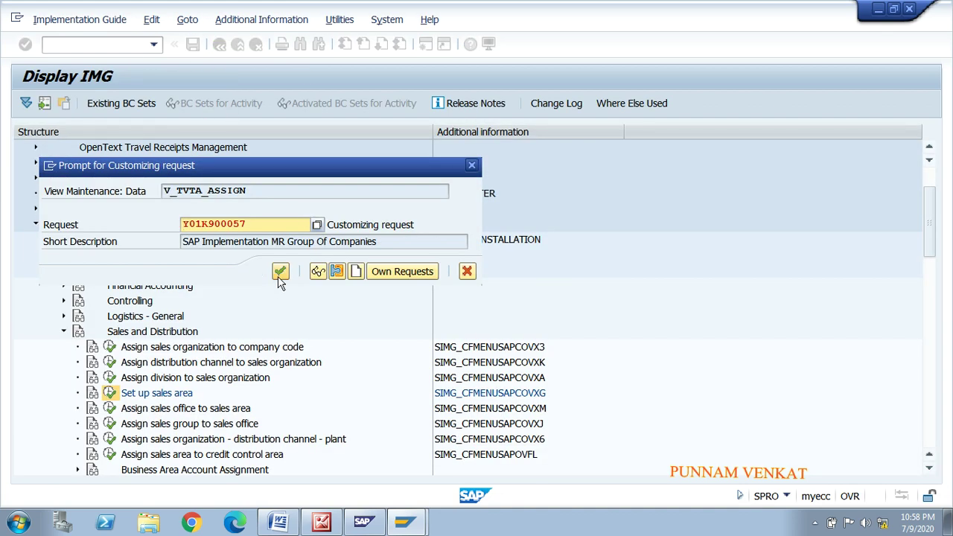
click(279, 272)
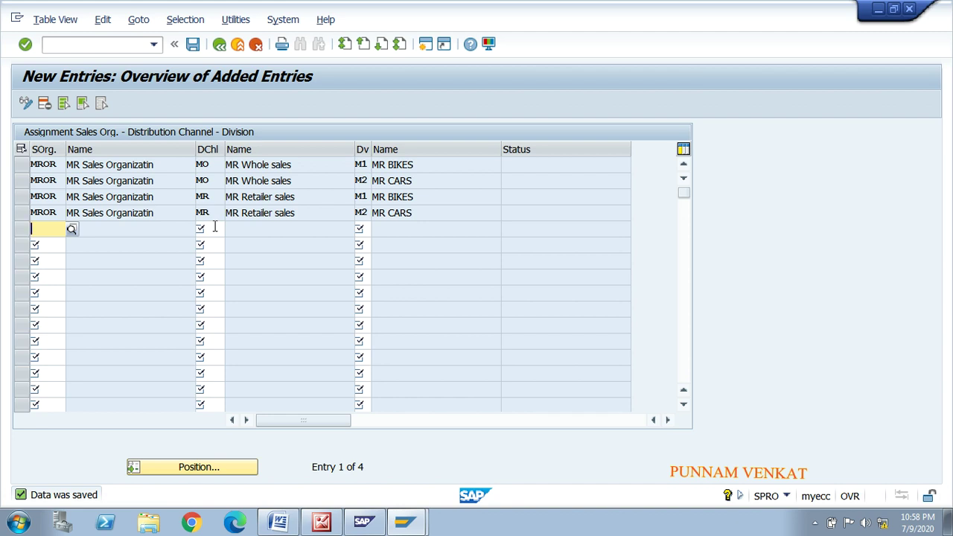
click(218, 44)
click(218, 44)
Switch to the Word notes and highlight the "Assign sales office to sales area -- OVXM" line in yellow.
key(alt+Tab)
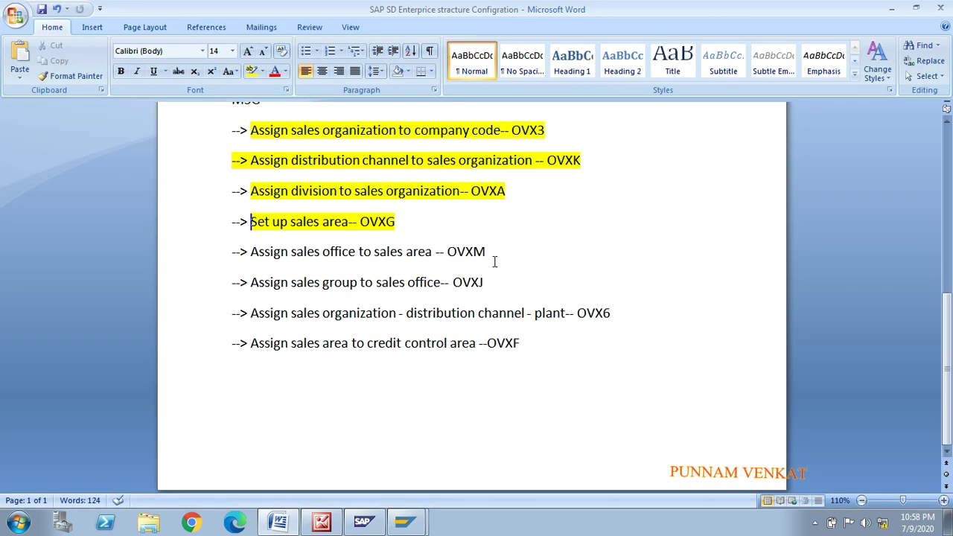
drag(261, 258, 417, 260)
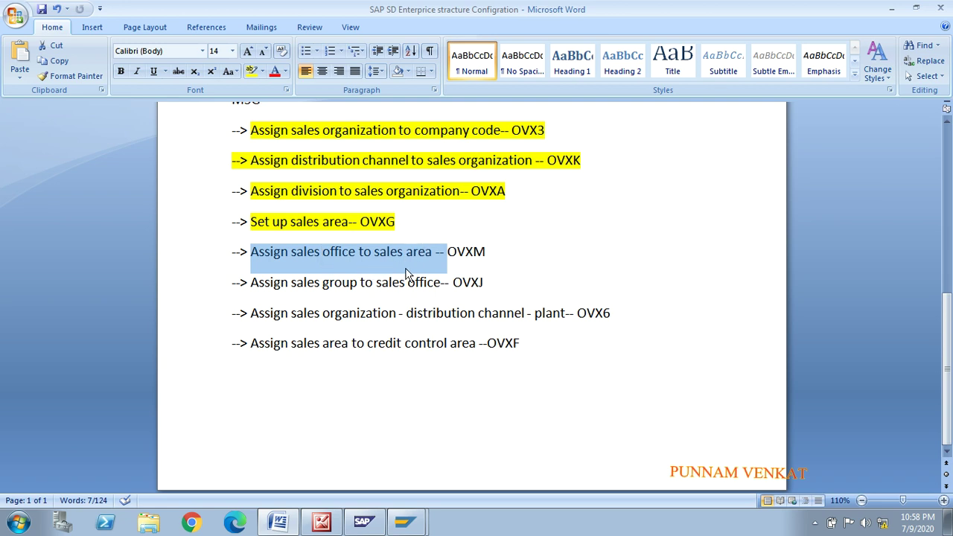
click(386, 257)
key(alt+Tab)
key(alt+Tab)
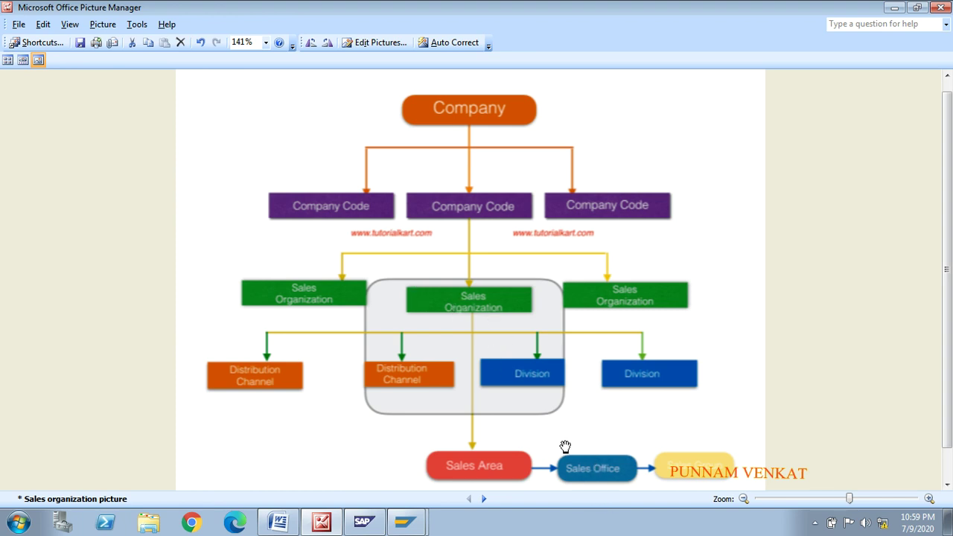
key(alt+Tab)
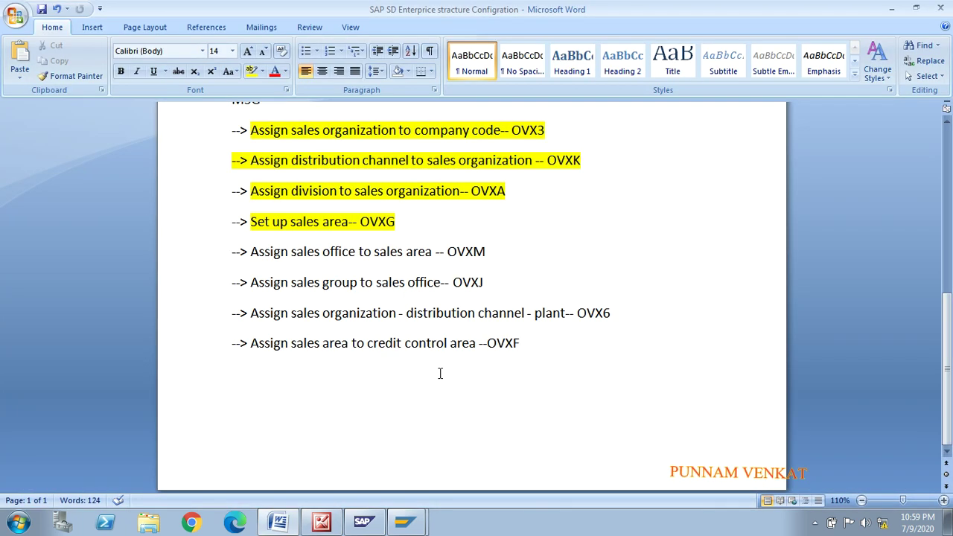
drag(493, 246, 267, 257)
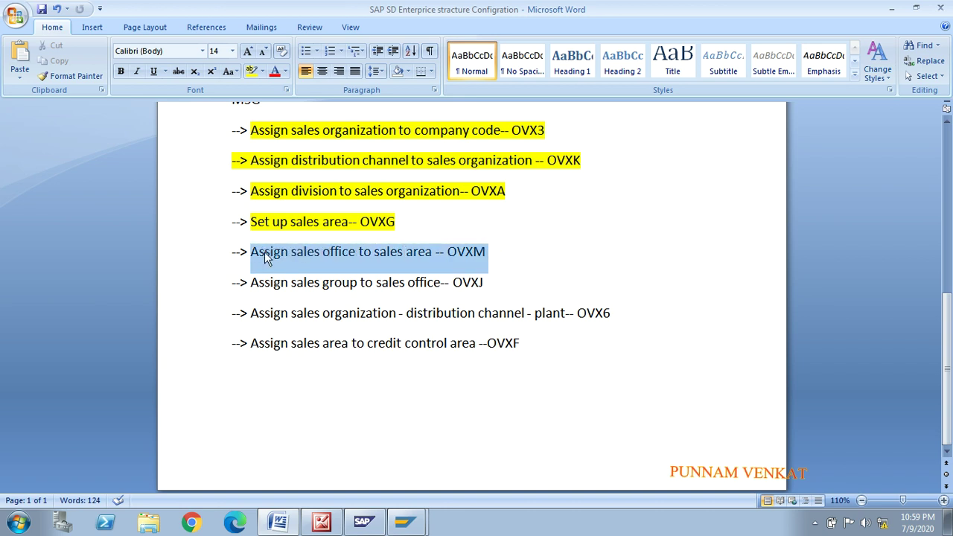
click(252, 70)
Switch to SAP and start new entries in the "Assign sales office to sales area" activity.
key(alt+Tab)
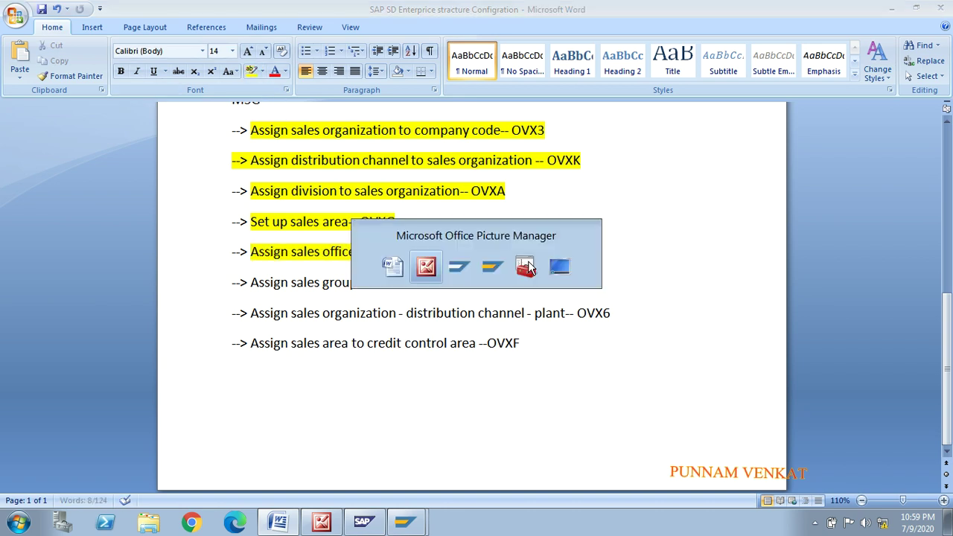
key(alt+Tab)
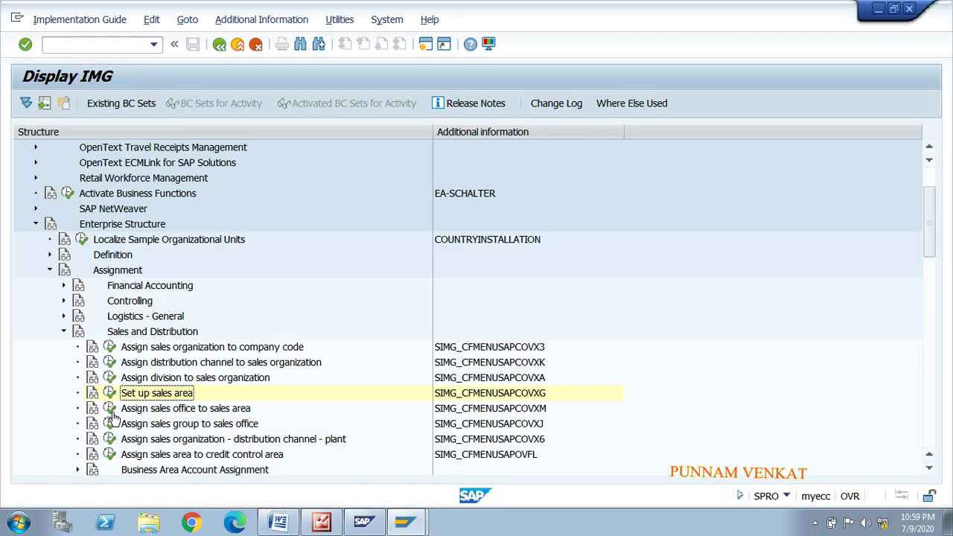
click(109, 408)
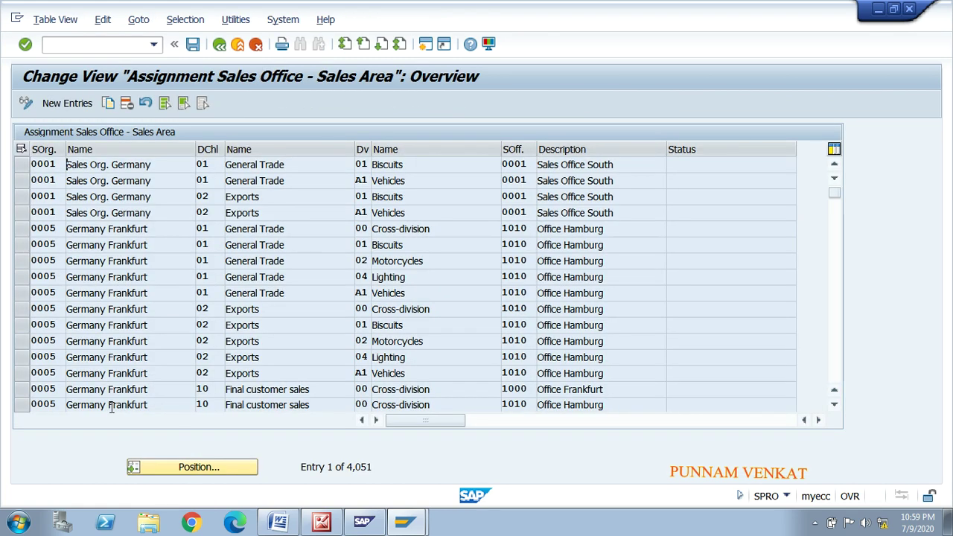
click(59, 103)
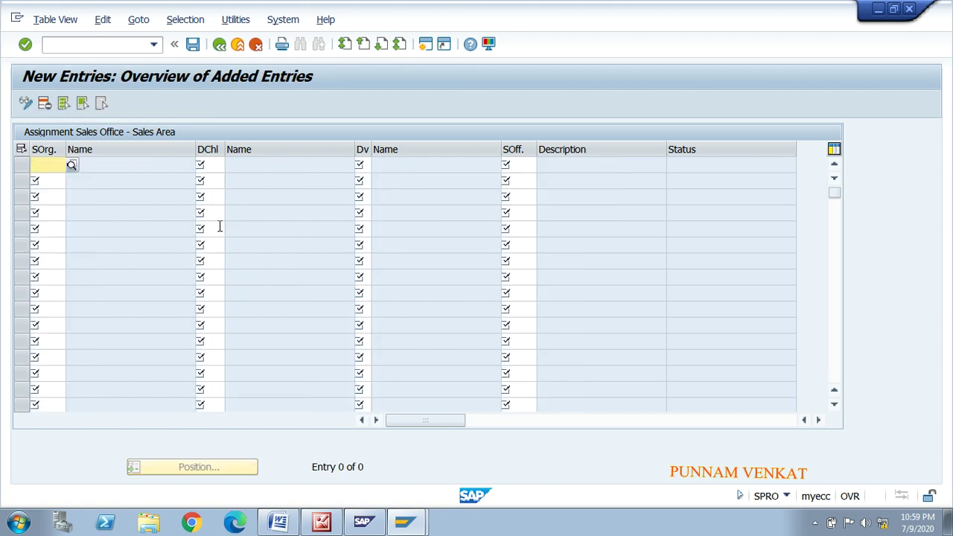
Fill the first row with sales organization MROR, distribution channel MO, division M1 and sales office MRSO.
text(MROR)
key(Tab)
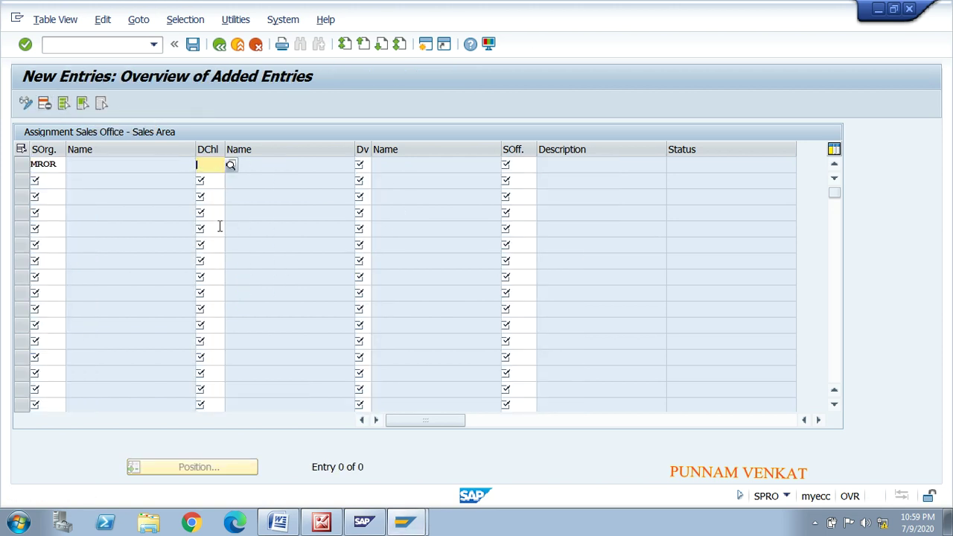
text(MO)
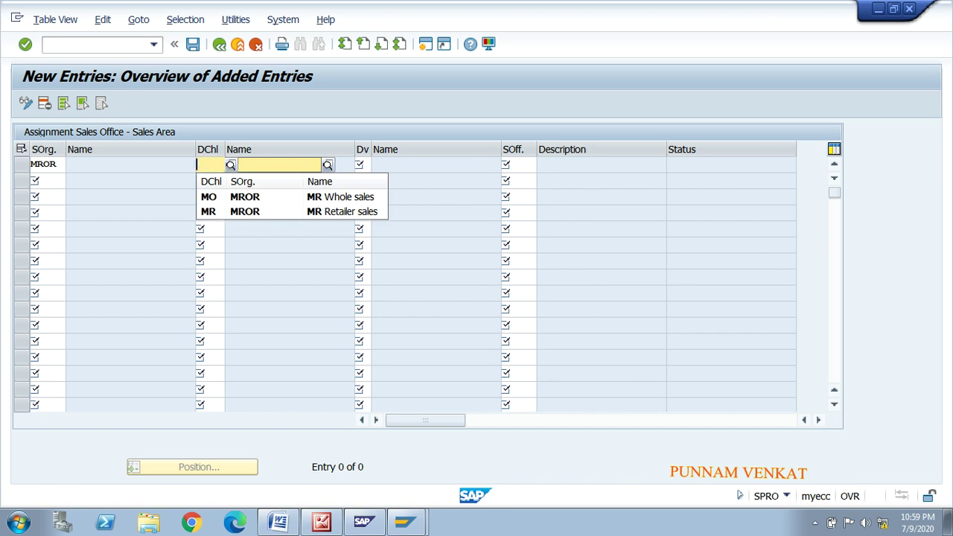
key(Tab)
text(M)
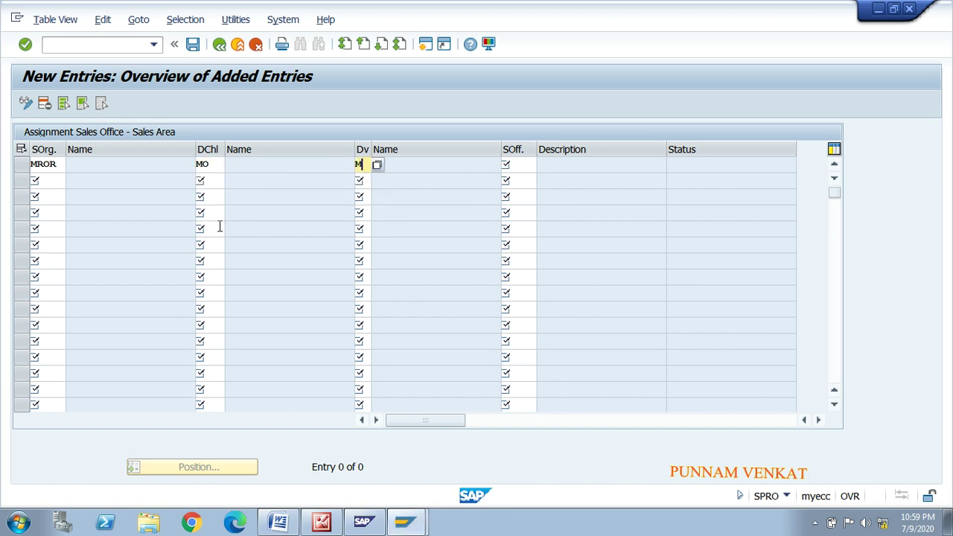
text(1)
key(Tab)
text(MS)
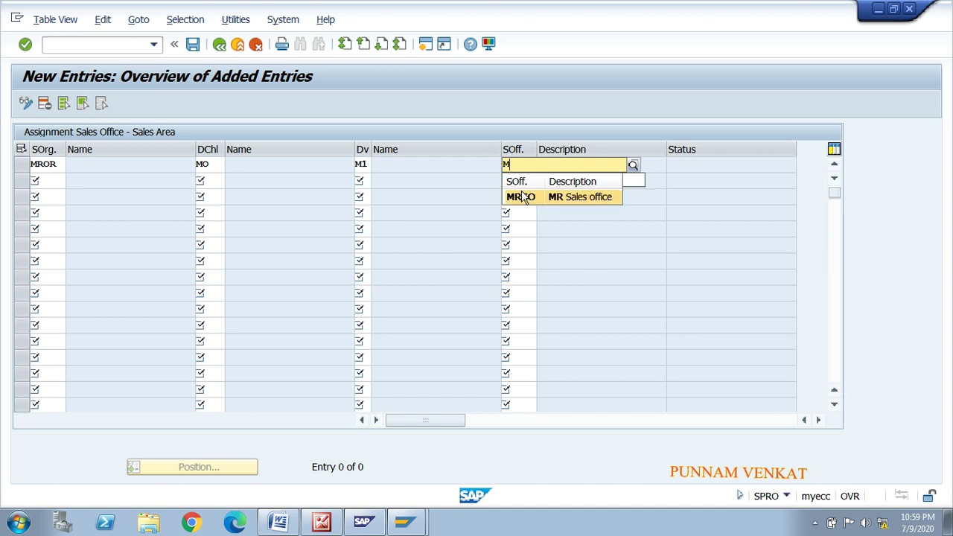
click(519, 196)
key(Tab)
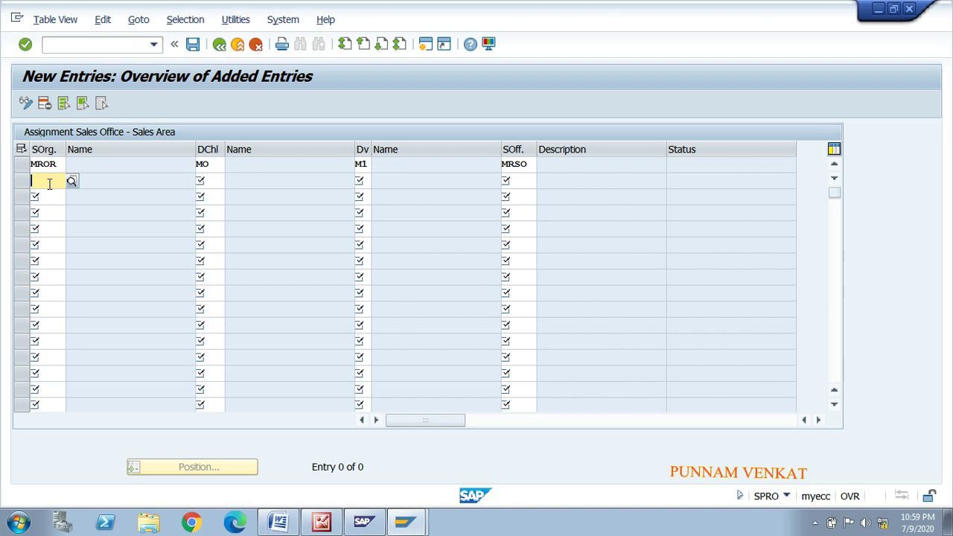
Fill the second row with sales organization MROR, distribution channel MO, division M2 and sales office MRSO.
text(MROR)
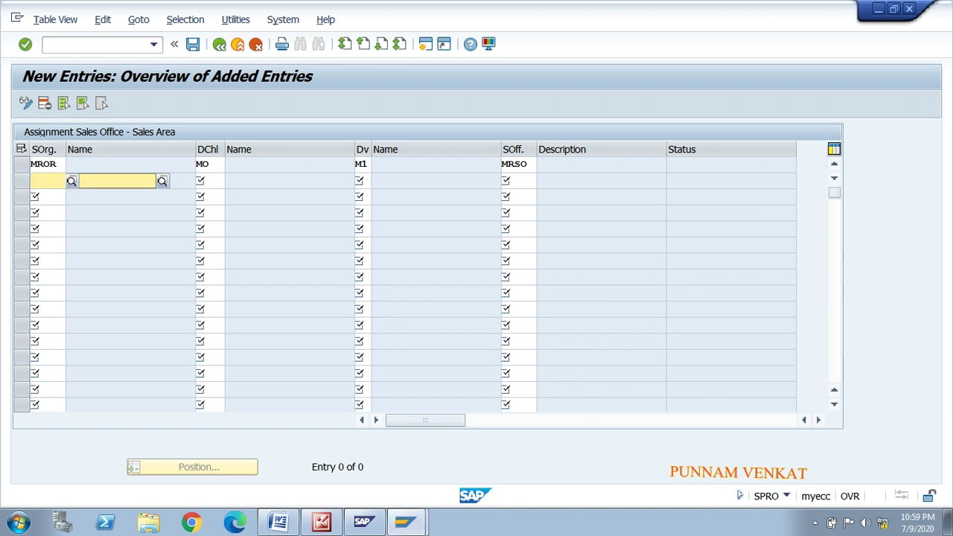
key(Tab)
text(M)
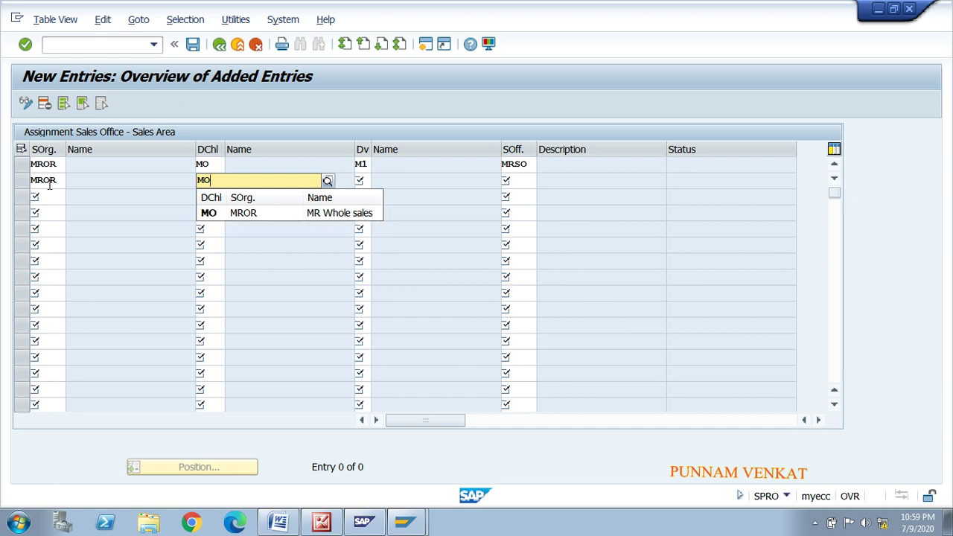
key(Down)
key(Tab)
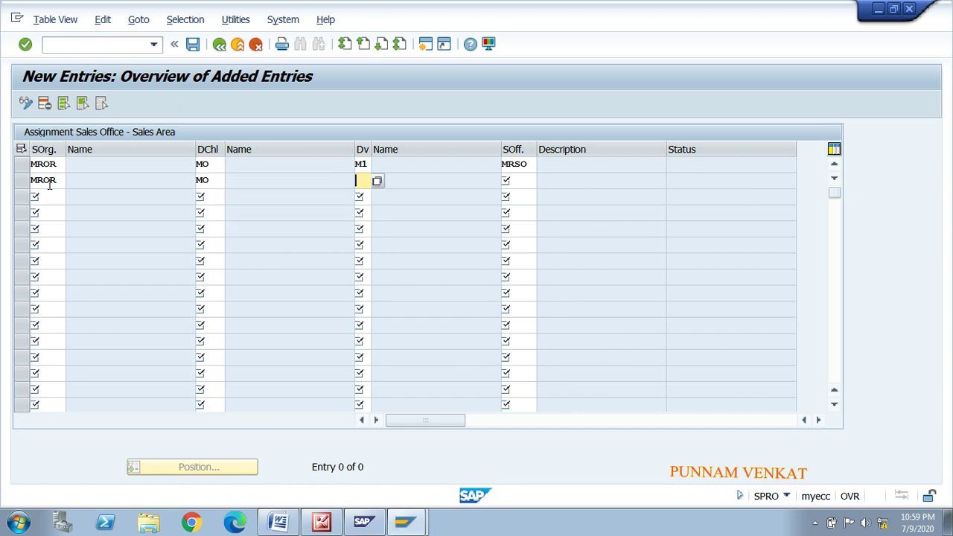
text(M2)
key(Tab)
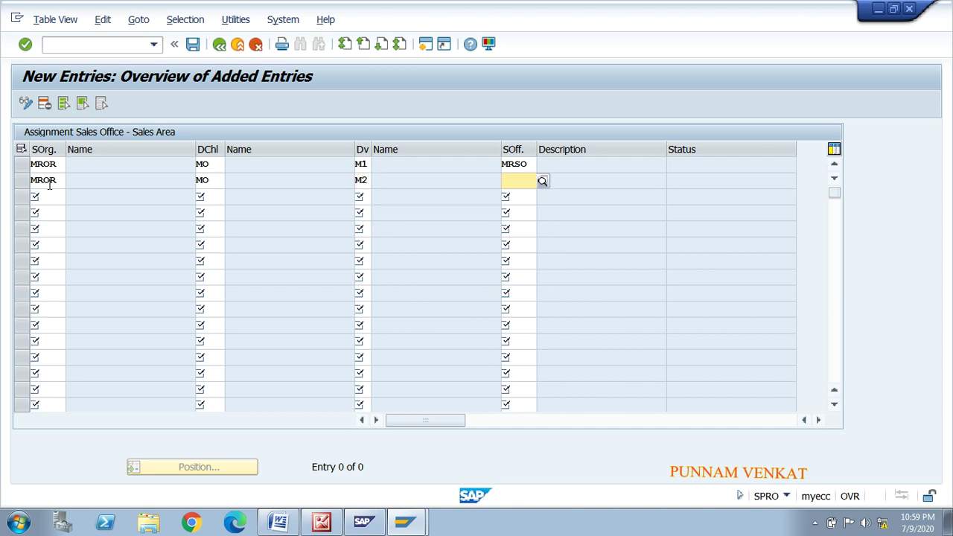
text(MRSO)
key(Return)
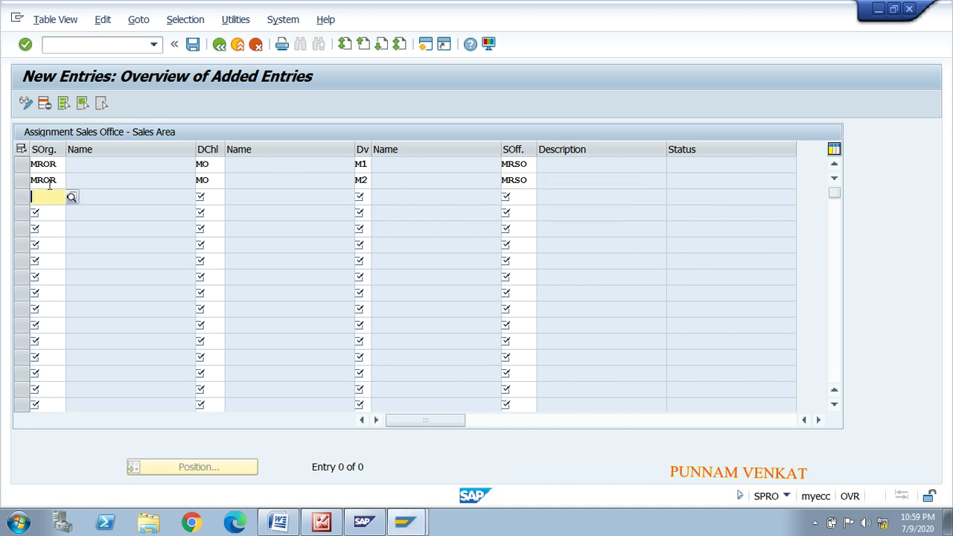
Fill the third row with sales organization MROR, distribution channel MR, division M1 and sales office MRSO.
text(MROR)
key(Tab)
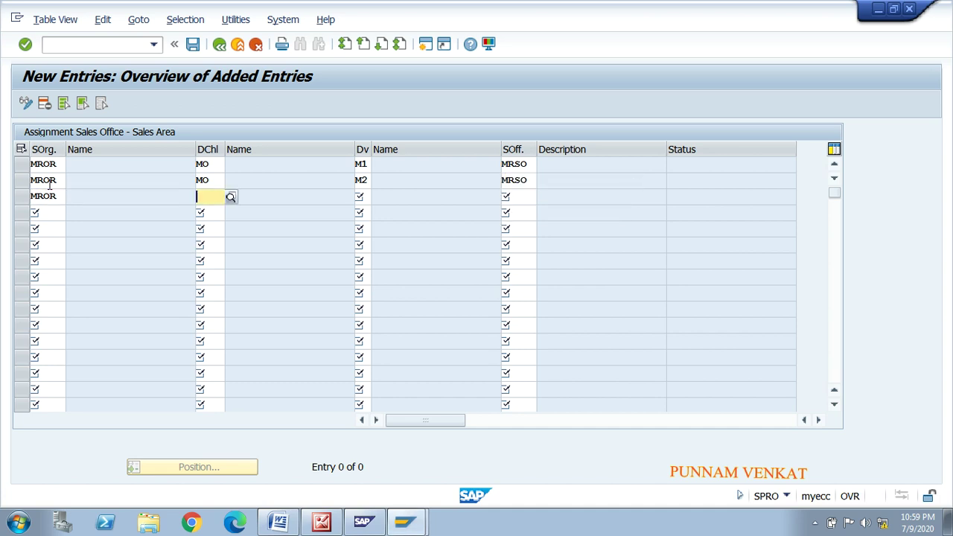
text(MR)
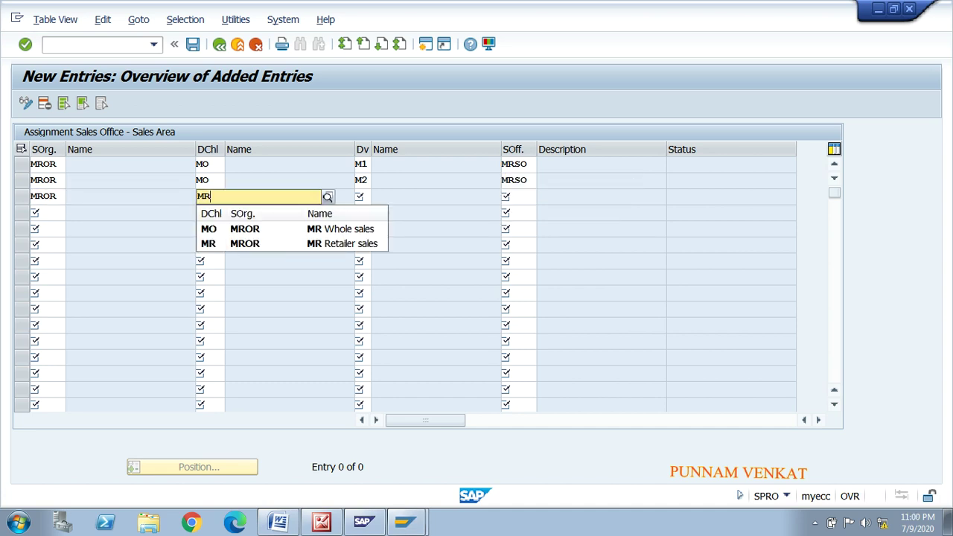
key(Tab)
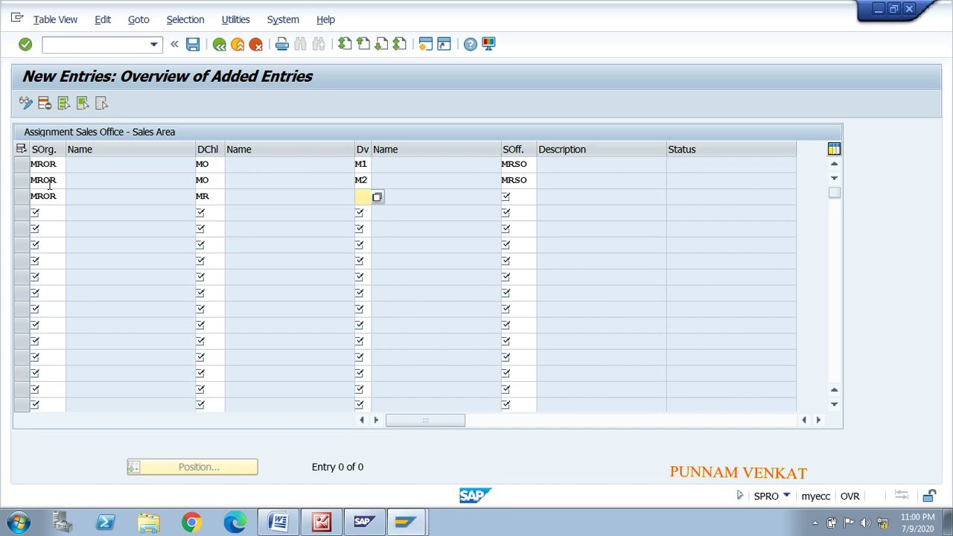
text(M1)
key(Tab)
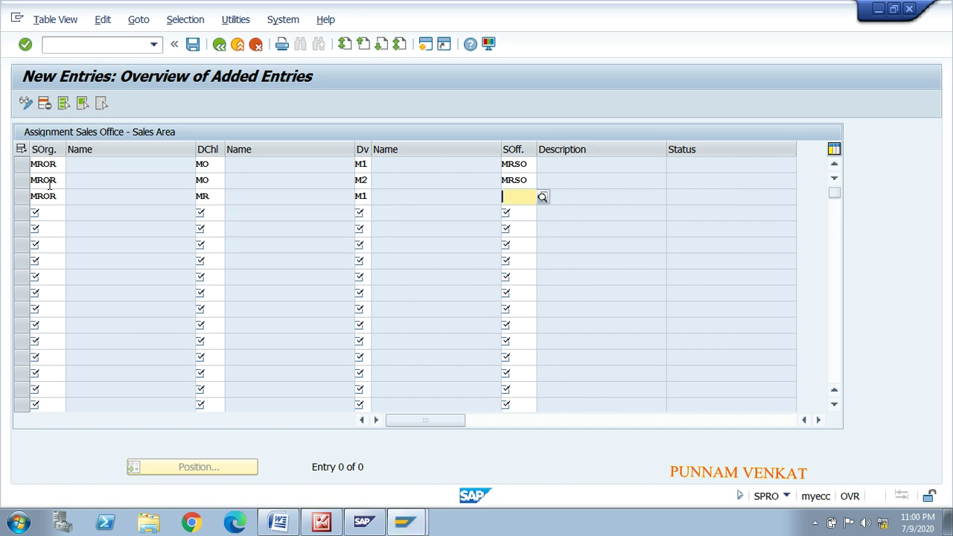
text(MRSO)
key(Tab)
Fill the fourth row with MROR, distribution channel MR, division M2 and sales office MRSO, and validate all rows.
text(MR)
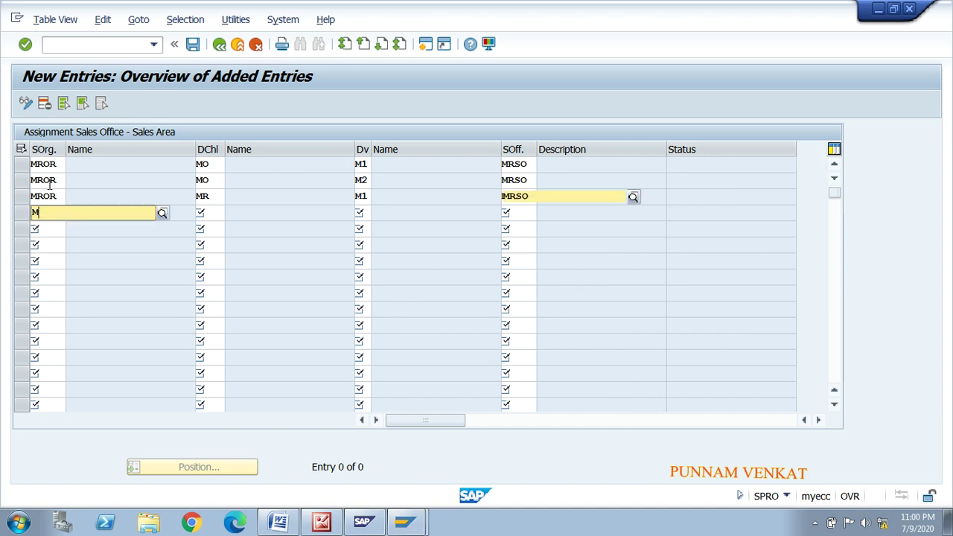
text(OR)
key(Tab)
text(MR)
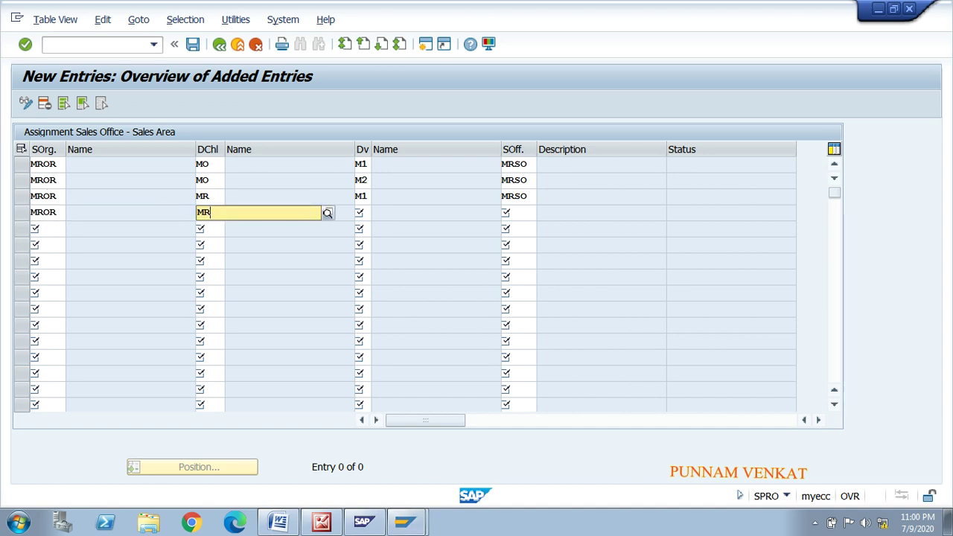
key(Tab)
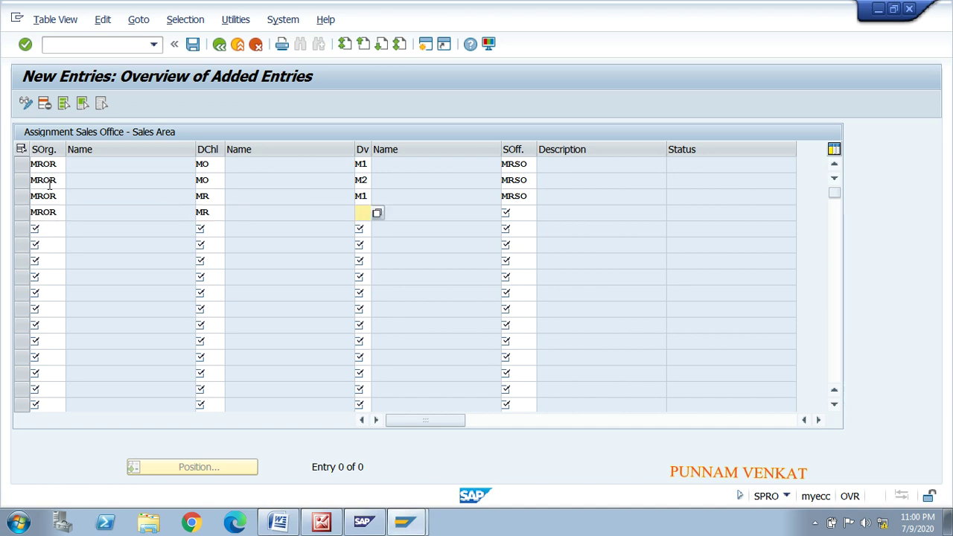
text(M2)
key(Tab)
text(MR)
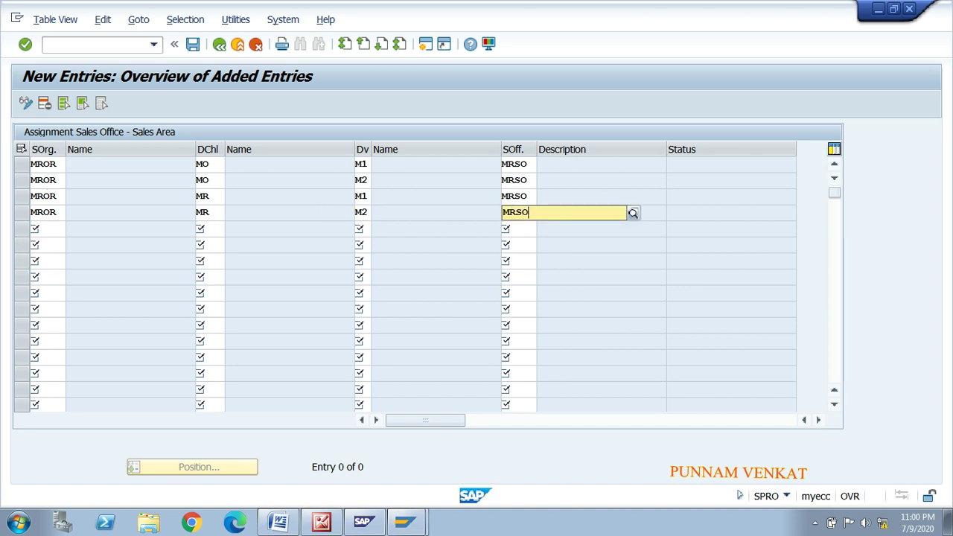
text(SO)
key(Return)
key(Return)
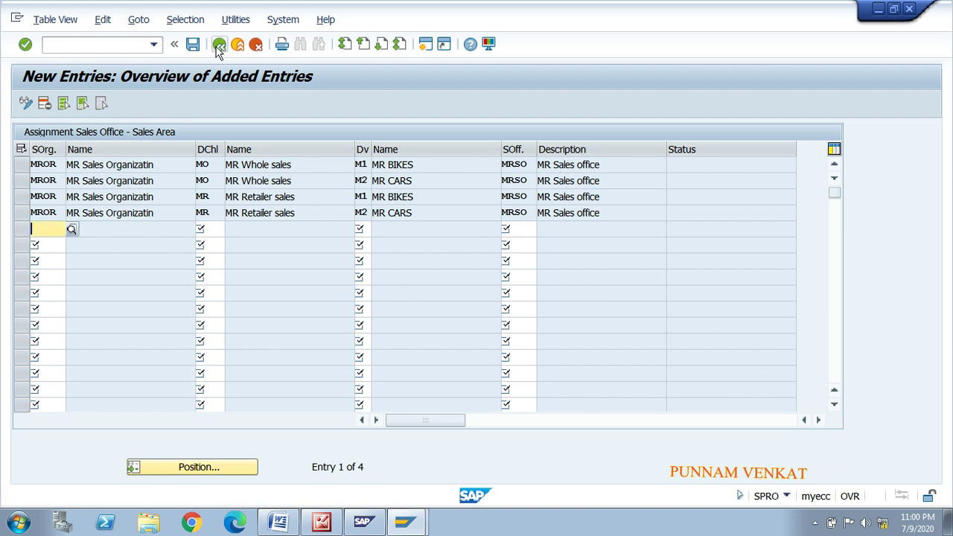
Save the sales office assignments with the proposed customizing request, then leave the activity for the Word notes.
click(193, 46)
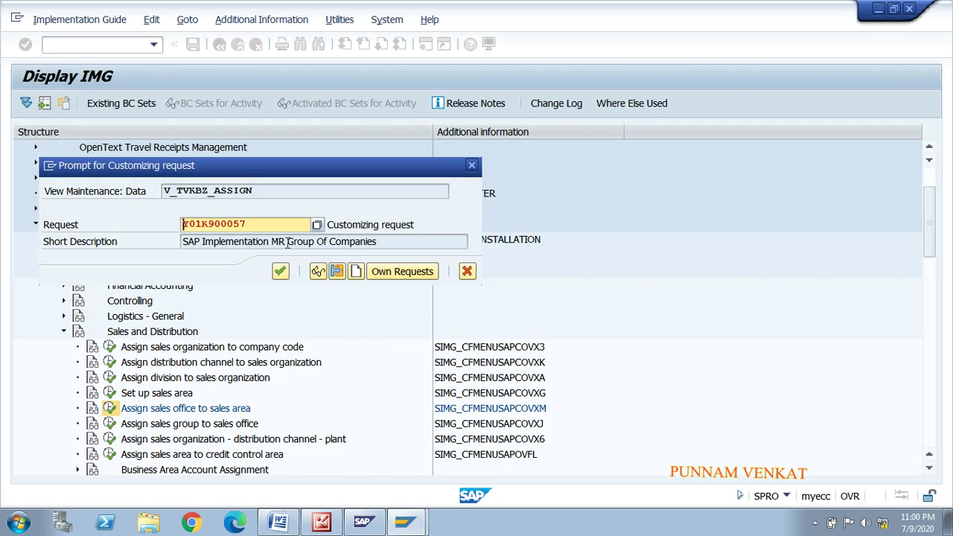
click(280, 271)
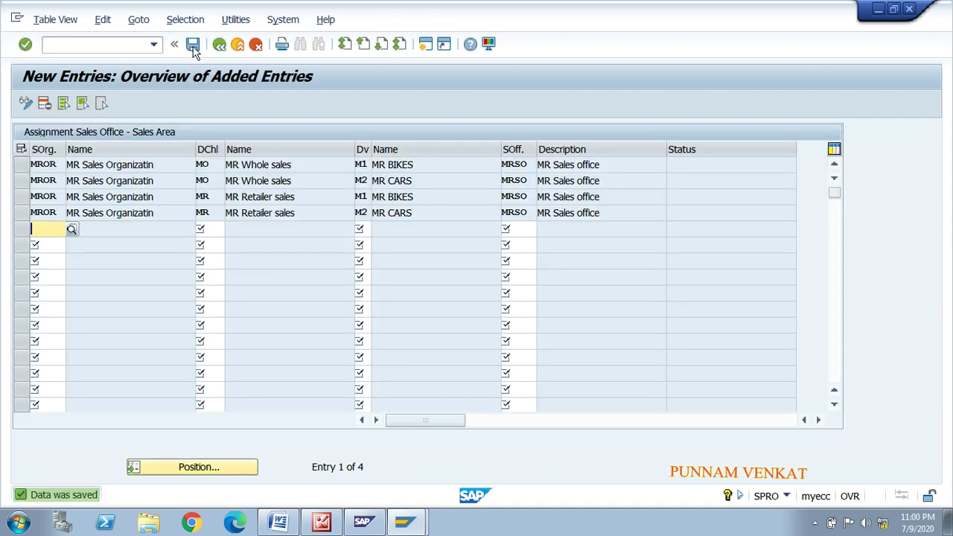
click(220, 48)
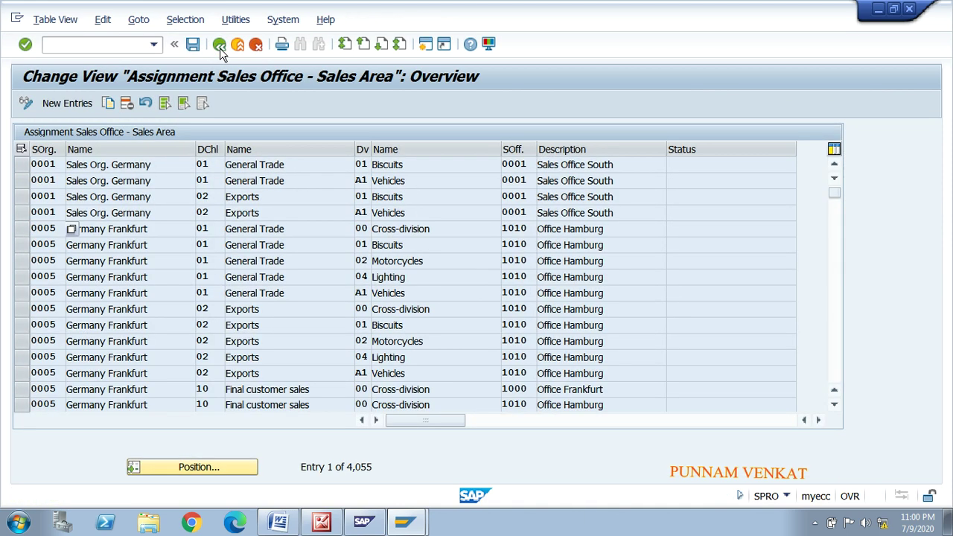
click(219, 46)
key(alt+Tab)
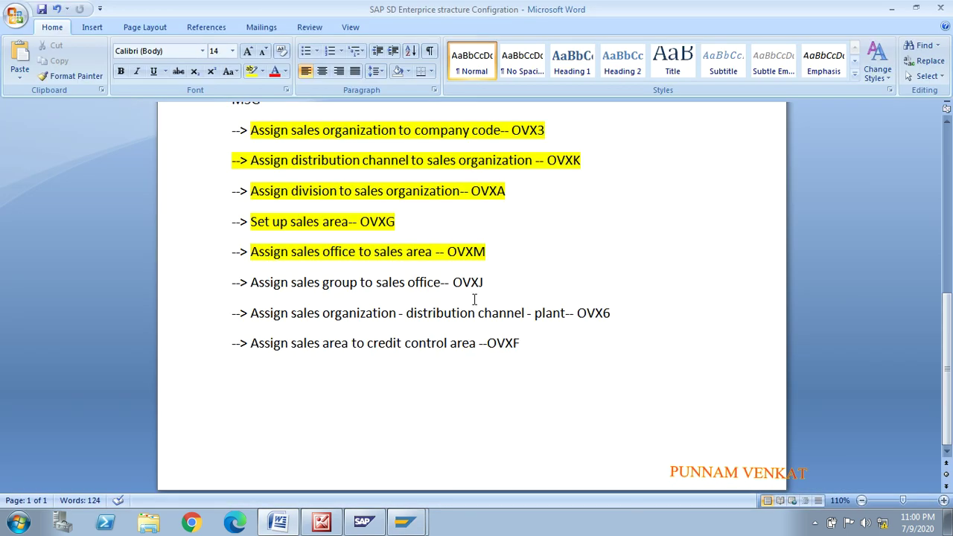
Examine the Word notes for the sales group assignment activity and the sales office and sales group codes.
drag(491, 282, 256, 291)
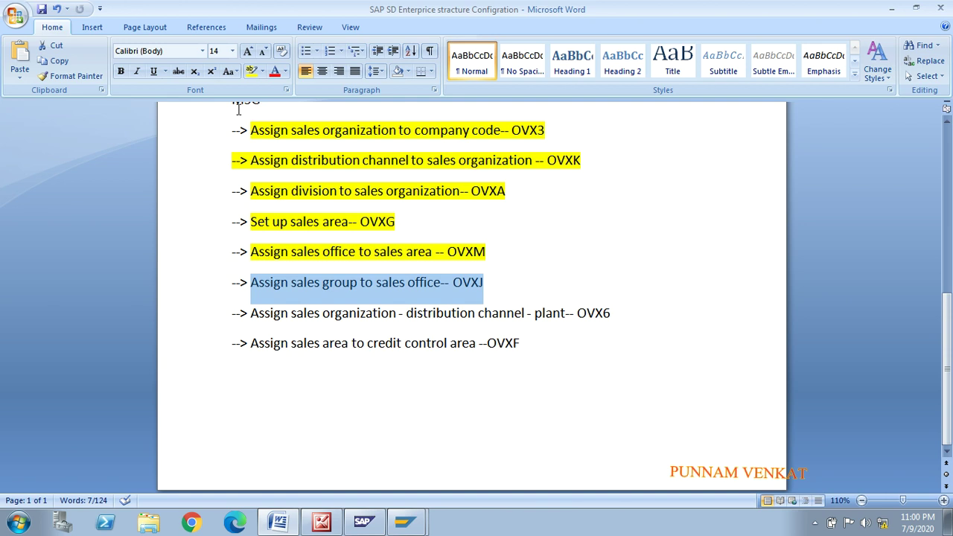
key(alt+Tab)
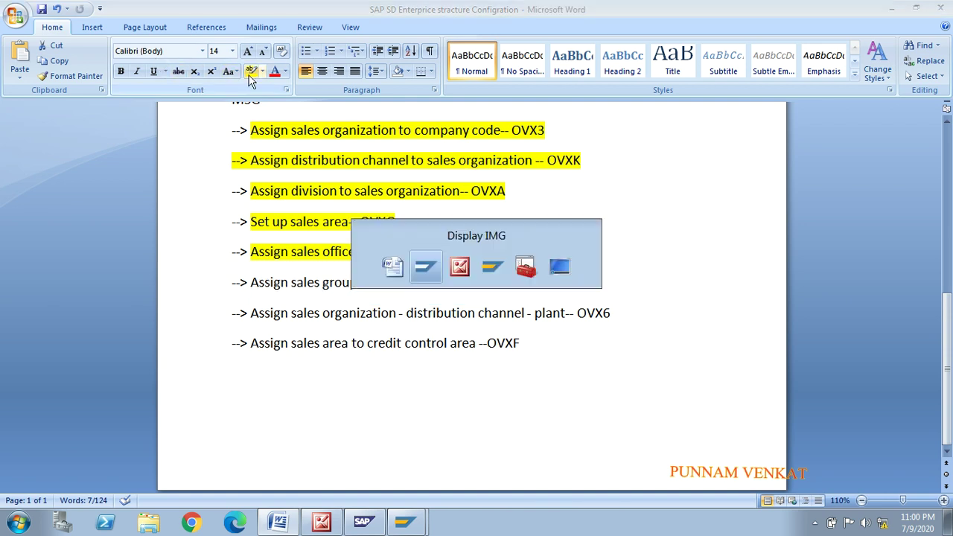
key(alt+Tab)
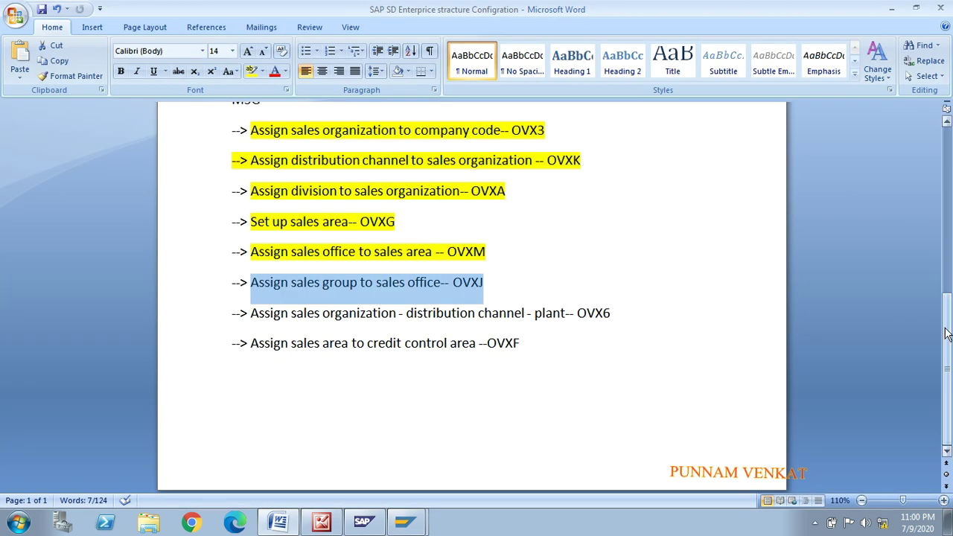
scroll(933, 211, up, 5)
shift+click(484, 330)
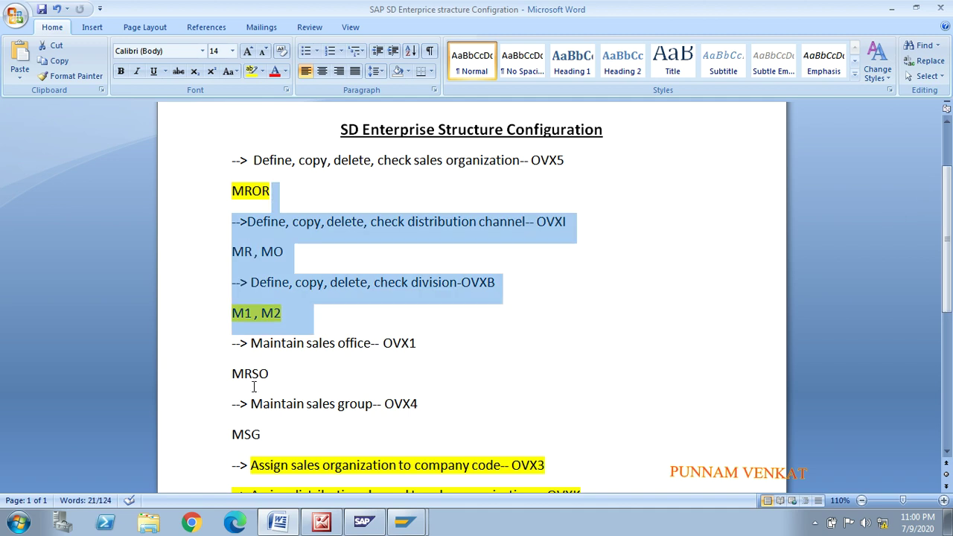
click(282, 371)
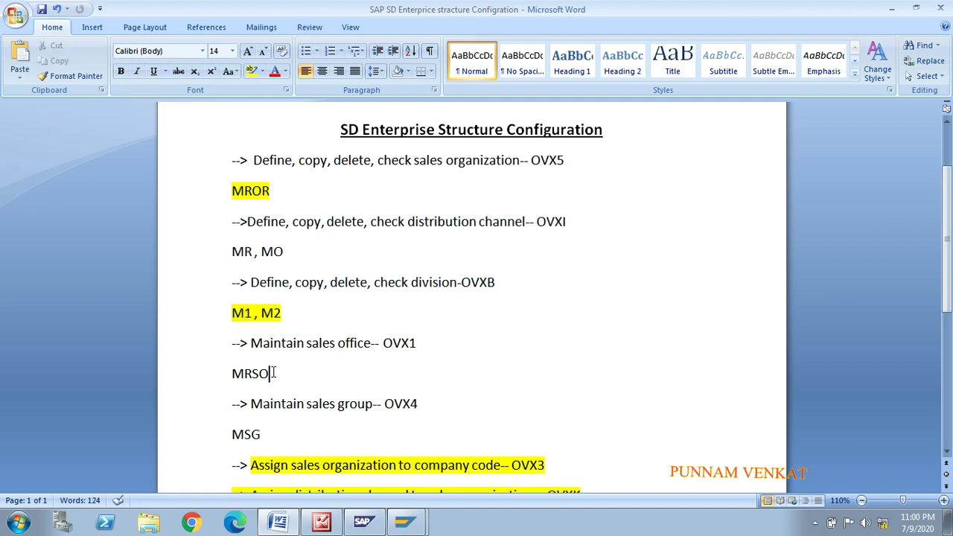
drag(272, 372, 228, 378)
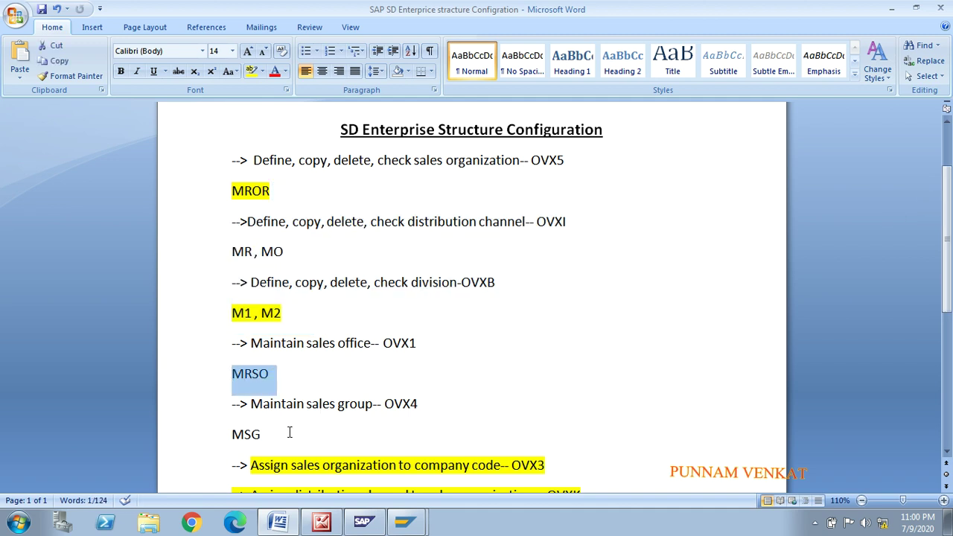
drag(277, 434, 228, 434)
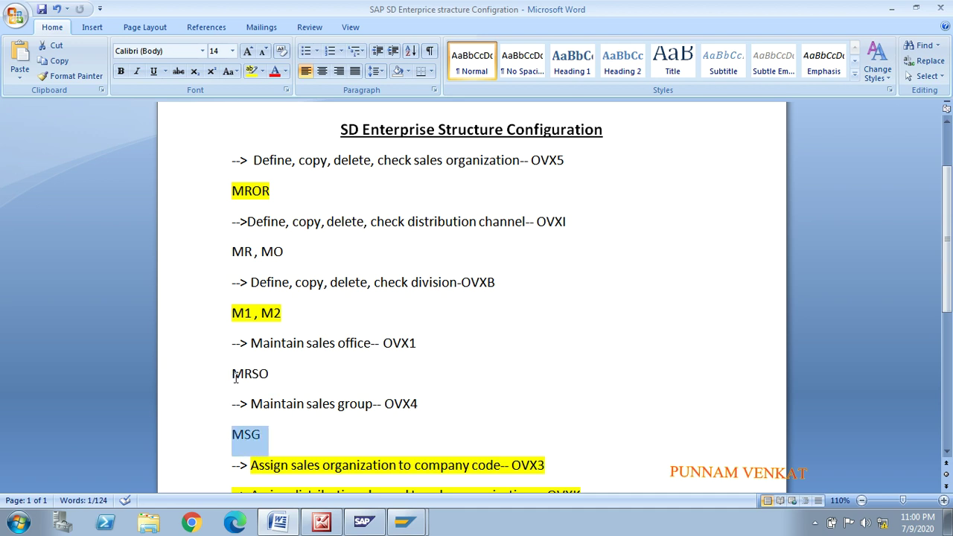
Check how the sales office and sales group relate in the sales organization picture, and switch to the SAP Display IMG window.
key(alt+Tab)
key(alt+Tab)
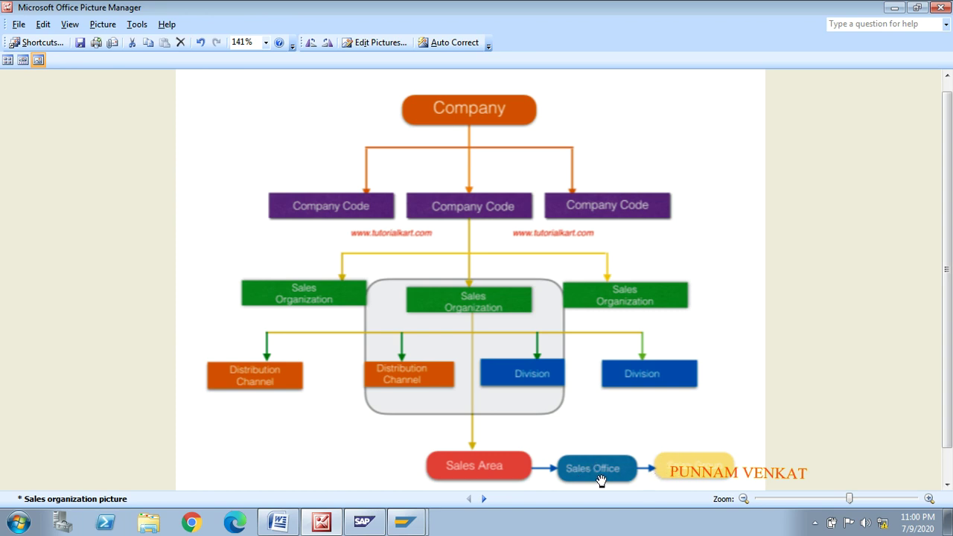
key(alt+Tab)
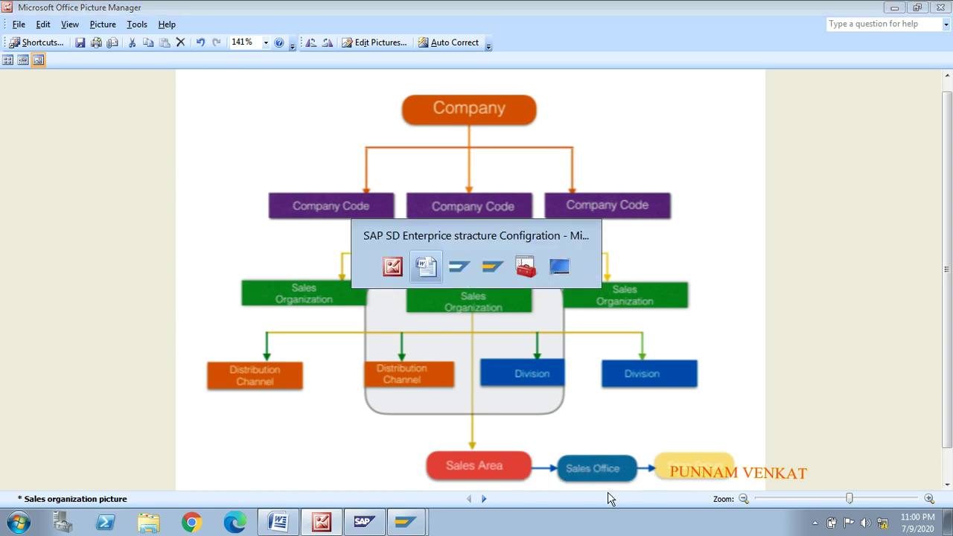
key(alt+Tab)
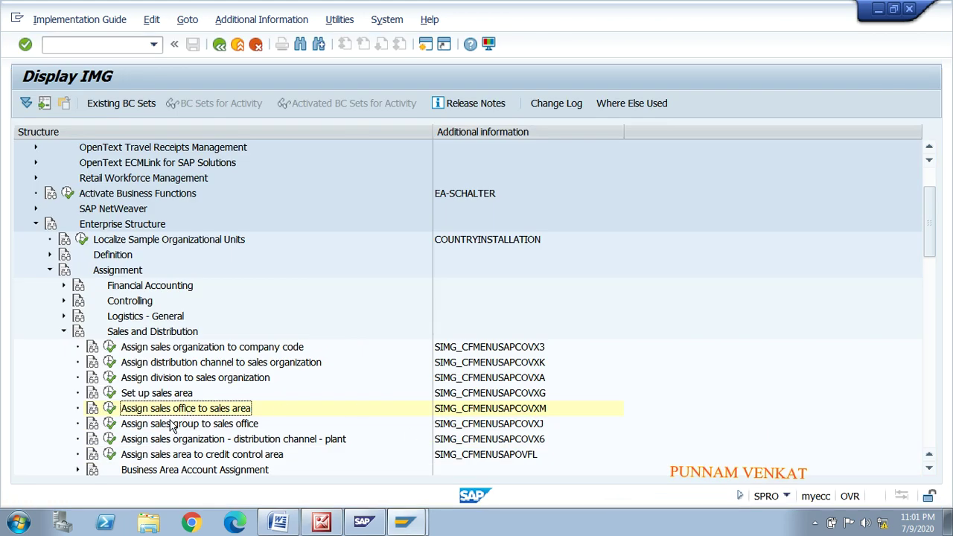
Open the activity Assign sales group to sales office and start new entries.
click(179, 426)
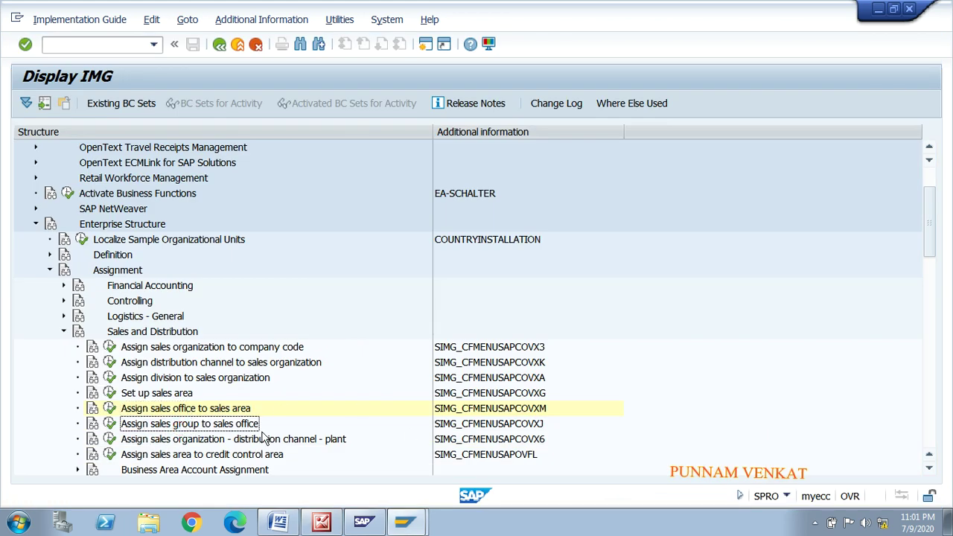
click(109, 424)
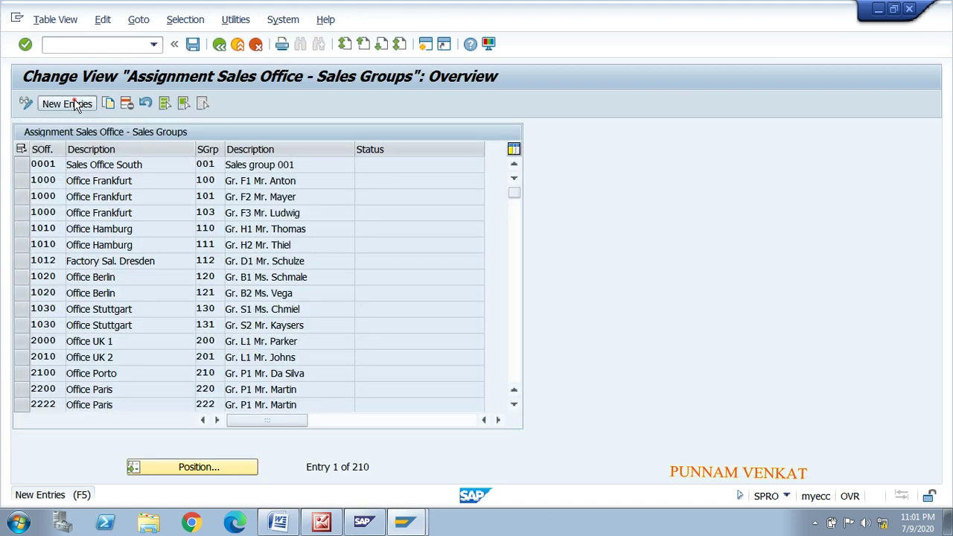
click(77, 104)
key(F4)
key(Escape)
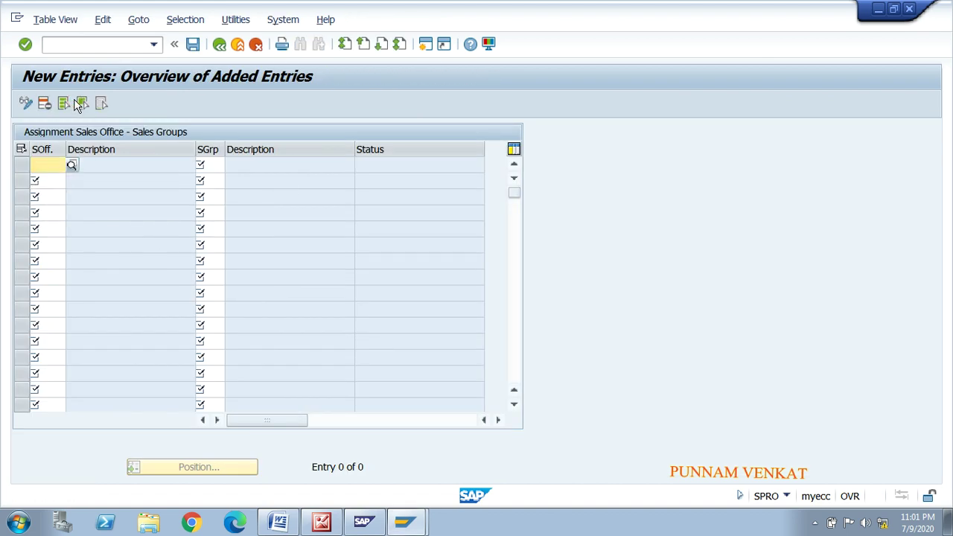
Fill the first row with sales office MRSO and sales group MSG.
text(MR)
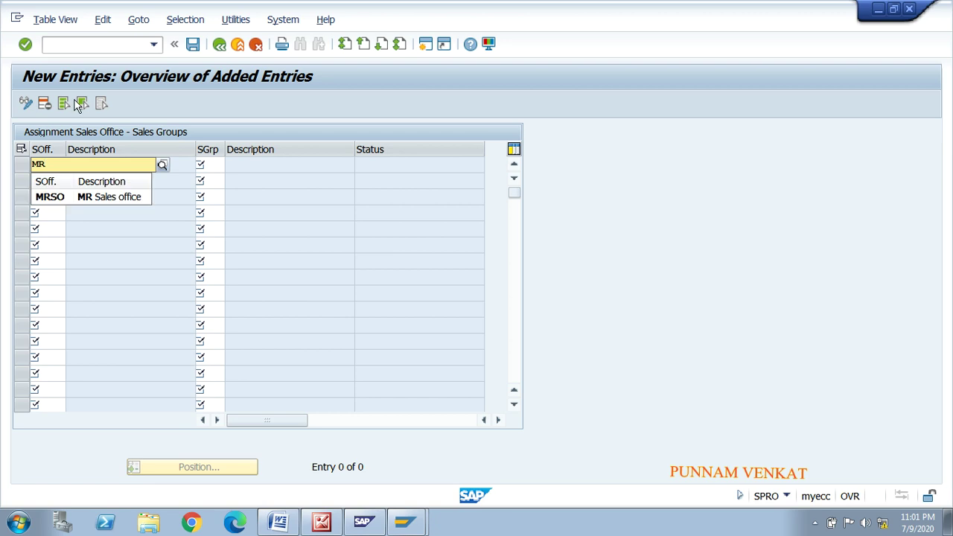
key(Down)
key(Return)
text(MSG)
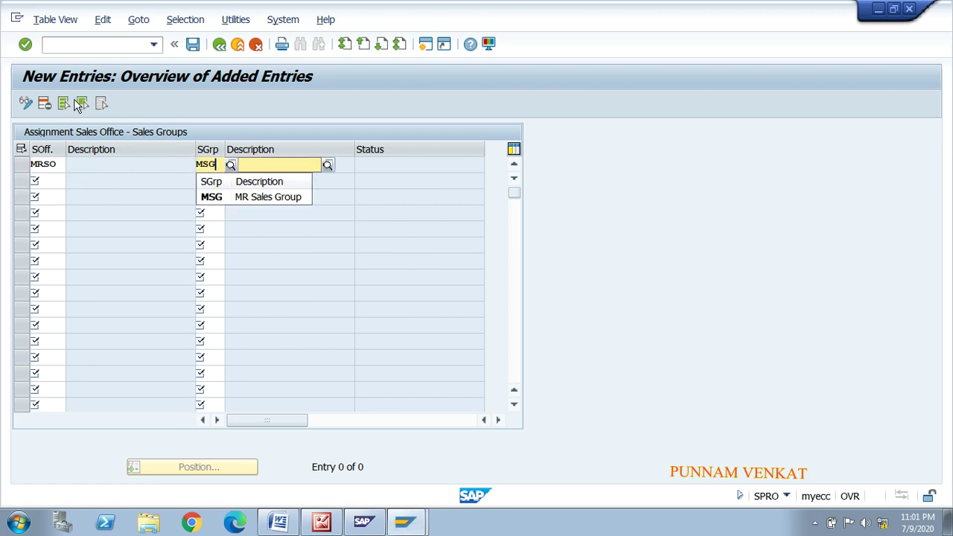
key(Down)
key(Return)
Save the sales group assignment and return to the assignment overview.
click(192, 45)
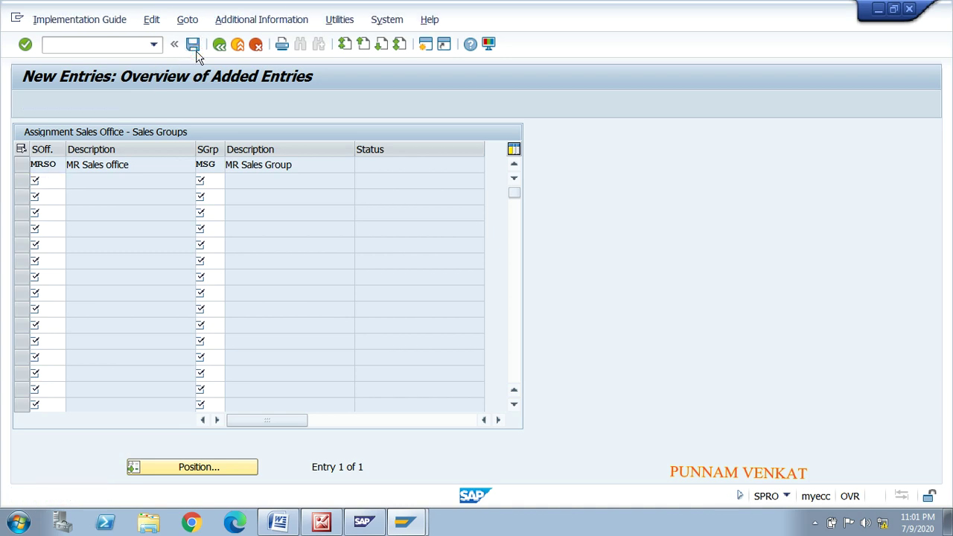
click(281, 271)
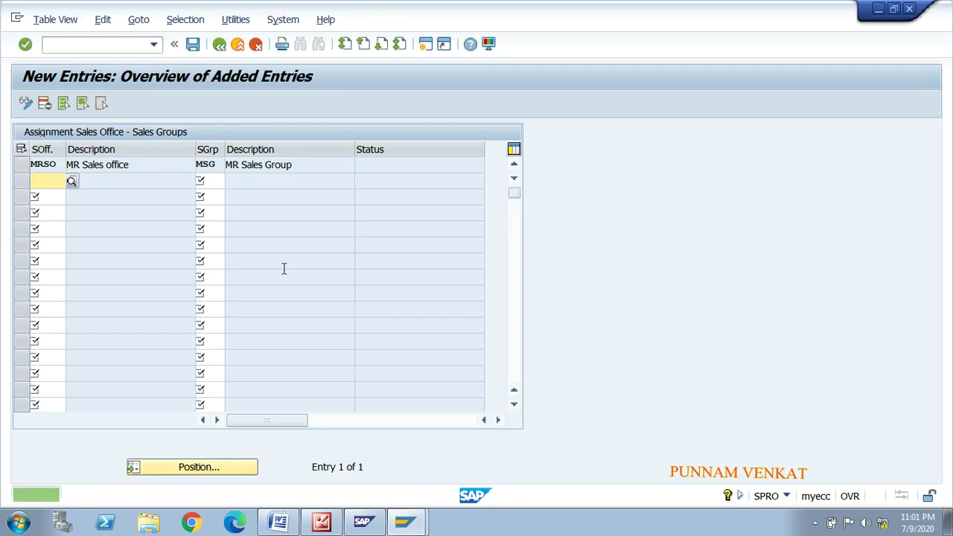
click(218, 46)
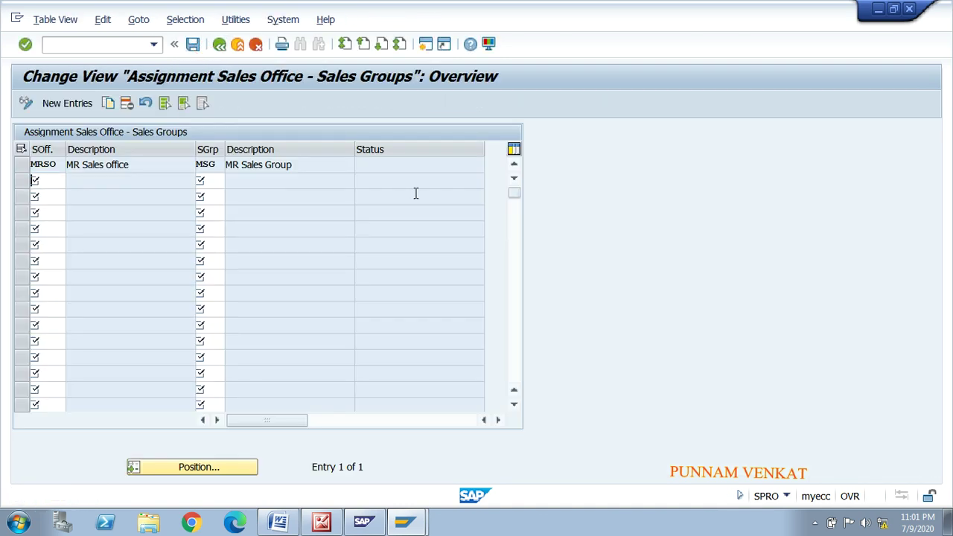
Switch to the Word notes and highlight "Assign sales group to sales office-- OVXJ" in yellow.
key(alt+Tab)
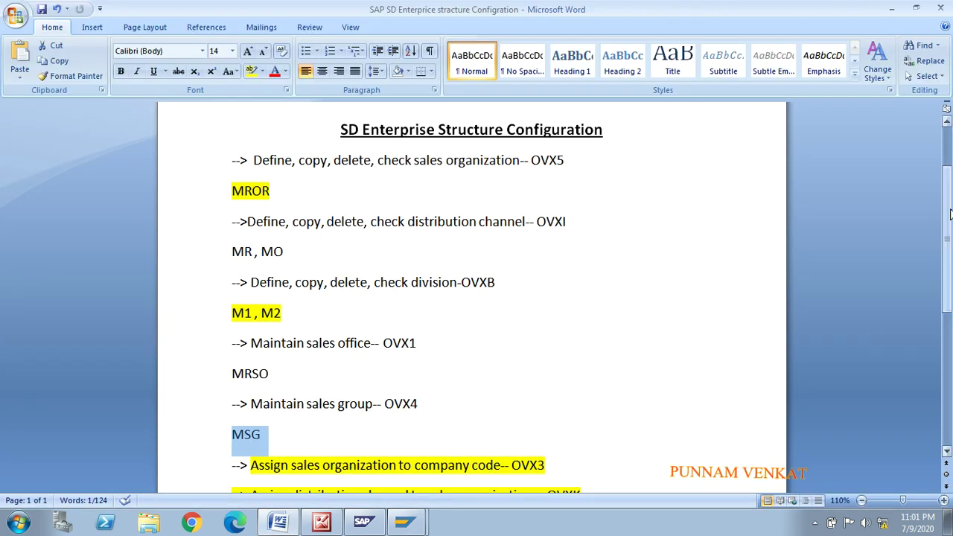
scroll(946, 276, down, 4)
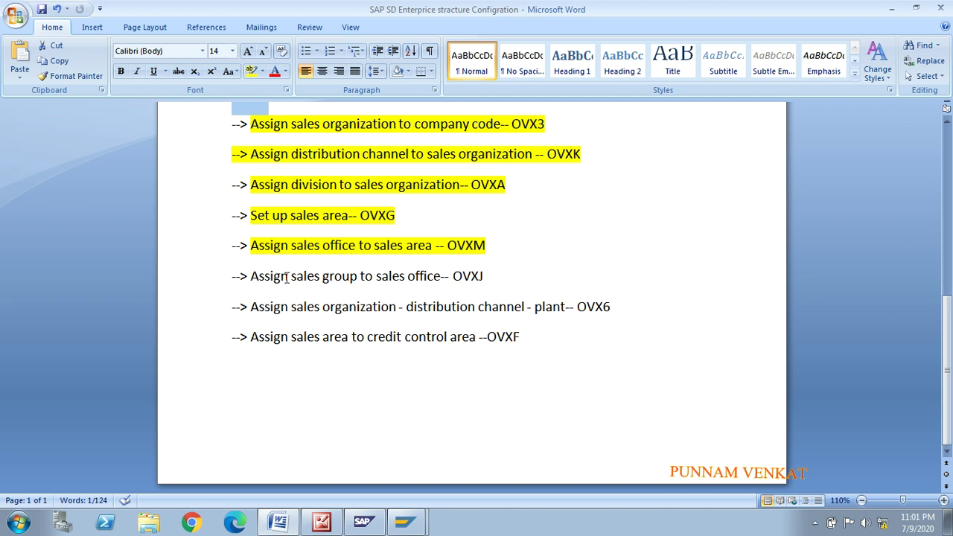
drag(484, 277, 250, 278)
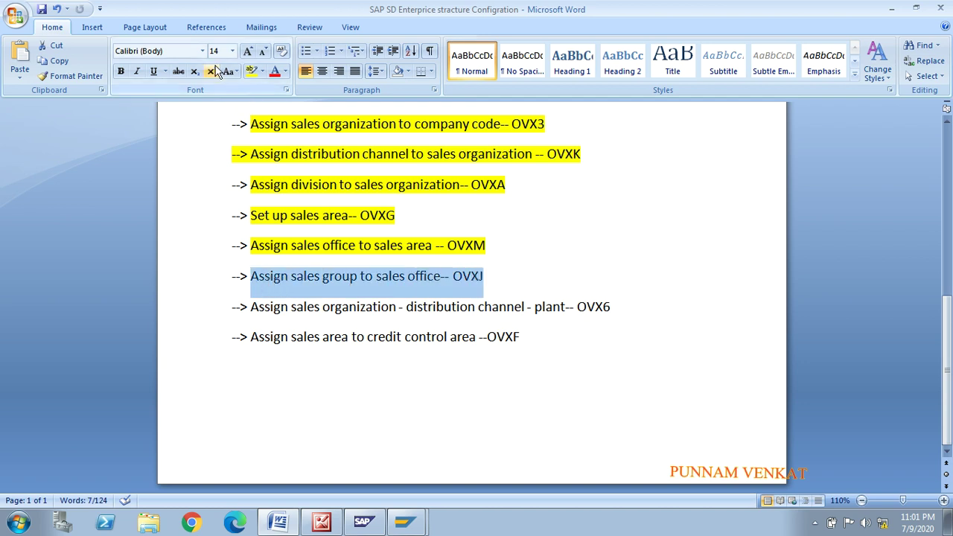
click(255, 71)
click(250, 276)
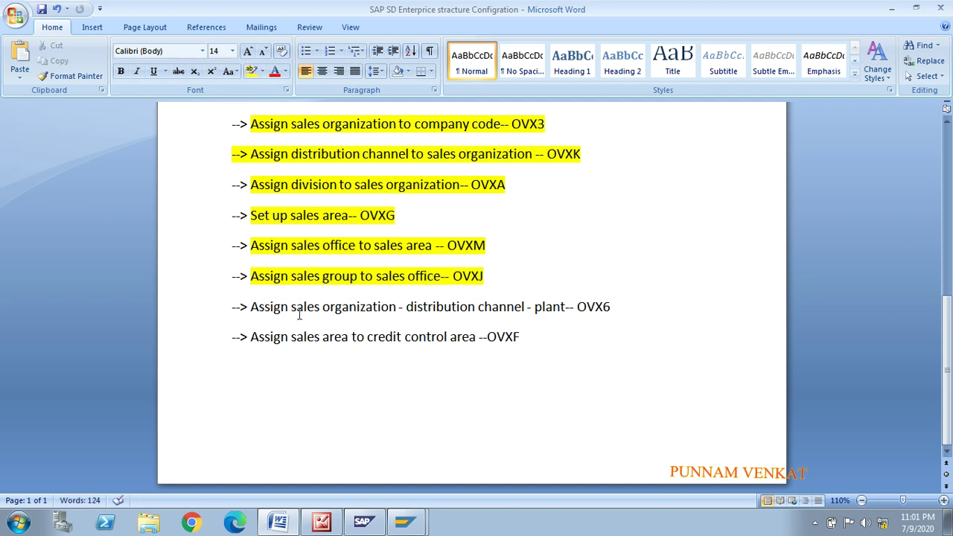
Return to SAP, open the activity Assign sales organization - distribution channel - plant, and start new entries.
drag(251, 307, 583, 313)
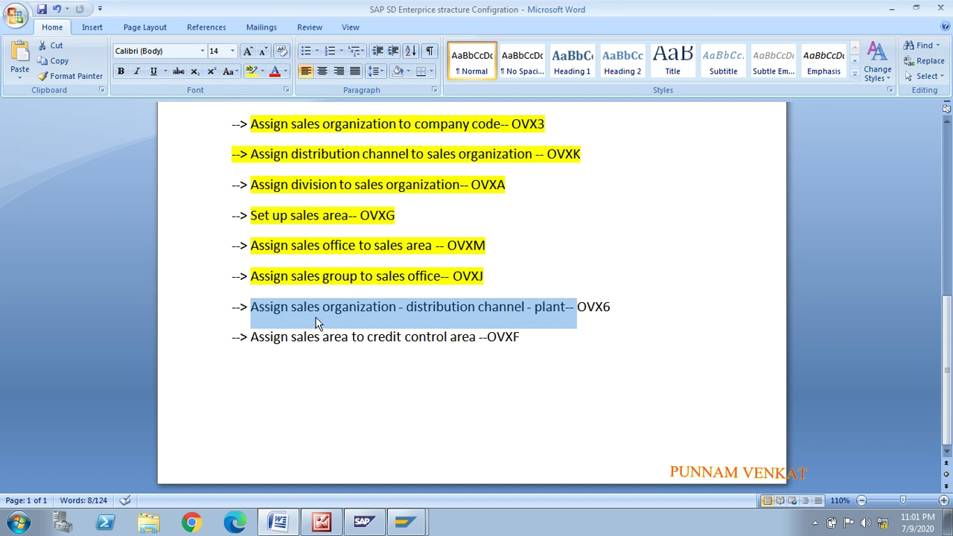
key(alt+Tab)
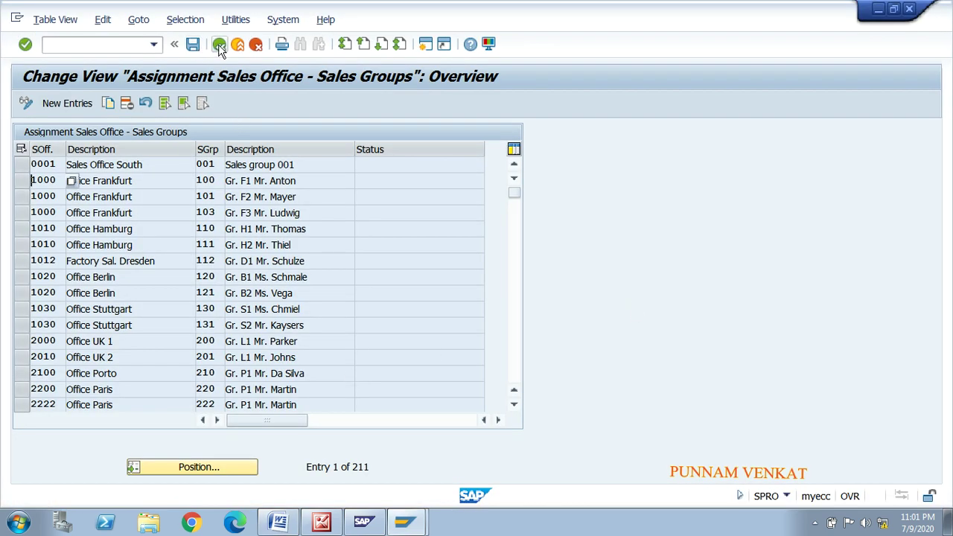
click(219, 45)
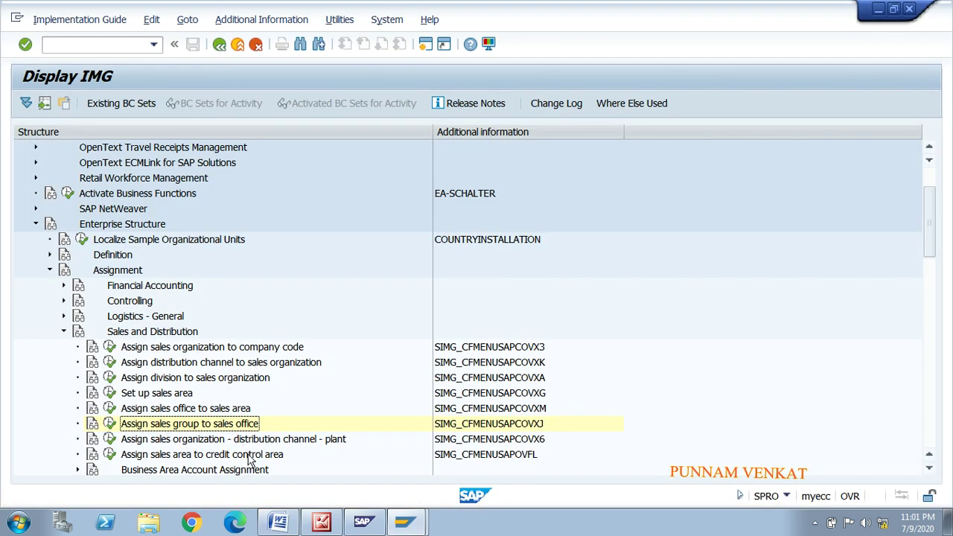
click(246, 439)
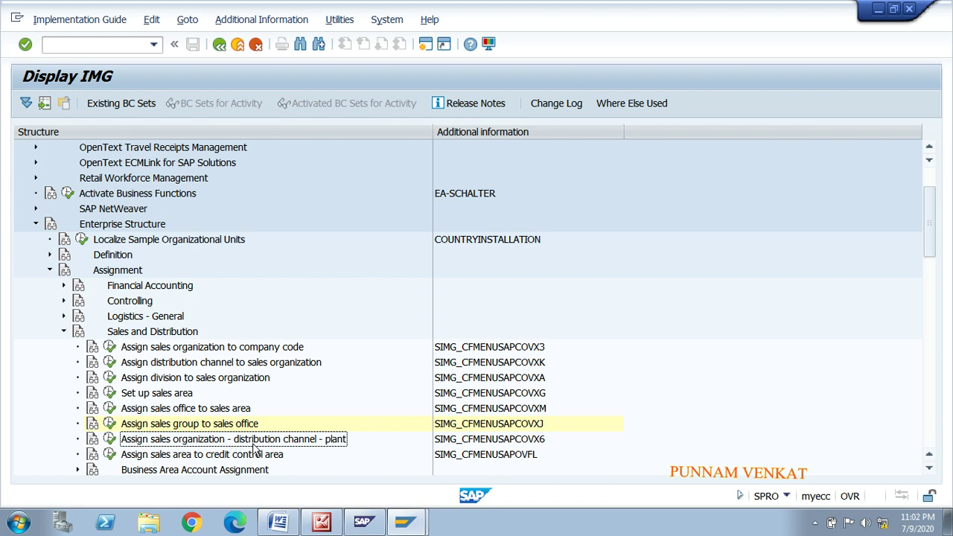
click(110, 440)
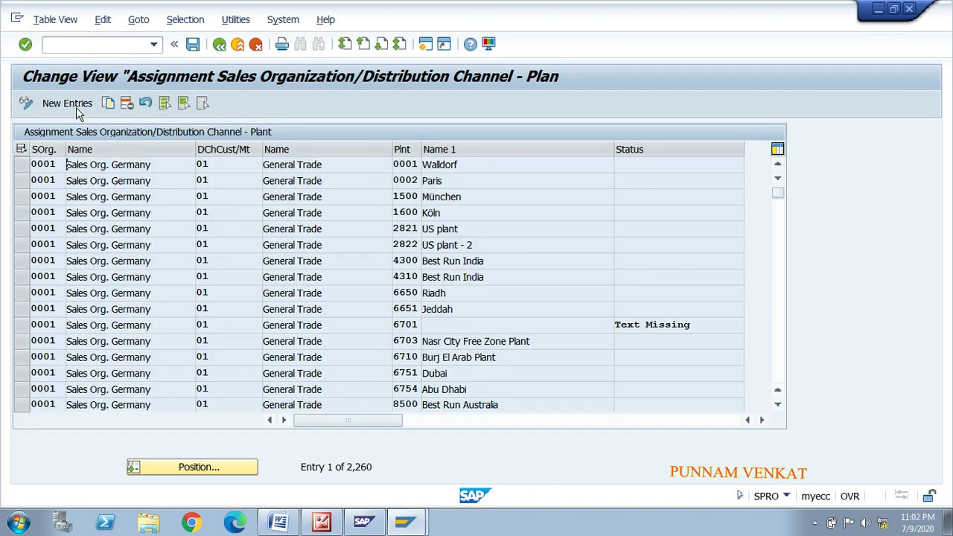
click(71, 105)
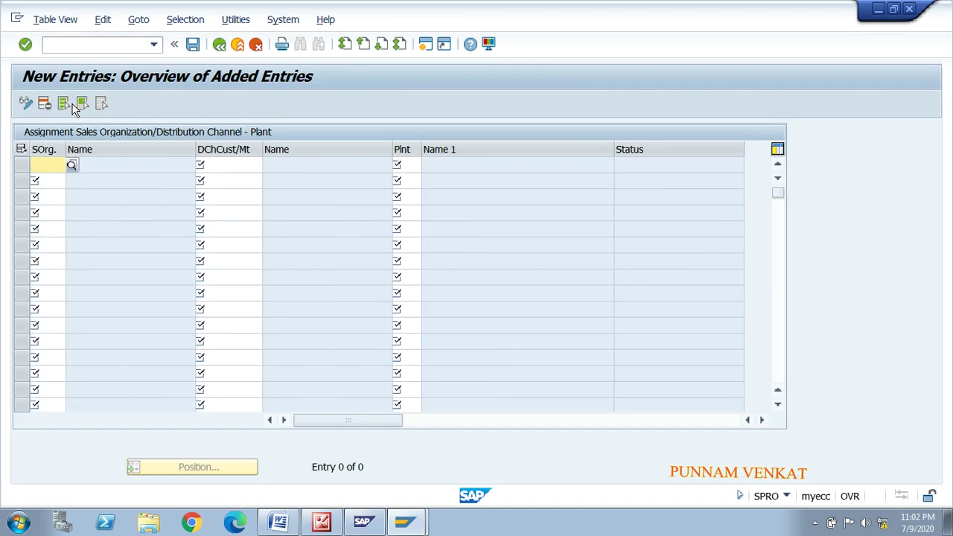
Fill the first row with sales organization MROR, distribution channel MO and plant MRP1, and validate it.
text(MROR)
key(Tab)
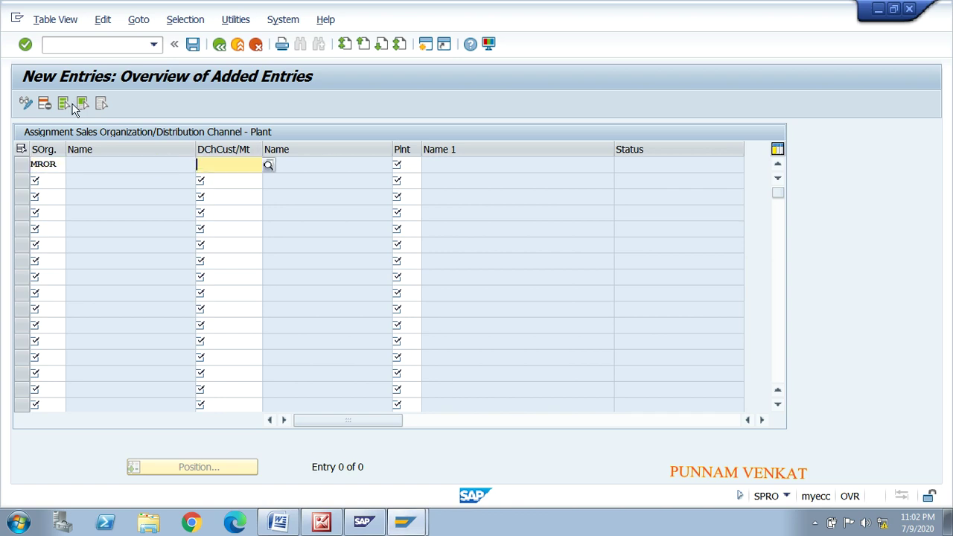
text(M)
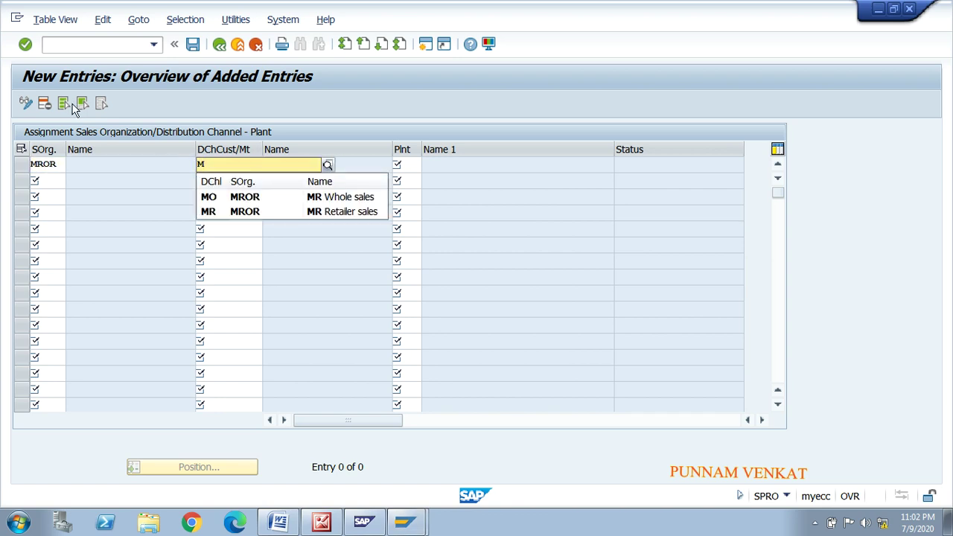
key(Down)
key(Tab)
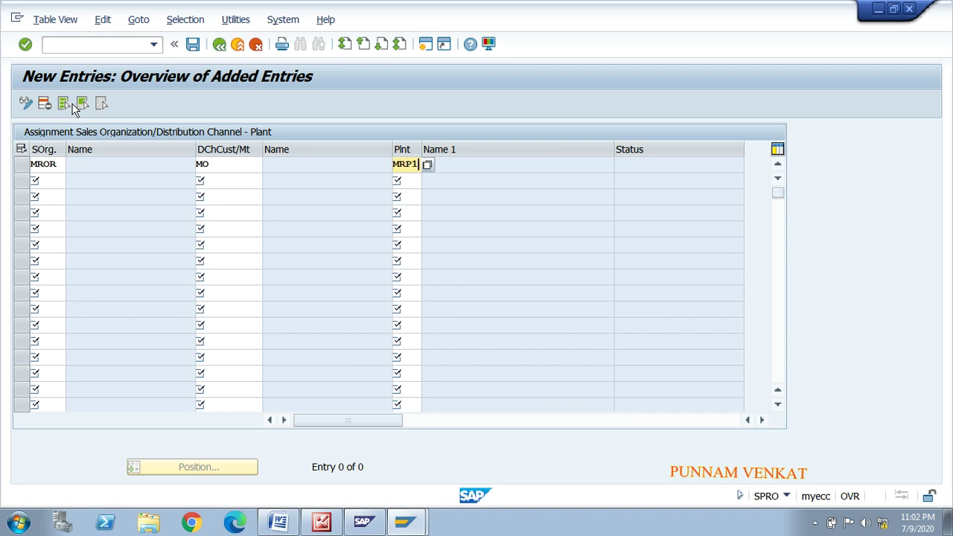
text(MRP1)
key(Return)
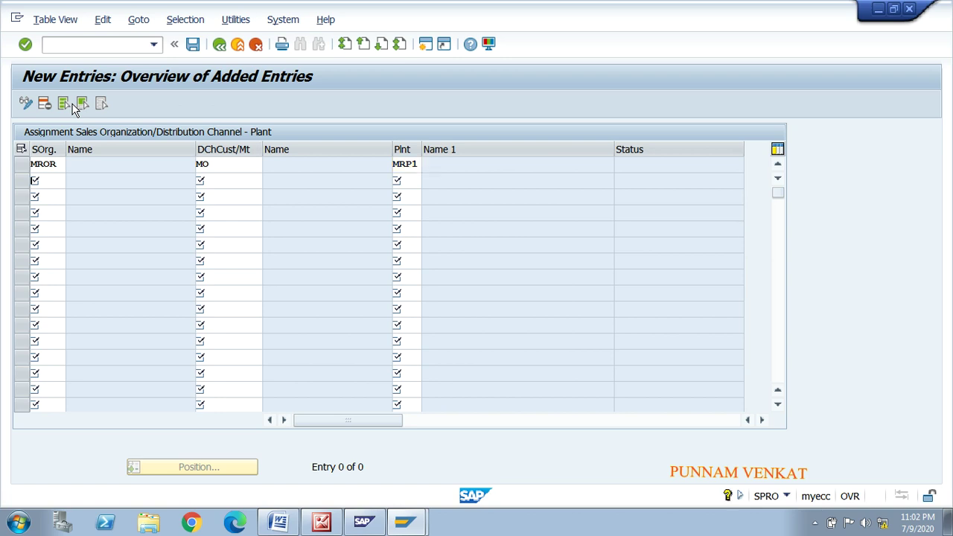
Fill the second row with sales organization MROR, distribution channel MR and plant MRP1, and validate it.
text(MR)
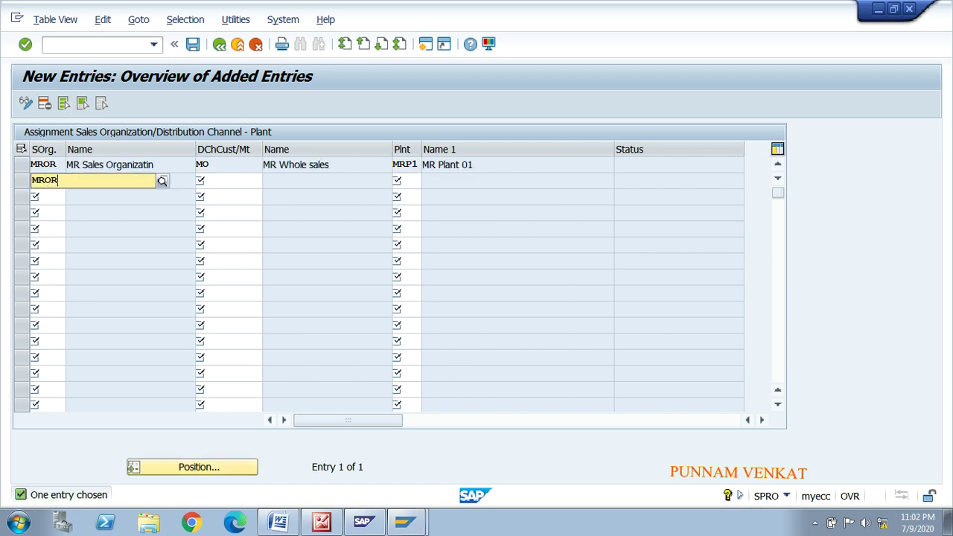
text(OR)
key(Tab)
text(MO)
key(BackSpace)
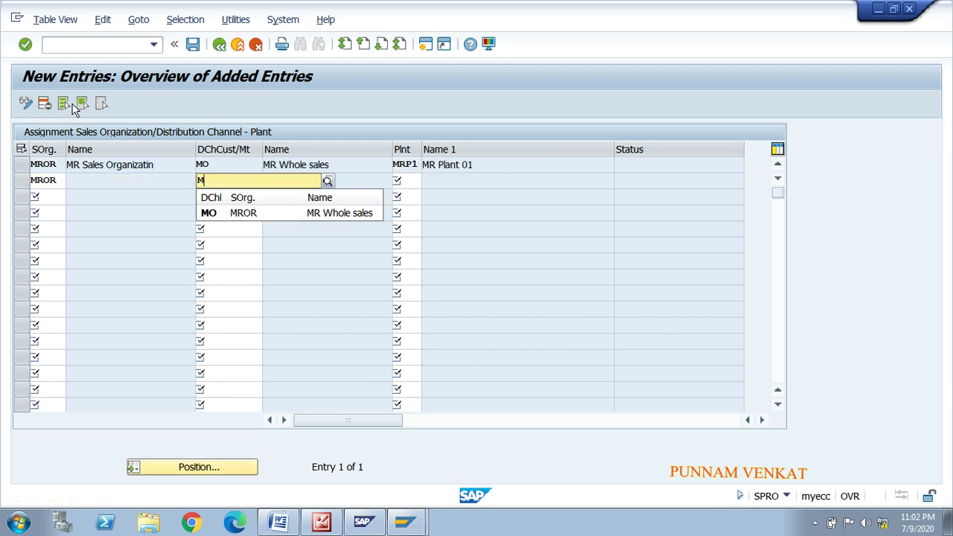
text(R)
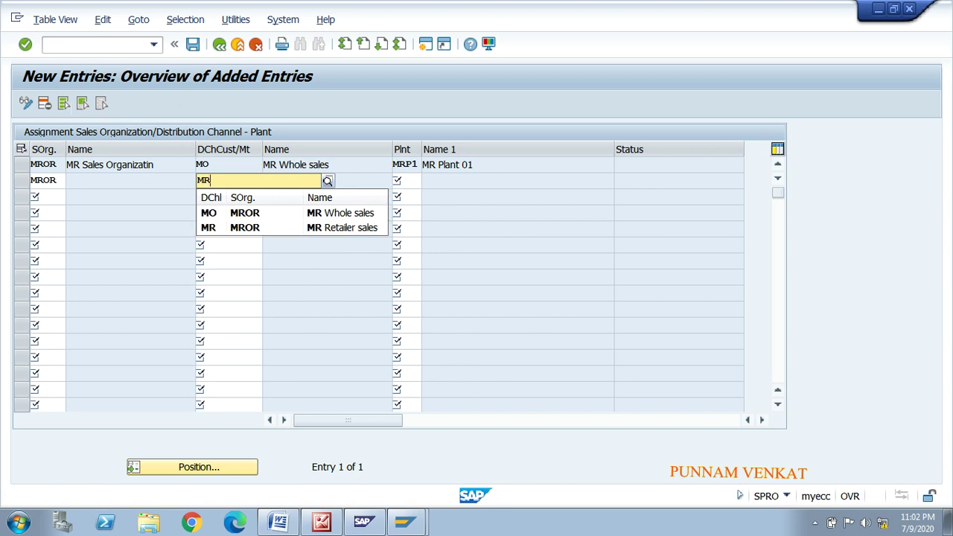
key(Tab)
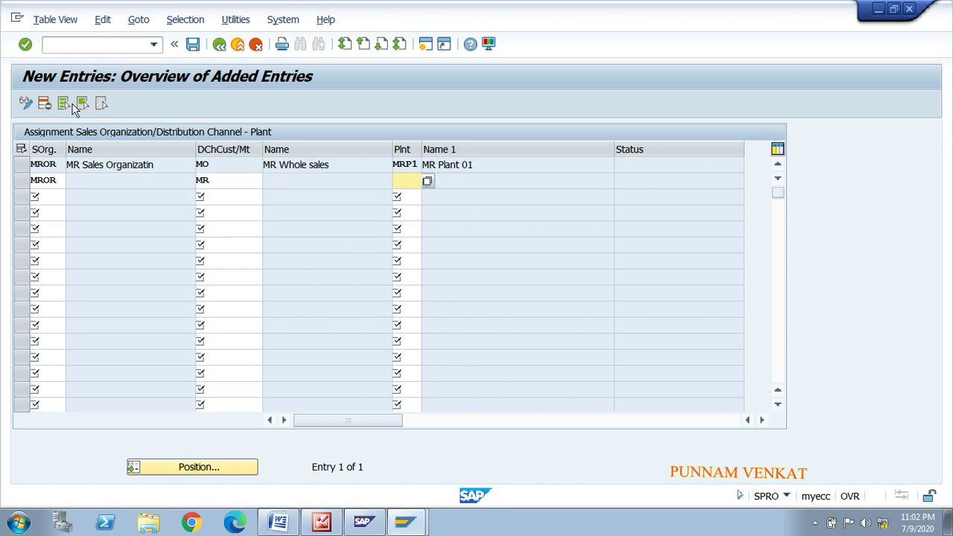
text(MRP1)
key(Return)
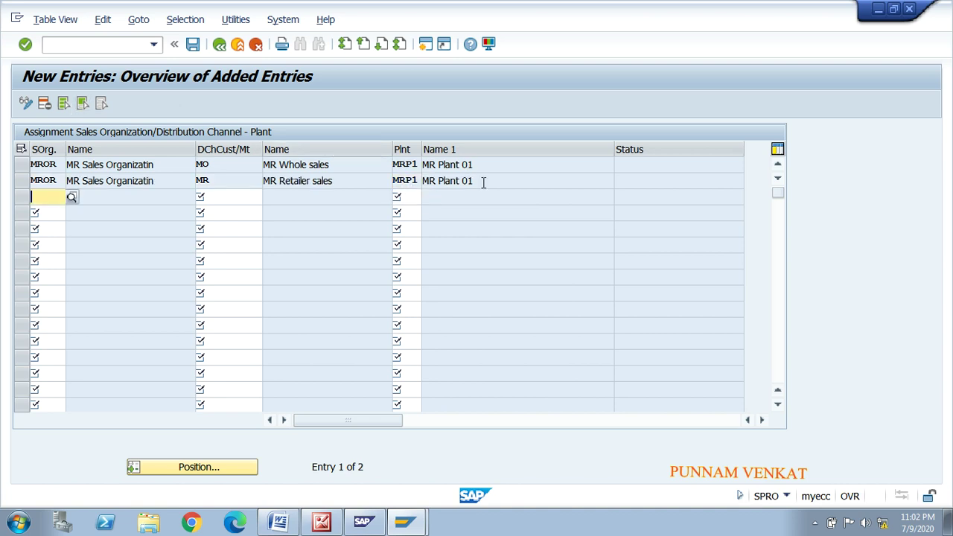
Save both plant assignments in the customizing request SAP Implementation MR Group Of Companies.
drag(472, 181, 423, 160)
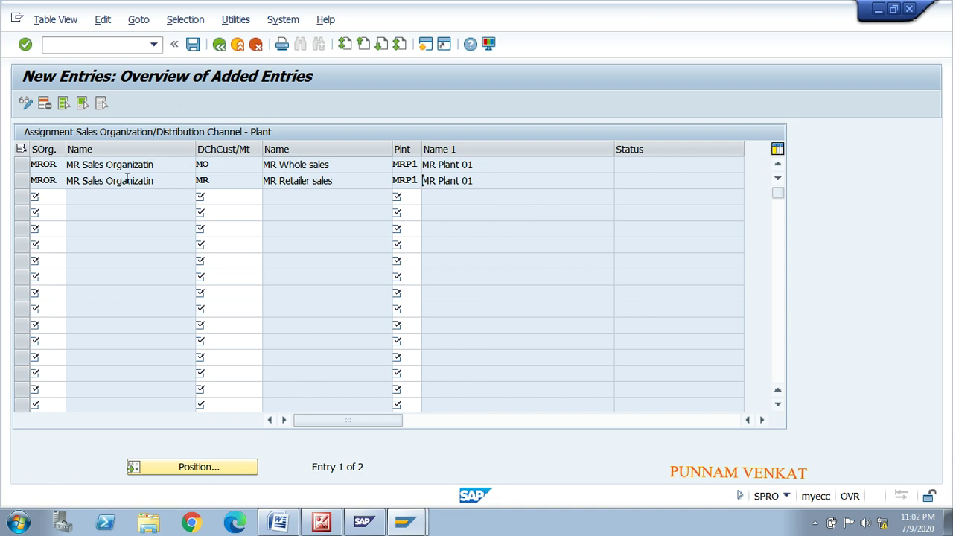
click(194, 44)
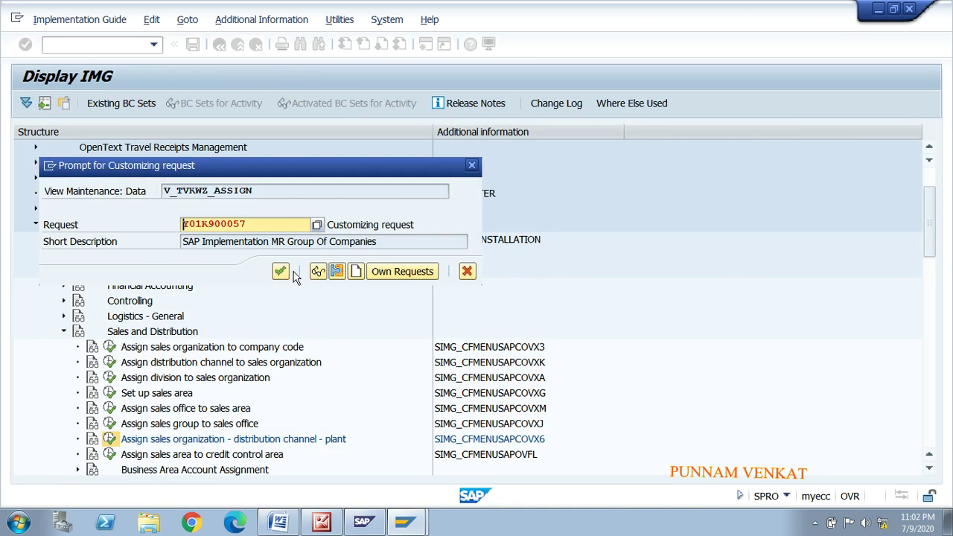
click(283, 271)
Switch to the Word notes and examine the line "Assign sales area to credit control area --OVXF".
key(alt+Tab)
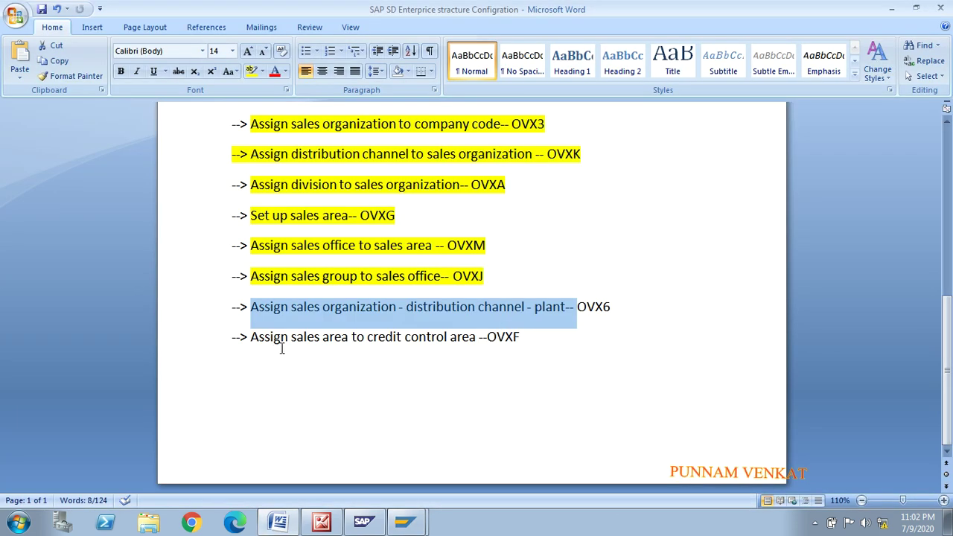
click(341, 345)
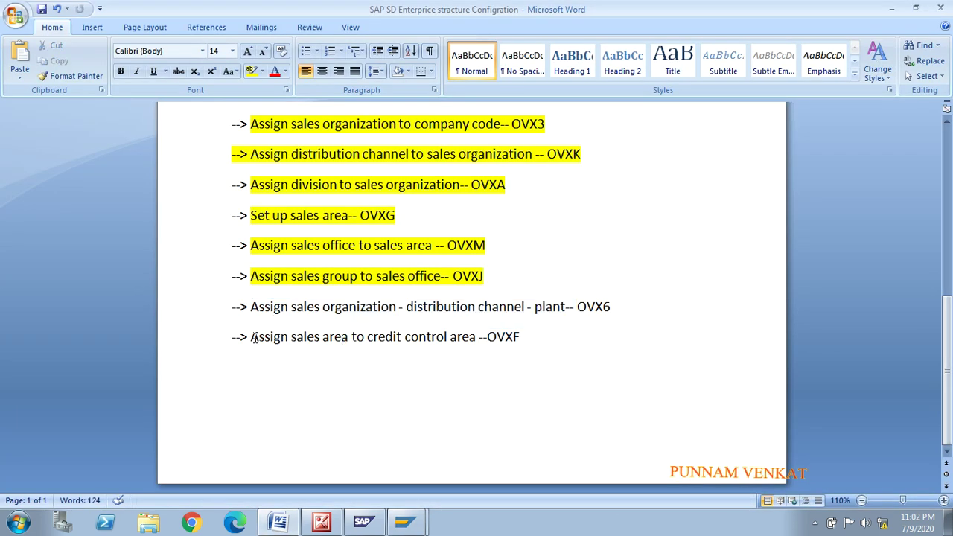
drag(255, 339, 470, 342)
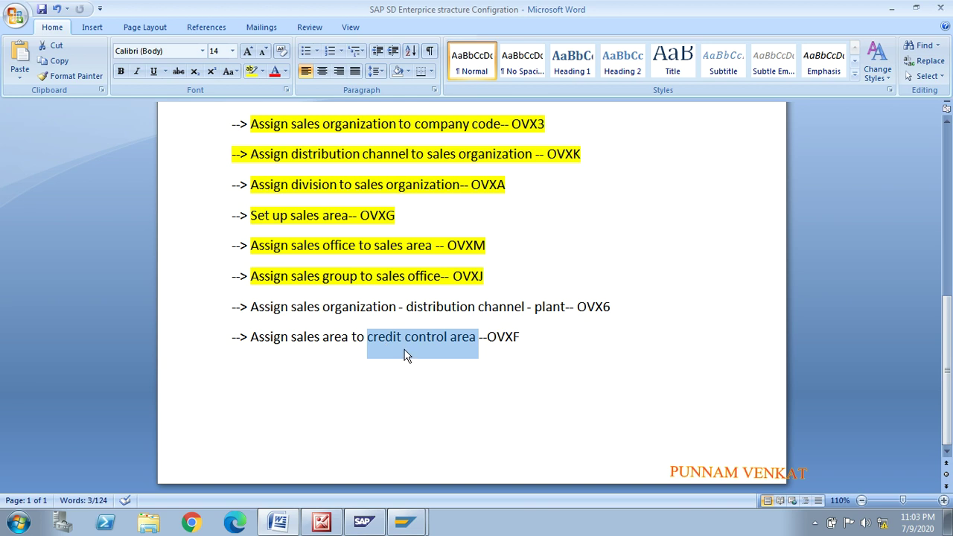
click(304, 339)
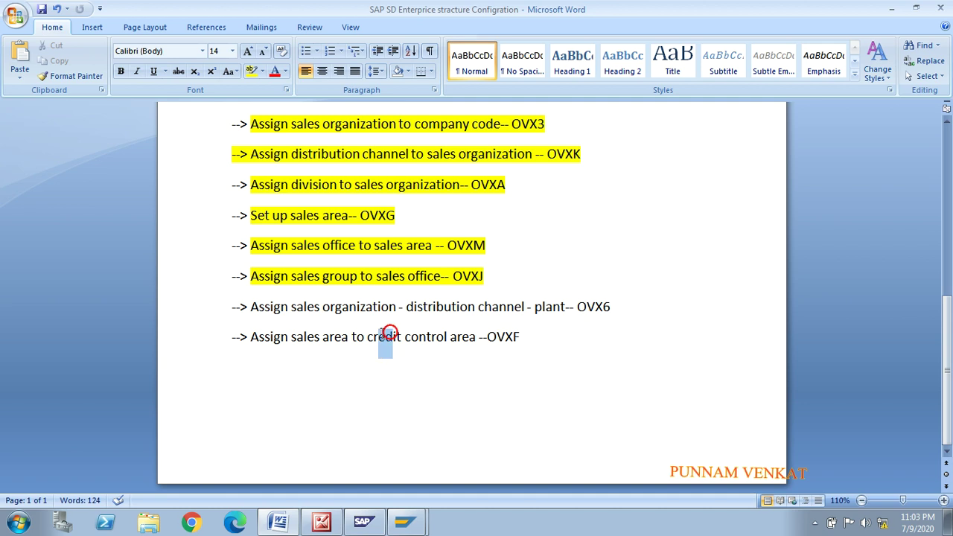
drag(388, 335, 289, 337)
click(373, 336)
click(288, 336)
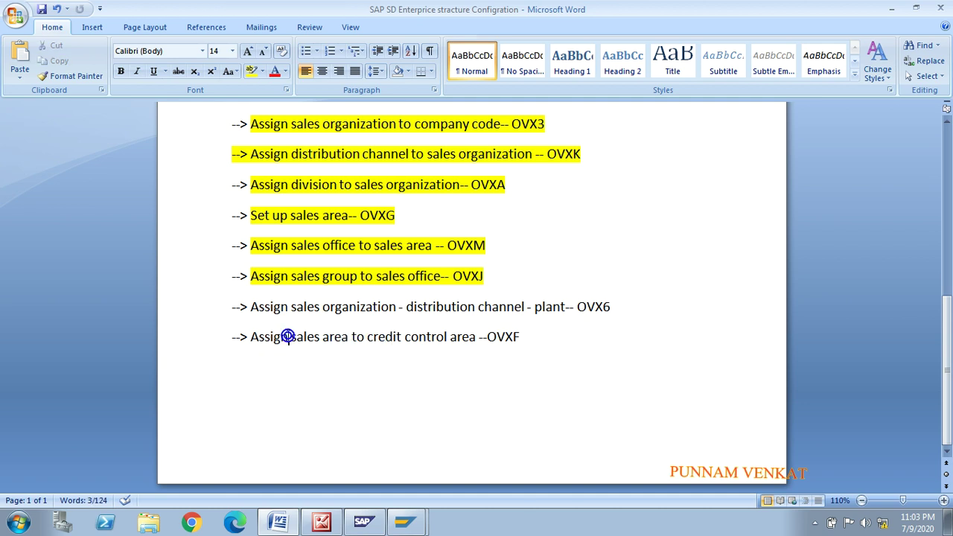
Return to SAP, leave the plant assignment and open the activity Assign sales area to credit control area.
key(alt+Tab)
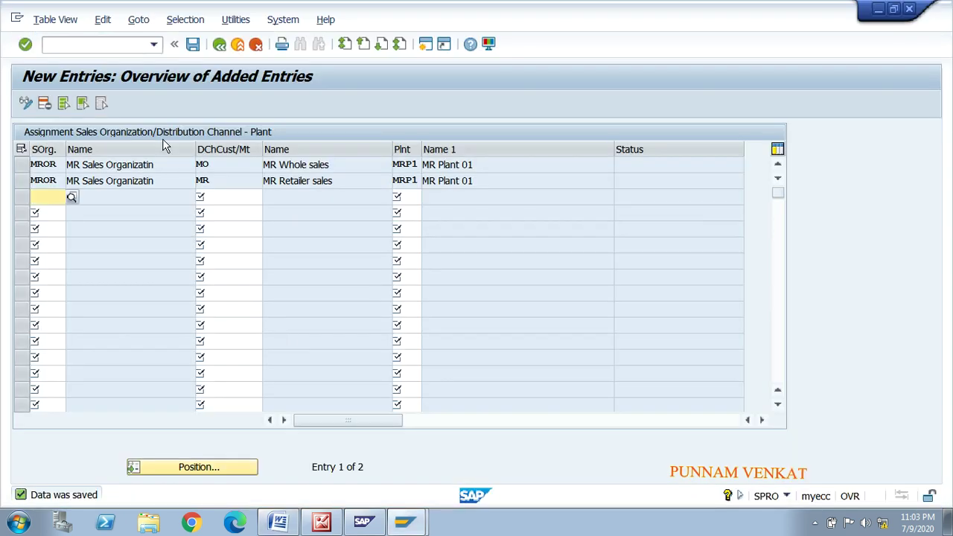
click(193, 46)
click(218, 46)
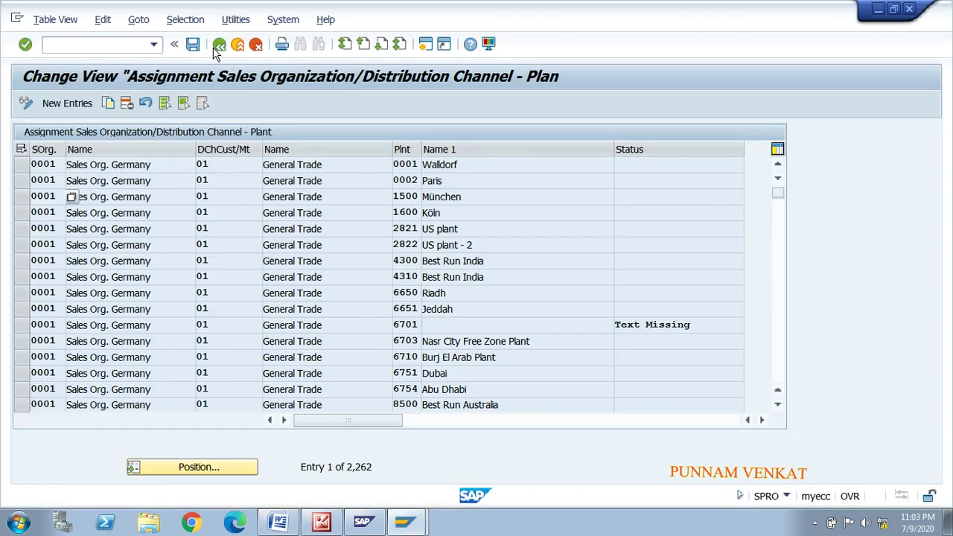
click(217, 46)
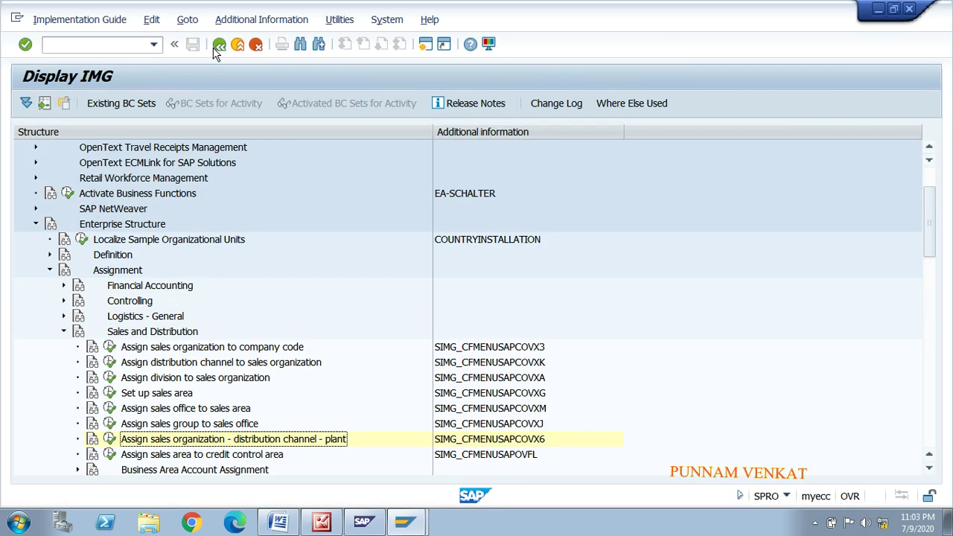
click(109, 454)
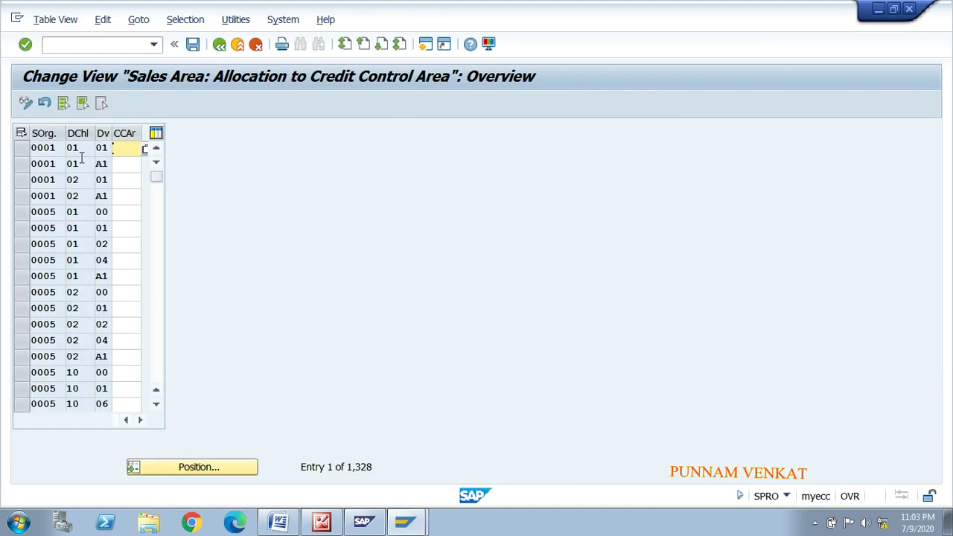
Position the sales area list at sales organization MROR.
click(179, 467)
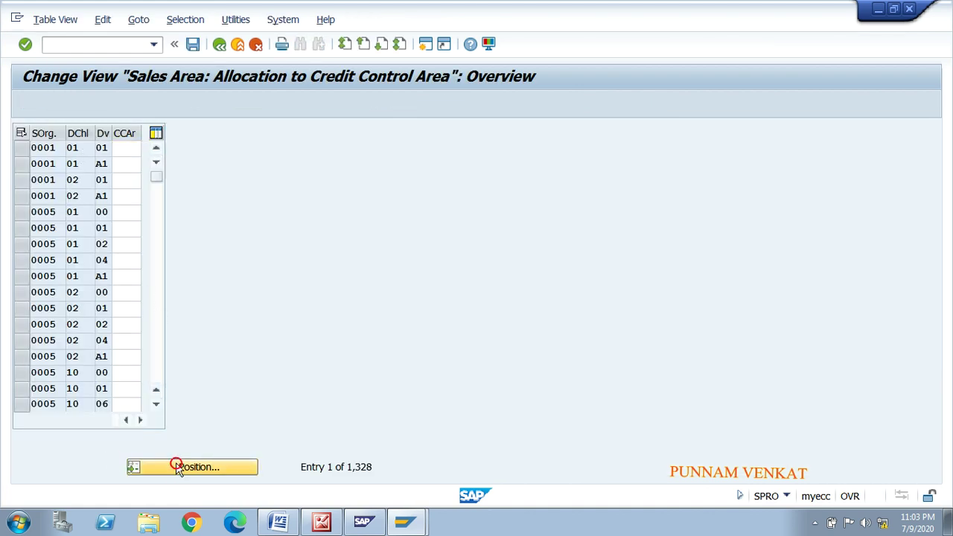
text(M)
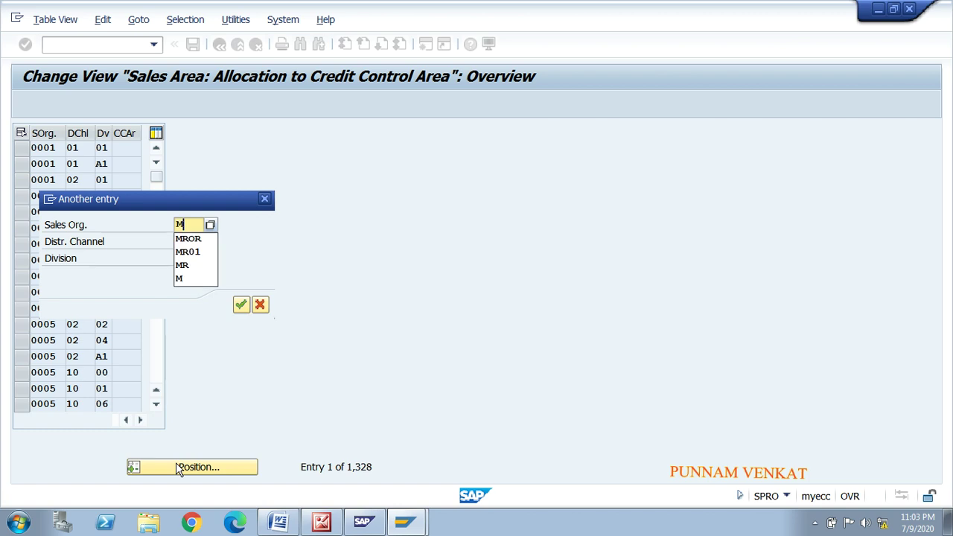
key(Down)
key(Return)
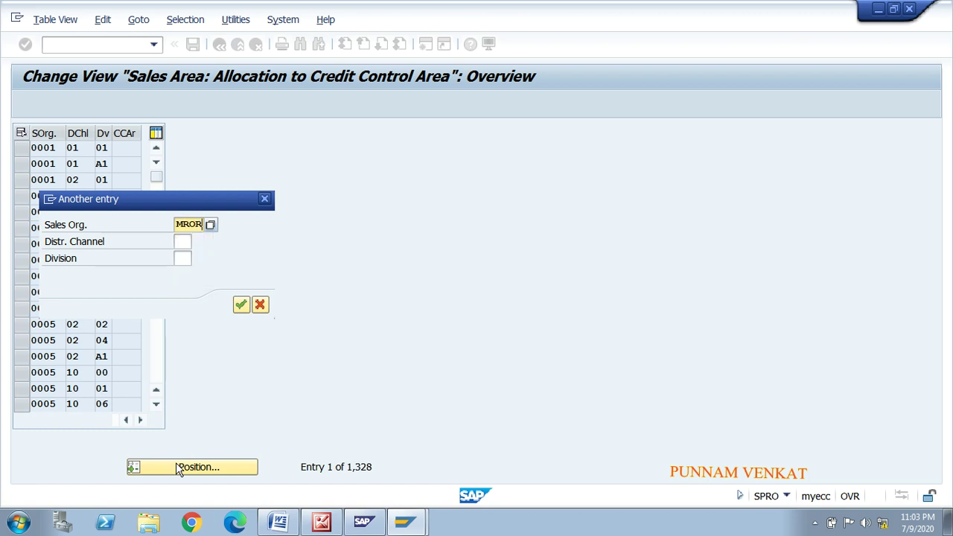
key(Return)
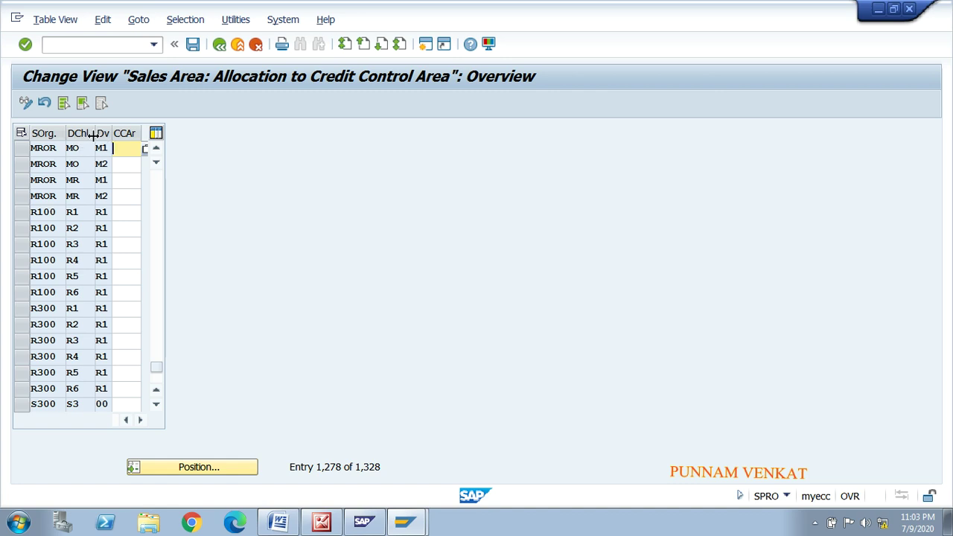
Assign MRCA (MR Credit Control Area) to sales area MROR / MO / M1 from the list of possible values.
click(145, 150)
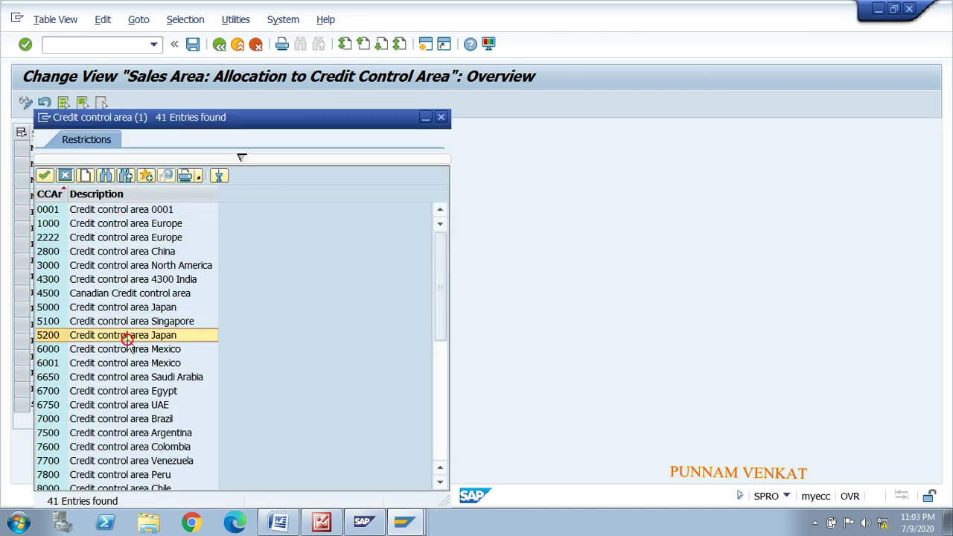
scroll(128, 343, down, 6)
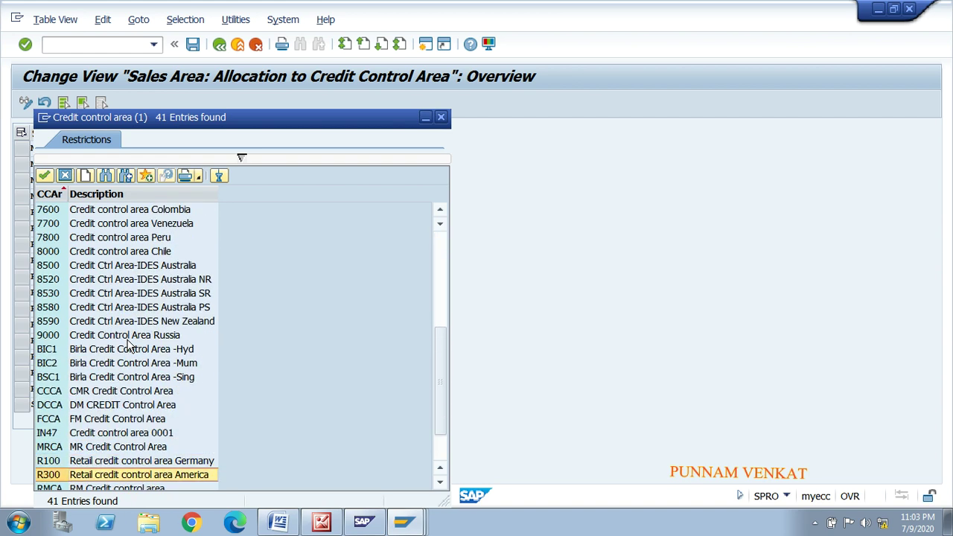
key(Down)
key(Down)
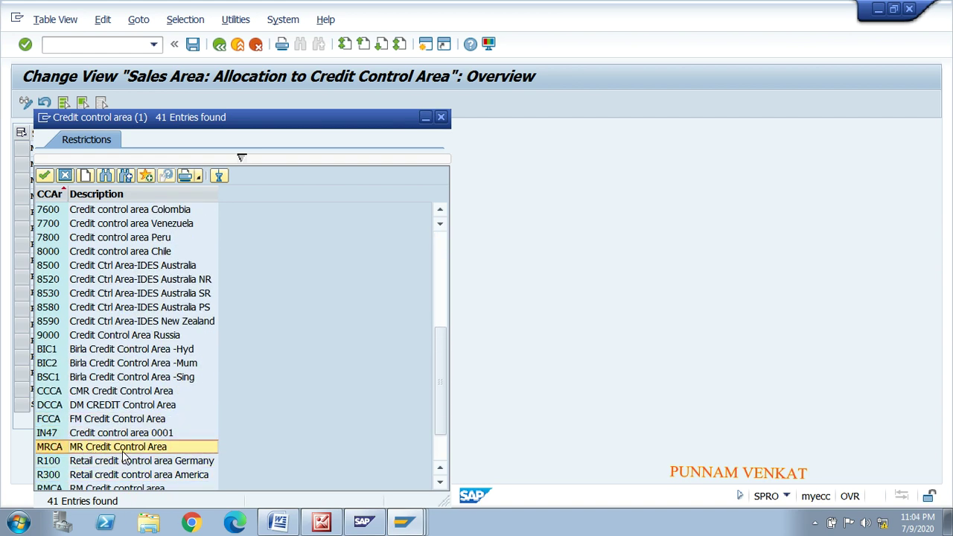
double_click(76, 451)
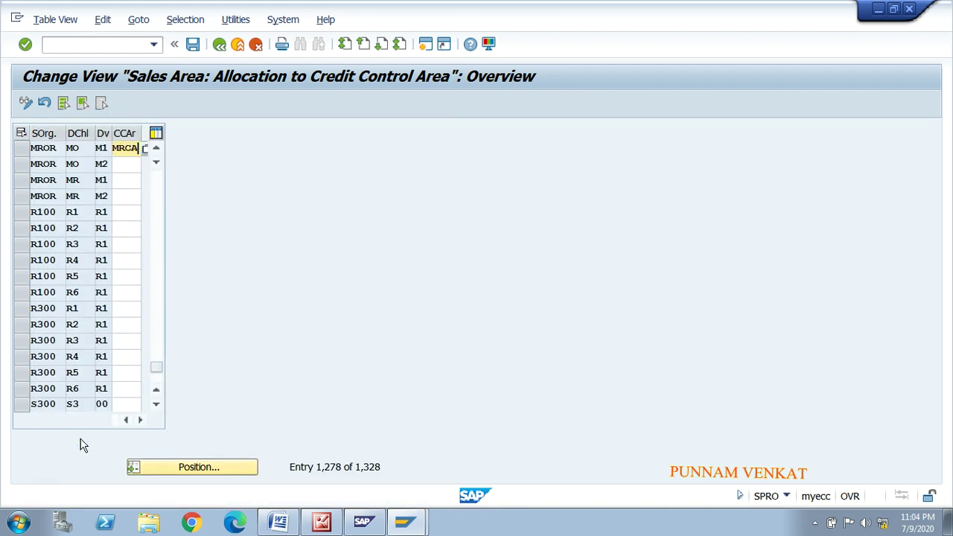
Enter credit control area MRCA for sales areas MROR / MO / M2, MROR / MR / M1 and MROR / MR / M2.
click(119, 166)
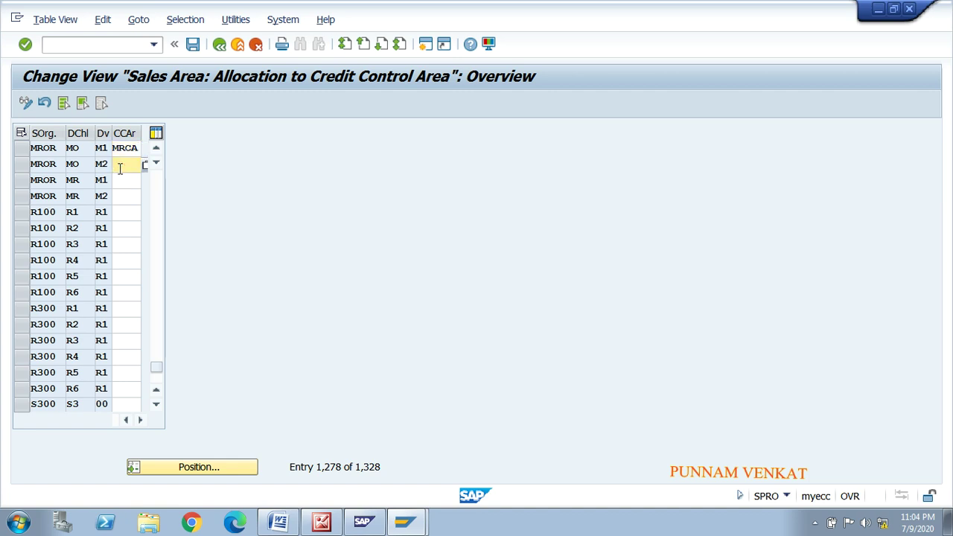
text(MRCA)
click(120, 180)
text(MRCA)
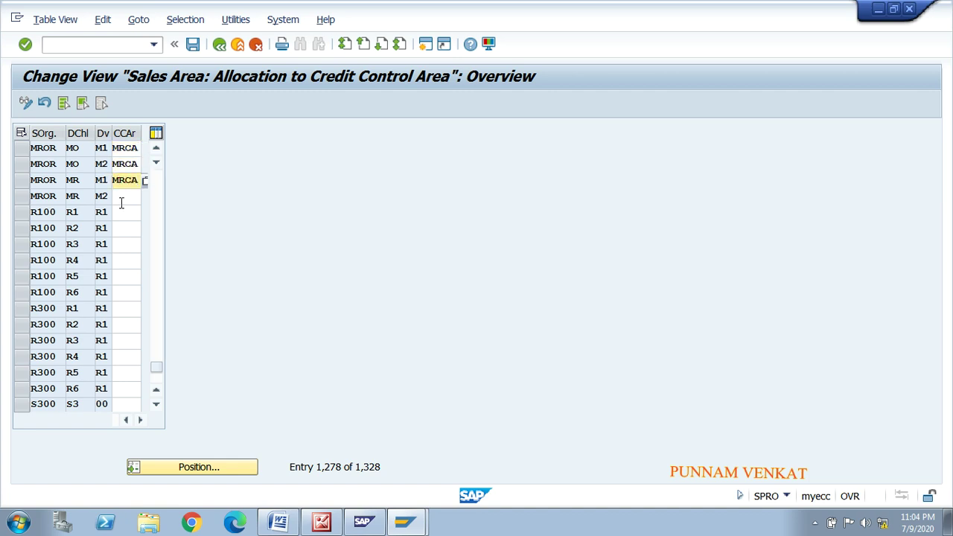
click(122, 196)
text(MRCA)
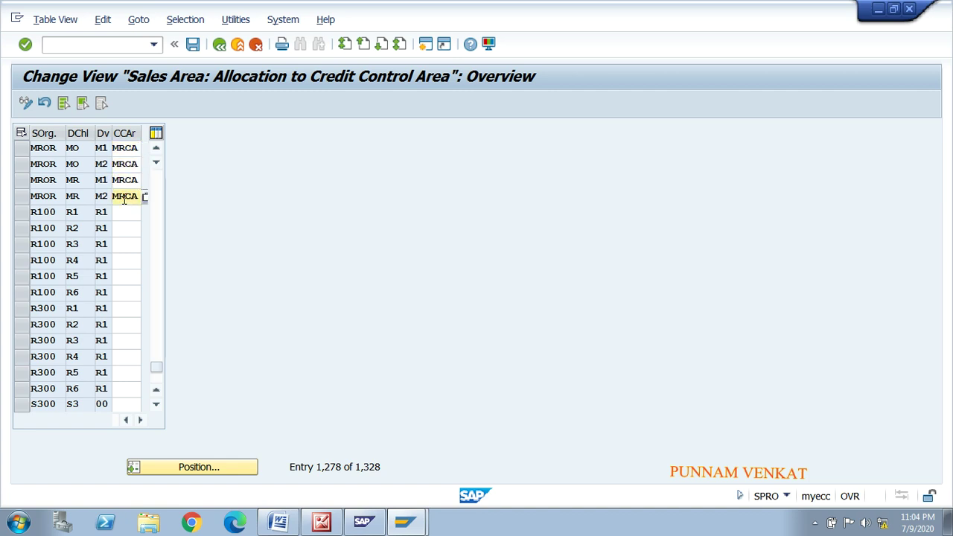
Save the credit control area assignments in the proposed customizing request and back out of the implementation guide.
click(192, 46)
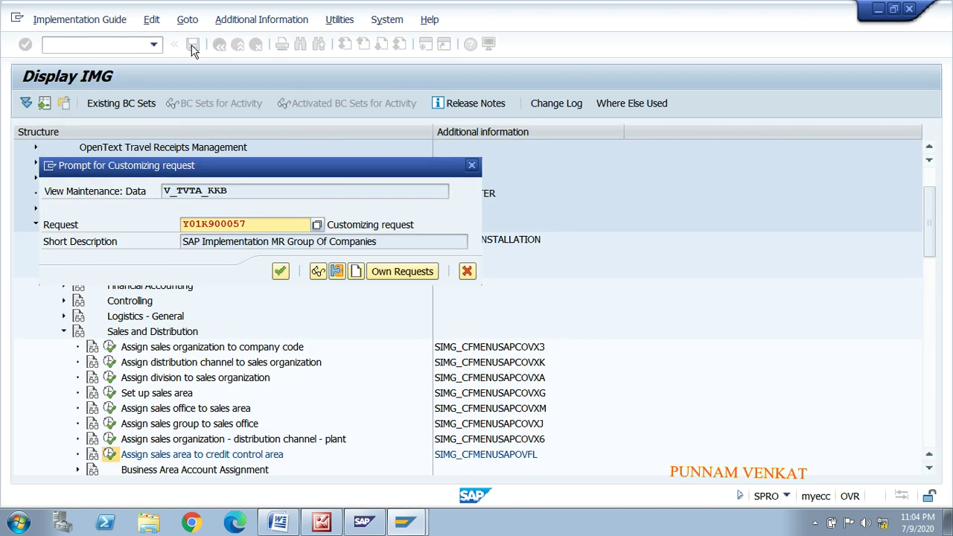
click(280, 272)
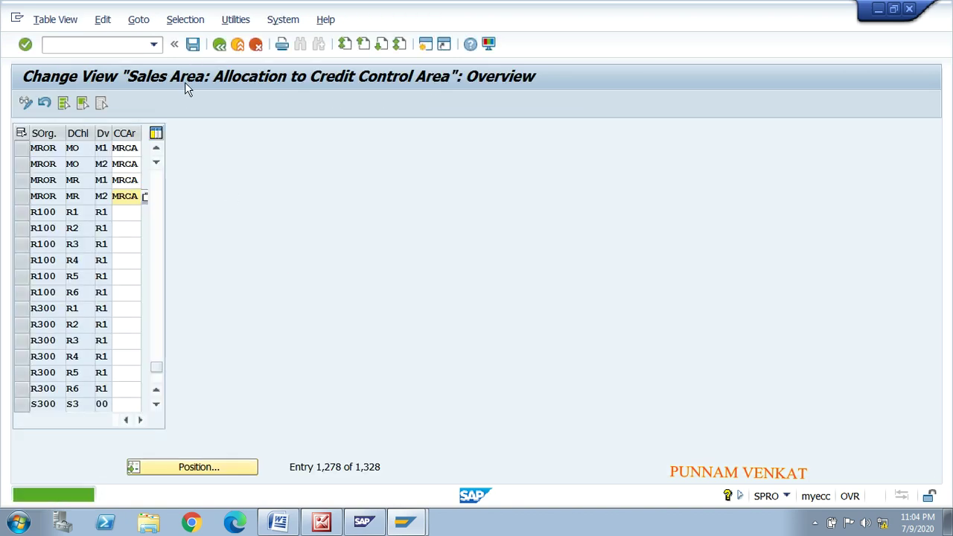
click(192, 46)
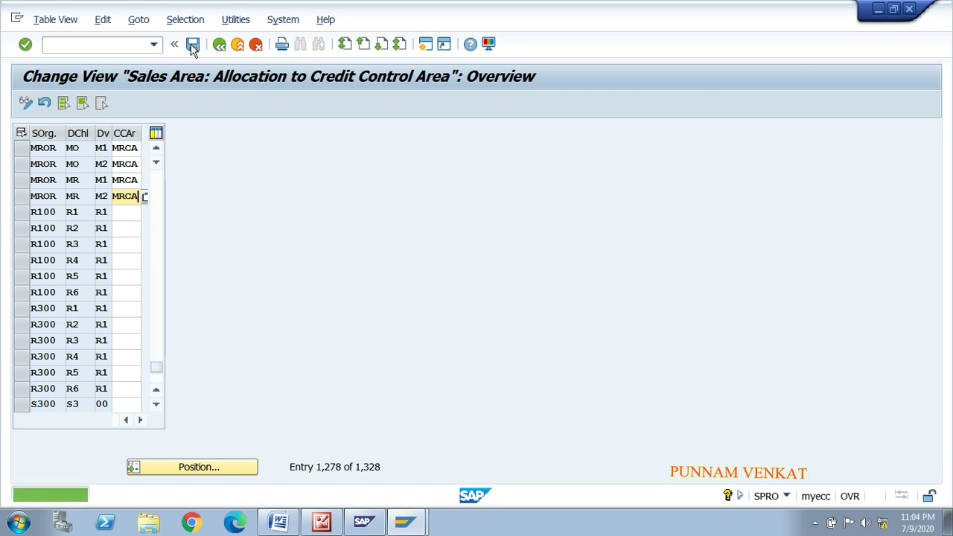
click(218, 46)
click(216, 45)
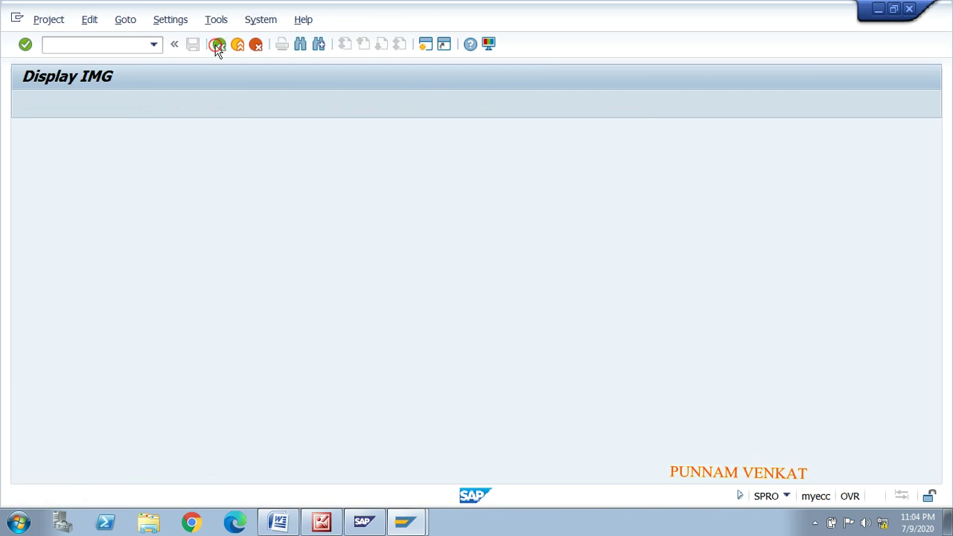
Switch to the Word notes and highlight the OVX6 plant assignment and OVXF credit control area lines in yellow.
key(alt+Tab)
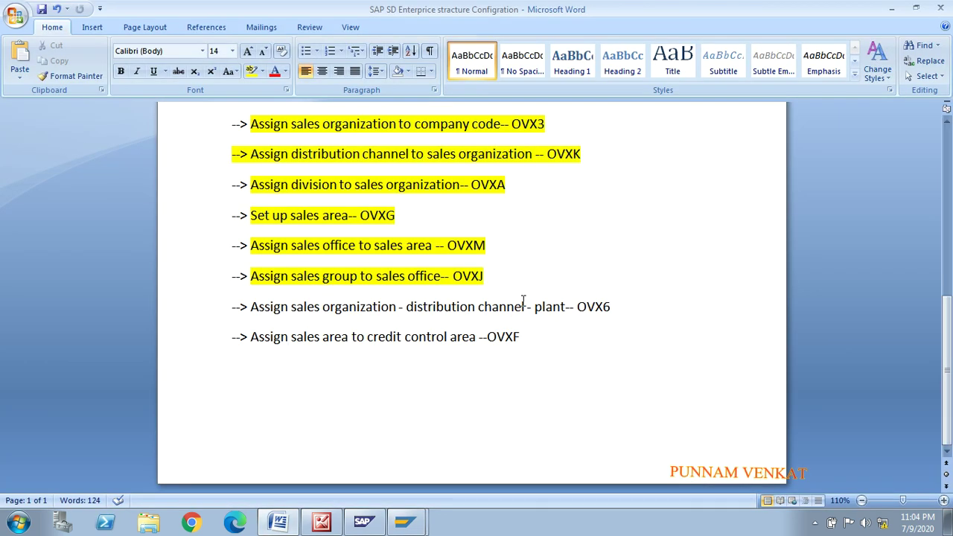
drag(526, 357, 252, 277)
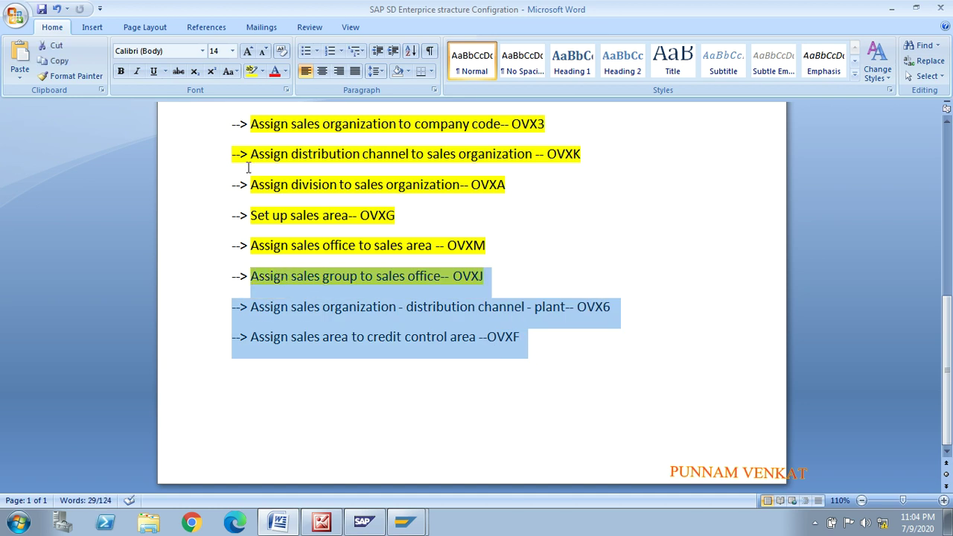
click(252, 71)
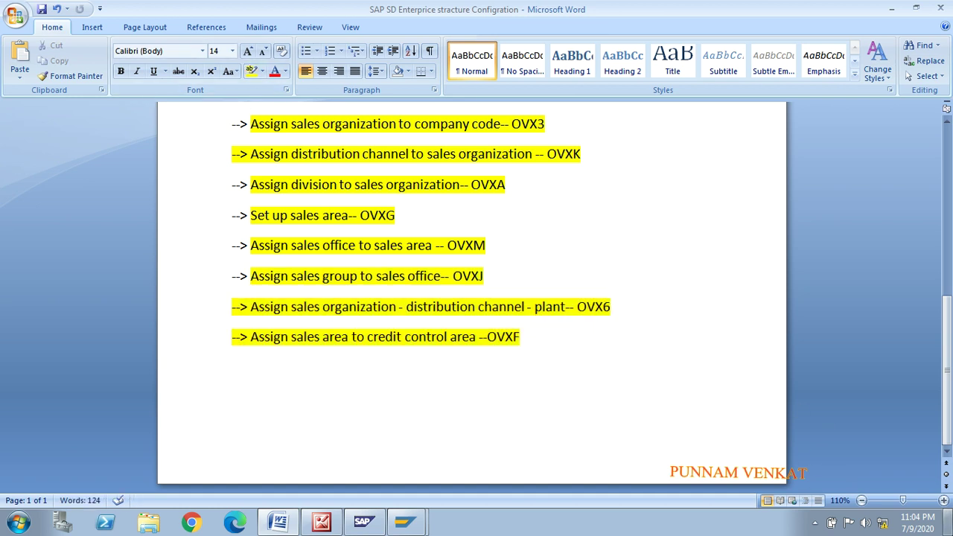
click(815, 523)
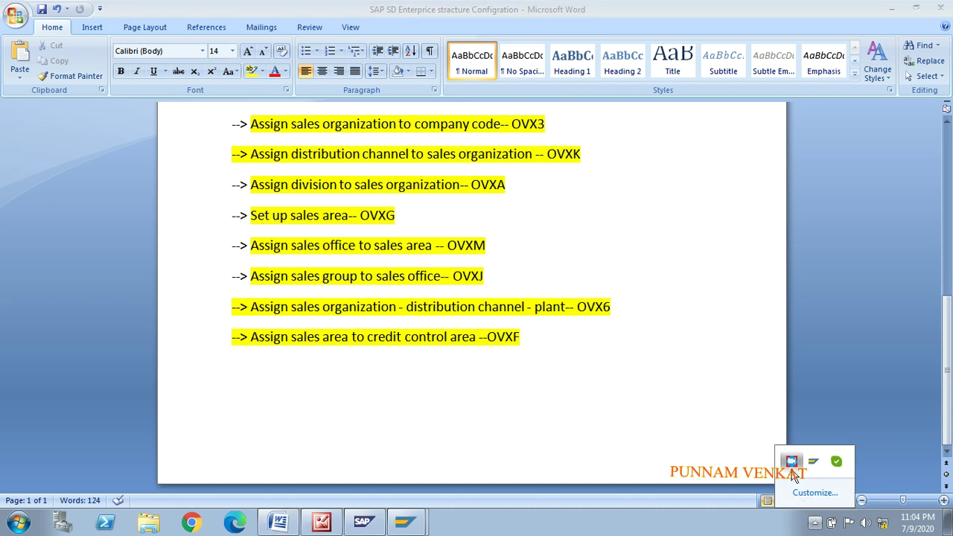